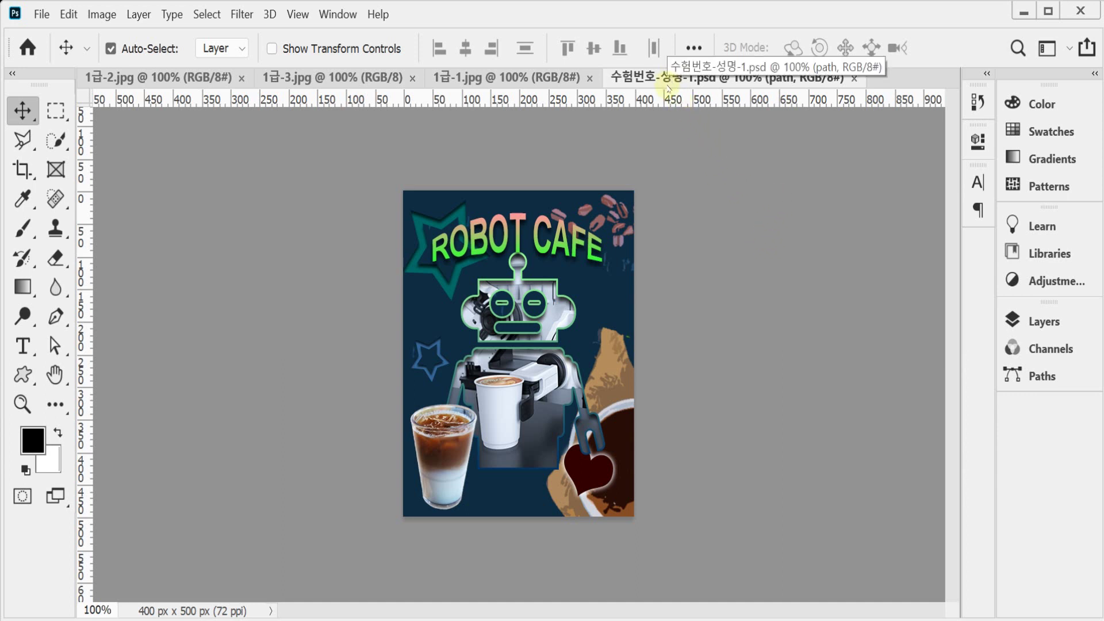
Create a new 400 x 500 pixel document at 72 pixels/inch in 8-bit RGB Color with a white background.
key(ctrl+n)
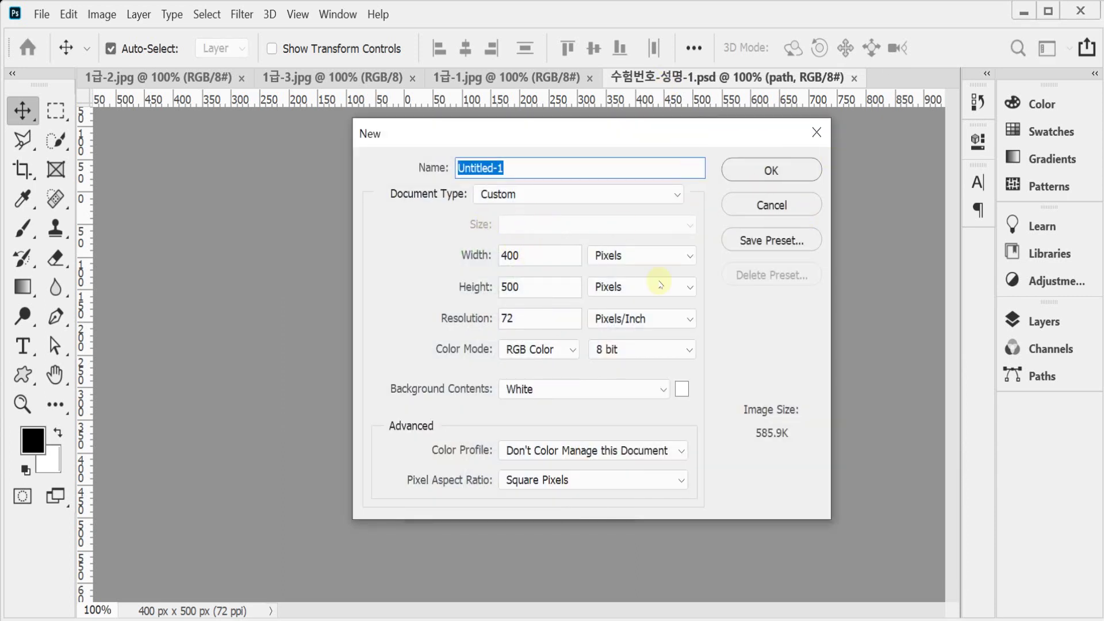
key(Tab)
key(Tab)
key(Tab)
key(Tab)
key(Tab)
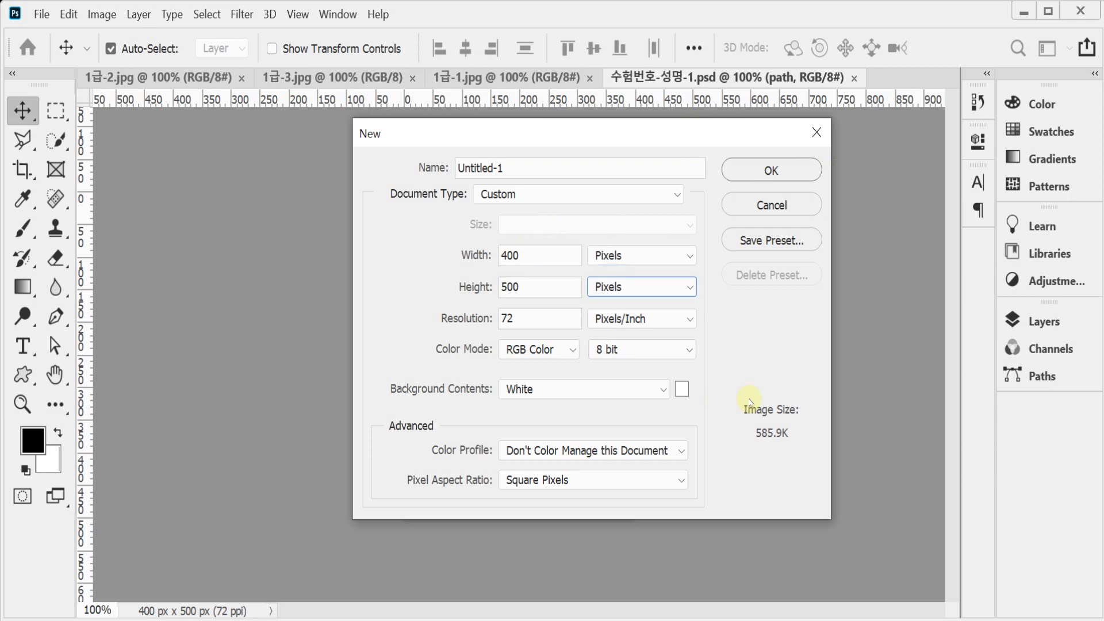
key(Tab)
key(Tab)
key(Tab)
key(Tab)
key(Tab)
key(Tab)
key(Tab)
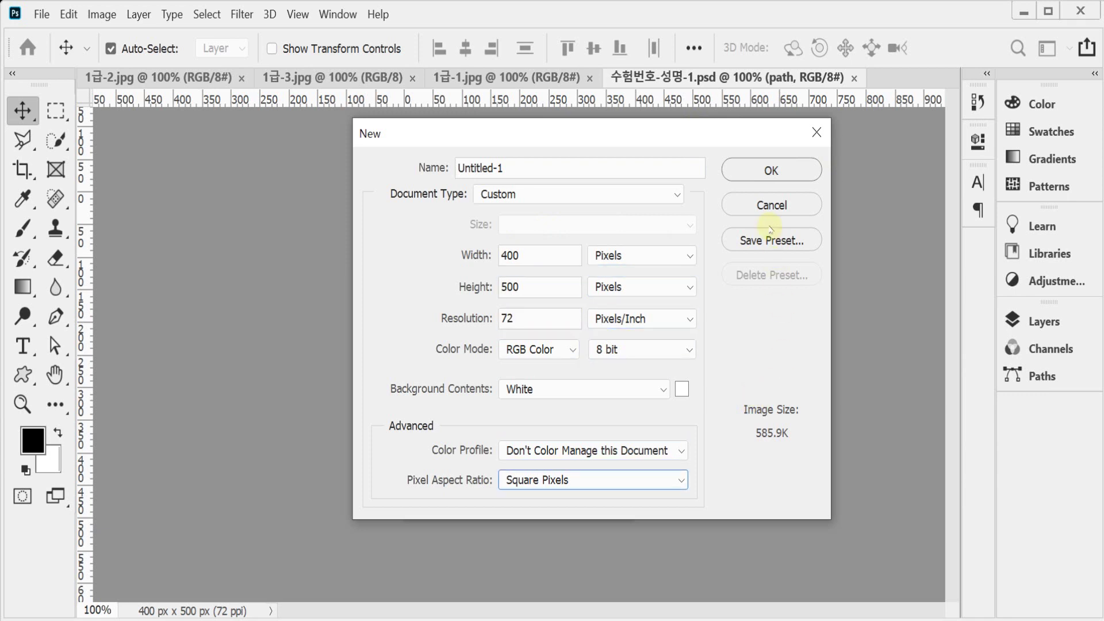
key(Return)
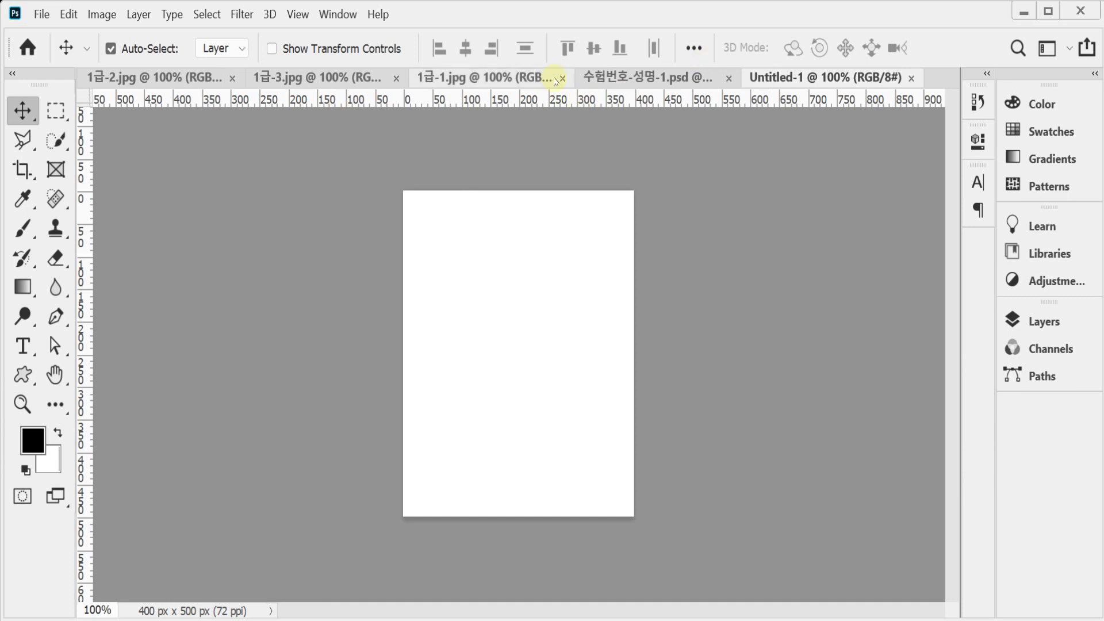
Show the grid on the new document and float it in its own window beside the floating reference 수험번호-성명-1.psd.
key(ctrl+apostrophe)
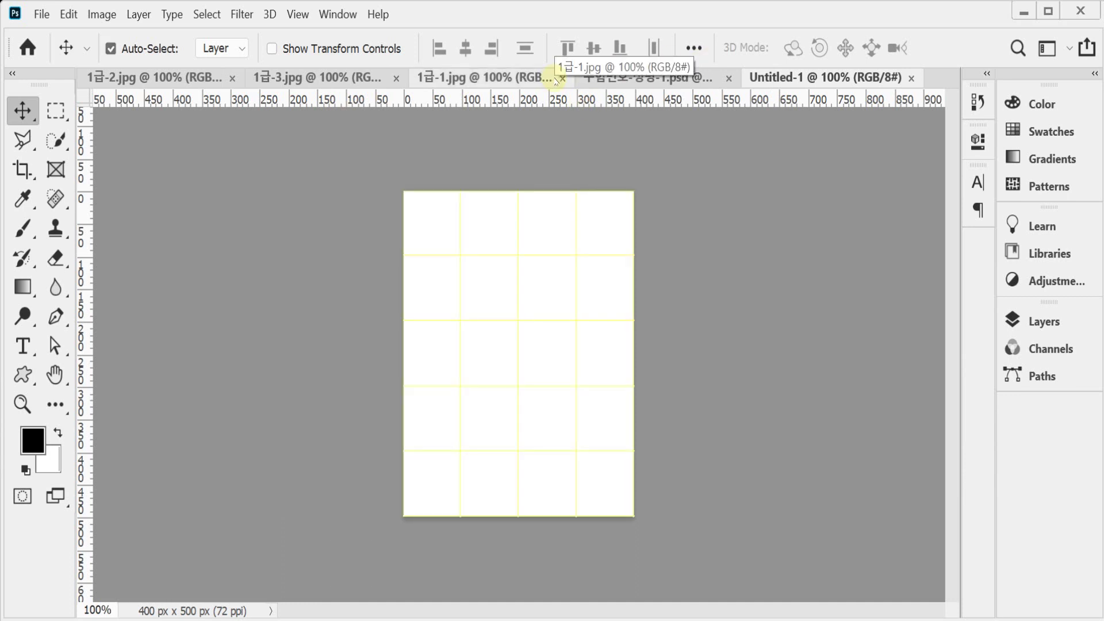
drag(771, 85, 573, 198)
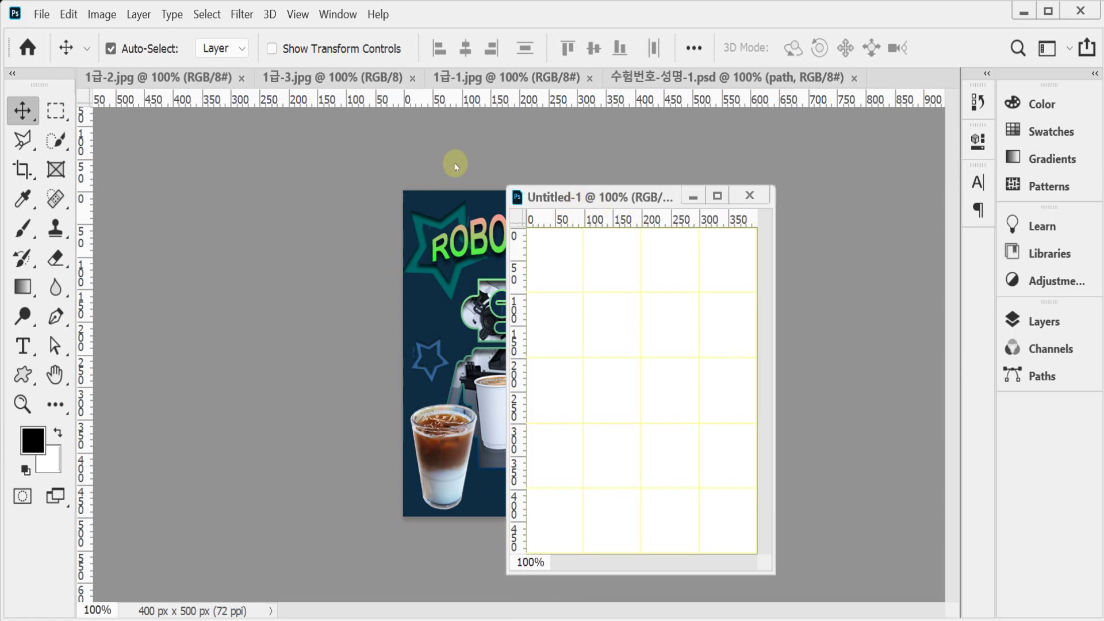
drag(636, 76, 231, 135)
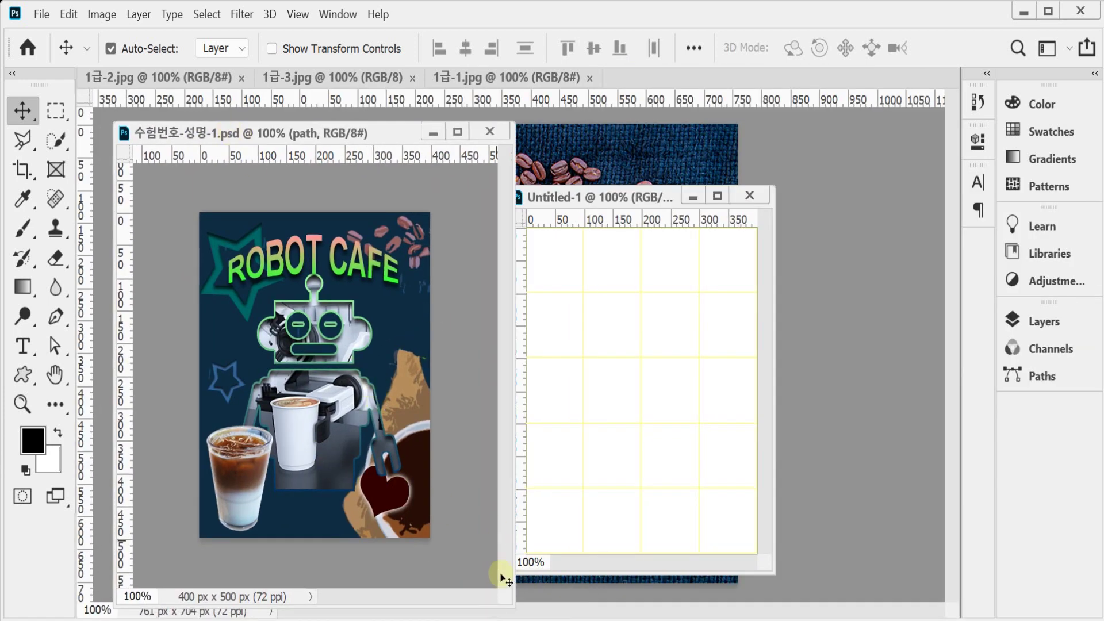
drag(515, 600, 395, 533)
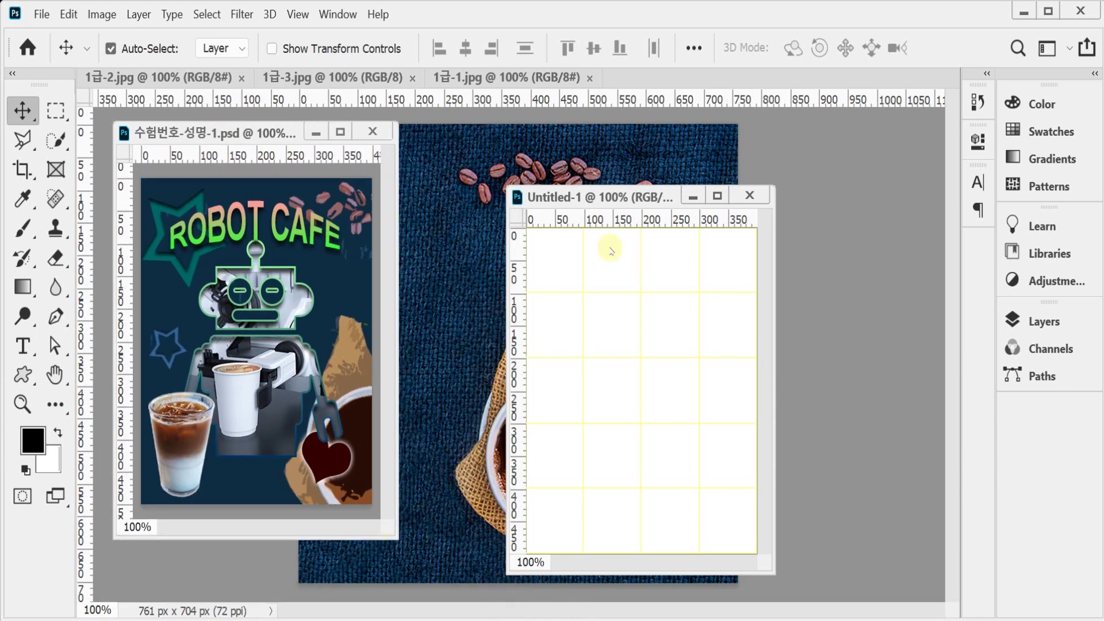
drag(587, 197, 485, 129)
drag(668, 519, 681, 541)
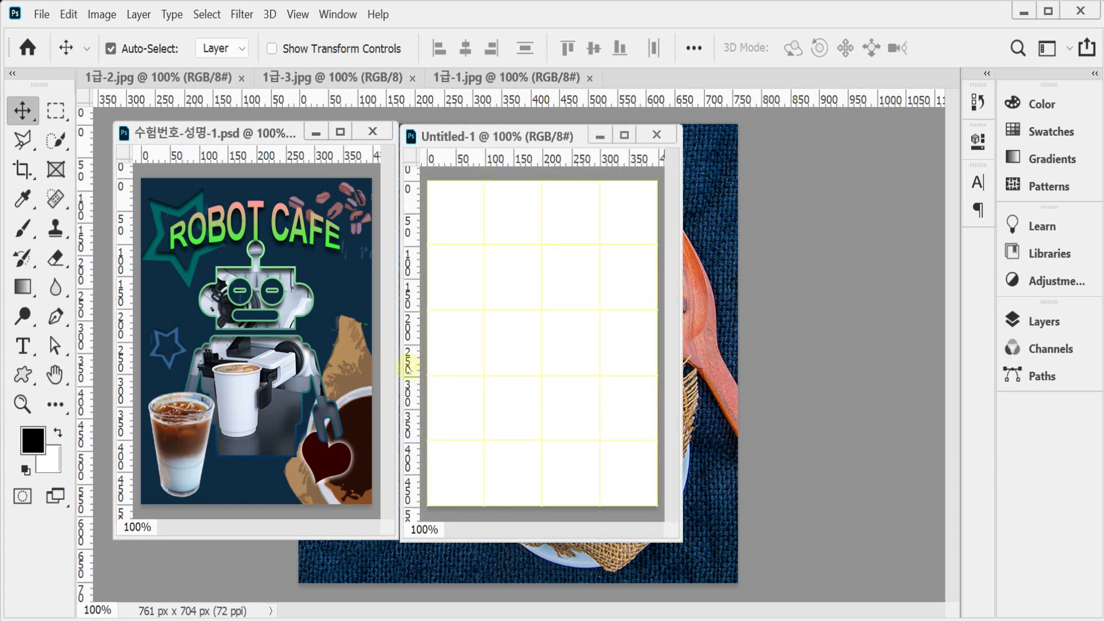
Copy the entire 1급-1.jpg image and paste it into the new blank document.
drag(484, 75, 446, 129)
key(ctrl+a)
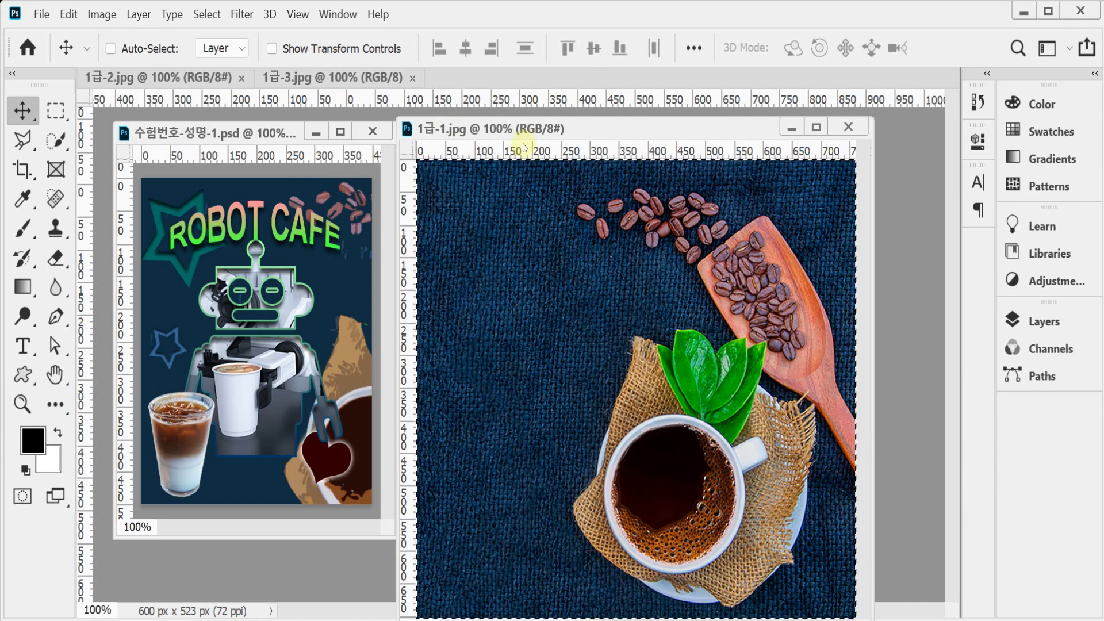
key(ctrl+Tab)
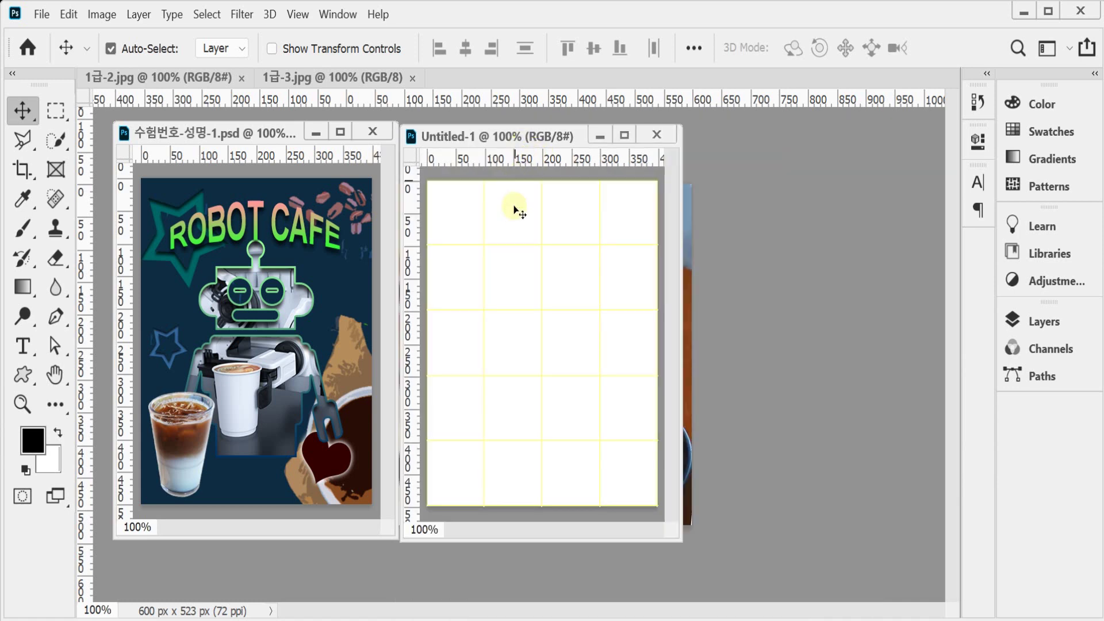
key(ctrl+v)
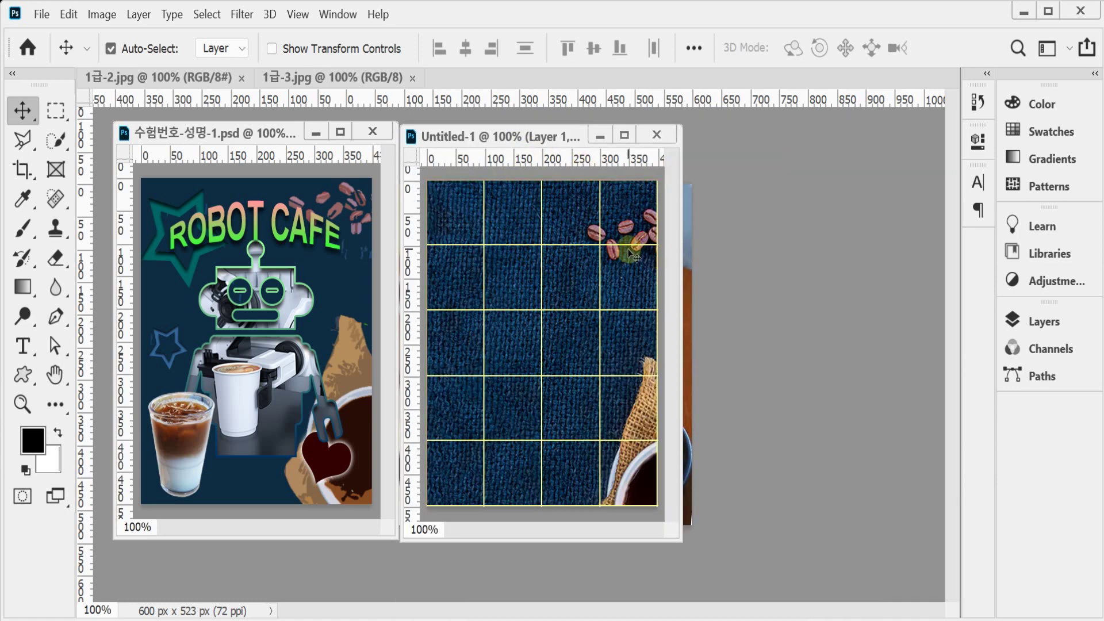
Scale the pasted image to 90% and position it with the beans at the upper right and the coffee cup at the lower right.
key(ctrl+t)
click(432, 51)
drag(352, 51, 346, 48)
drag(584, 458, 450, 377)
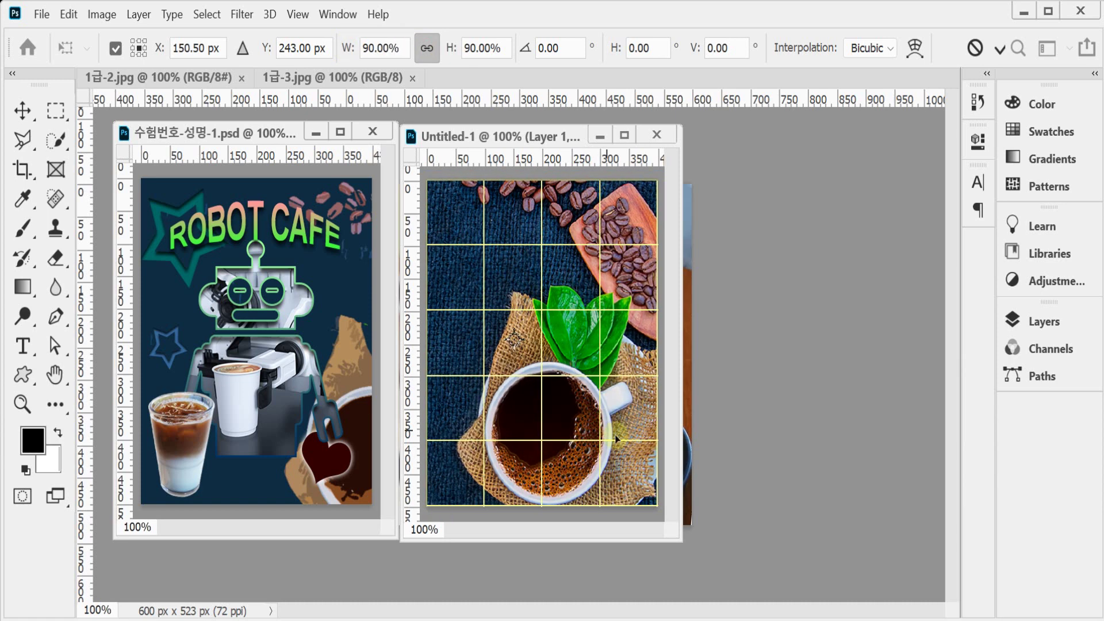
drag(552, 422, 651, 434)
key(Return)
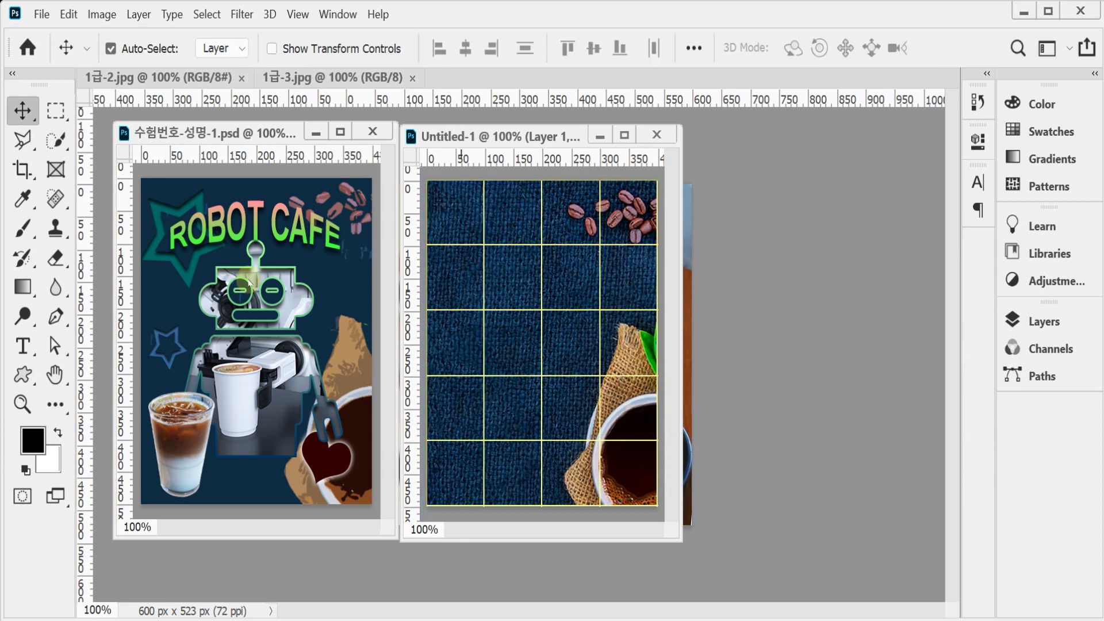
Show the grid on the reference document and return to the new document.
click(334, 295)
key(ctrl+apostrophe)
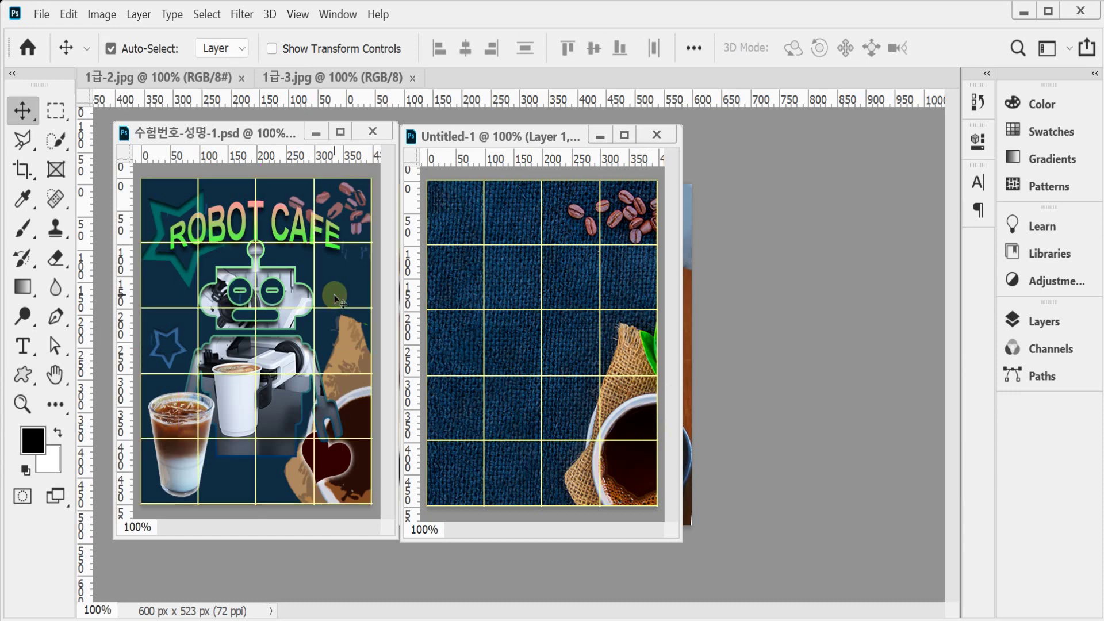
click(640, 369)
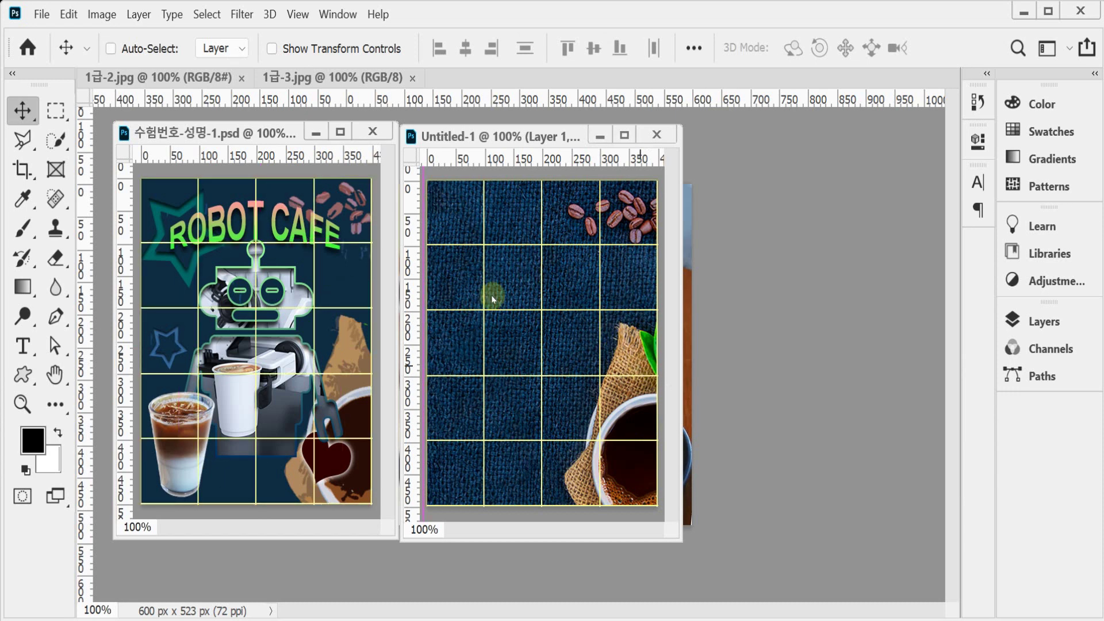
Save the new document in Photoshop format as 수험번호-성명-1 in the desktop folder 임시.
key(ctrl+s)
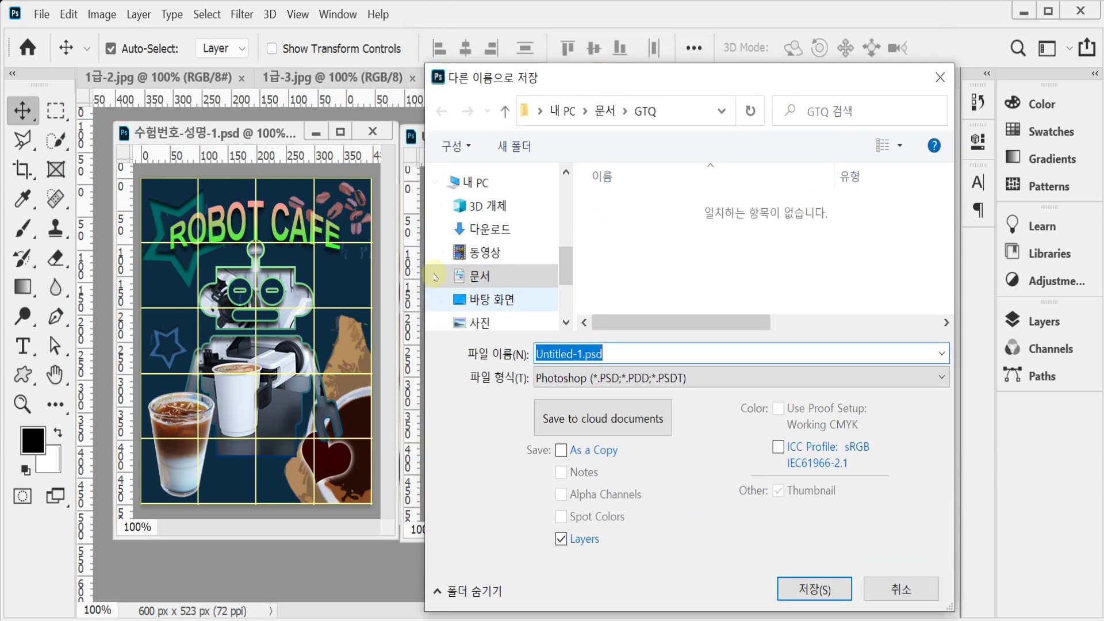
click(529, 300)
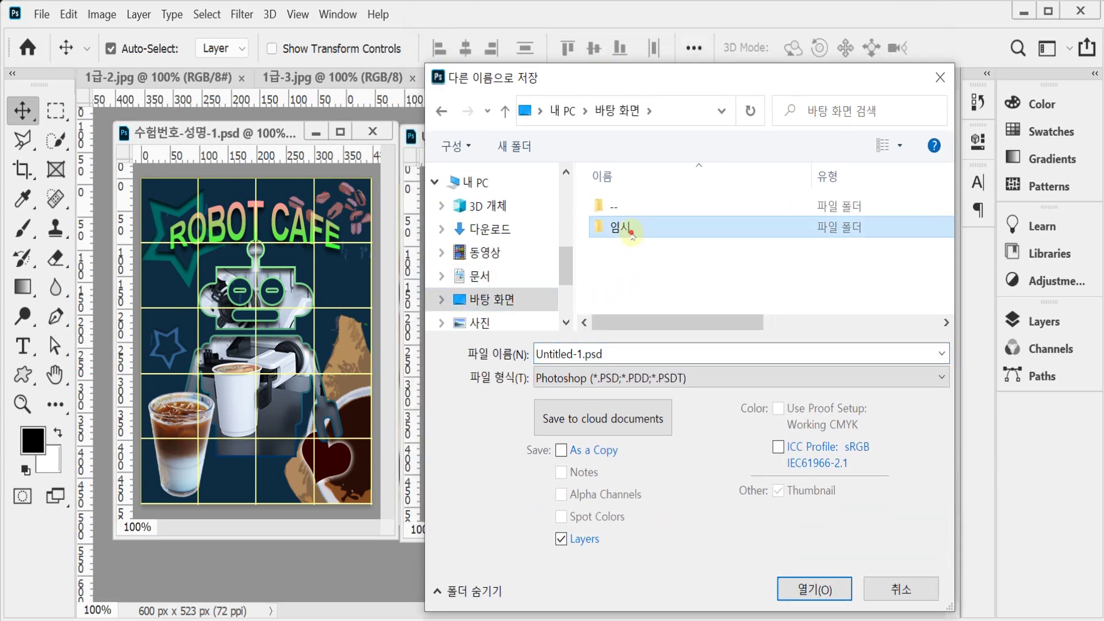
double_click(624, 230)
double_click(626, 352)
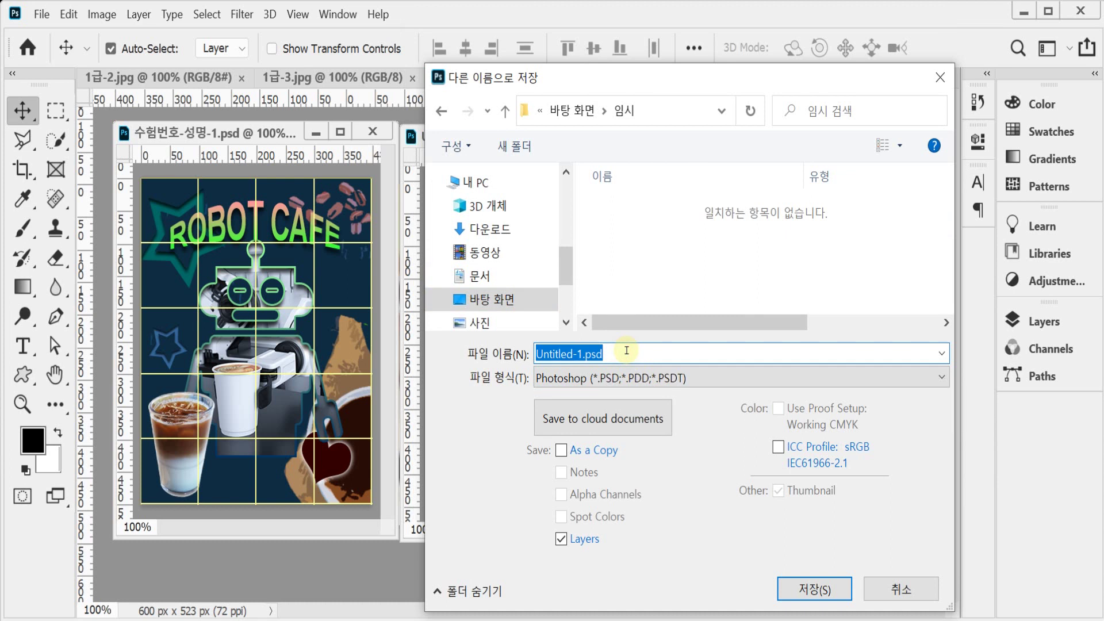
text(수)
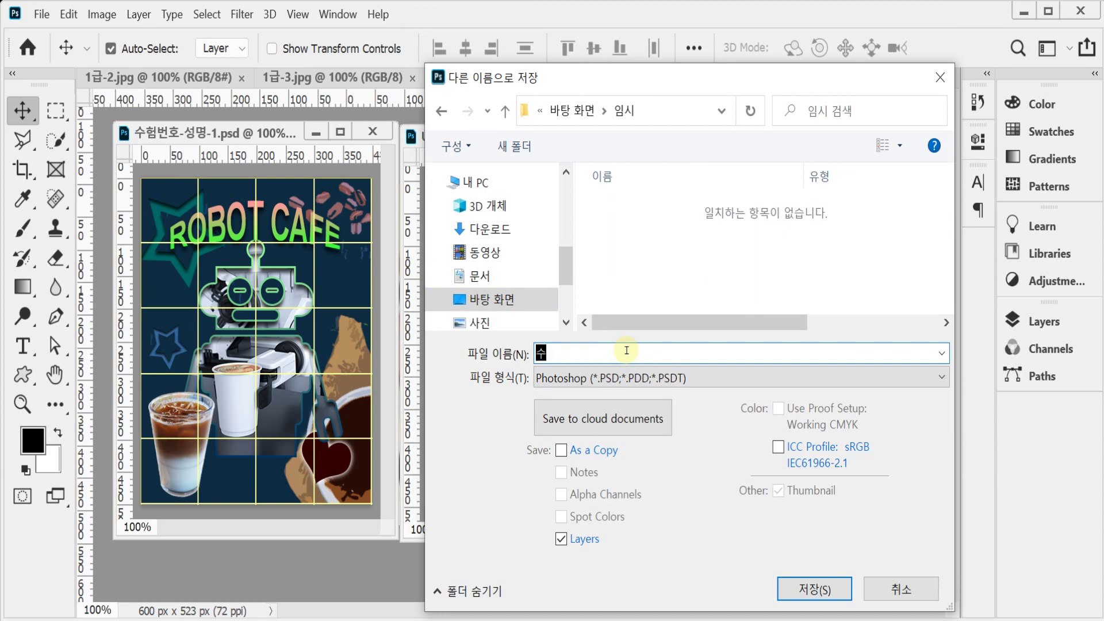
text(험번호)
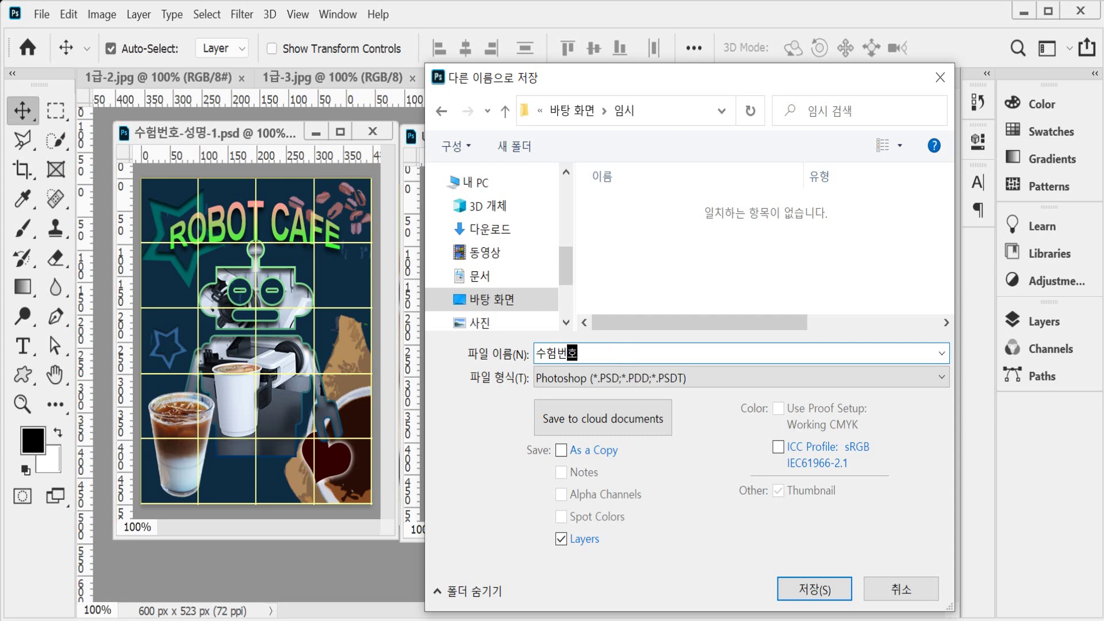
text(-성명-1)
key(Return)
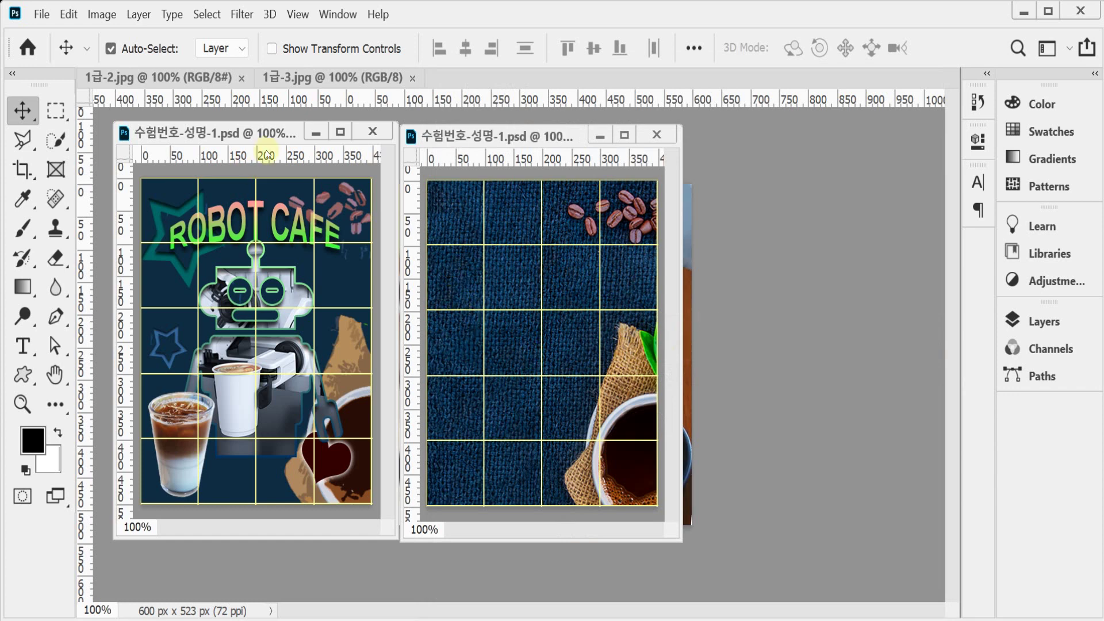
Apply the Artistic Cutout filter from the Filter Gallery to the pasted coffee image.
key(ctrl)
click(244, 15)
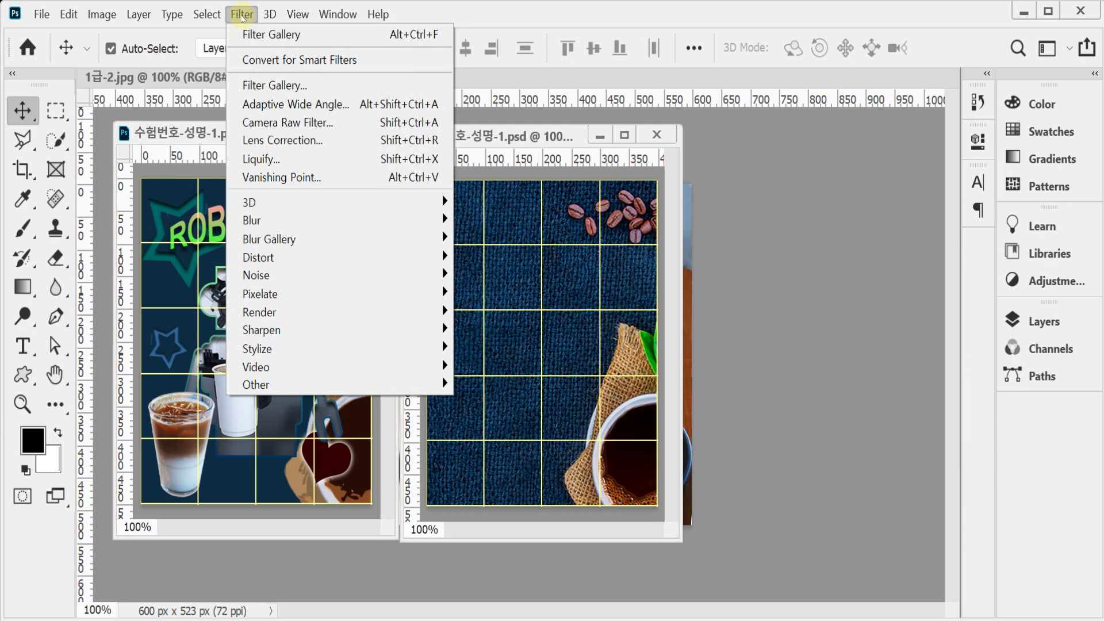
click(279, 85)
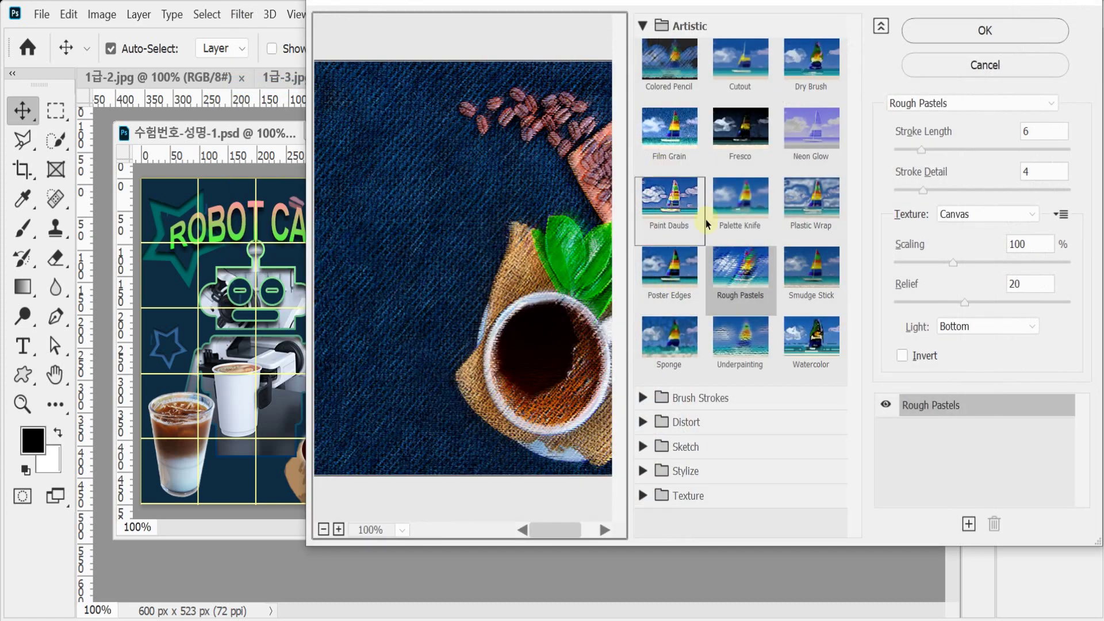
click(740, 60)
click(963, 34)
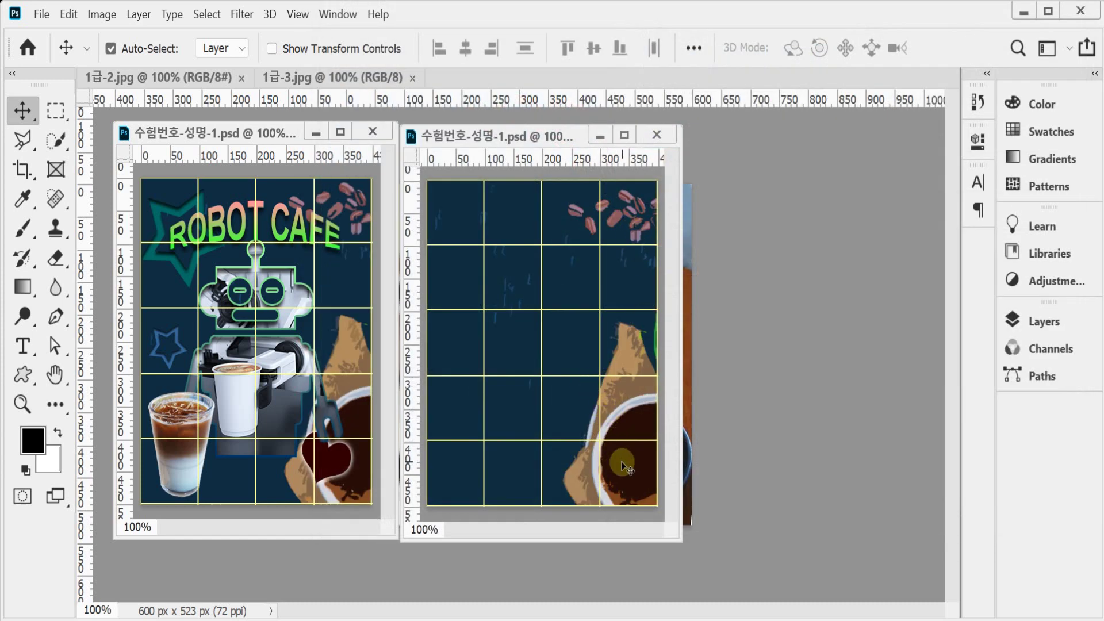
Move the filtered image straight up about 5 px to match the reference placement.
drag(626, 466, 623, 463)
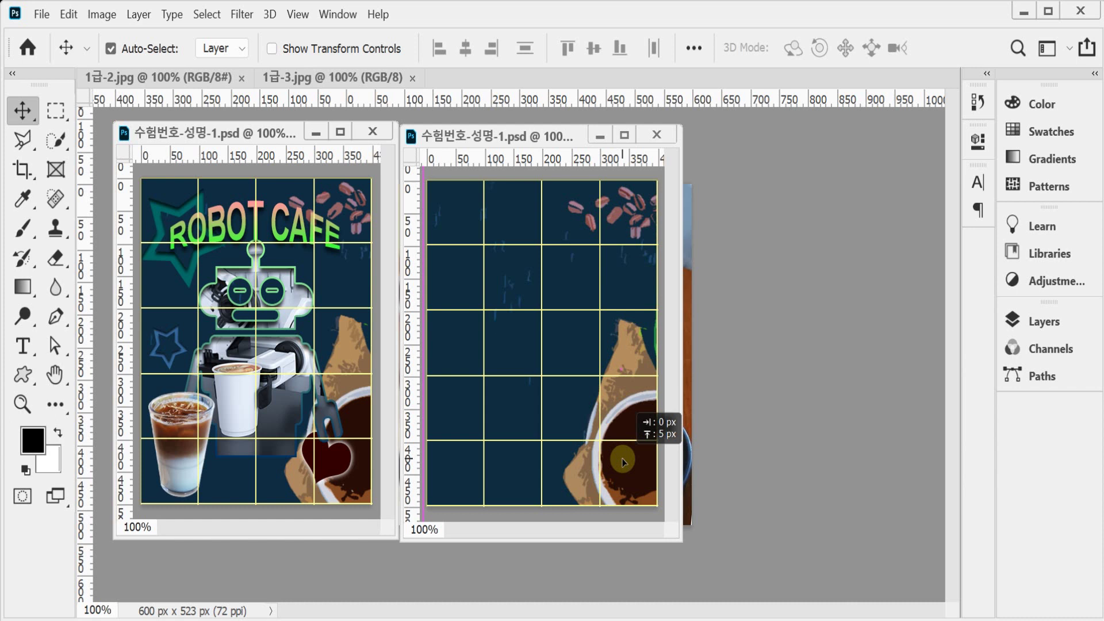
drag(623, 462, 624, 463)
key(ctrl)
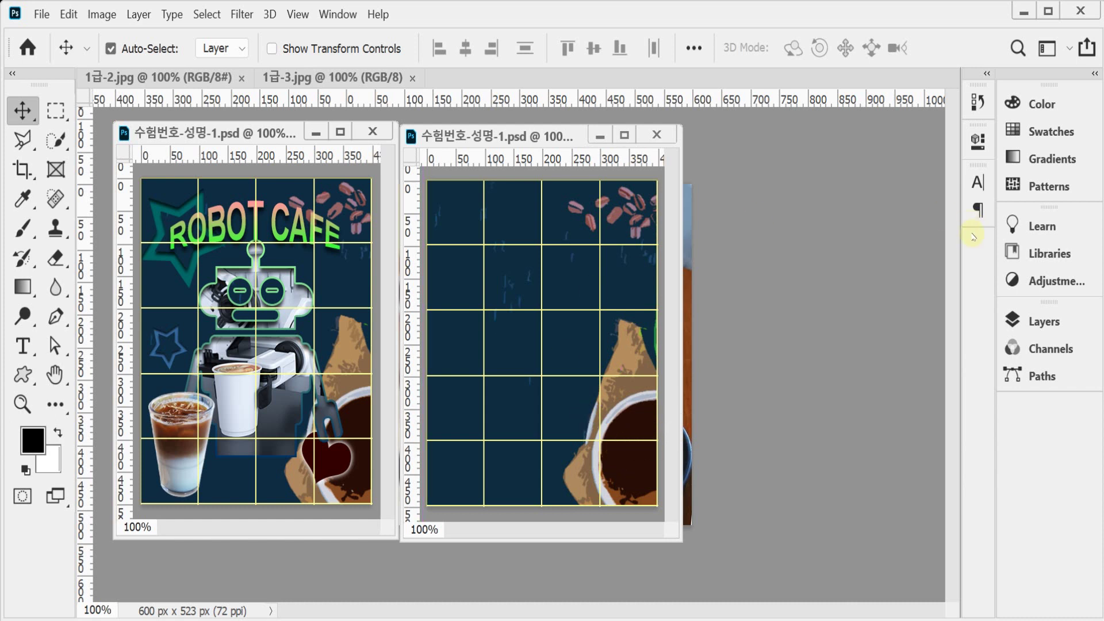
Hide Layer 1 so that only the white background is shown.
click(1043, 324)
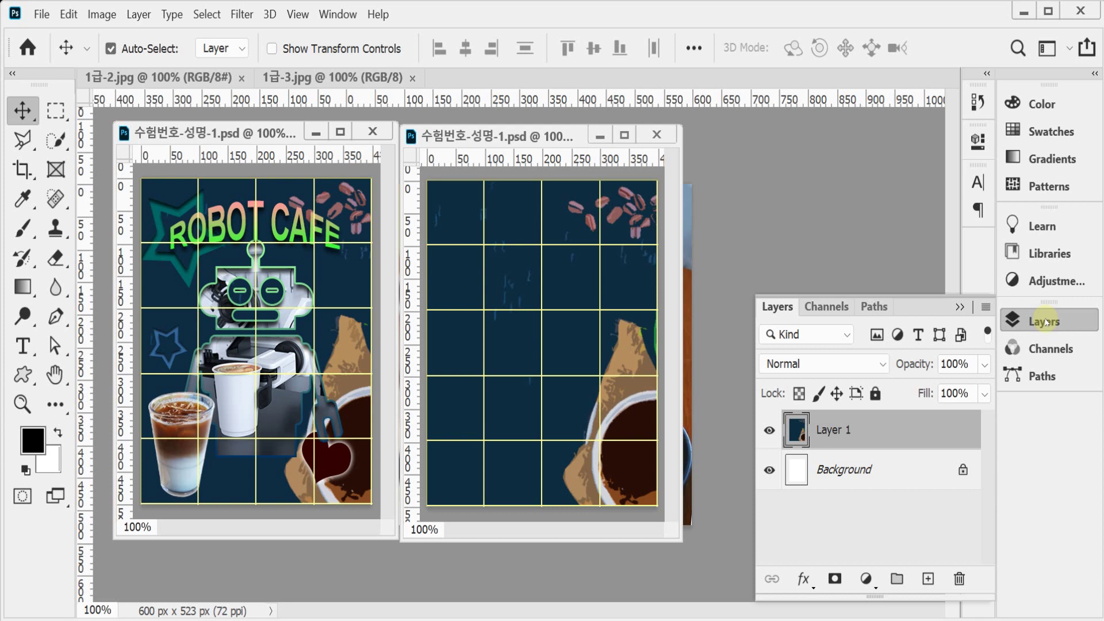
click(769, 432)
click(1012, 319)
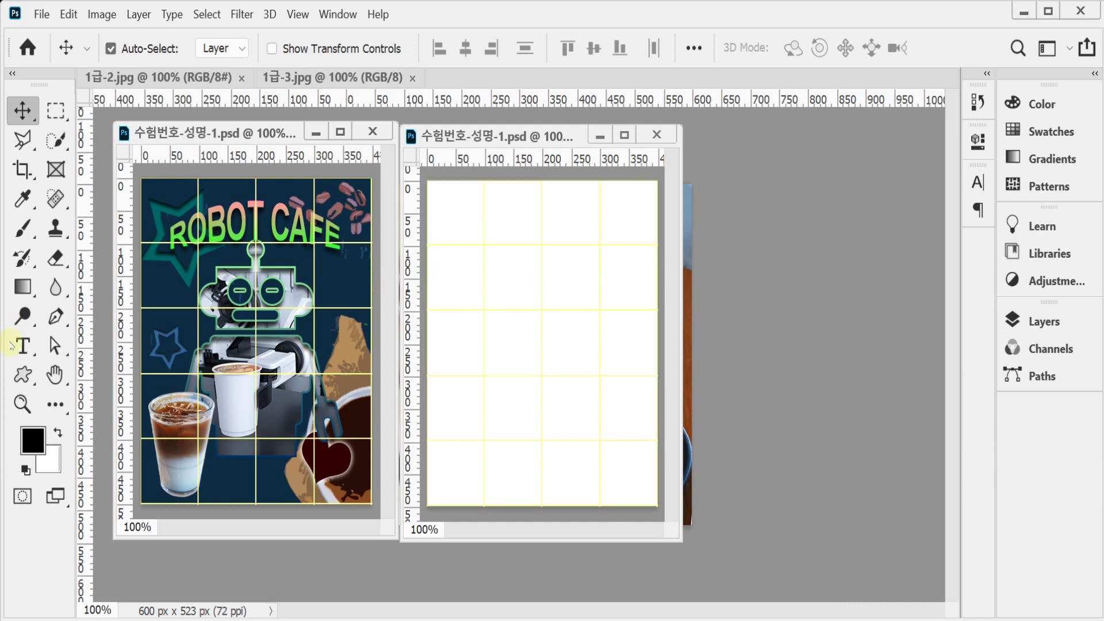
Activate the Custom Shape tool and enlarge the reference window, framing the robot figure at 200% zoom.
click(23, 374)
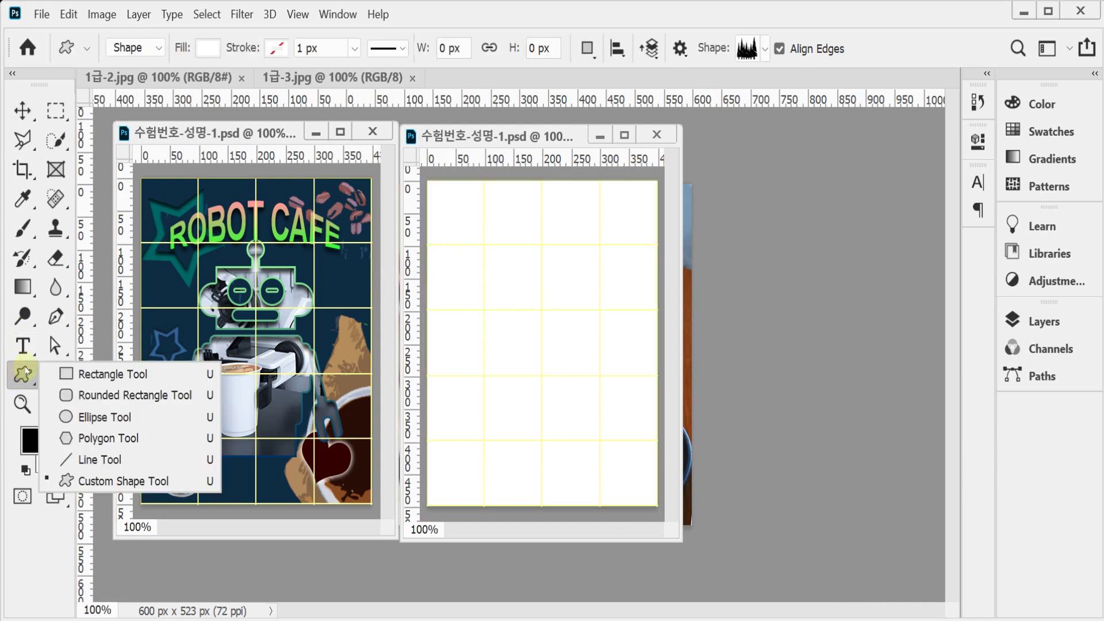
click(27, 373)
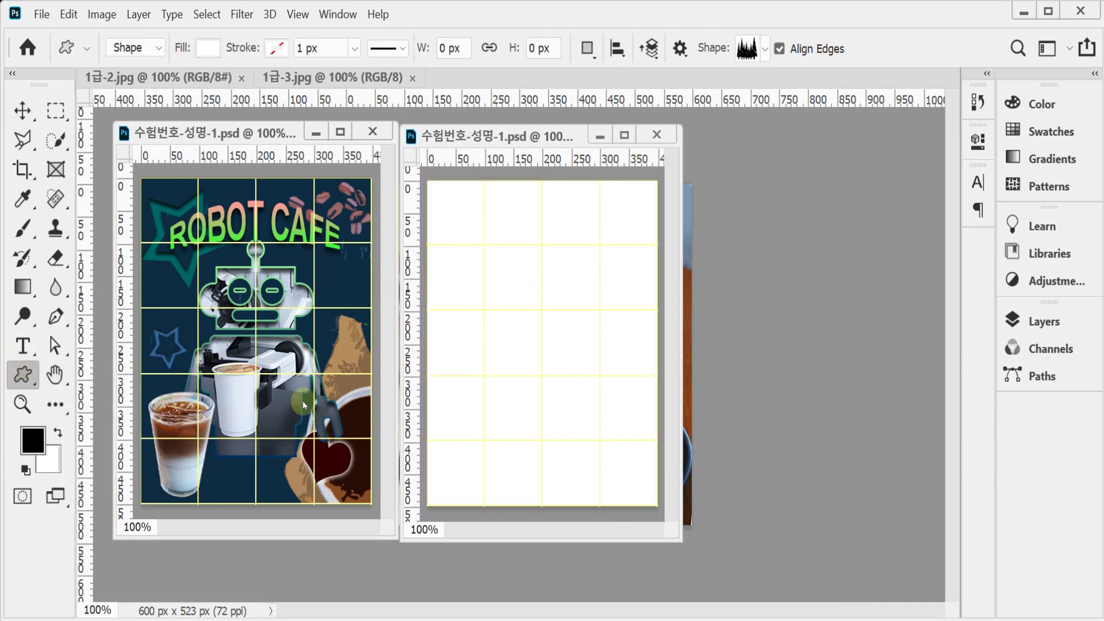
scroll(324, 368, up, 1)
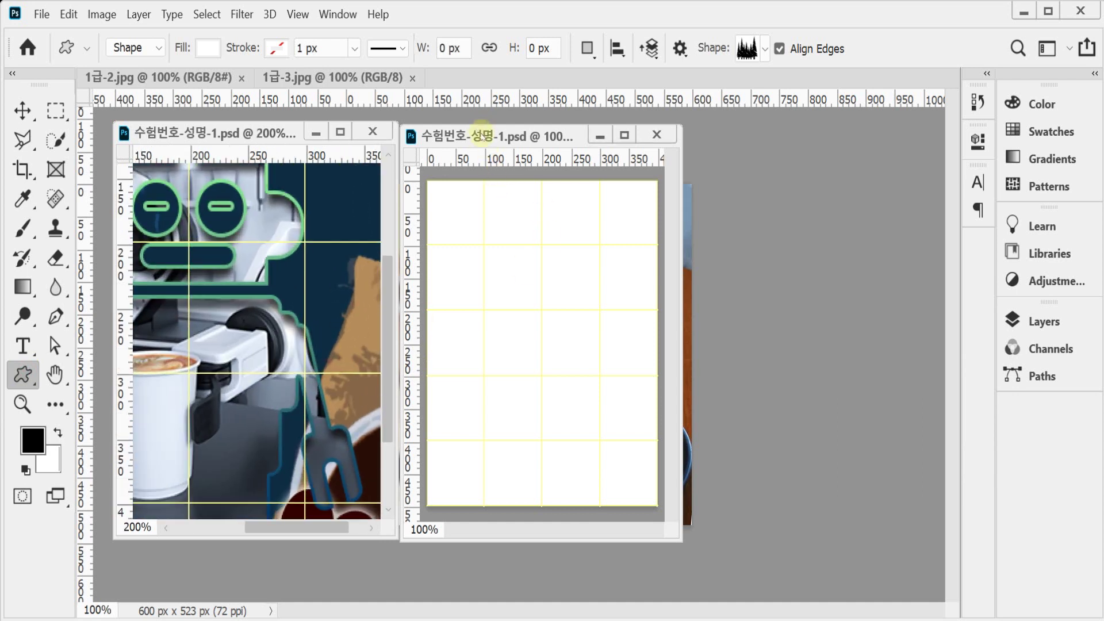
drag(483, 136, 589, 129)
drag(396, 536, 521, 589)
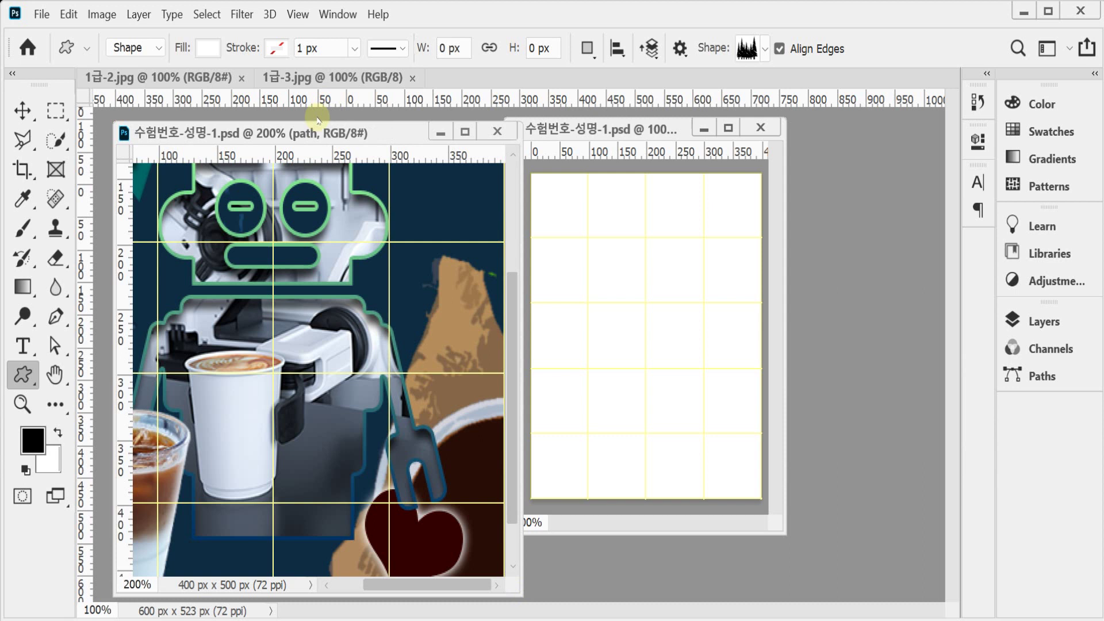
drag(317, 121, 316, 101)
drag(352, 247, 394, 319)
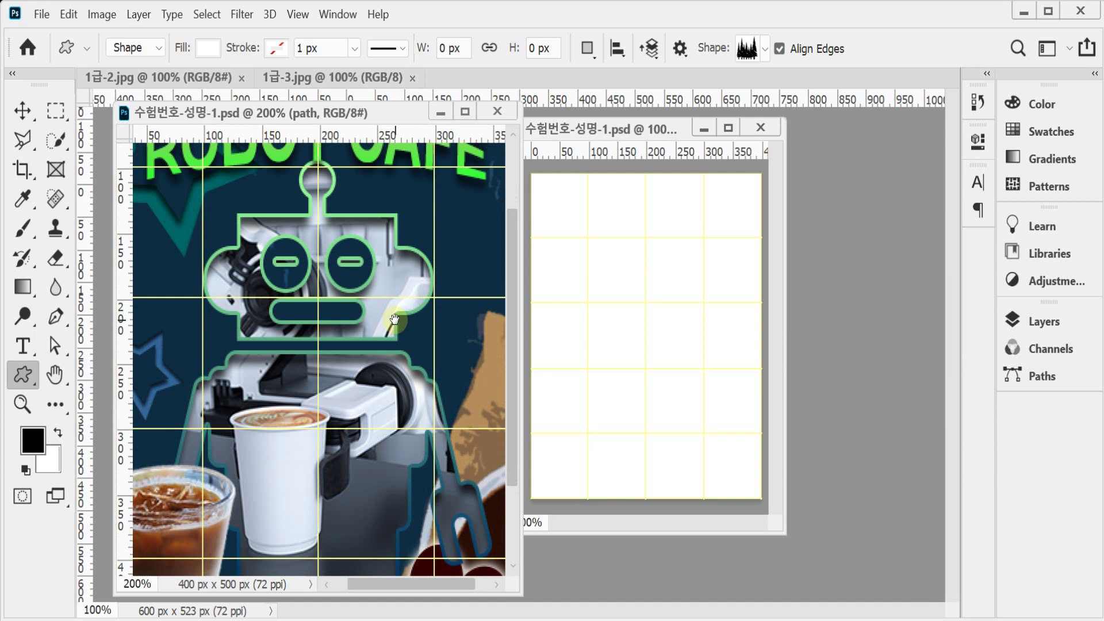
mouse_move(393, 313)
mouse_down()
mouse_move(397, 289)
mouse_move(401, 326)
mouse_up()
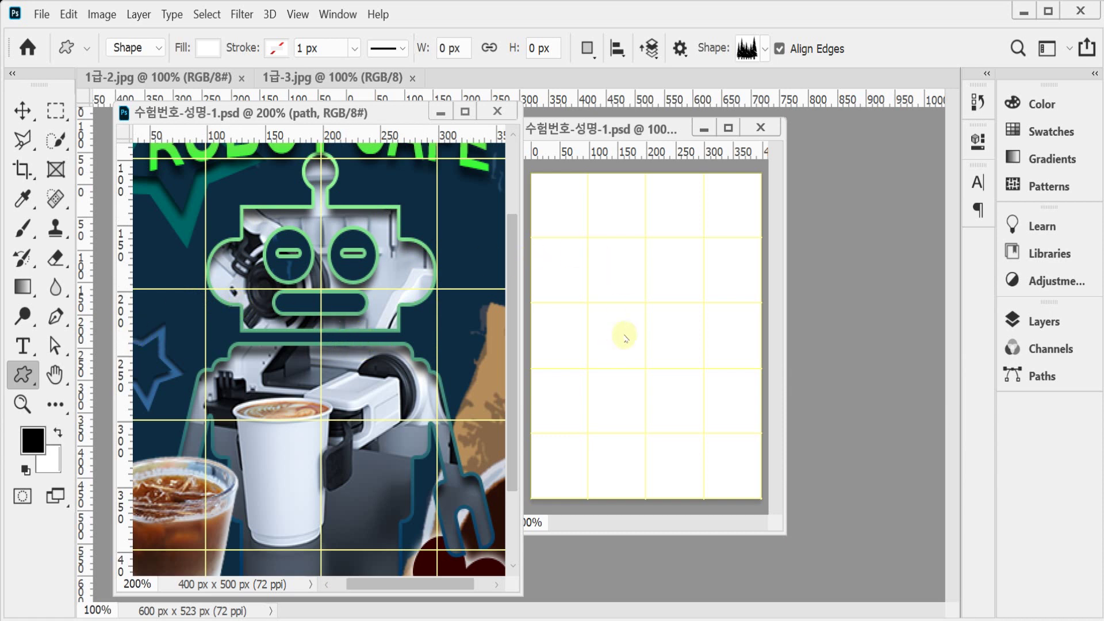
Enlarge the working document's window beside the reference and frame the same robot area in both at 200% zoom.
click(663, 314)
key(ctrl+minus)
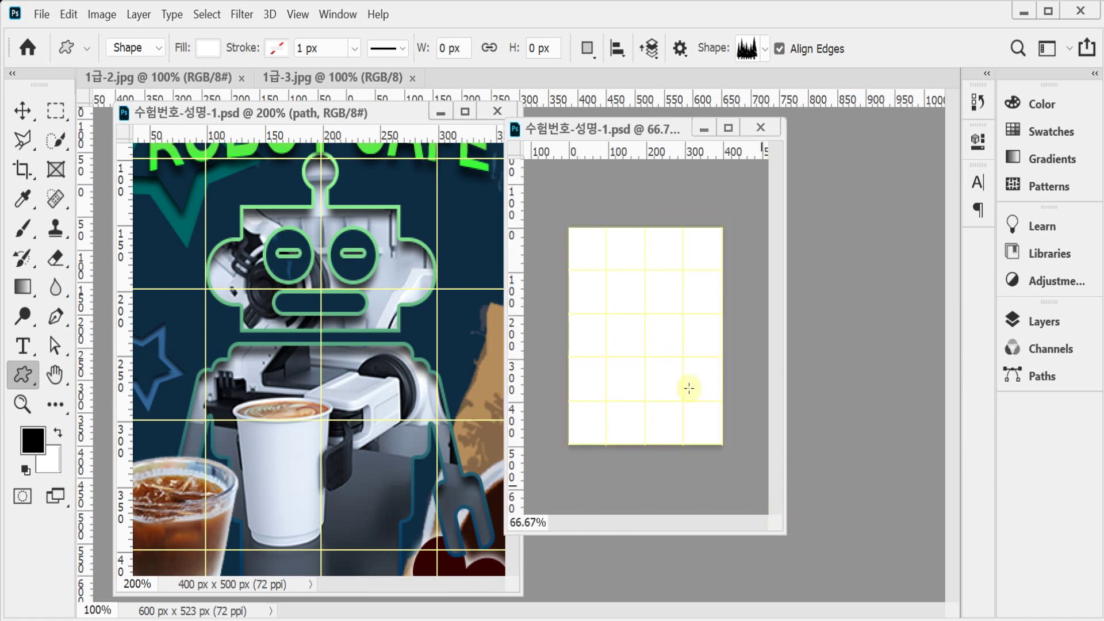
ctrl+click(676, 352)
ctrl+click(677, 351)
drag(784, 530, 961, 603)
drag(653, 128, 675, 110)
drag(779, 237, 795, 276)
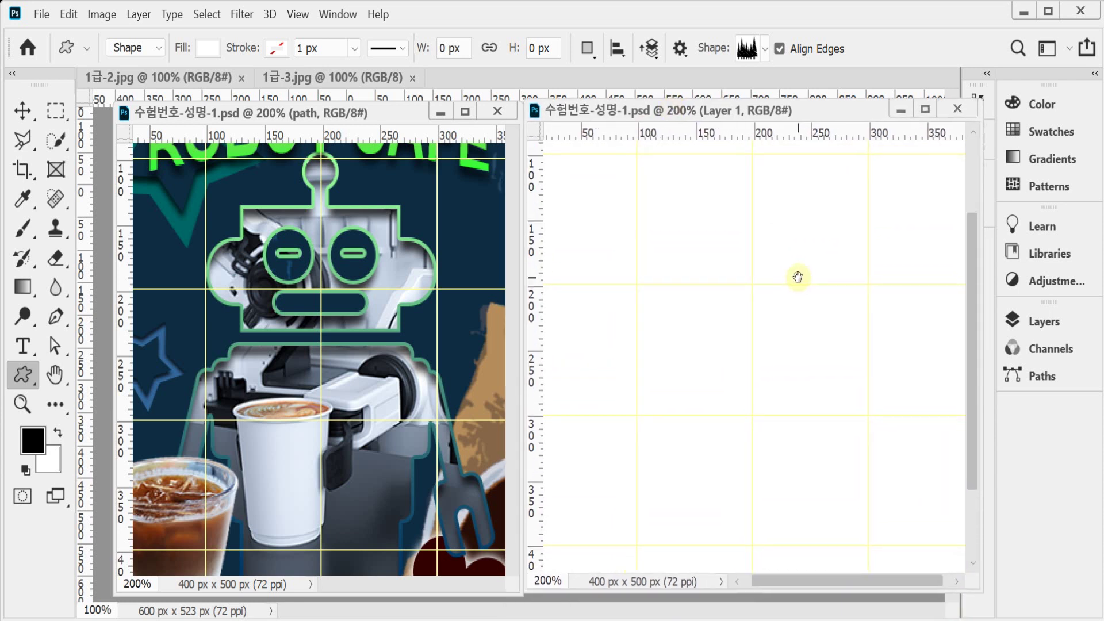
drag(422, 197, 415, 253)
drag(419, 302, 416, 279)
drag(675, 320, 676, 311)
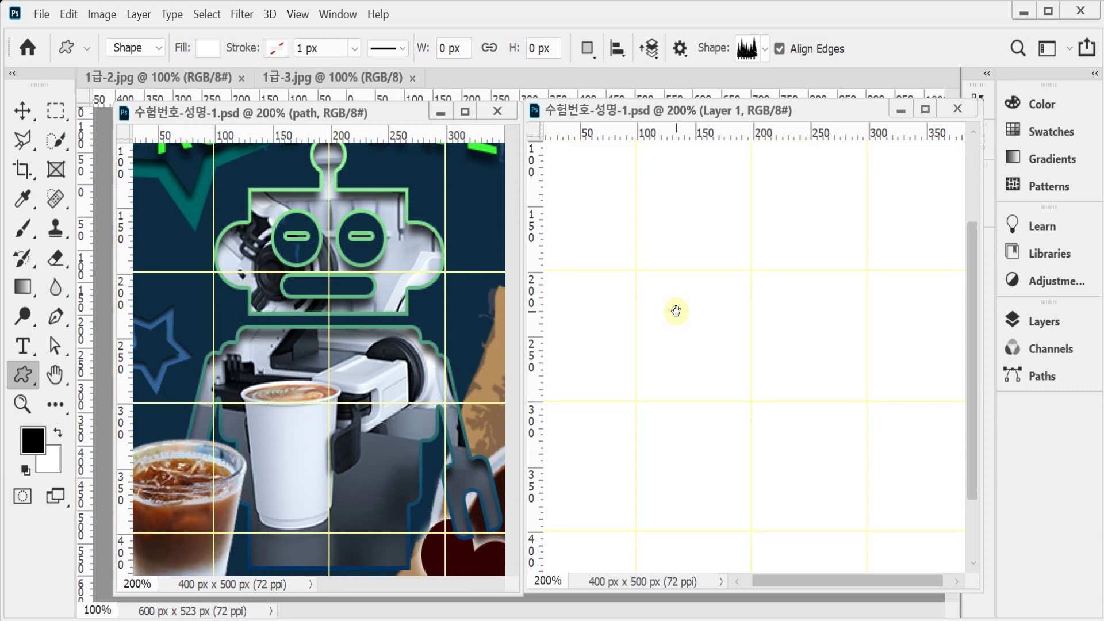
Place a vertical guide at X 200 px and horizontal guides at about 200 px and at the top edge of the robot's body.
drag(538, 281, 752, 286)
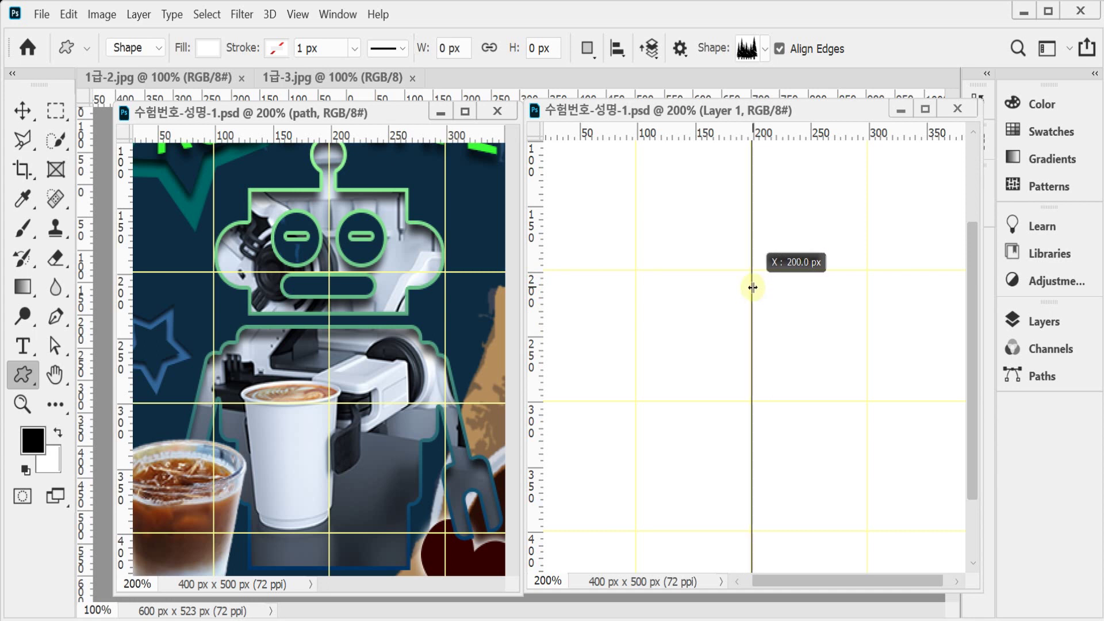
drag(752, 287, 752, 287)
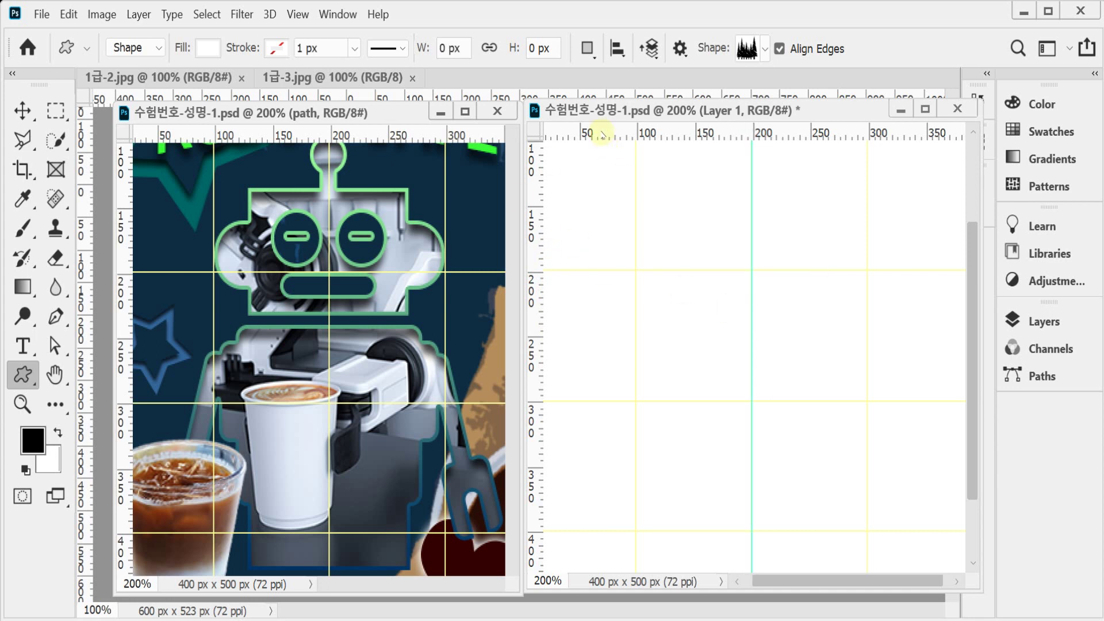
drag(602, 134, 595, 272)
drag(624, 133, 617, 327)
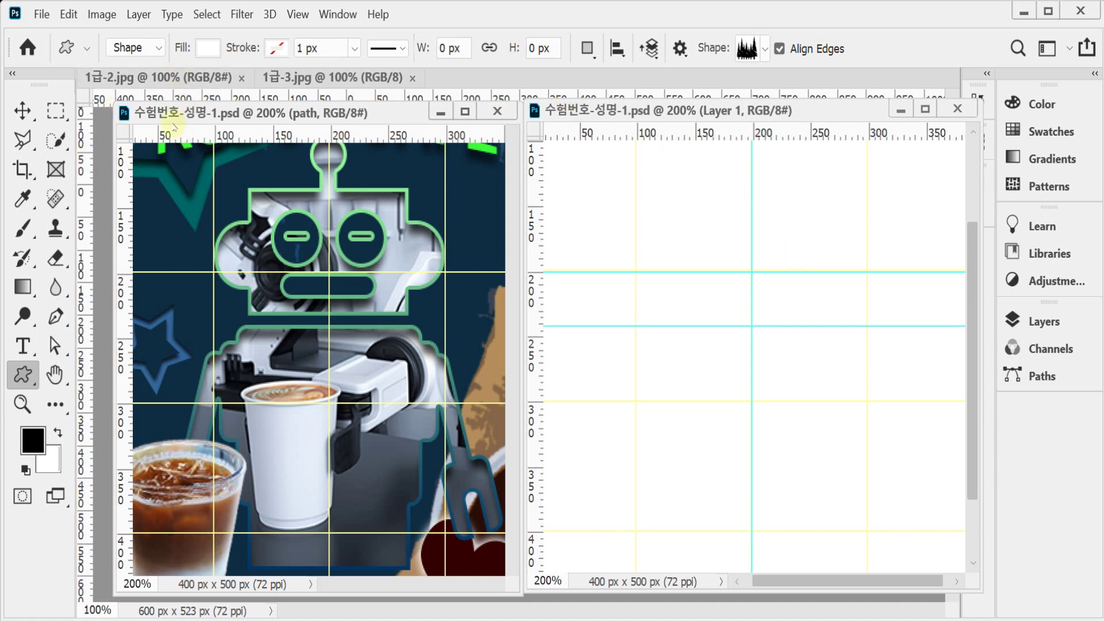
Draw the antenna stem as a light pink rectangle of about 18 x 39 px over the vertical guide, using Combine Shapes.
click(24, 374)
click(84, 375)
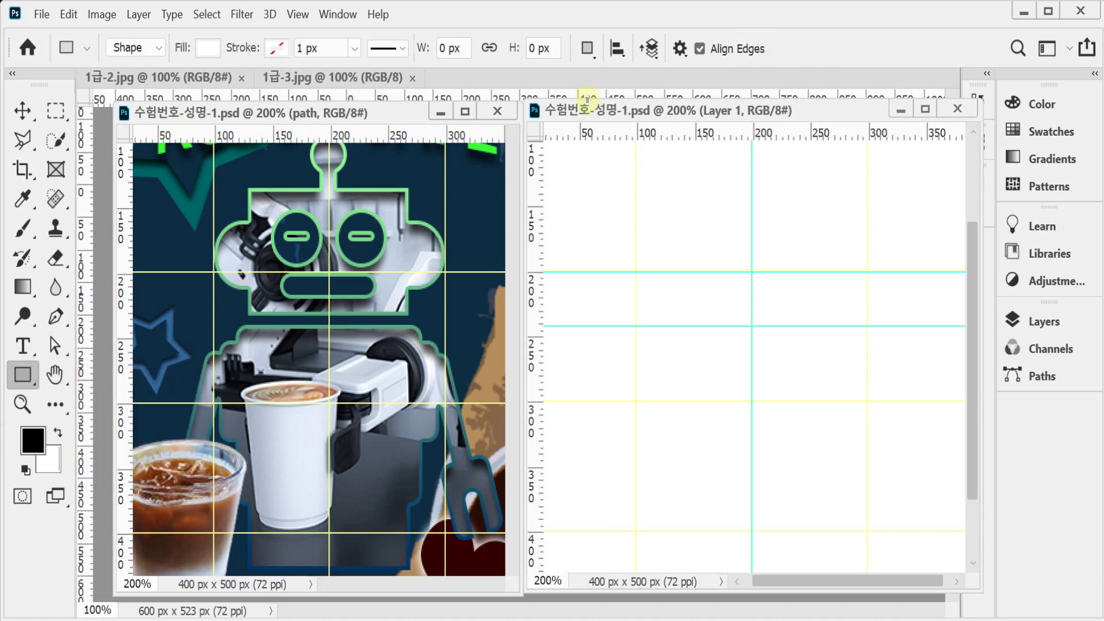
click(208, 48)
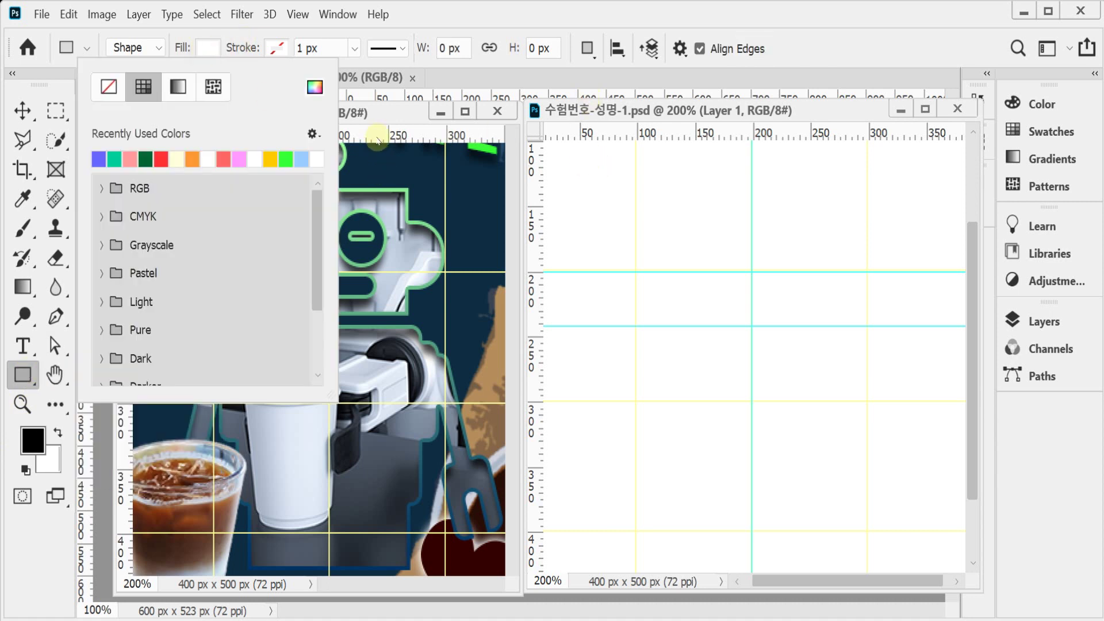
click(130, 159)
click(582, 30)
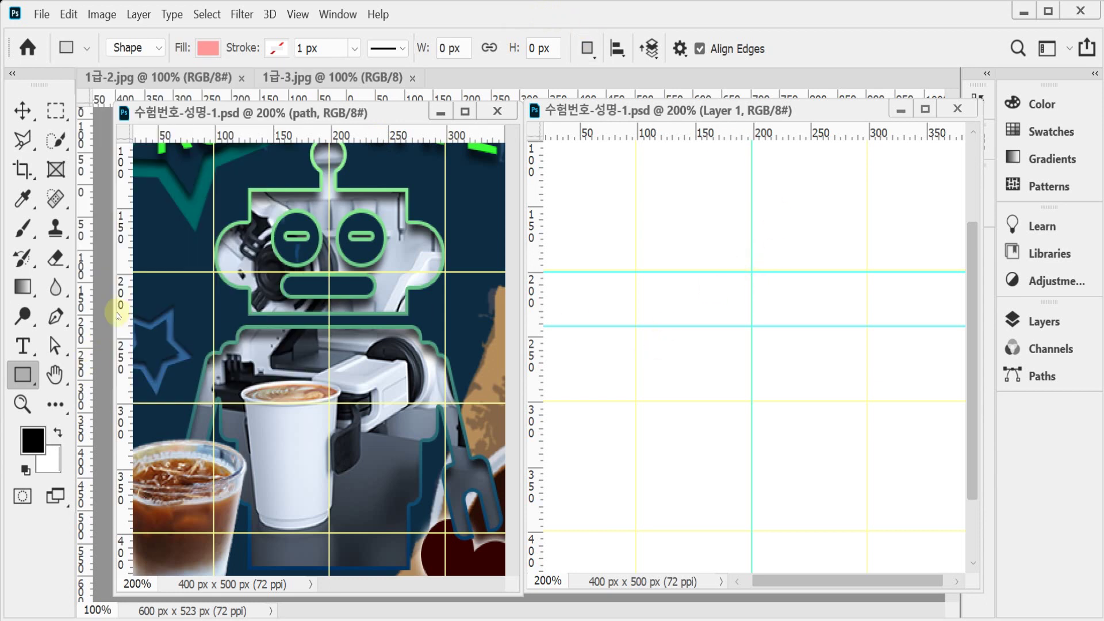
click(587, 48)
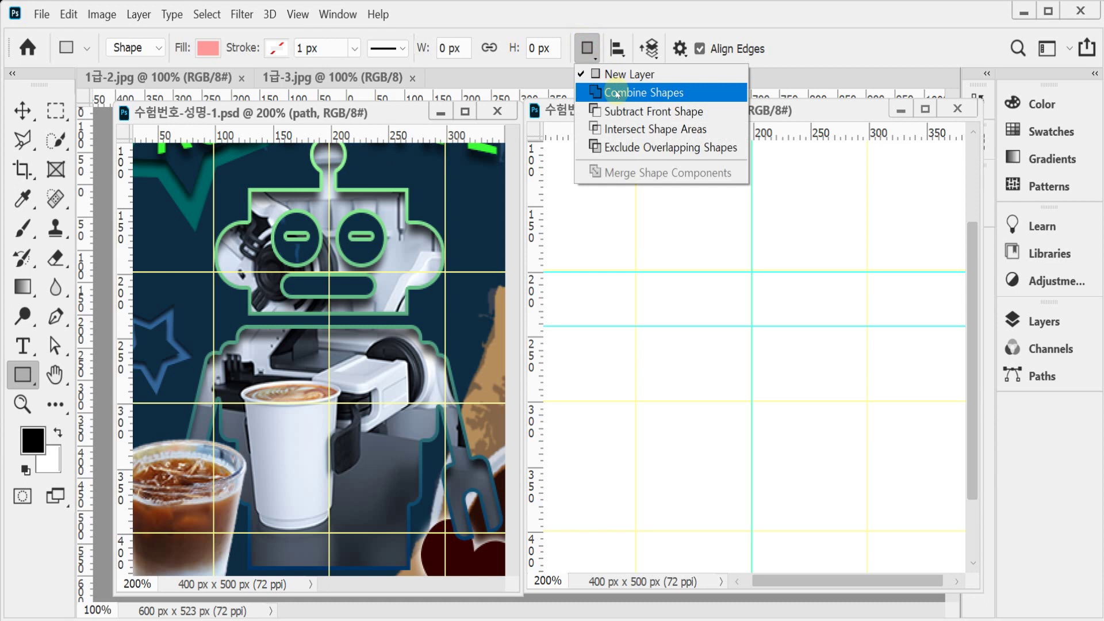
click(703, 93)
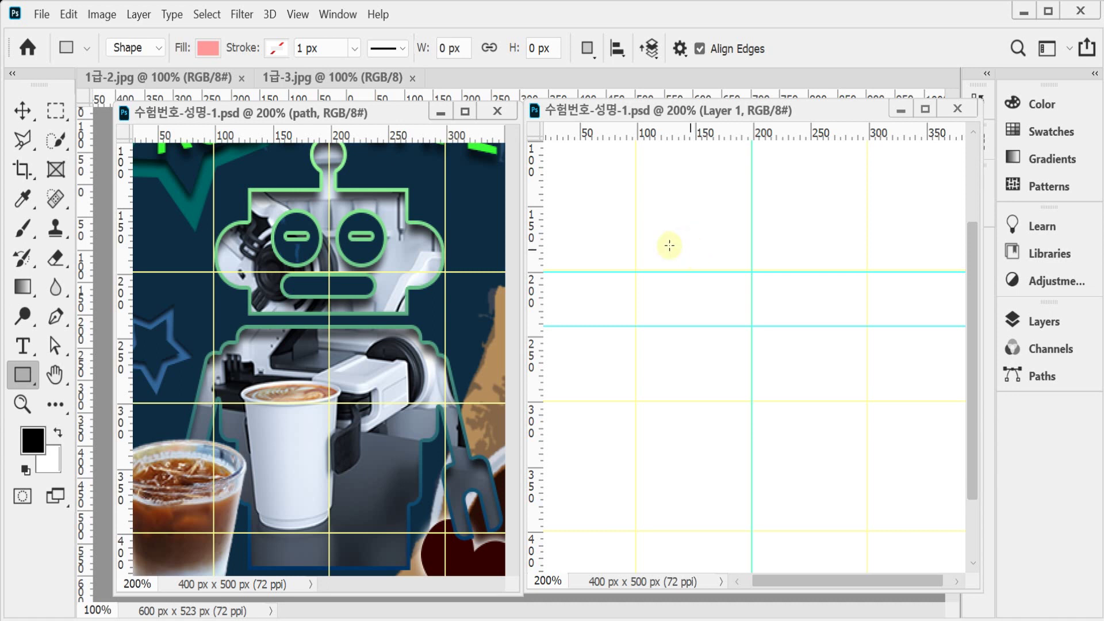
drag(739, 163, 761, 215)
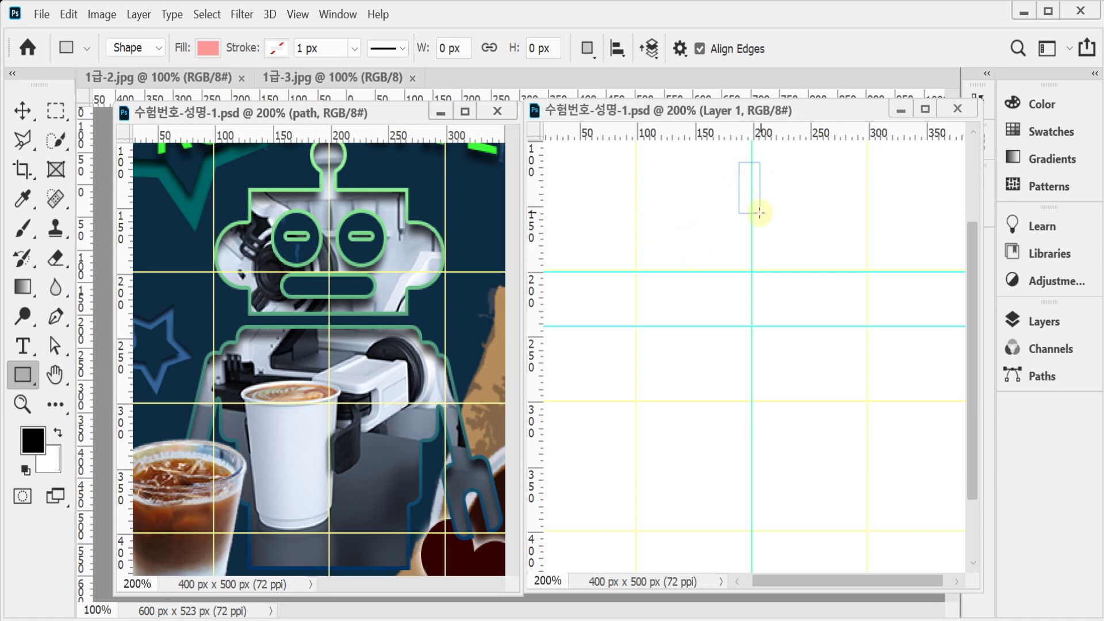
click(989, 142)
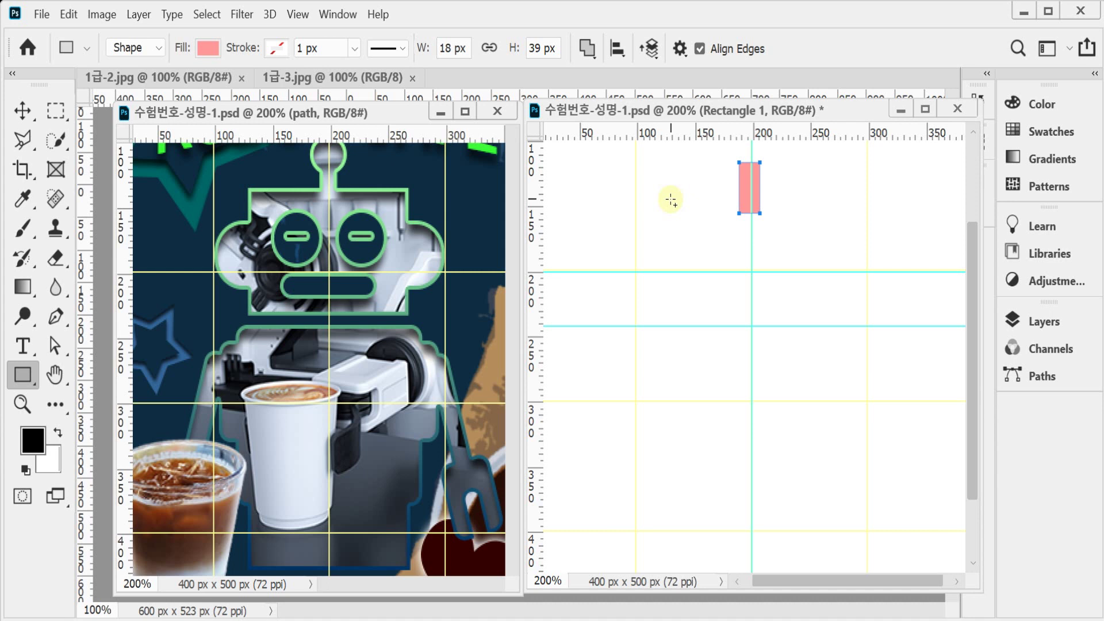
Add the robot's head as a combined rectangle of about 148 x 94 px overlapping the lower end of the antenna stem.
click(587, 48)
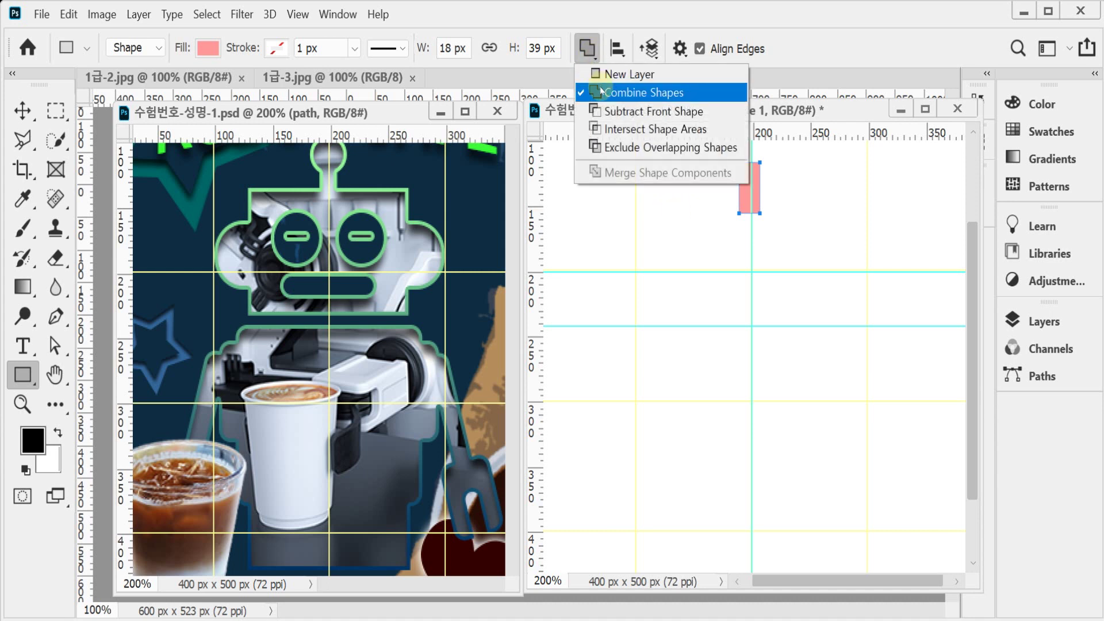
click(600, 92)
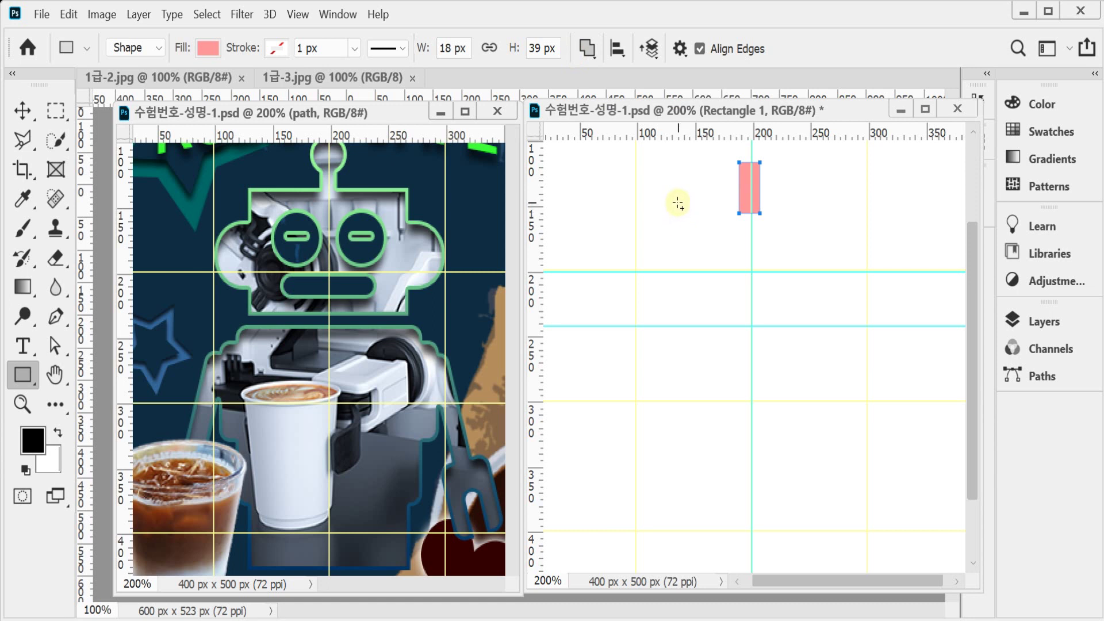
drag(674, 197, 845, 322)
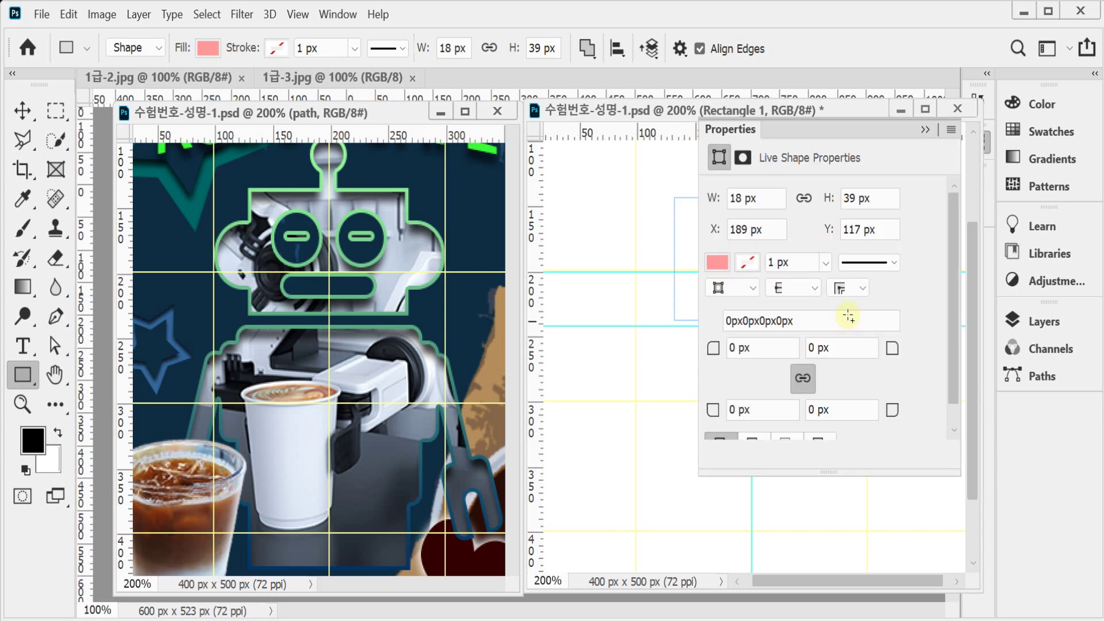
click(925, 129)
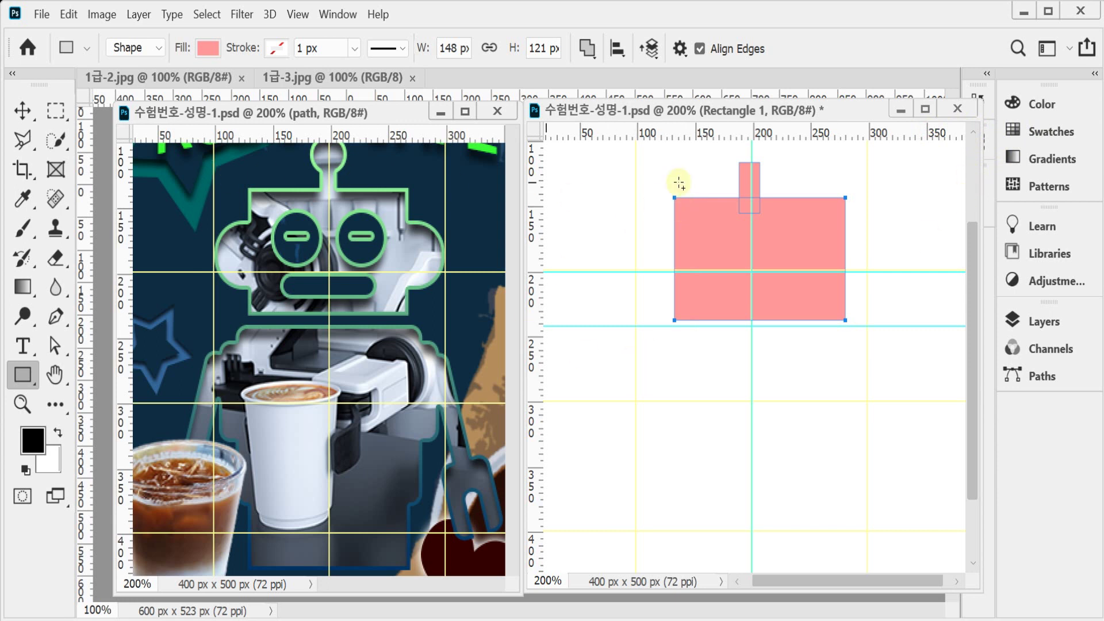
Align the horizontal centers of the stem and head rectangles and nudge both 7 px left onto the vertical guide.
drag(708, 164, 761, 264)
click(617, 49)
click(555, 109)
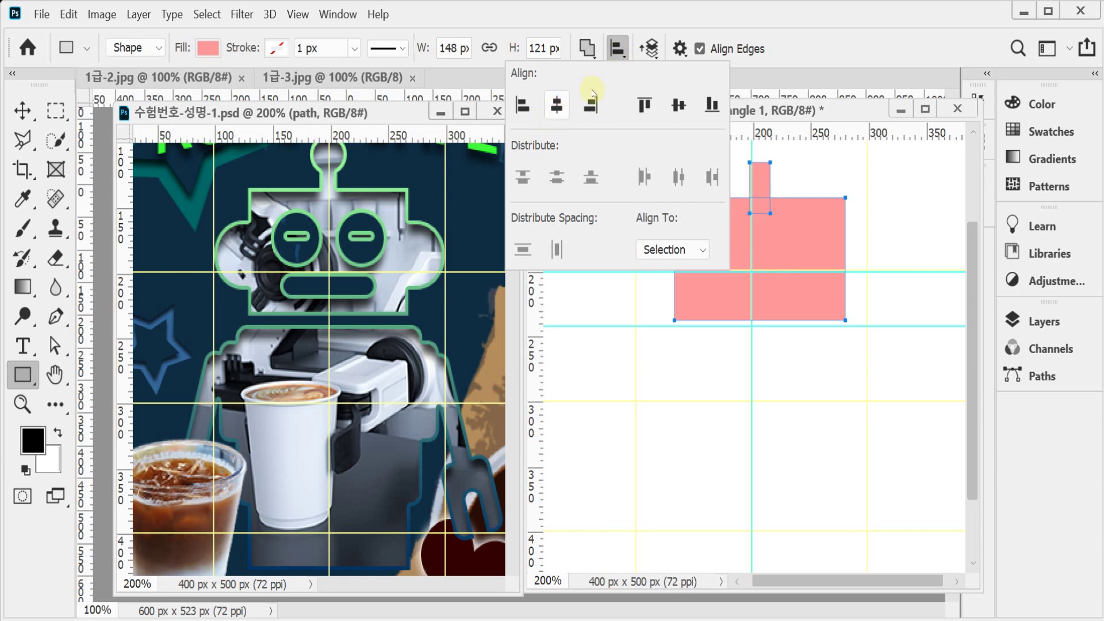
click(758, 23)
key(Left)
key(Left)
key(Left)
key(Left)
key(Left)
key(Left)
key(Left)
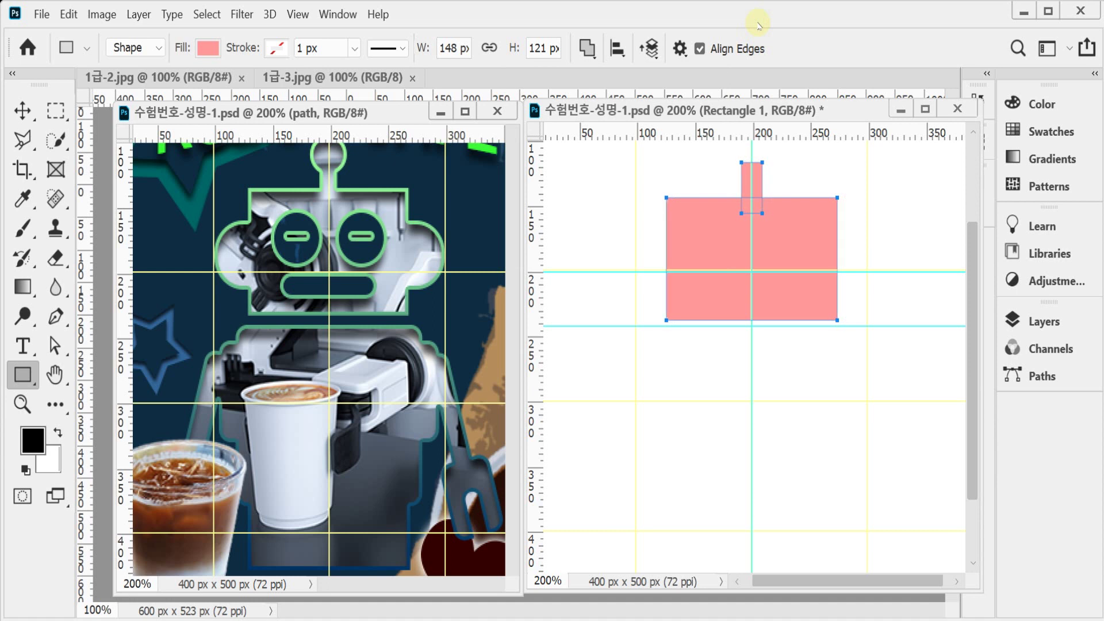
Narrow the antenna stem to 83.33% of its width and nudge it 1 px left to center it on the guide.
click(680, 253)
click(757, 184)
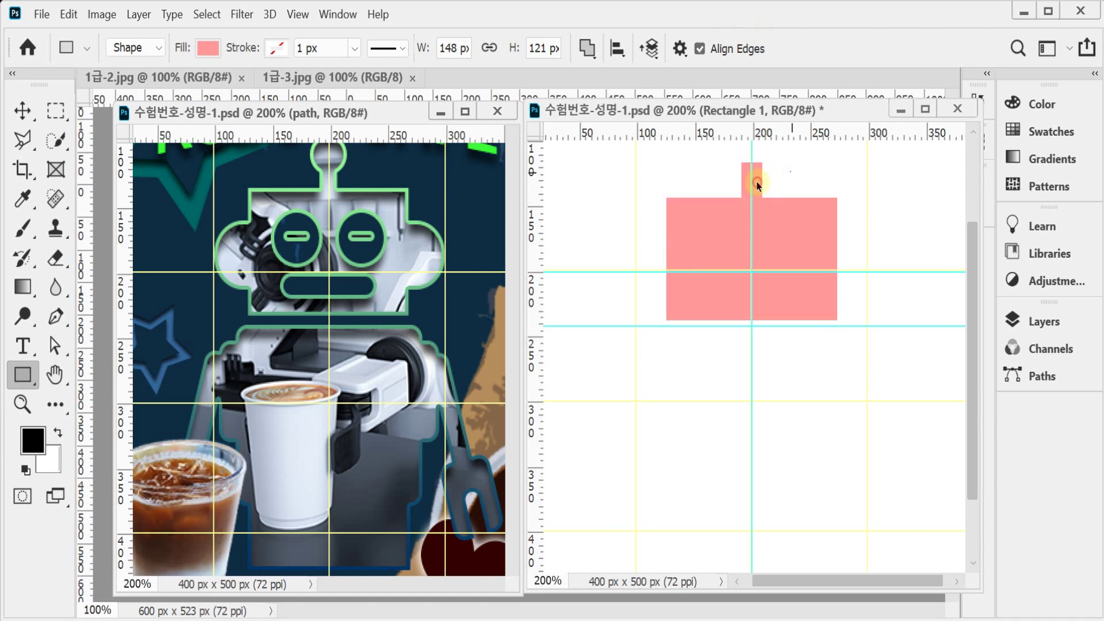
click(759, 183)
key(ctrl+t)
mouse_move(741, 184)
mouse_down()
mouse_move(765, 190)
mouse_move(750, 183)
mouse_up()
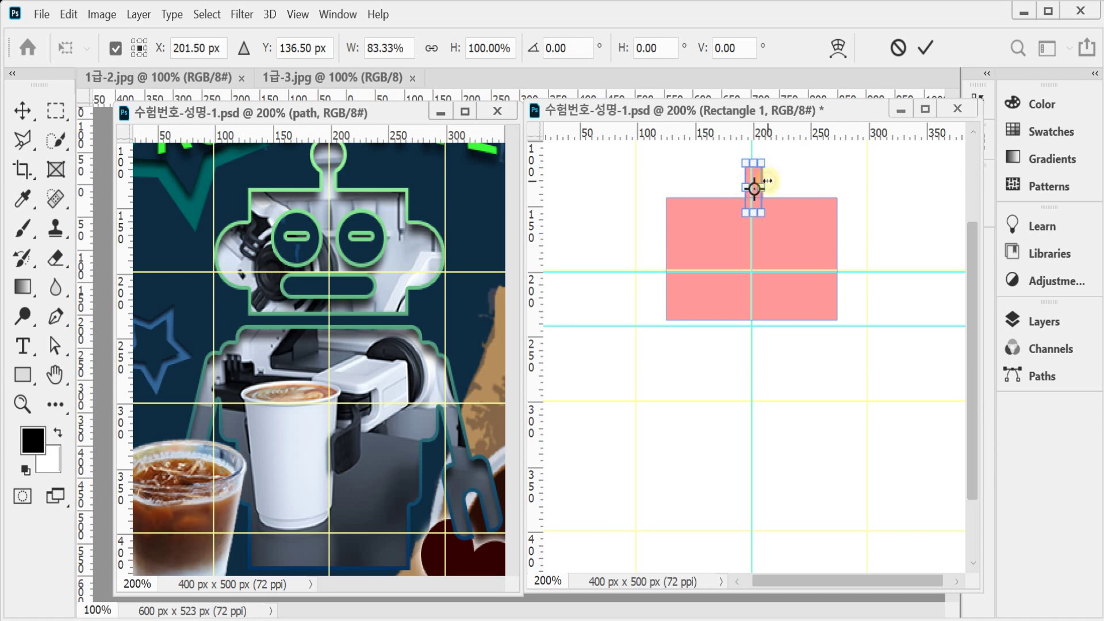
key(Return)
key(Left)
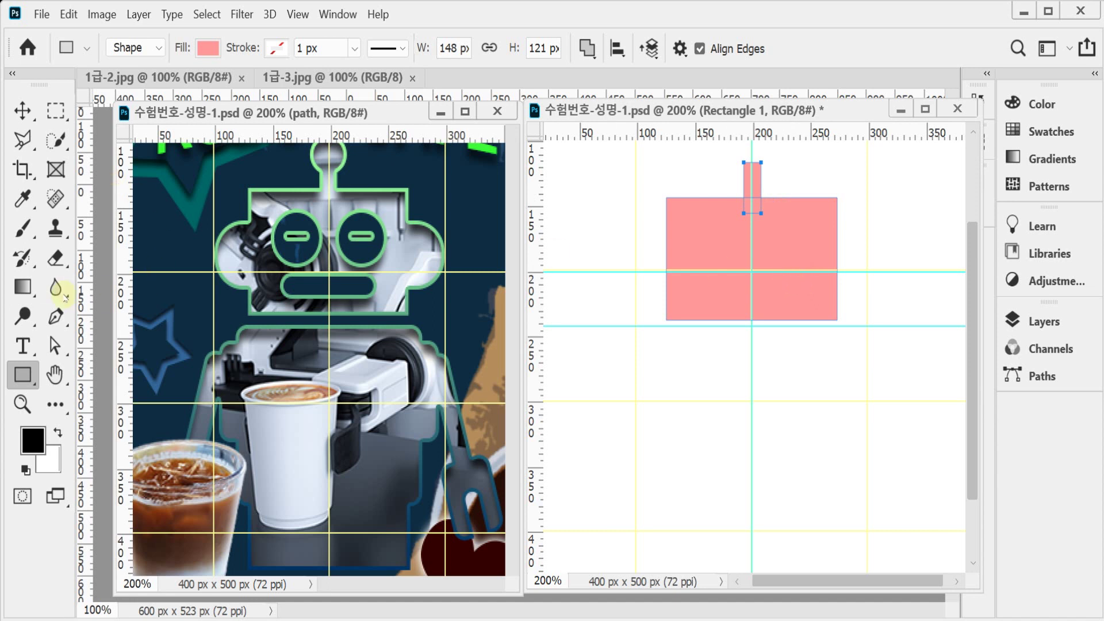
Add the robot's ears as a combined rounded rectangle with a 25 px radius, about 205 x 52 px, across the head.
right_click(22, 375)
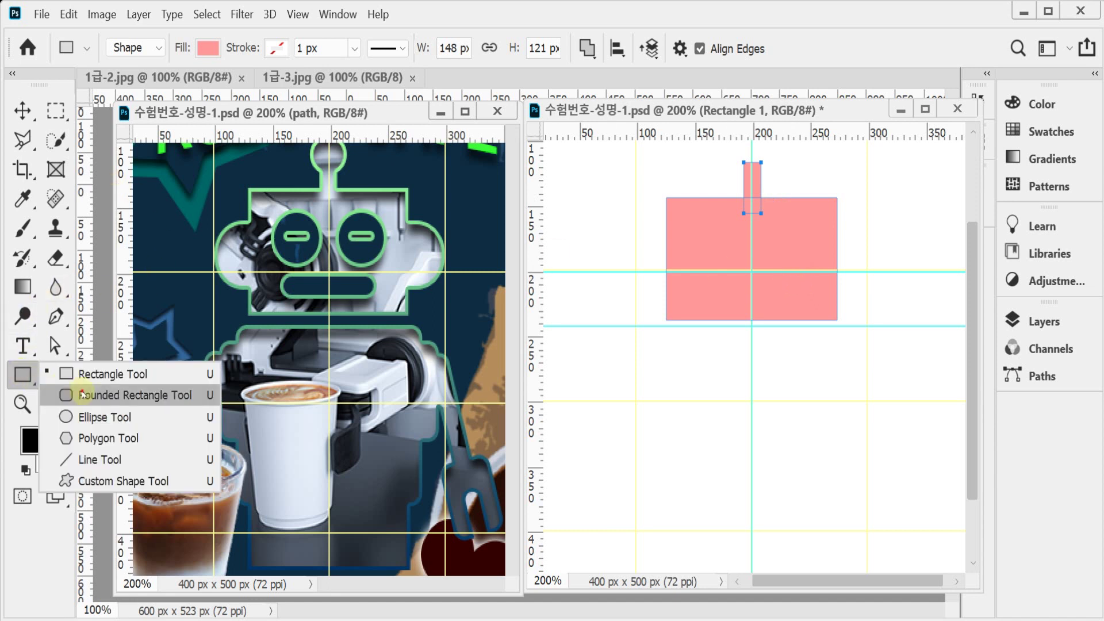
click(87, 395)
click(586, 48)
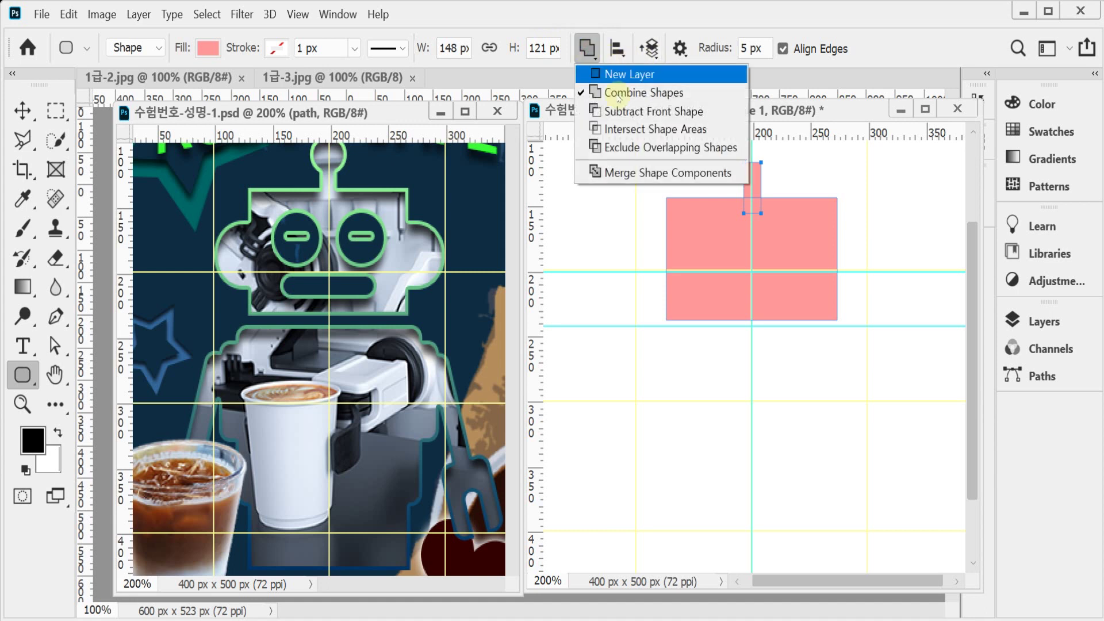
click(616, 91)
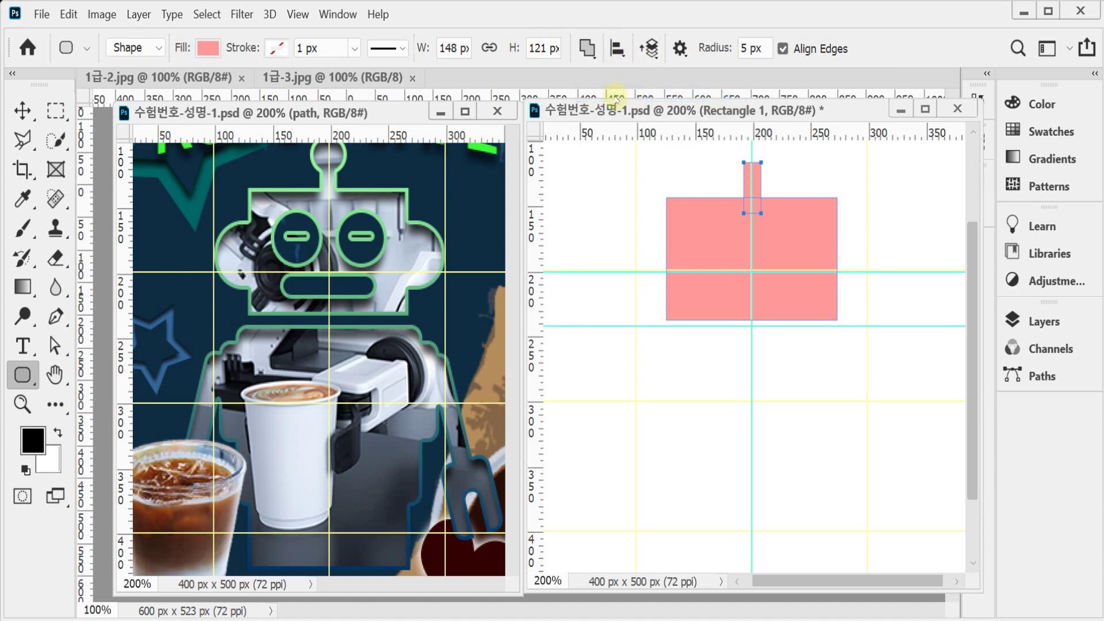
click(718, 49)
text(25)
key(Return)
drag(636, 231, 871, 295)
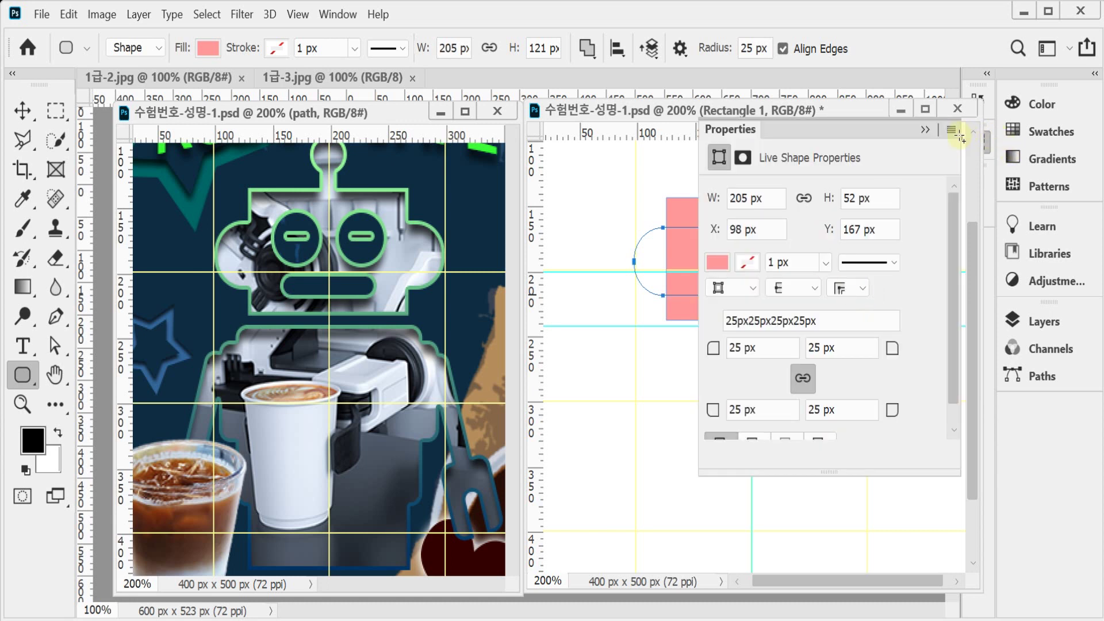
click(931, 131)
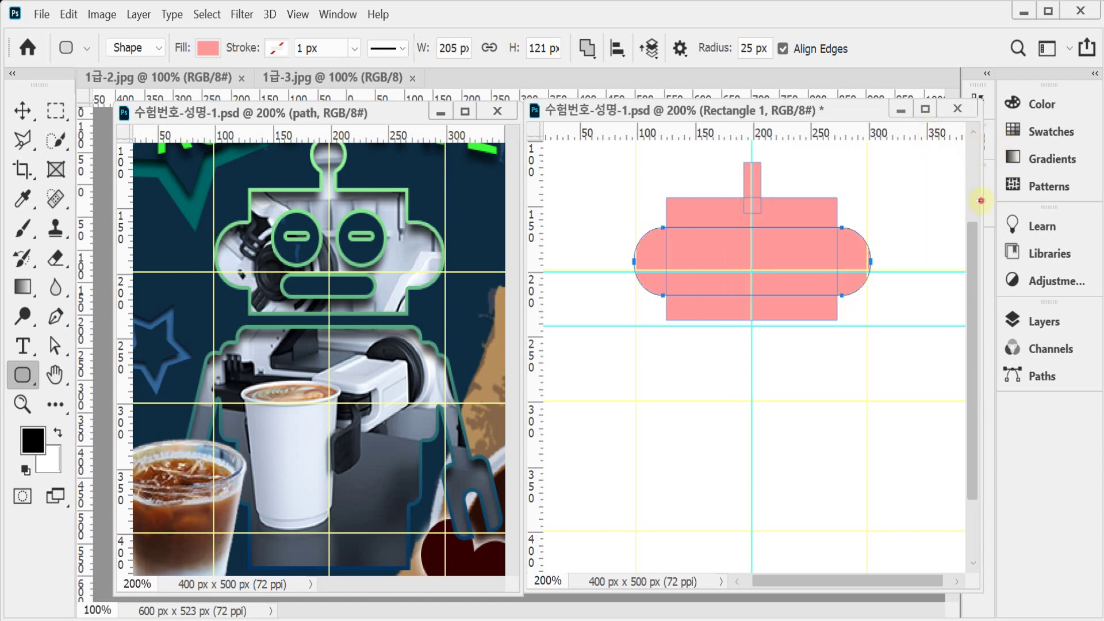
Narrow the head rectangle to 97.30% of its width by moving its left edge inward.
drag(676, 115, 662, 117)
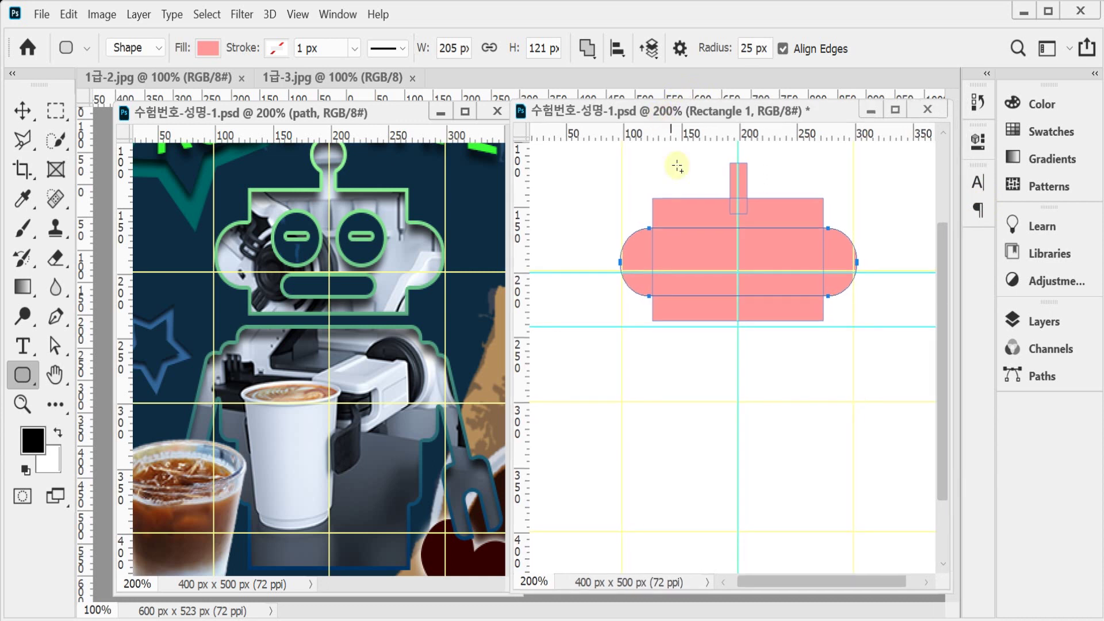
key(ctrl+z)
key(ctrl+t)
drag(655, 259, 658, 259)
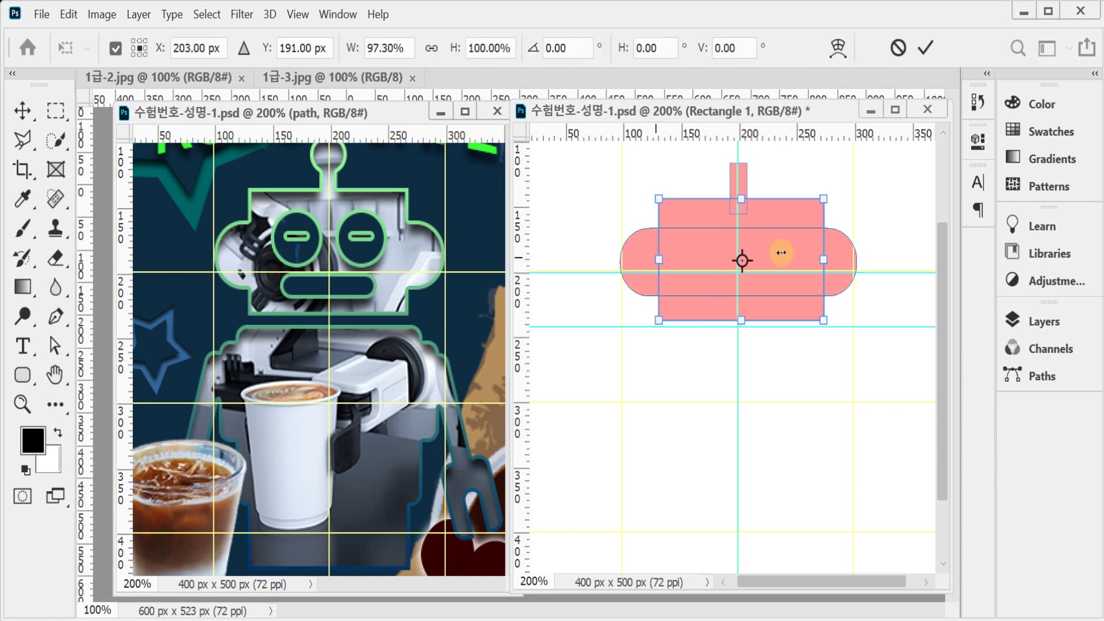
drag(823, 259, 823, 260)
key(Return)
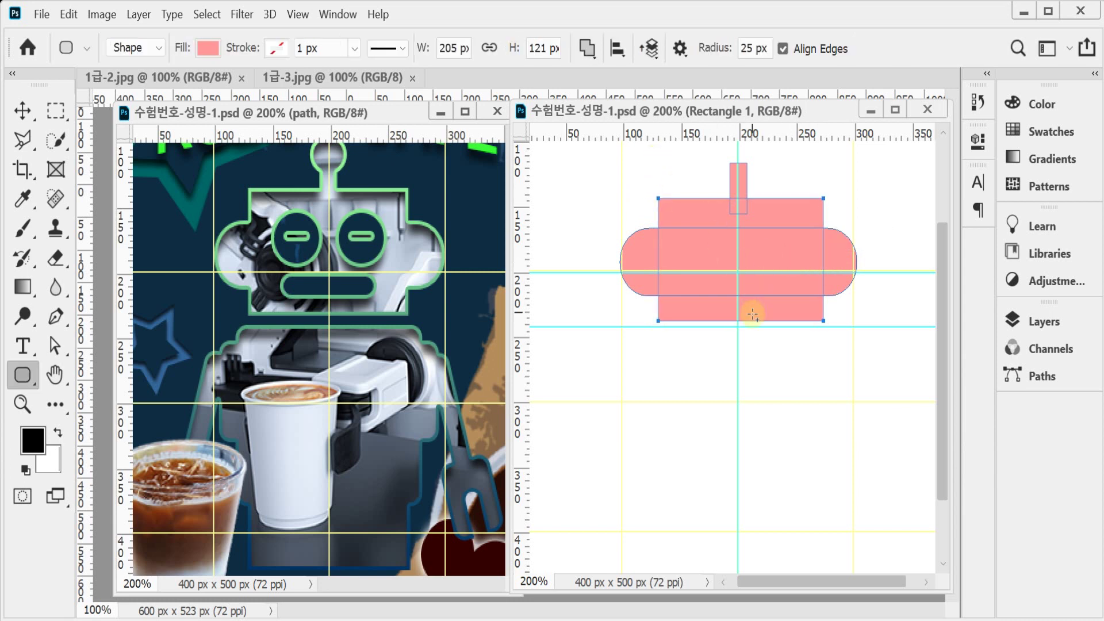
Add a small circle with the Ellipse tool on top of the antenna stem, combined with the robot shape.
scroll(770, 319, up, 2)
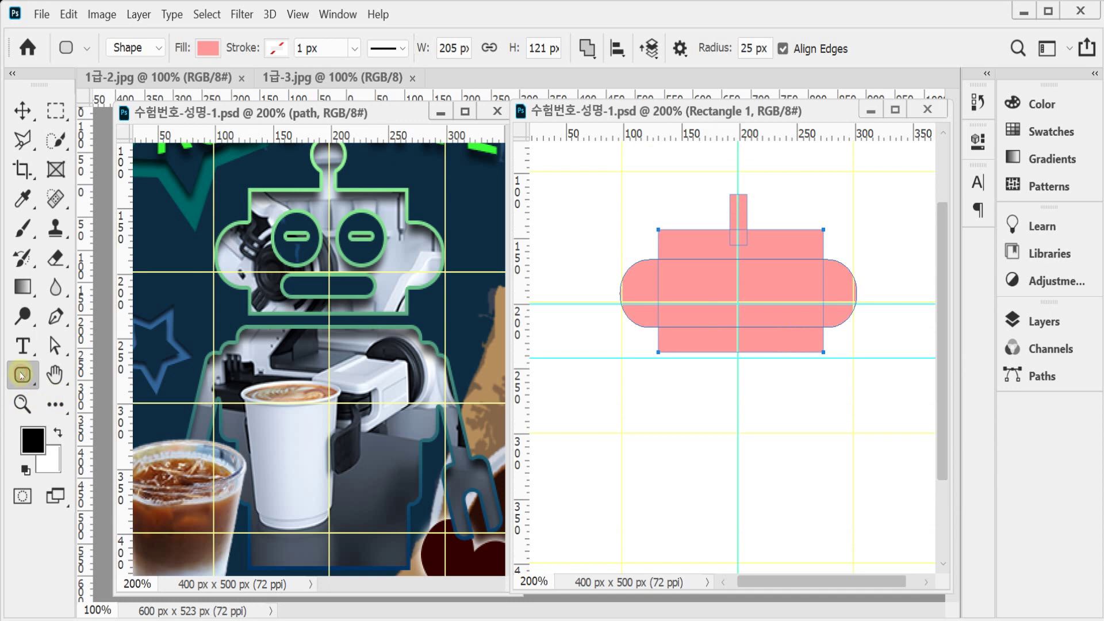
right_click(22, 374)
click(81, 418)
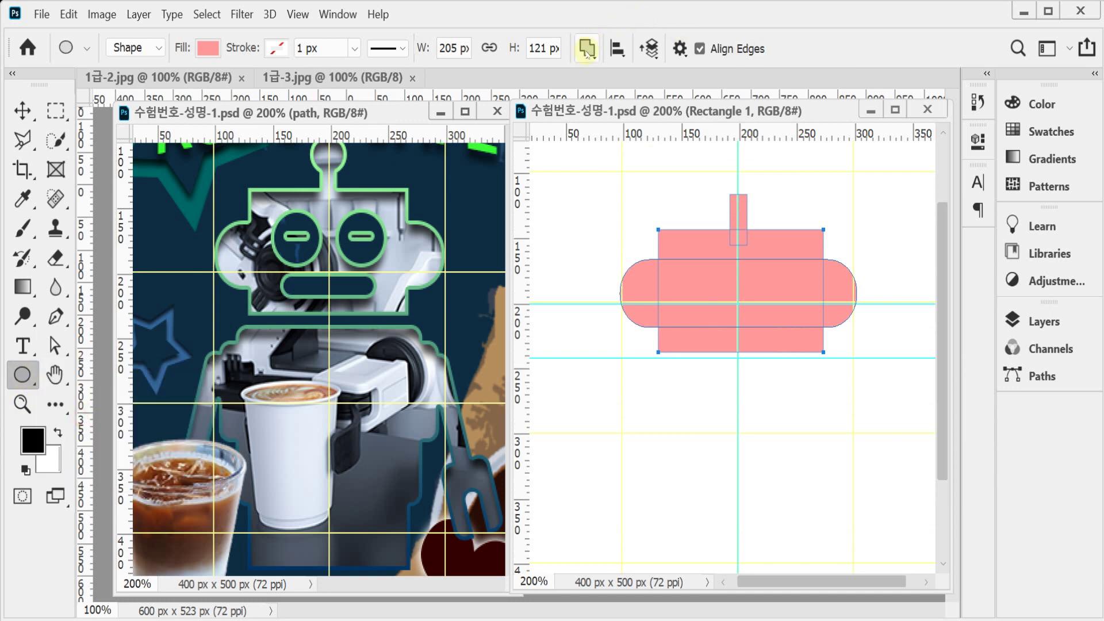
drag(715, 158, 757, 200)
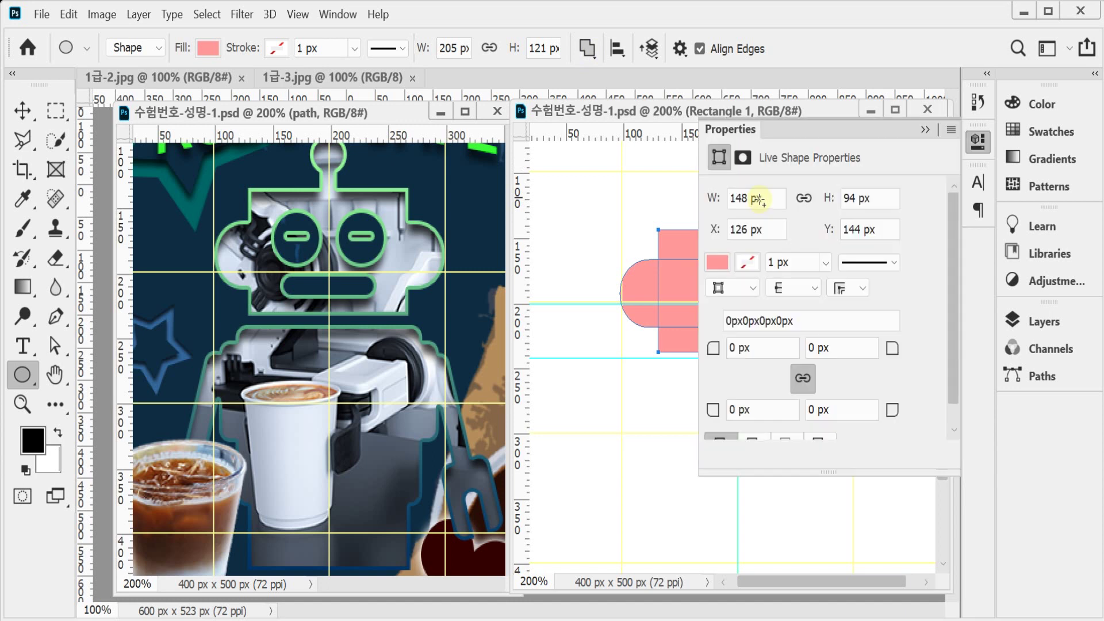
click(599, 254)
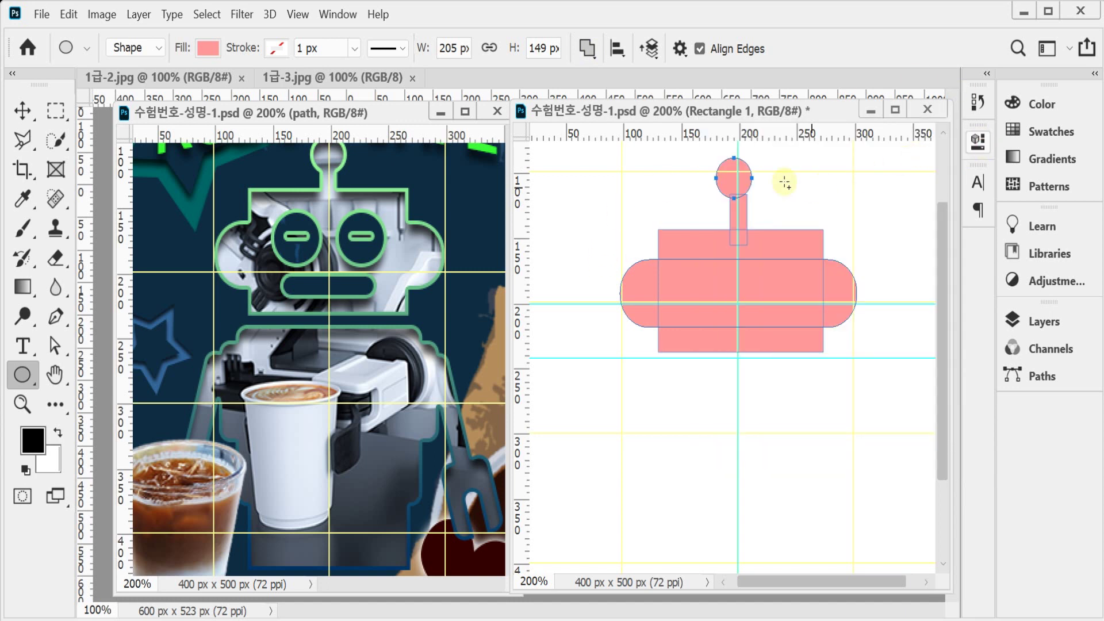
Select the circle, stem, head and ear shapes and align their horizontal centers.
drag(635, 153, 813, 415)
click(617, 49)
click(557, 106)
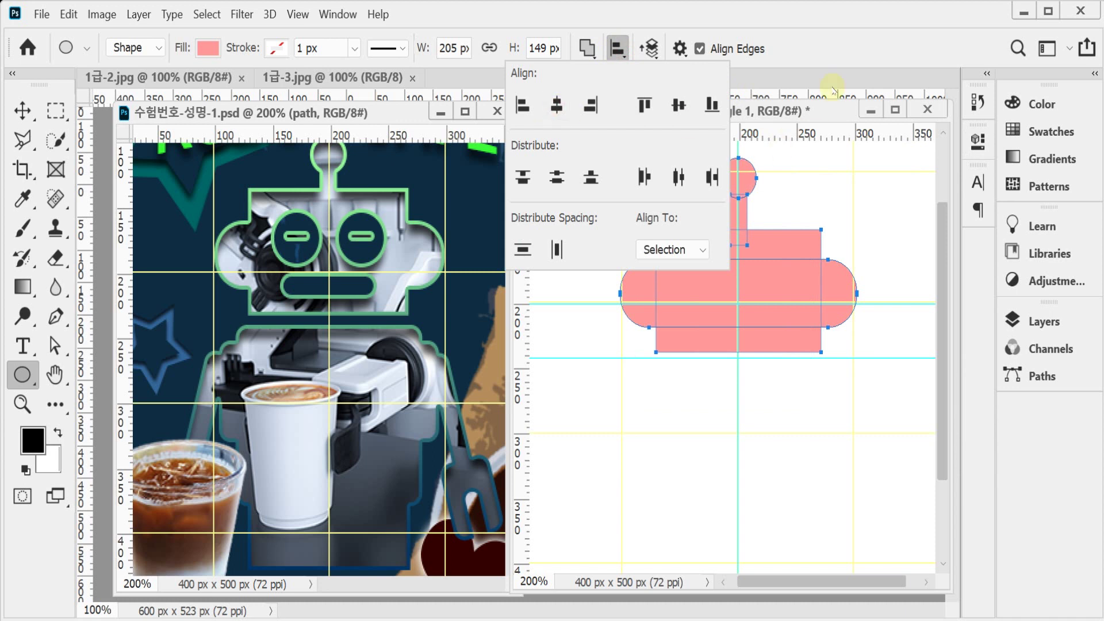
click(793, 33)
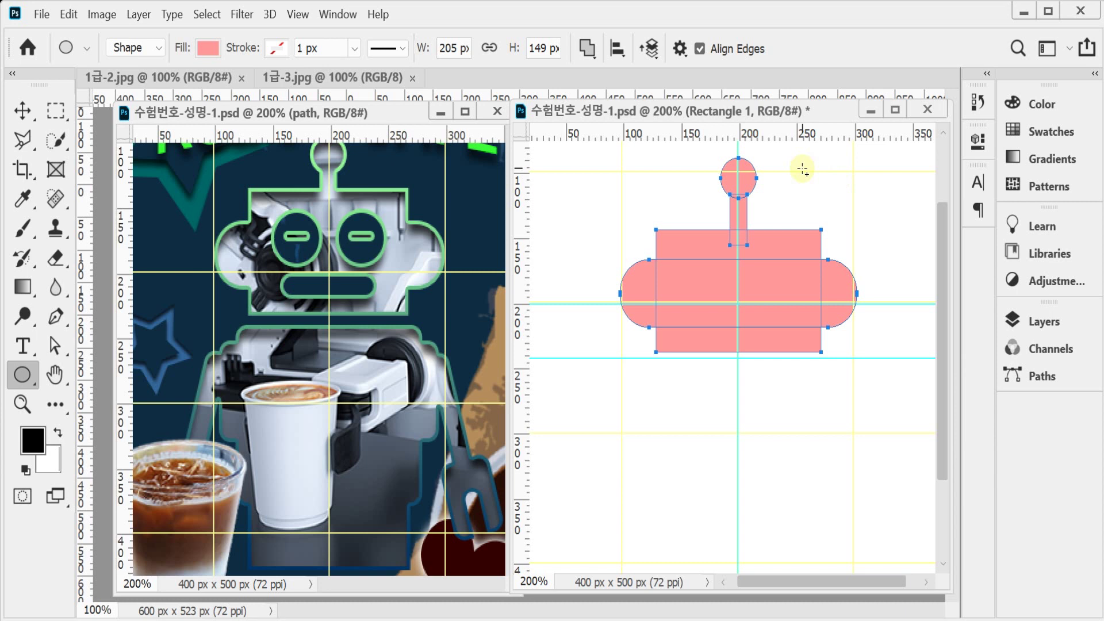
click(747, 178)
drag(754, 178, 745, 154)
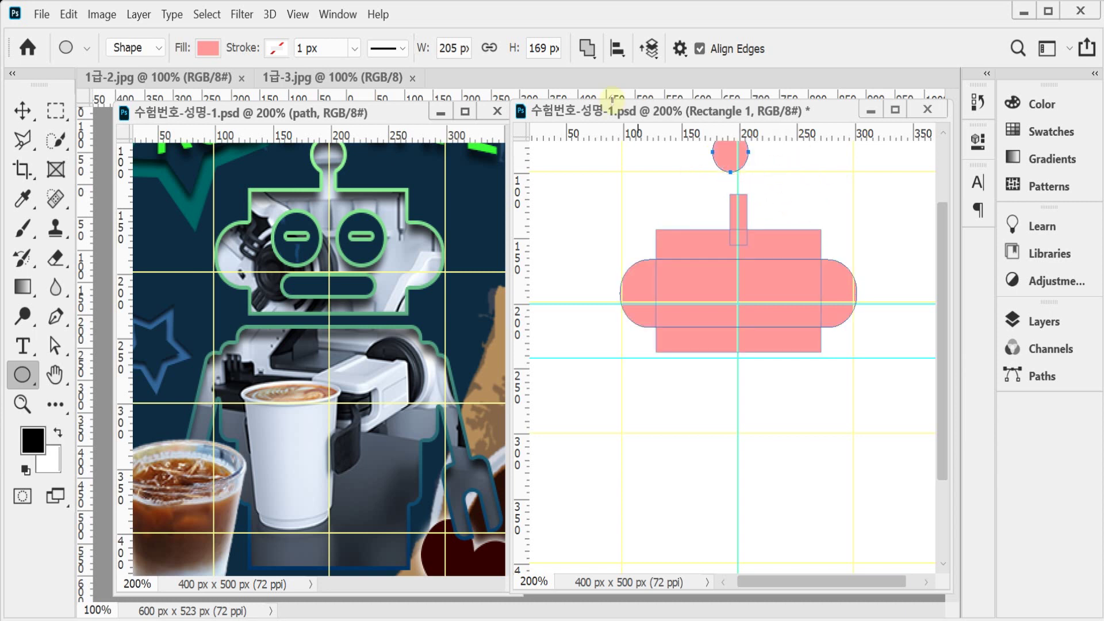
click(599, 48)
key(Escape)
key(ctrl+z)
Cut the first eye opening out of the head as a subtracted ellipse left of the vertical center guide.
click(586, 49)
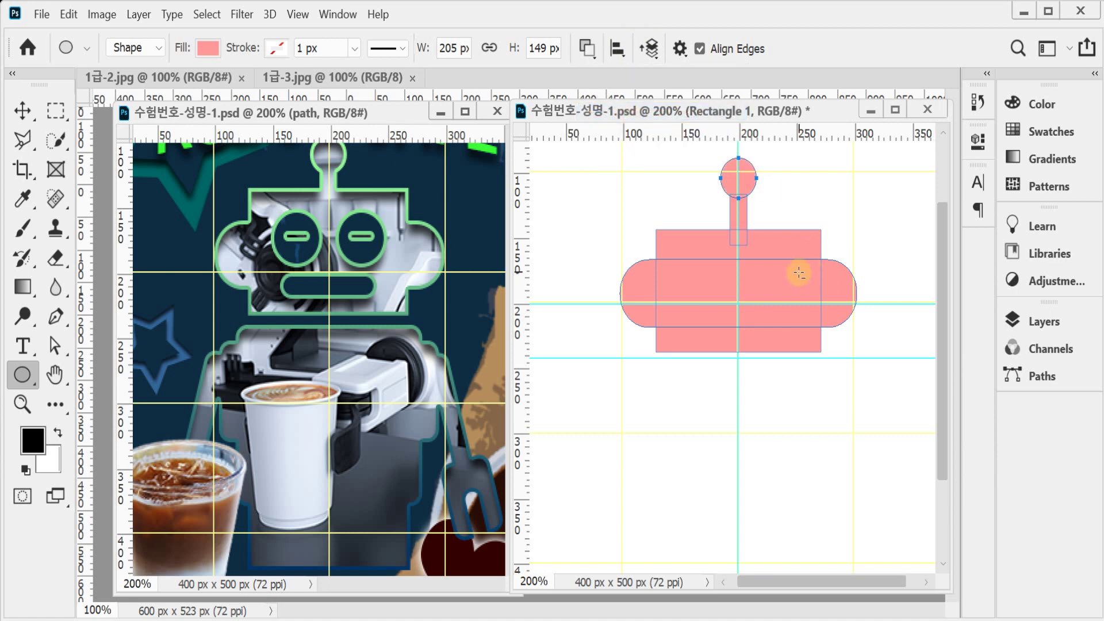
key(Return)
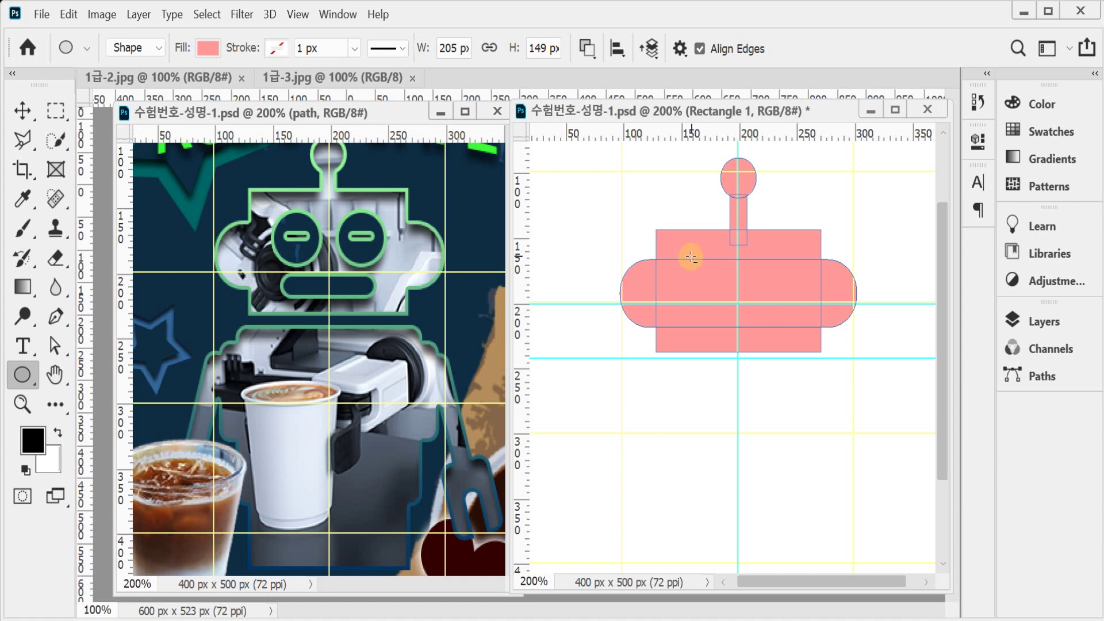
drag(686, 254, 731, 307)
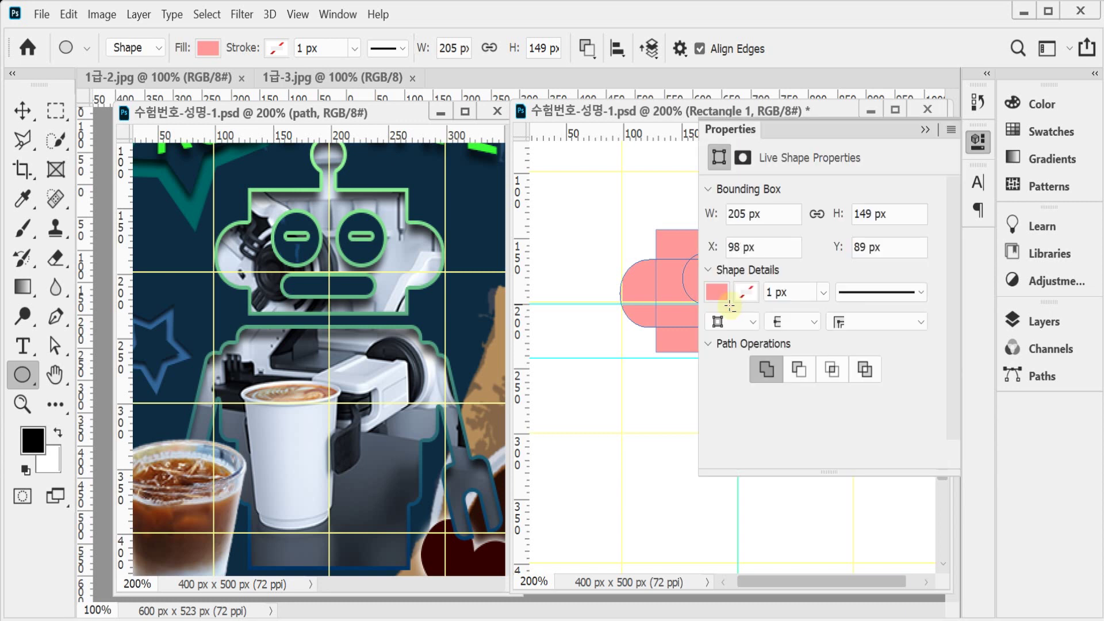
click(799, 368)
click(977, 141)
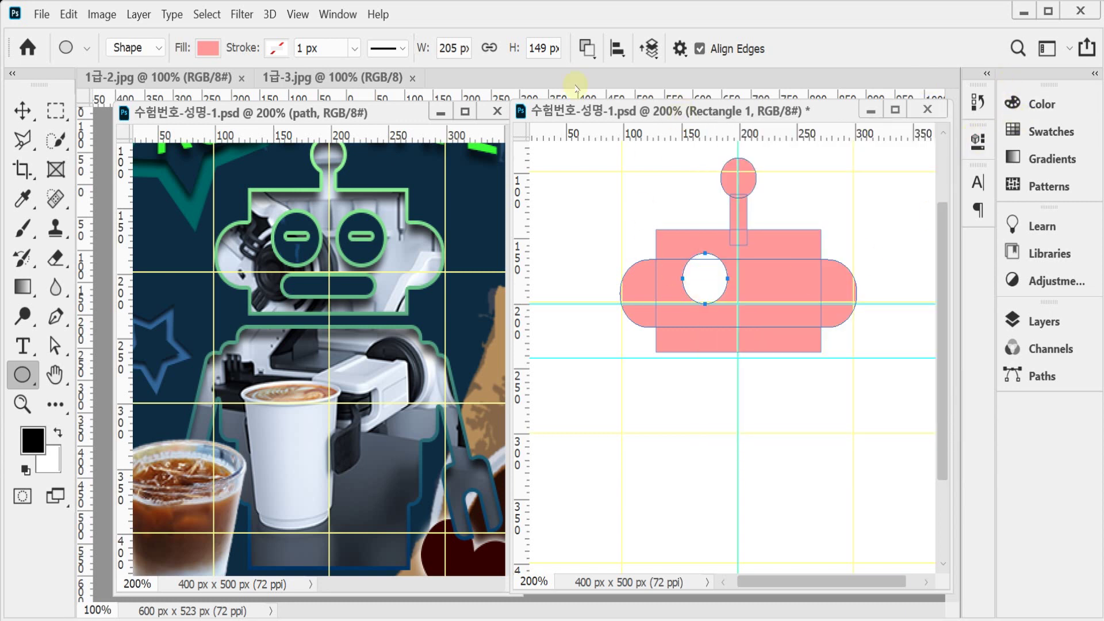
Cut the mouth out of the lower head as a wide subtracted rounded rectangle with a 25 px radius.
click(594, 54)
click(595, 55)
click(709, 247)
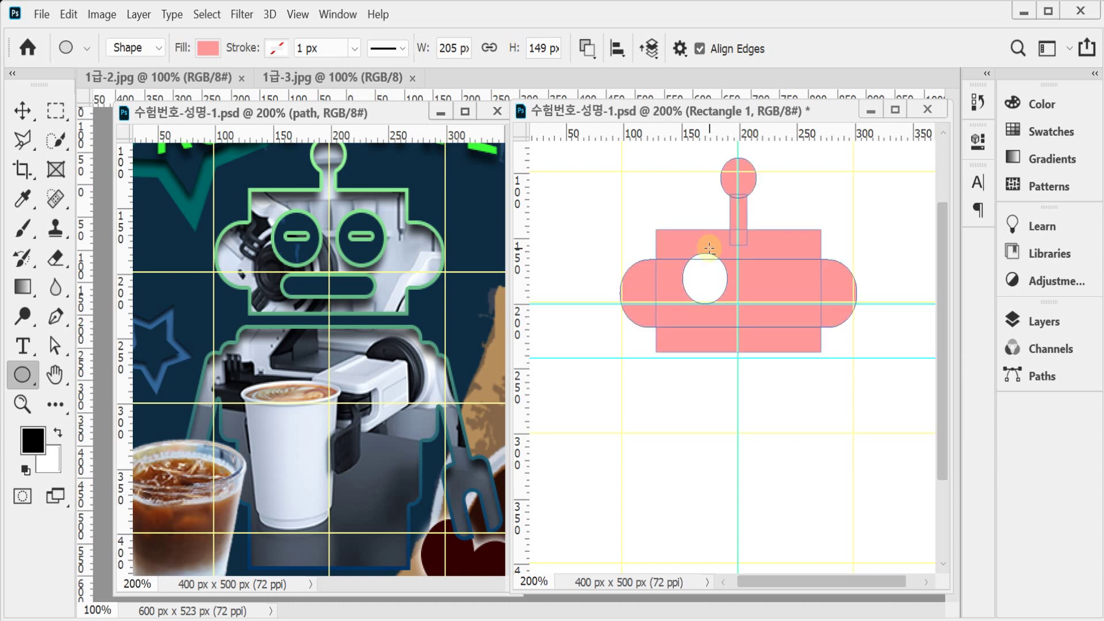
right_click(23, 378)
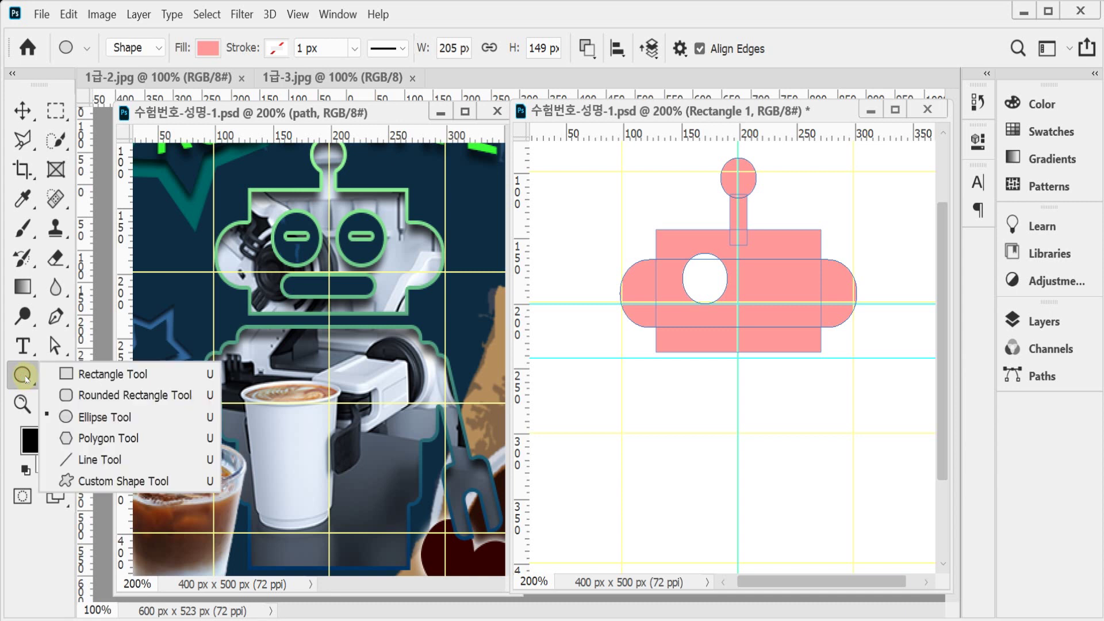
click(92, 397)
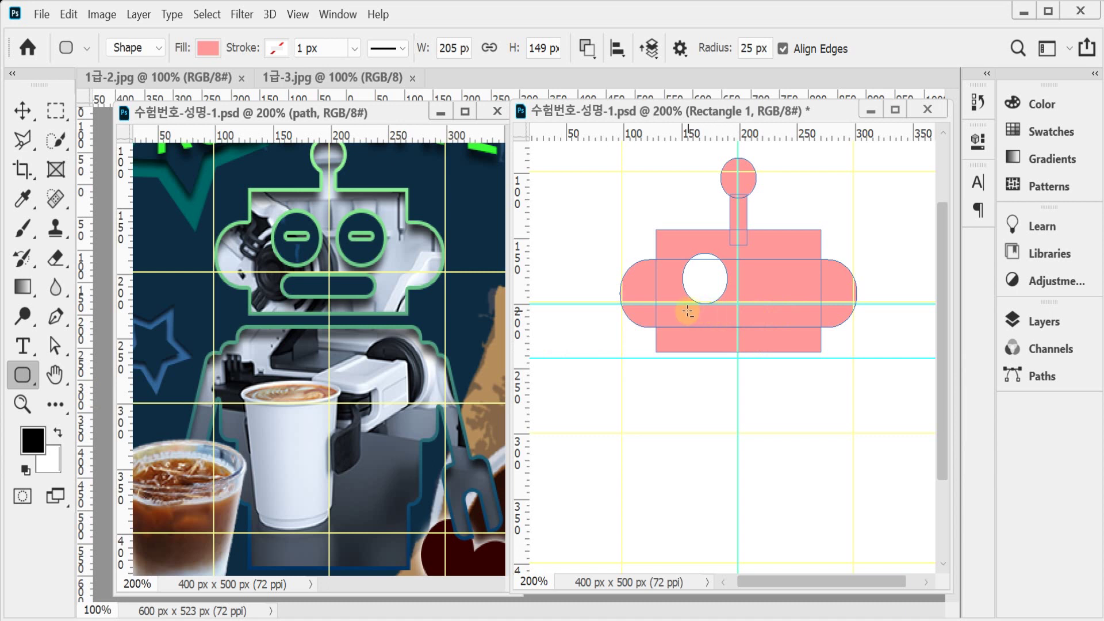
drag(703, 314, 783, 329)
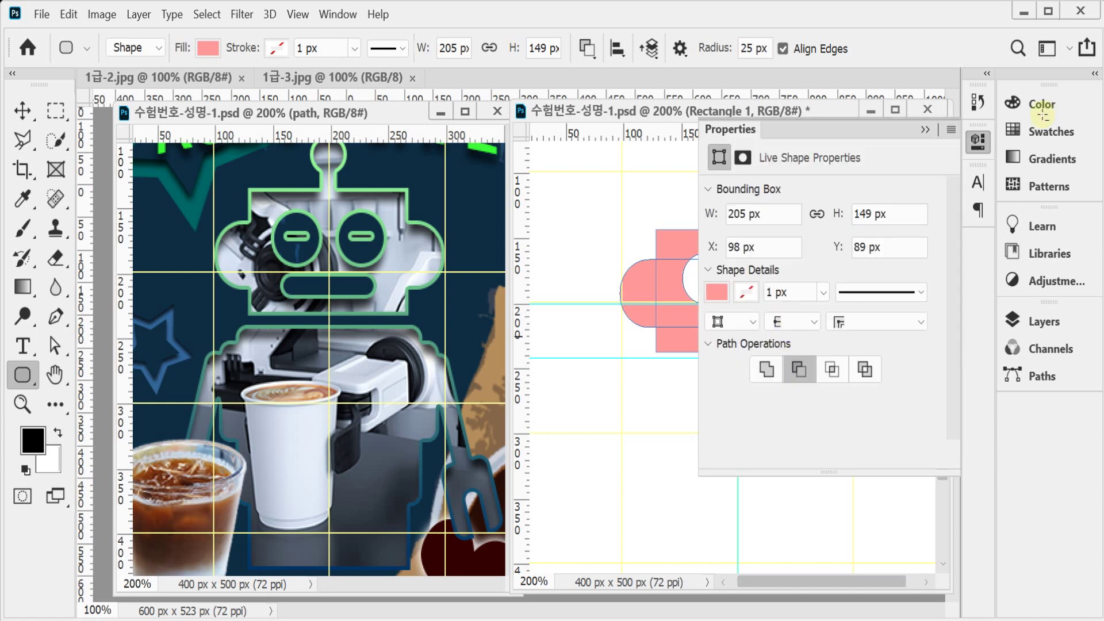
click(976, 142)
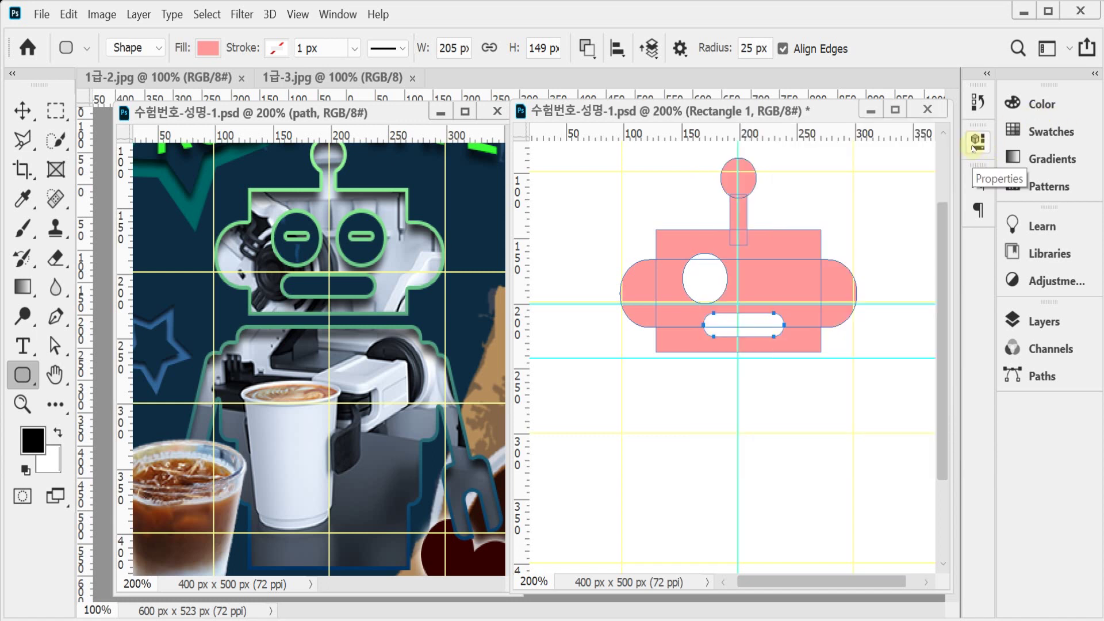
Widen the mouth to 108.57% by extending its left edge outward.
key(ctrl+t)
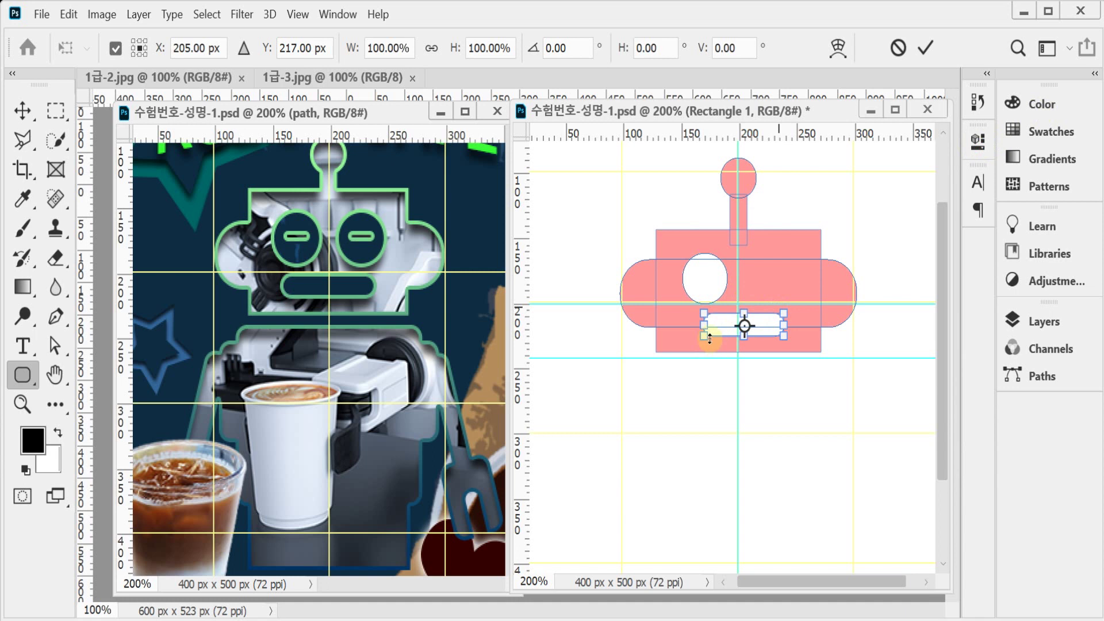
drag(702, 326, 696, 325)
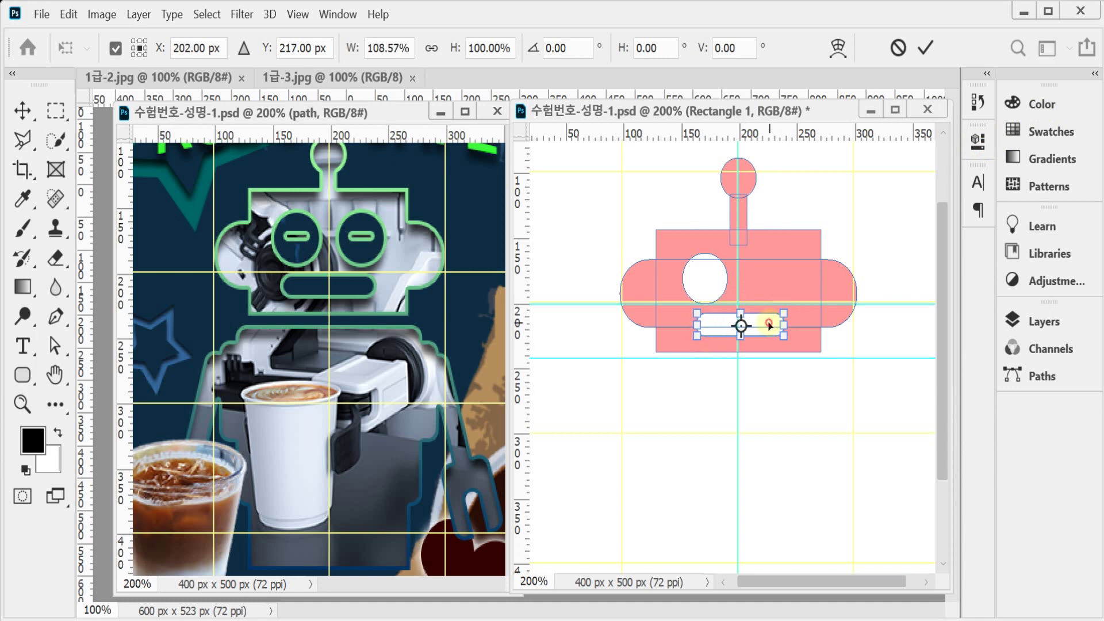
key(Return)
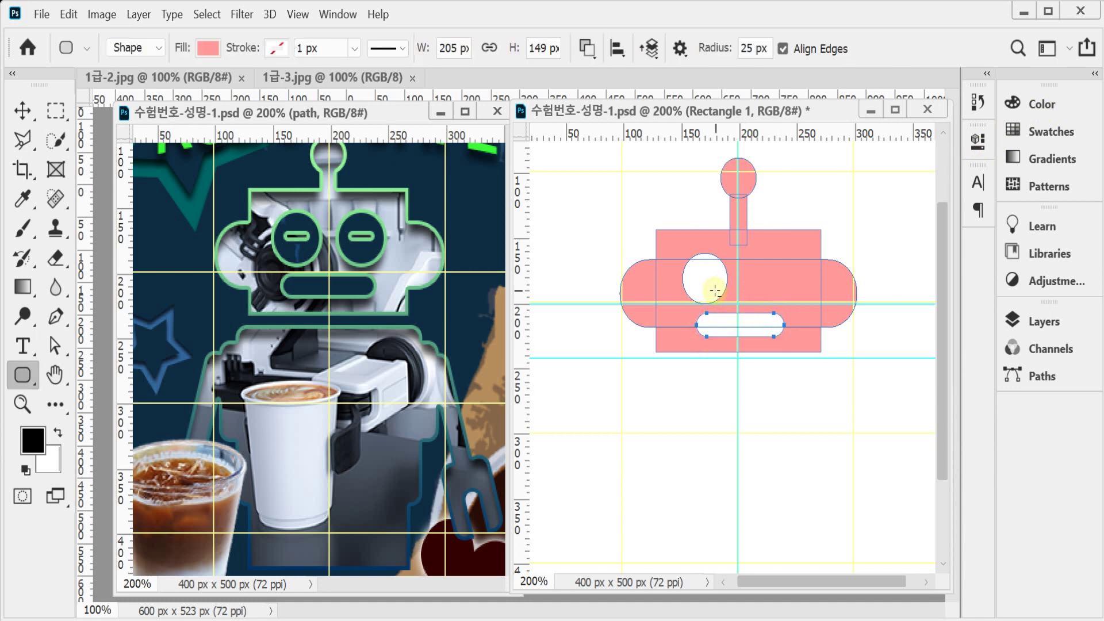
click(714, 290)
Add a small rounded rectangle bar with a 25 px radius inside the eye opening, combined with the robot shape.
click(586, 48)
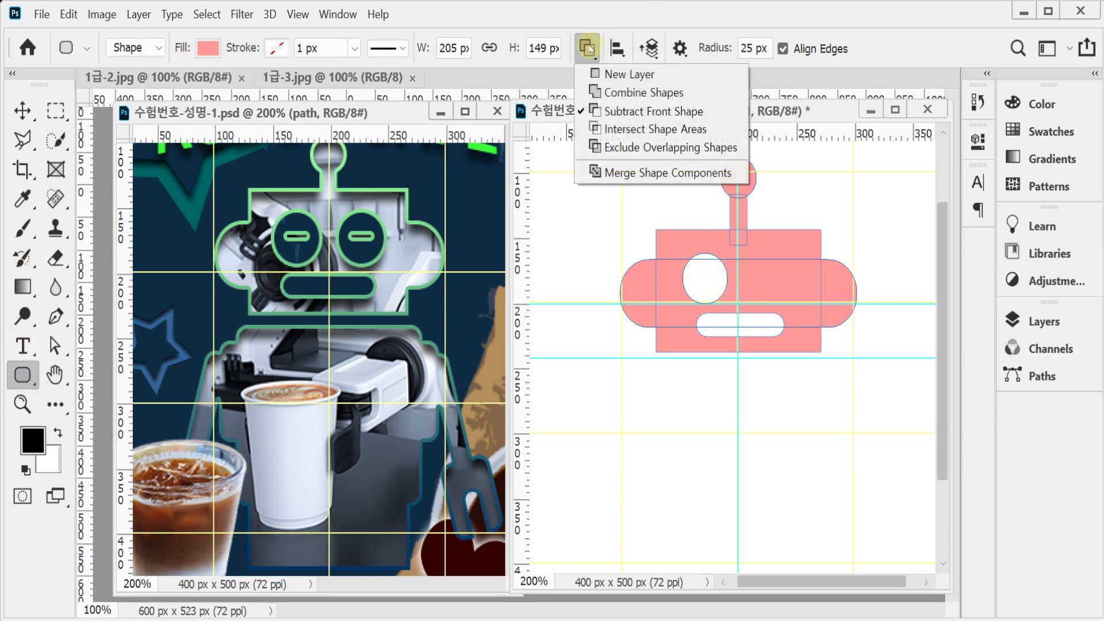
click(608, 93)
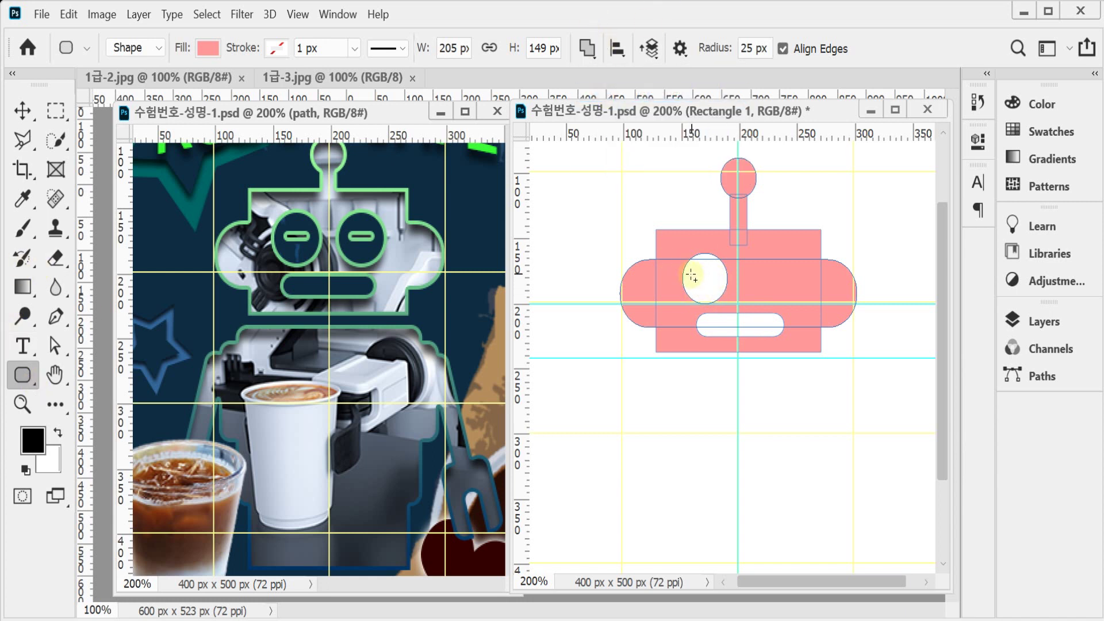
drag(693, 276, 722, 285)
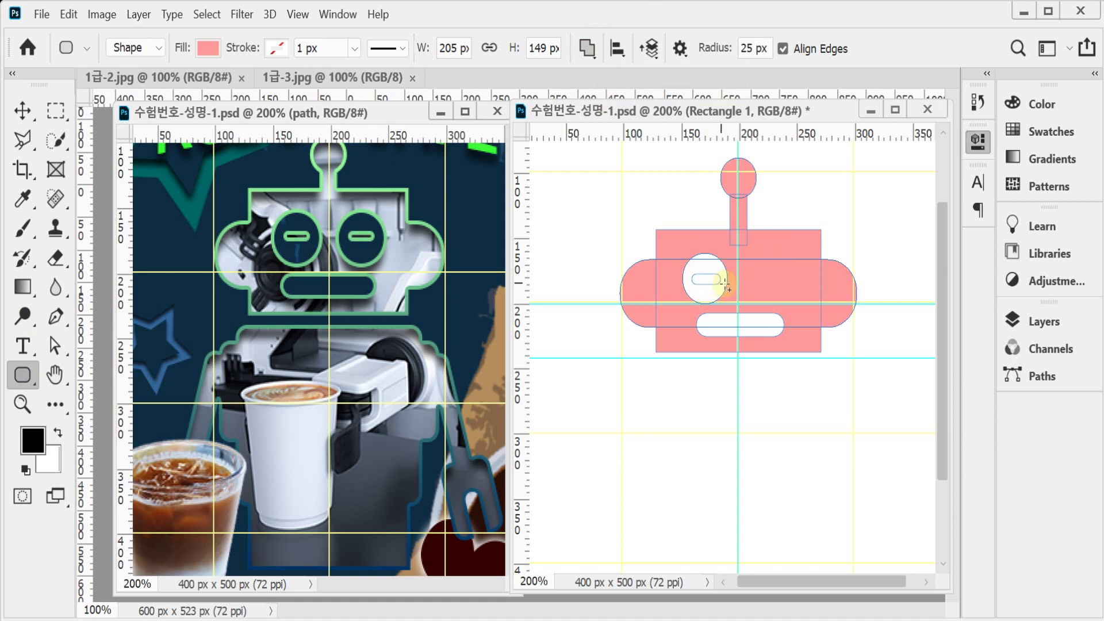
click(977, 141)
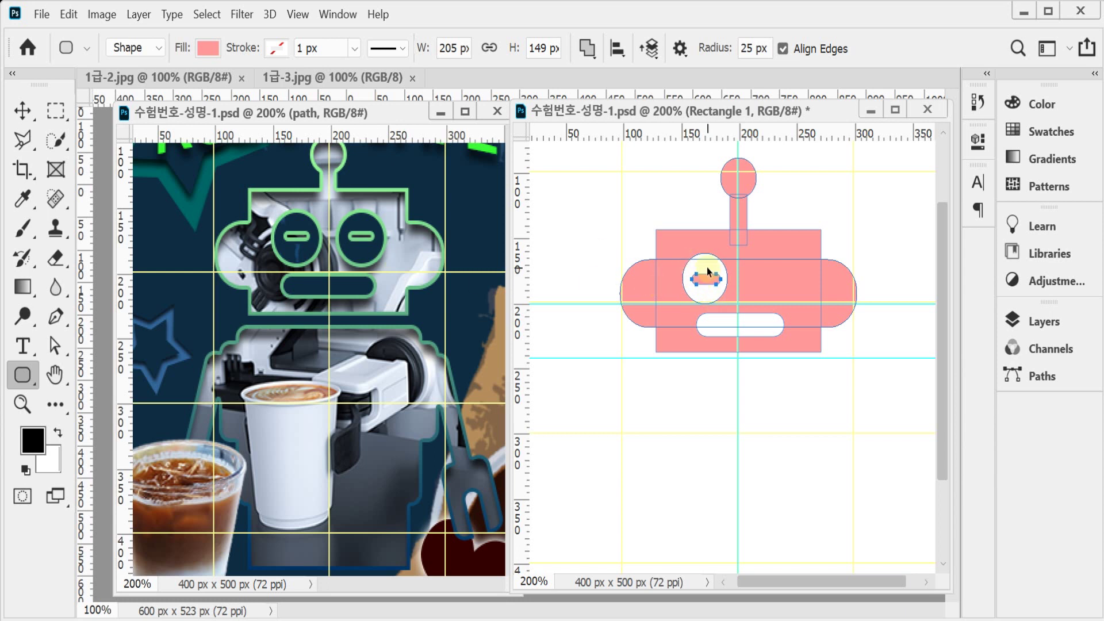
Align the eye opening and its inner bar with each other and nudge both 7 px to the left.
drag(708, 271, 707, 271)
click(617, 51)
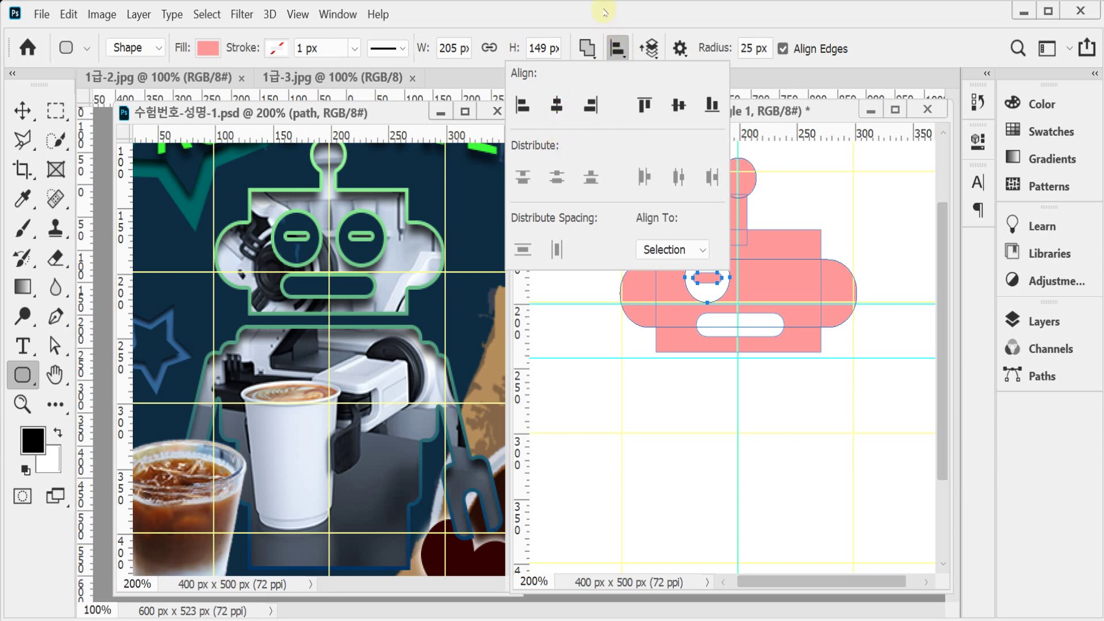
click(607, 12)
key(Left)
key(Left)
key(Left)
key(Left)
key(Left)
key(Left)
key(Left)
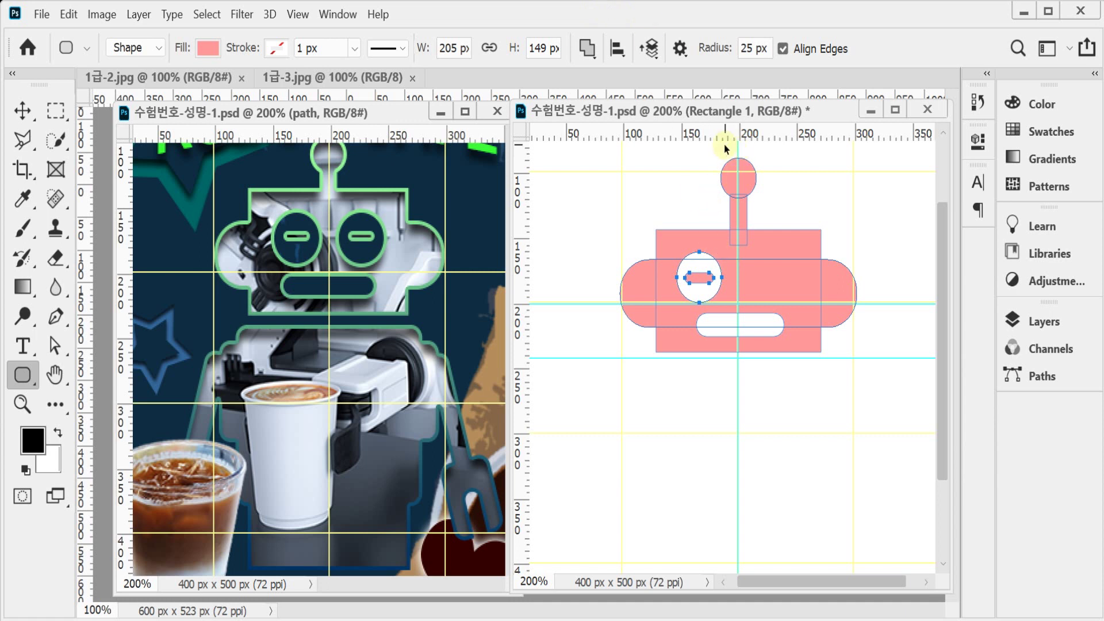
Select the circle, stem, head, ear and mouth shapes and align their horizontal centers.
drag(733, 143, 757, 374)
click(616, 49)
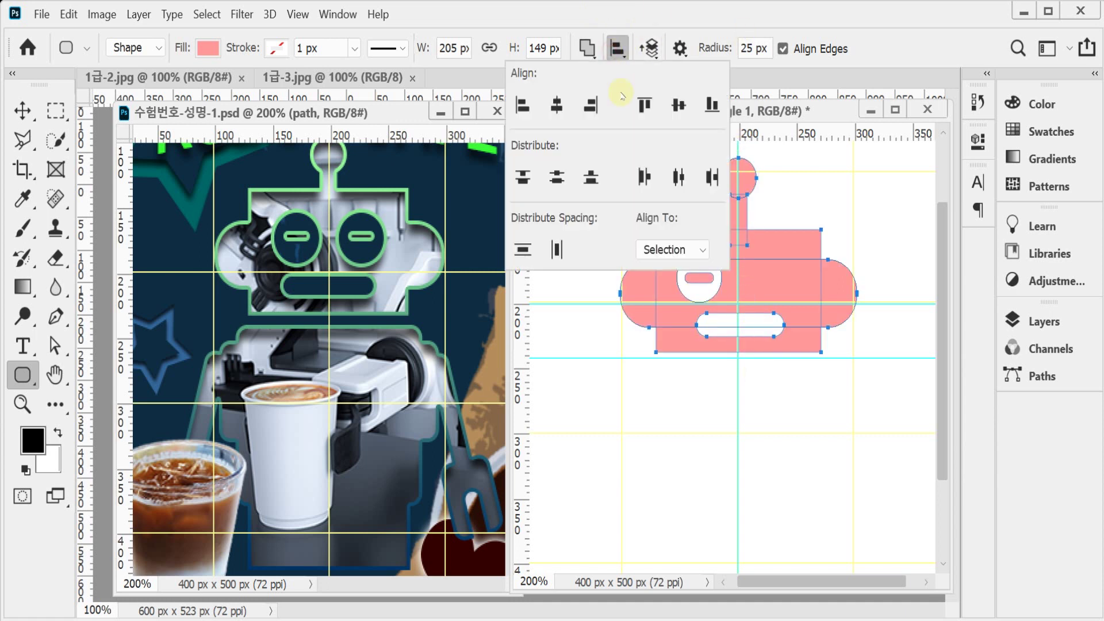
click(556, 105)
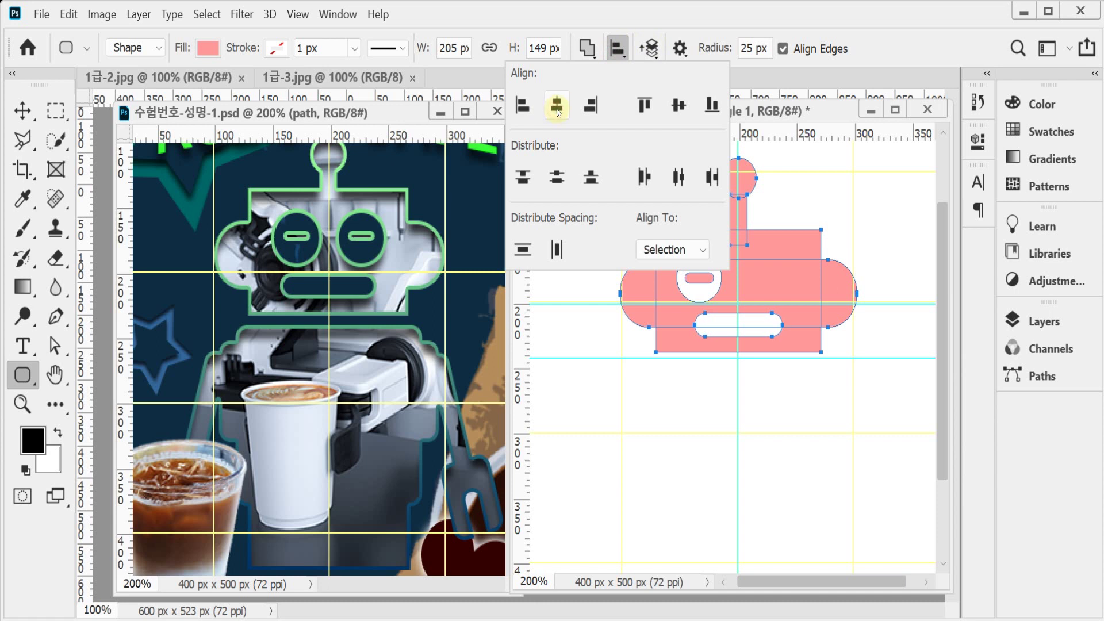
click(776, 20)
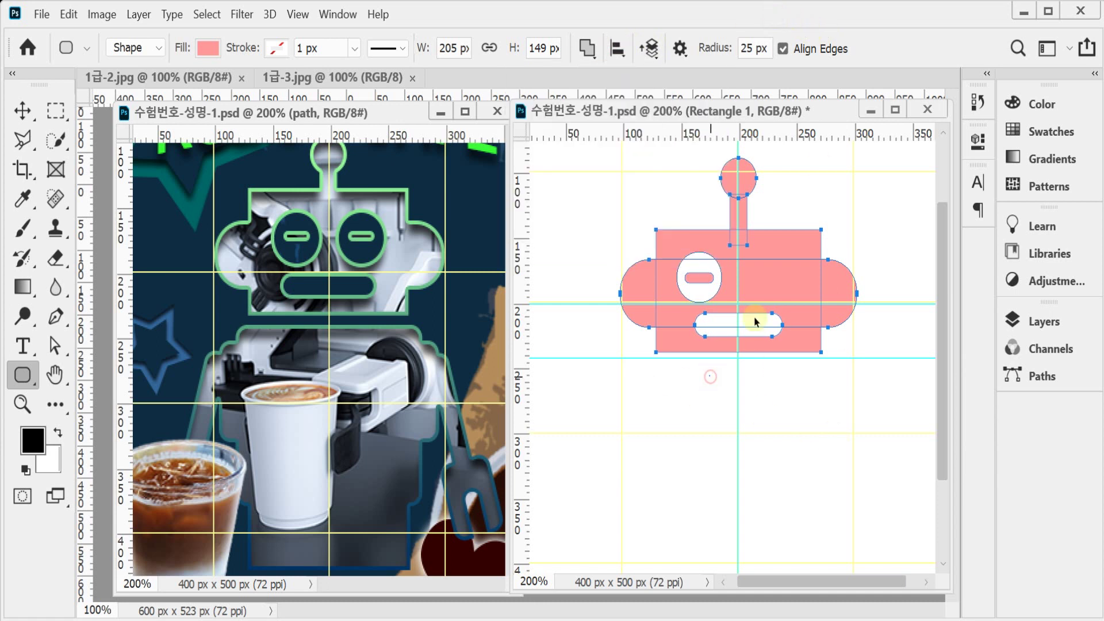
Duplicate the eye opening with its inner bar and move the copy horizontally to X 232.50 px as the second eye.
click(711, 290)
click(712, 289)
click(714, 289)
click(714, 289)
click(702, 283)
key(ctrl+t)
key(Right)
key(shift+Right)
key(shift+Right)
key(Right)
key(Right)
key(Right)
key(Right)
key(shift+Right)
key(shift+Right)
key(Right)
key(Right)
key(Right)
key(Right)
key(Right)
key(Right)
key(Right)
key(Right)
key(Right)
key(Right)
key(Right)
key(Right)
key(Right)
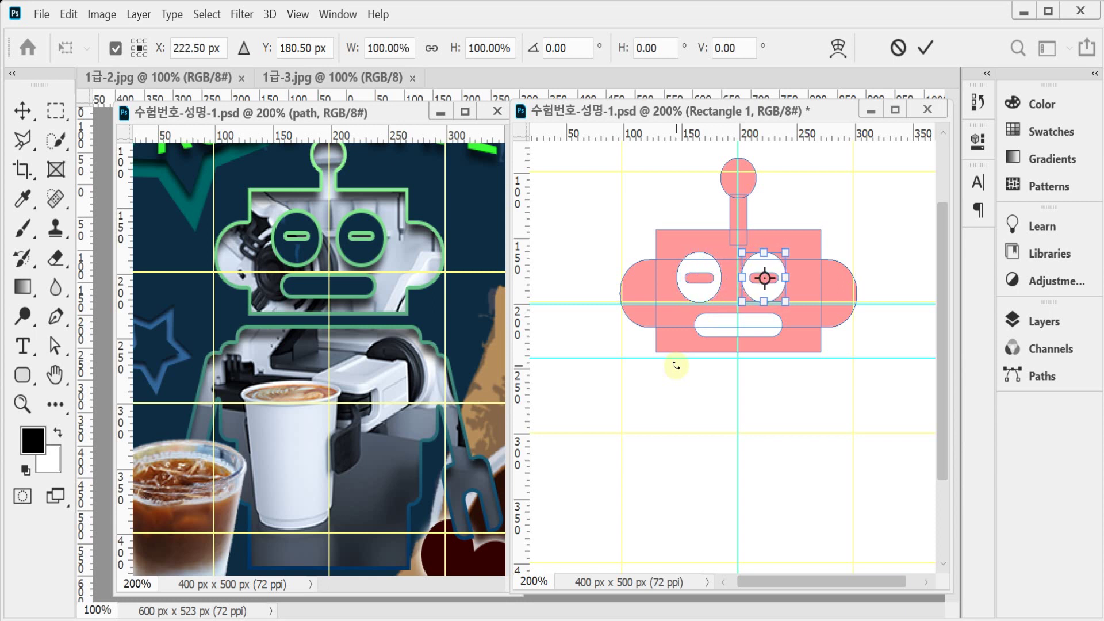
key(Right)
key(Right)
key(Right)
key(Right)
key(Right)
key(Right)
key(Right)
key(Right)
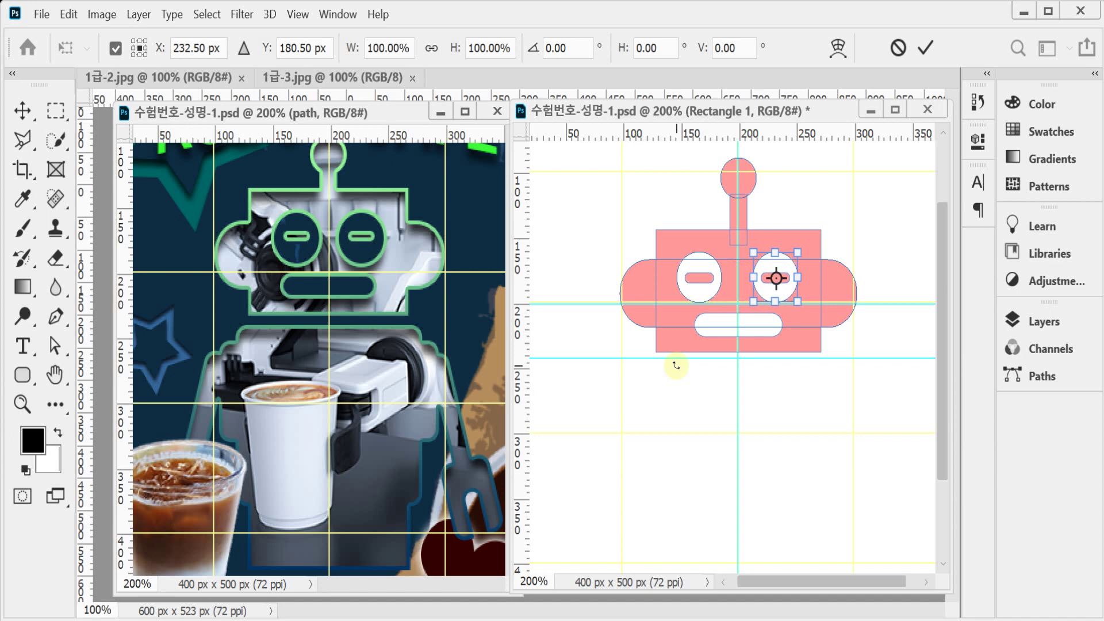
key(Return)
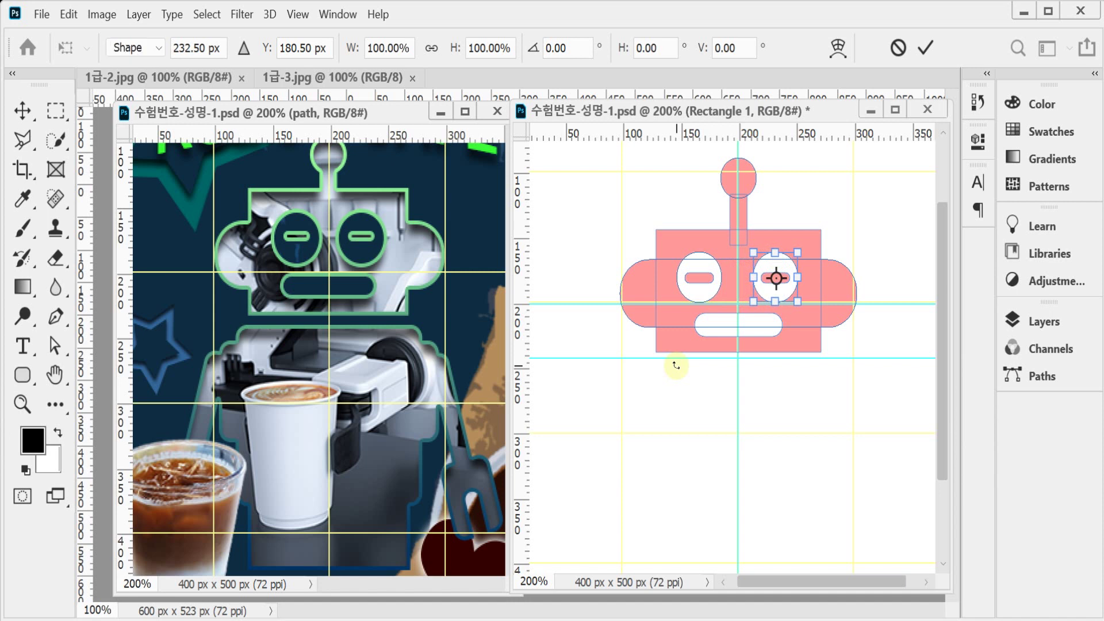
key(u)
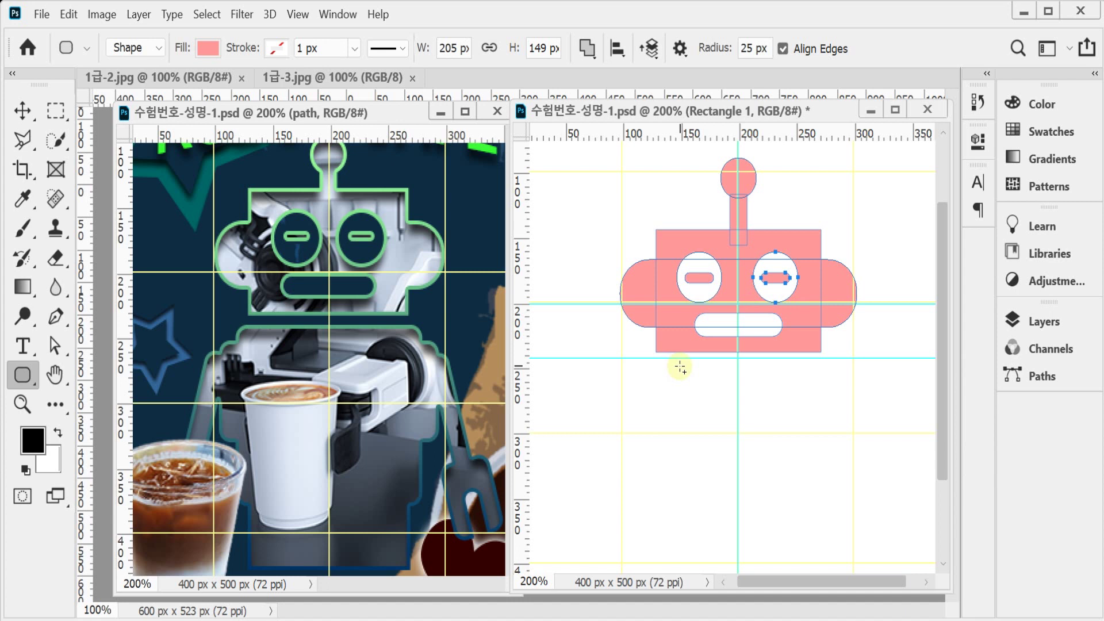
click(670, 344)
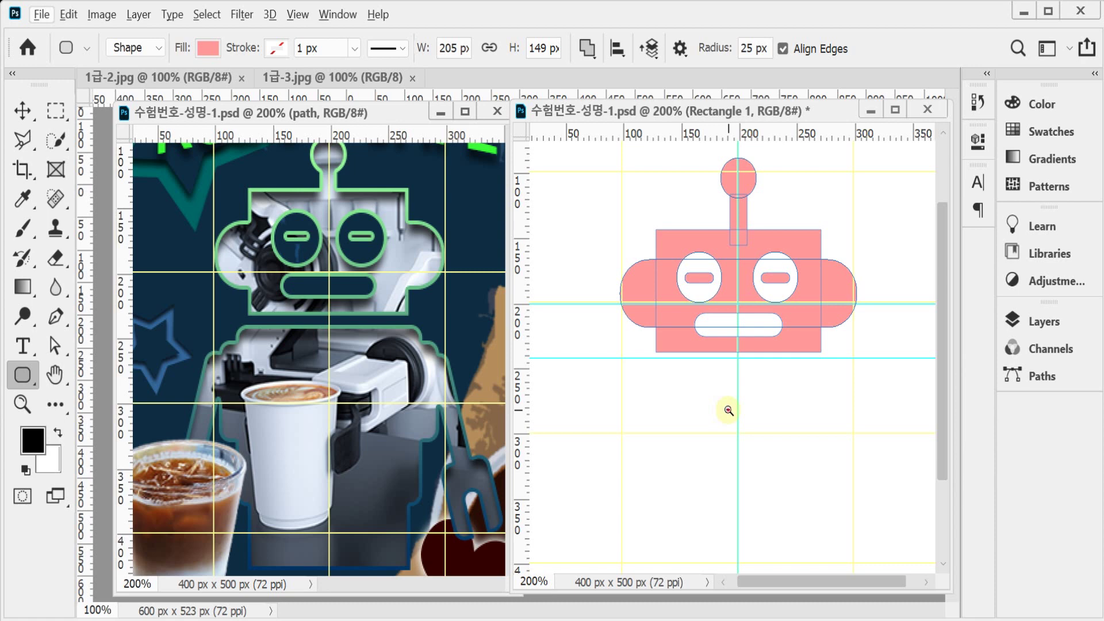
Show both documents at 100% and set the Rounded Rectangle tool's corner radius to 10 px.
key(ctrl+minus)
click(399, 417)
key(ctrl+minus)
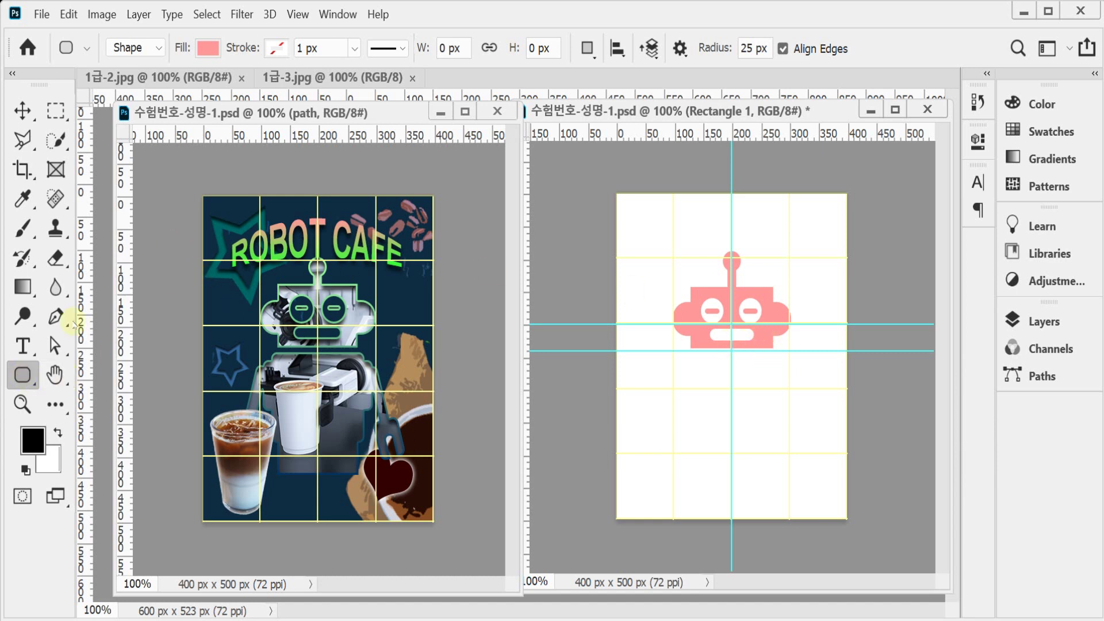
click(714, 49)
text(10)
key(Return)
Set the shape stroke width to 3 px with no stroke color.
text(3)
key(Return)
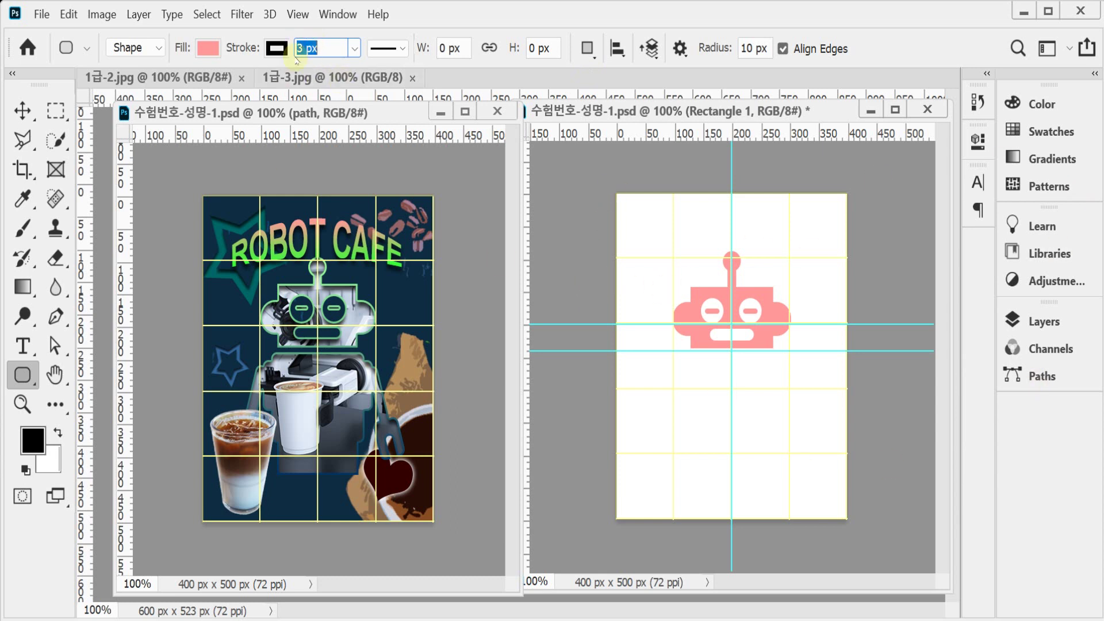
click(278, 48)
click(178, 87)
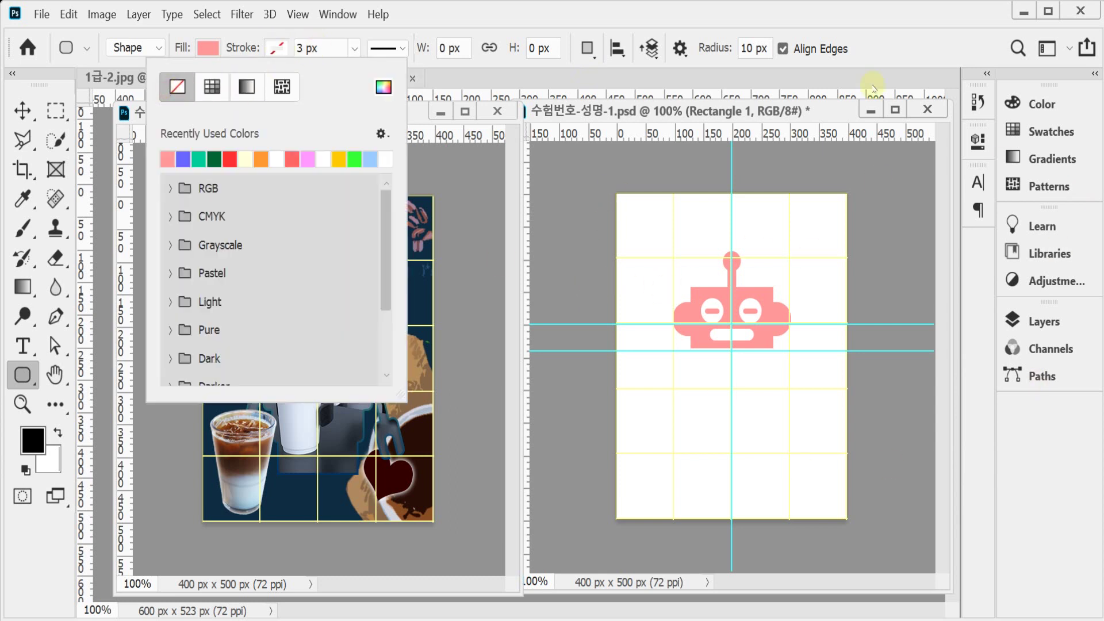
Add a rounded rectangle body about 180 x 74 px with a 10 px radius below the head on the Rectangle 1 layer.
click(1067, 327)
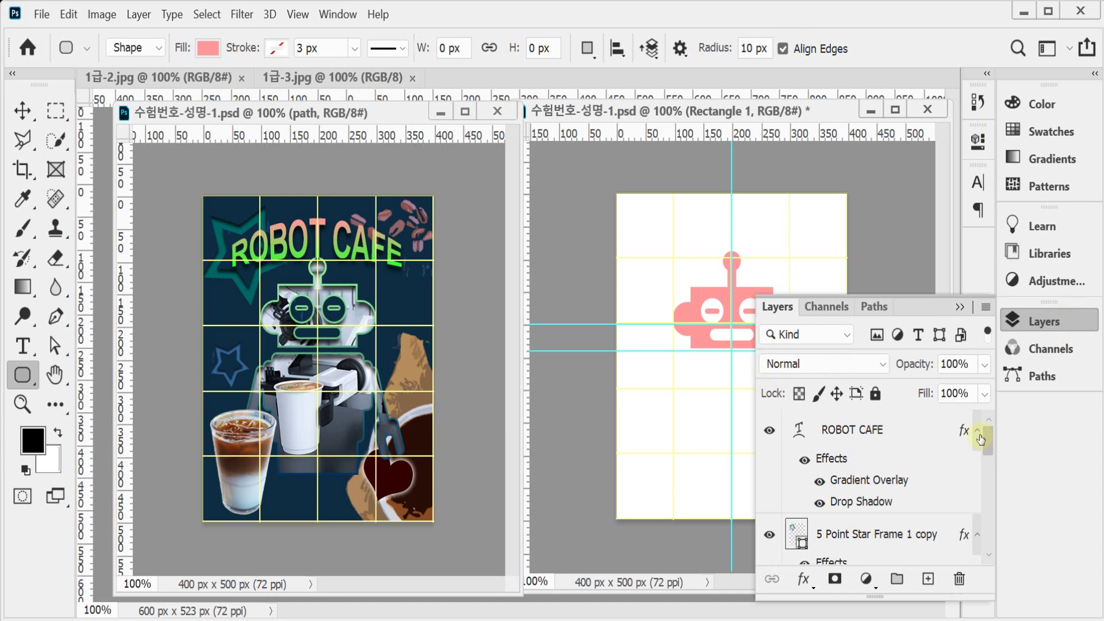
click(819, 164)
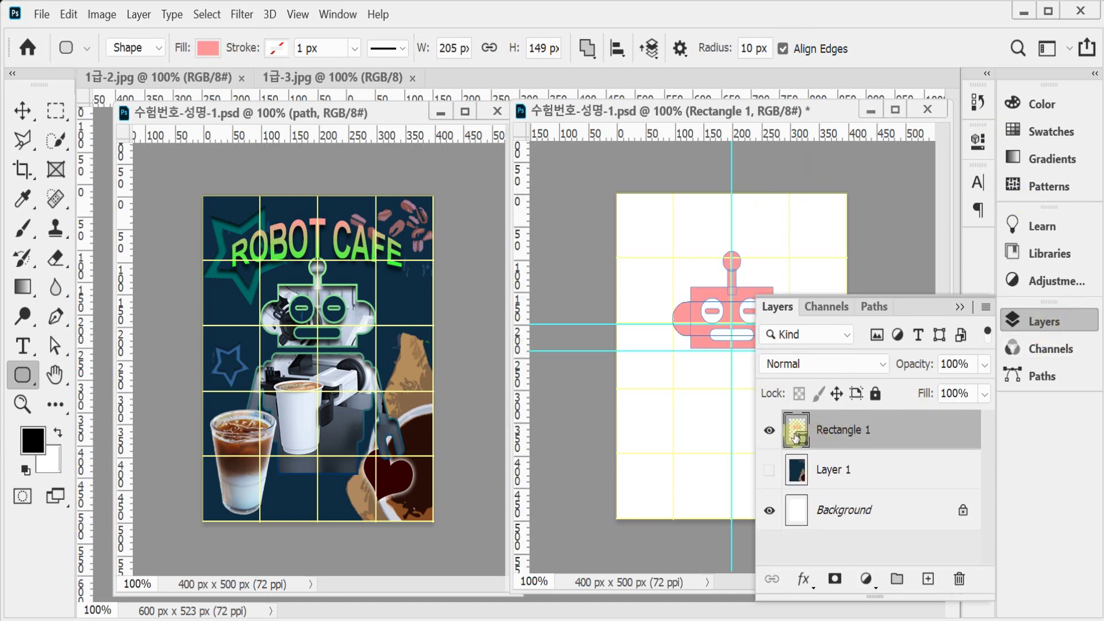
click(1081, 324)
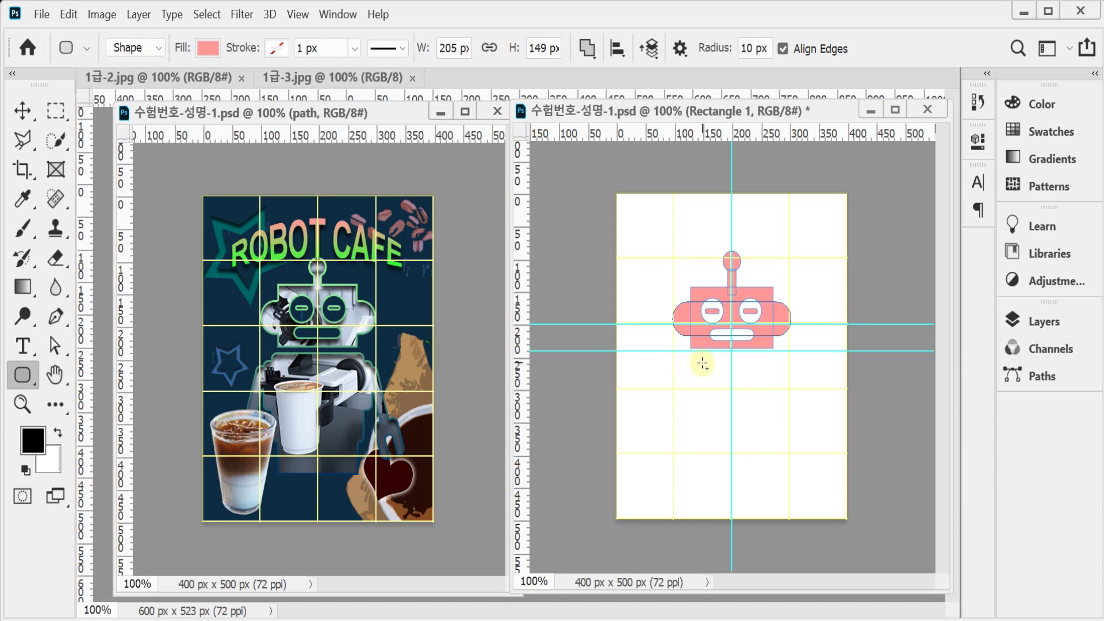
drag(682, 363, 785, 410)
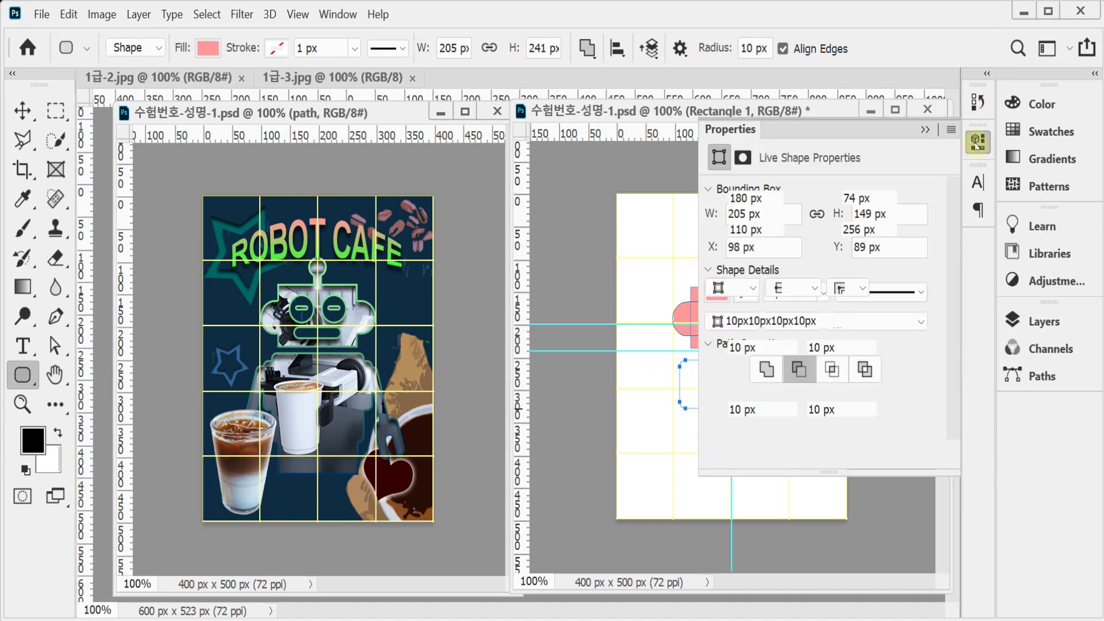
Add a rounded rectangle lower torso overlapping the body and a slim rounded arm about 18 x 127 px at the body's left.
click(977, 143)
drag(713, 377, 772, 439)
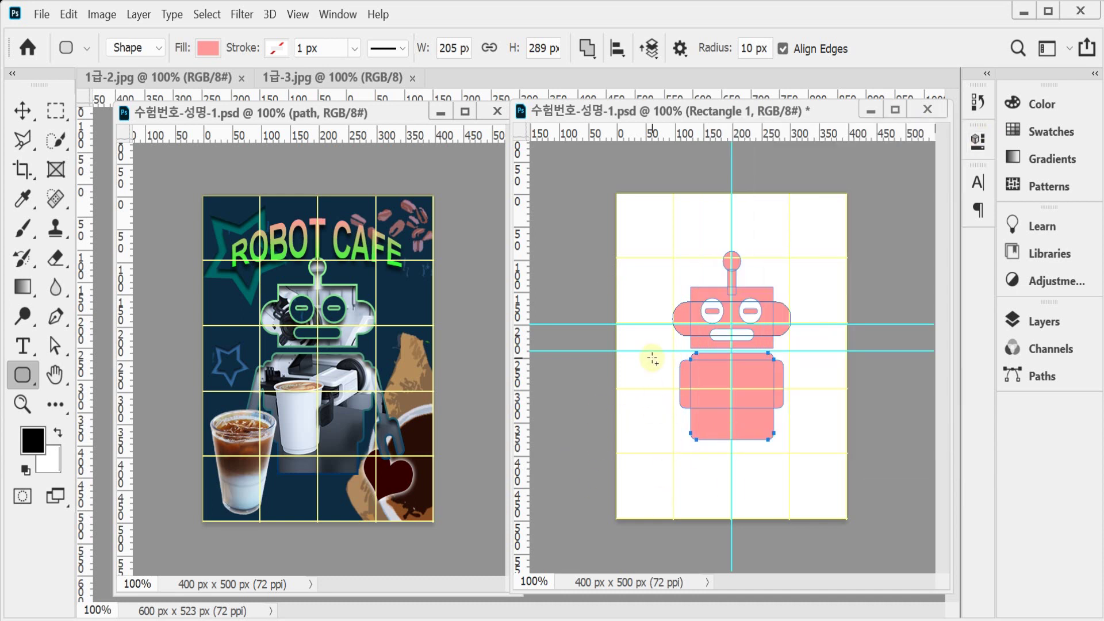
drag(656, 361, 667, 446)
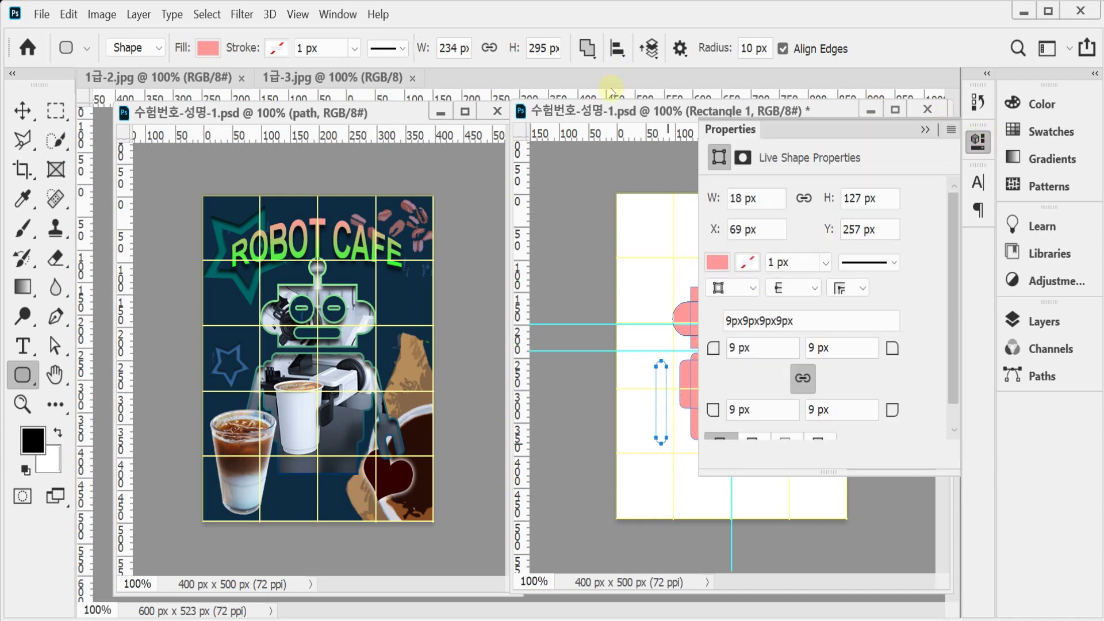
drag(601, 113, 527, 112)
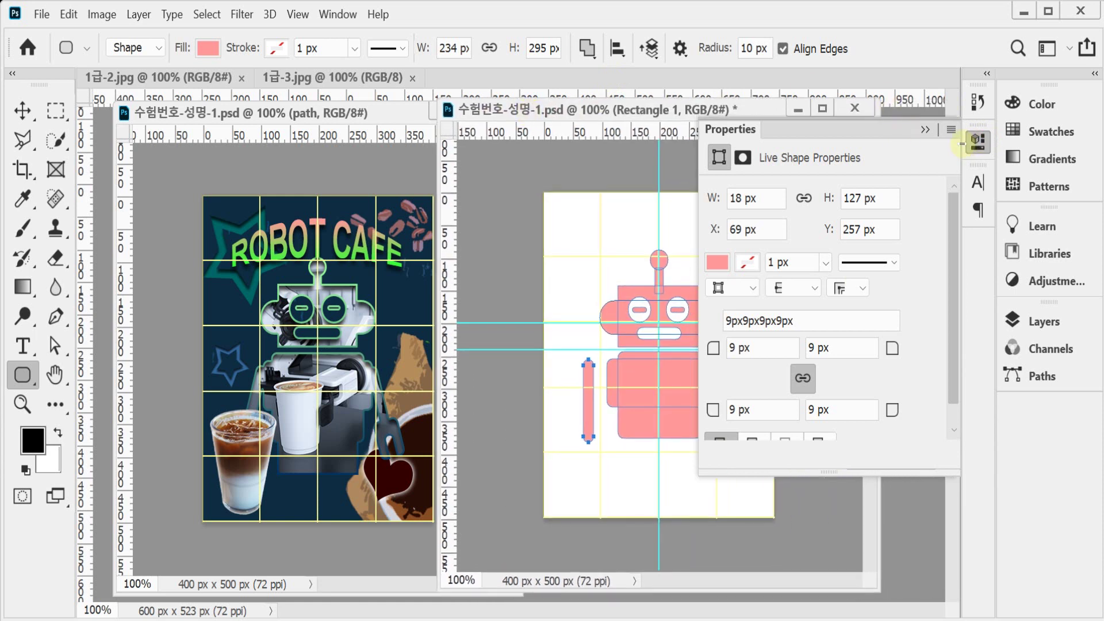
click(977, 141)
Rotate the left arm by 15° and move it horizontally to X 96.00 px against the body.
key(ctrl+t)
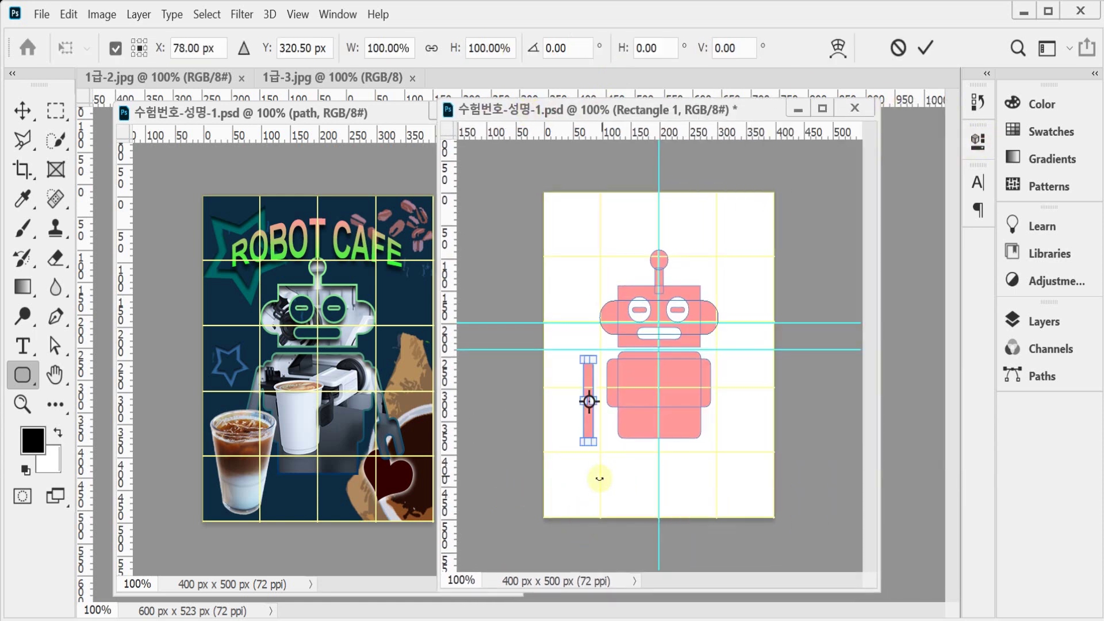
mouse_move(614, 458)
mouse_down()
mouse_move(586, 449)
mouse_move(597, 451)
mouse_up()
key(Right)
key(Right)
key(Right)
key(Right)
key(Right)
key(Right)
key(Right)
key(Right)
key(Right)
key(Right)
key(Right)
key(Right)
key(Right)
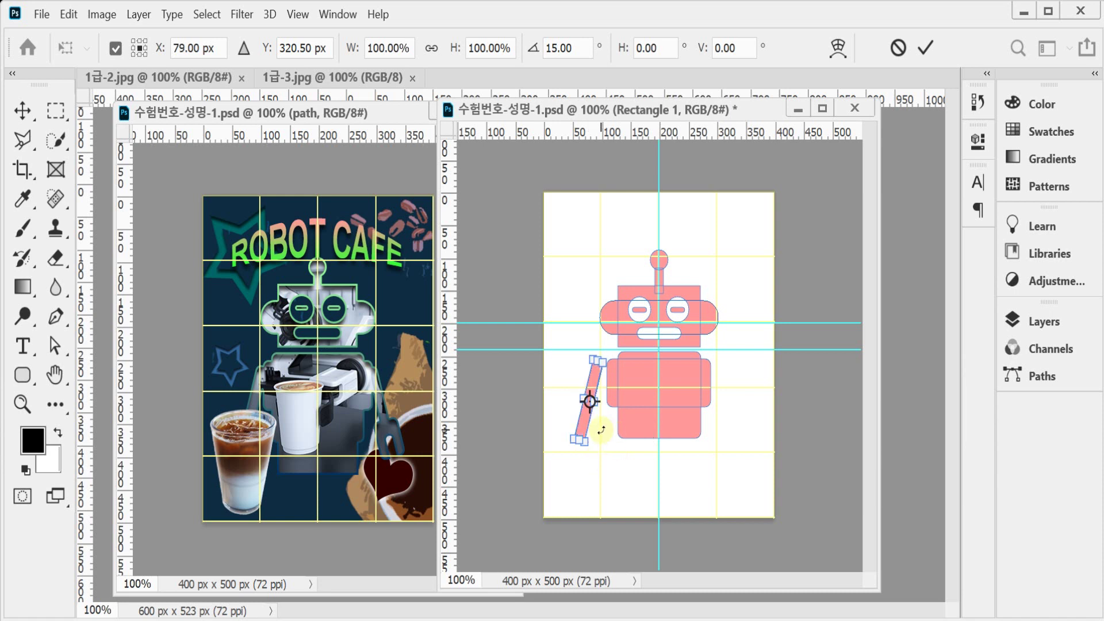
key(Right)
key(Right)
key(Right)
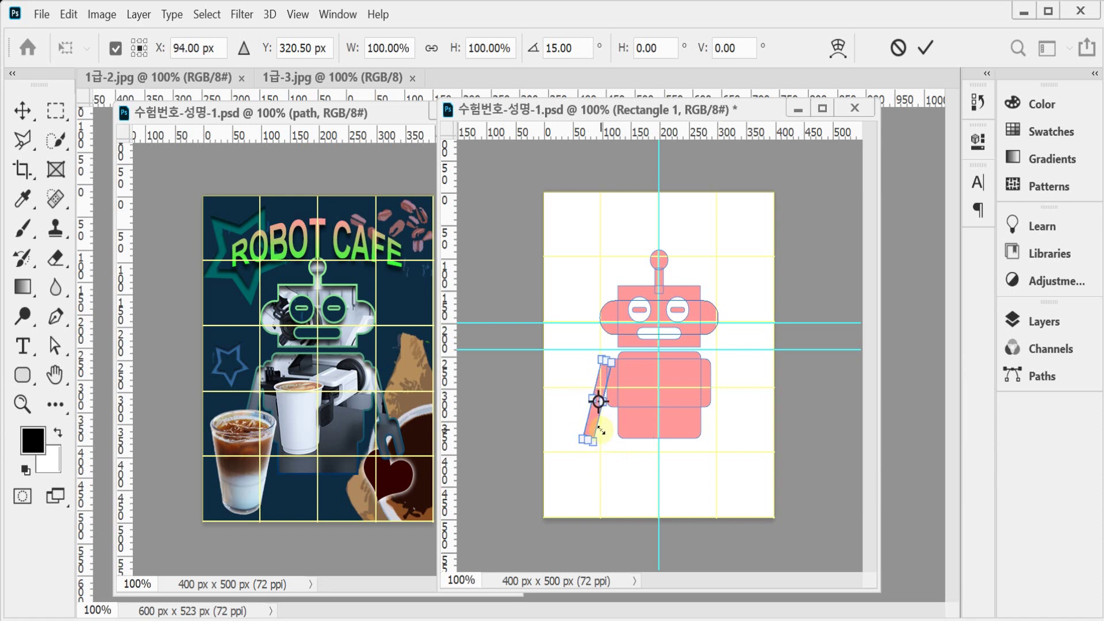
key(Right)
key(Right)
key(Return)
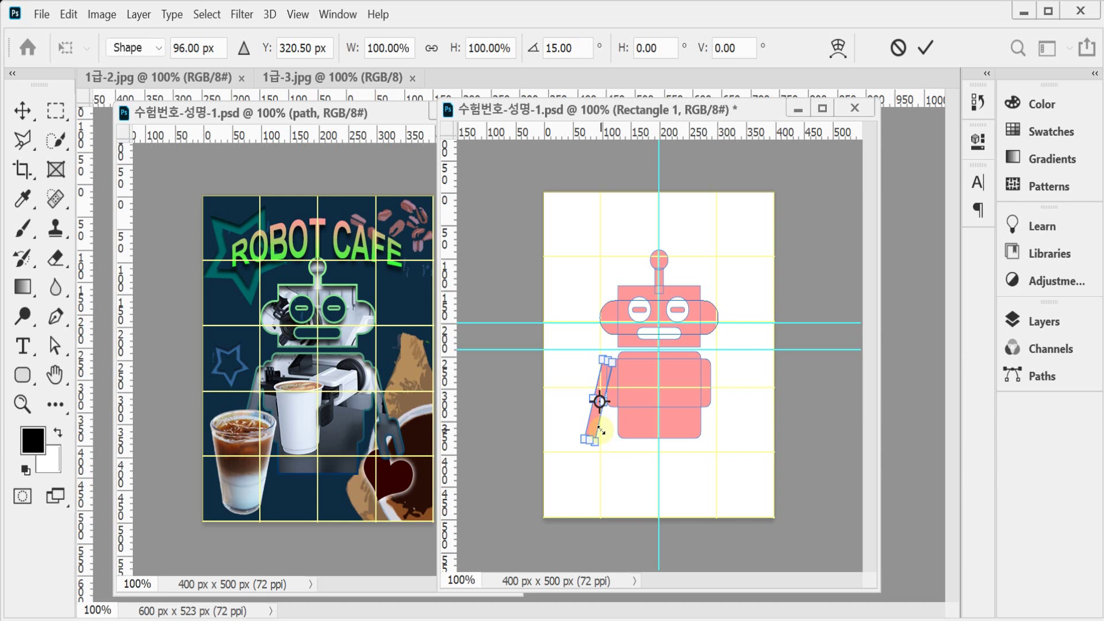
key(Return)
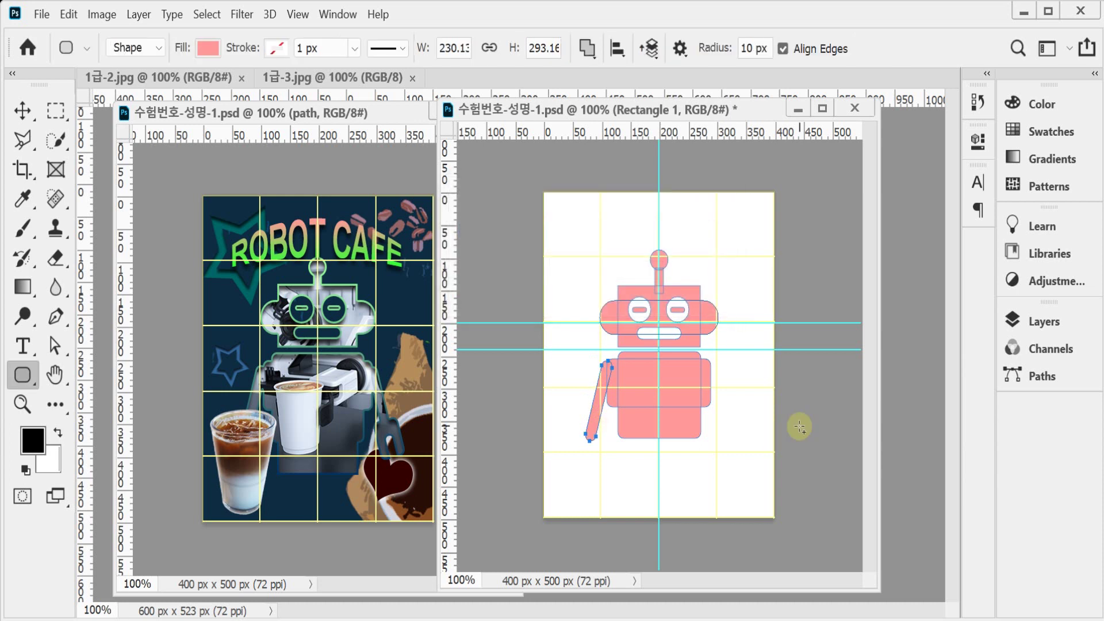
Nudge the left arm 3 px left and 5 px down, then save the document with the arm deselected.
key(Left)
key(Left)
key(ctrl+s)
key(Left)
key(Down)
key(ctrl+s)
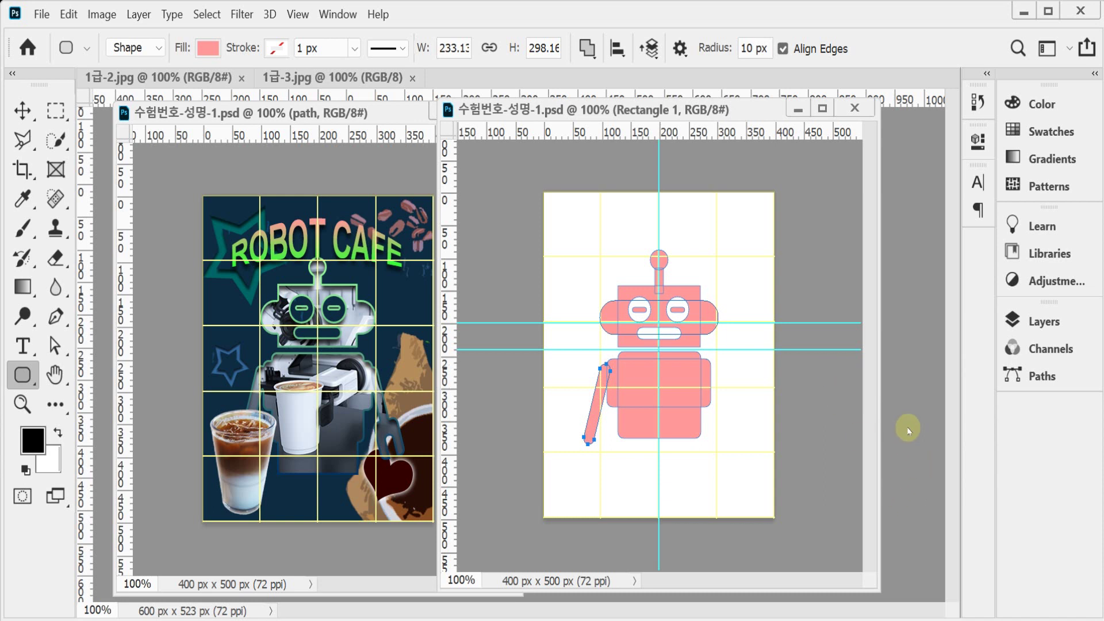
key(Escape)
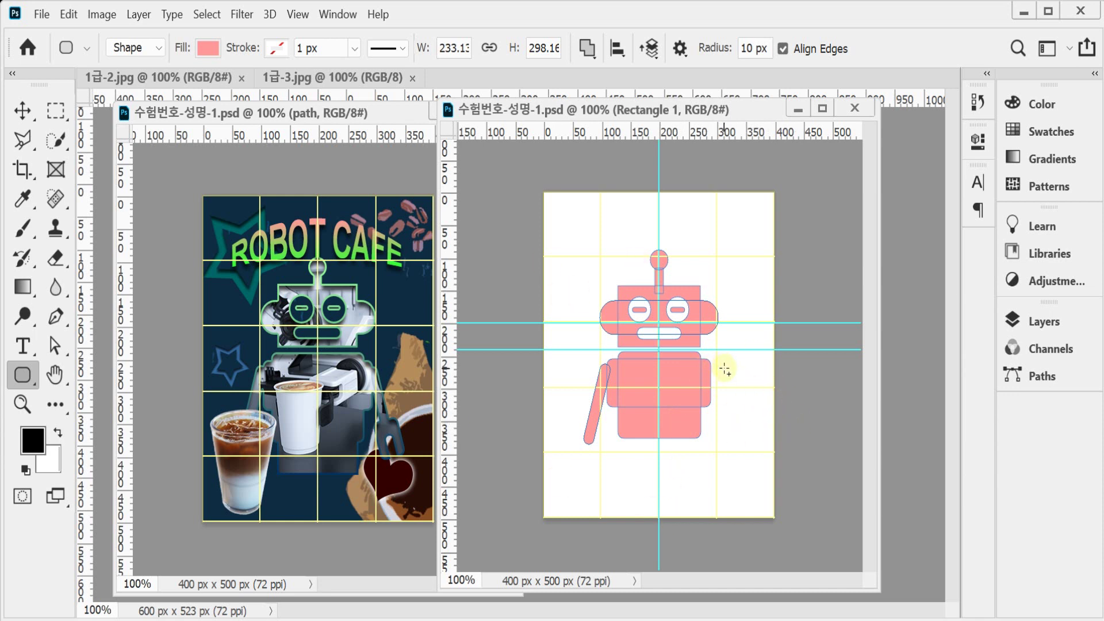
Add a slim rounded arm on the body's right side and a rounded hand about 50 x 63 px over its lower end.
drag(719, 367, 729, 441)
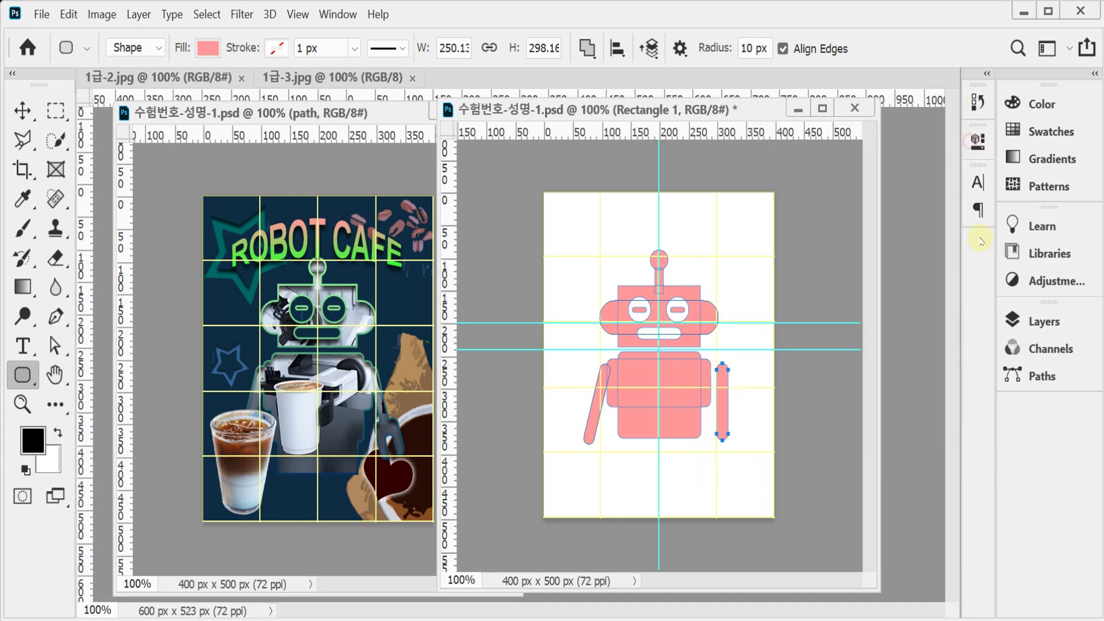
key(ctrl+plus)
drag(732, 448, 694, 320)
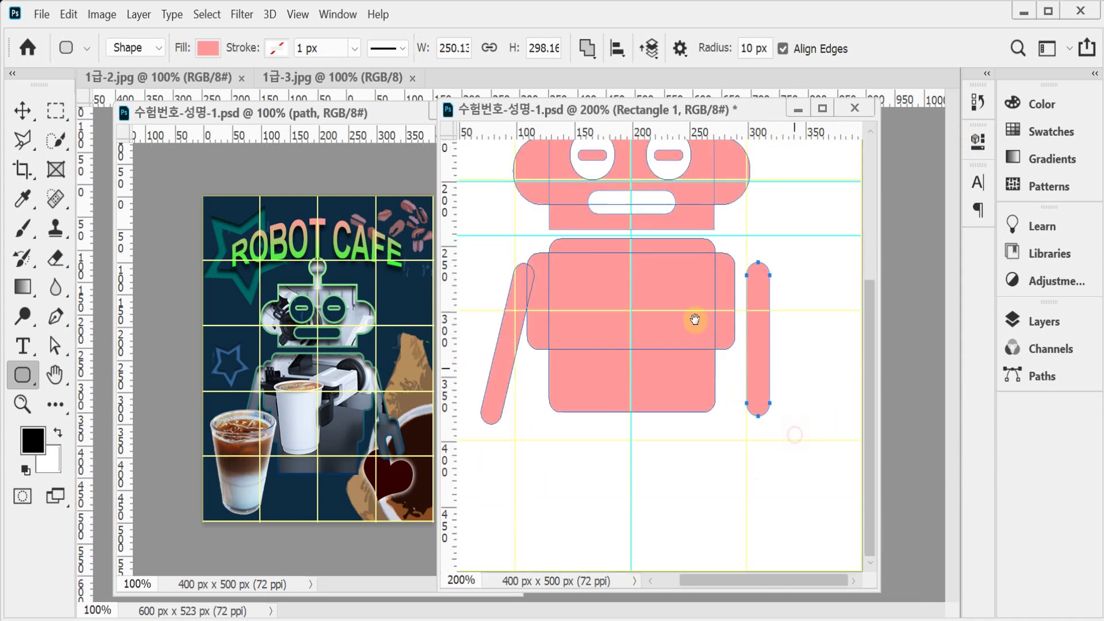
drag(733, 396, 788, 475)
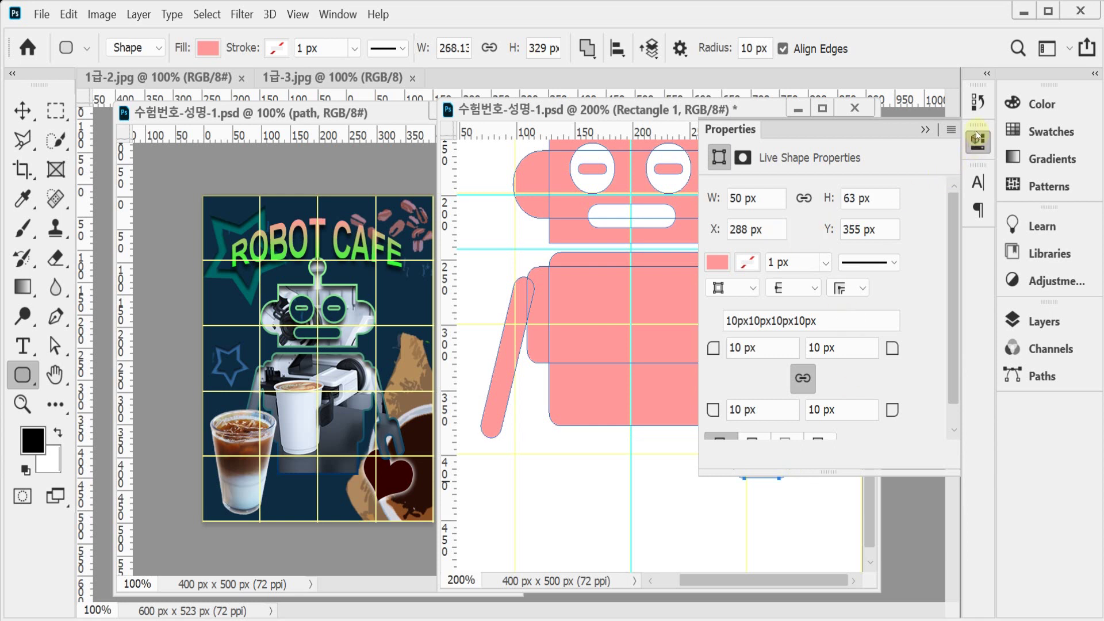
Cut a rounded slot about 20 x 57 px out of the hand's lower end using Subtract Front Shape.
click(978, 143)
click(751, 447)
drag(754, 448, 768, 498)
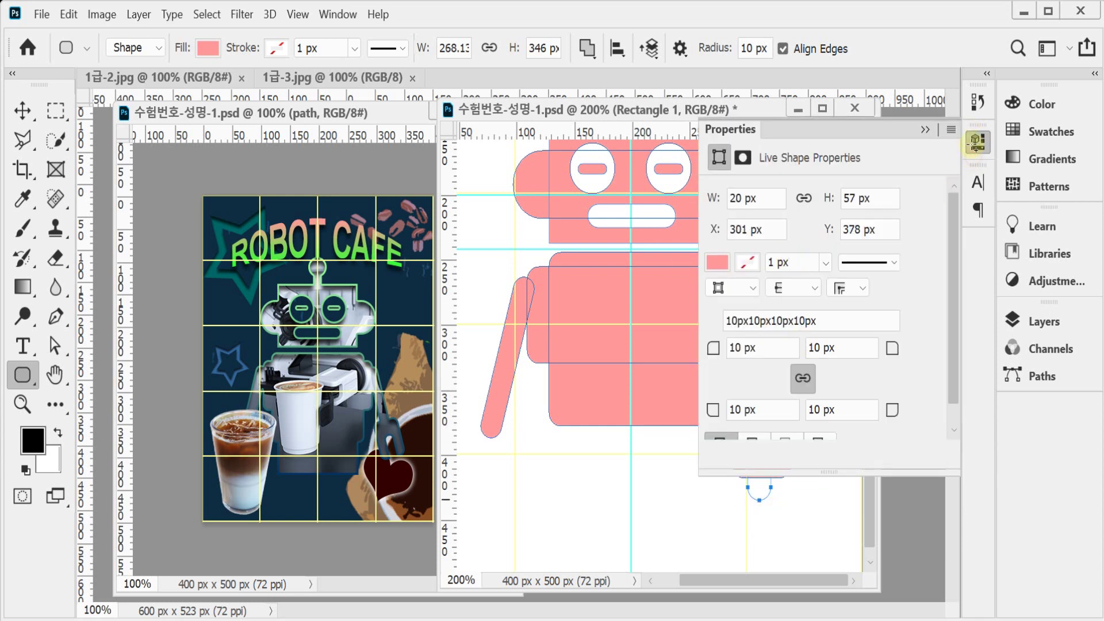
scroll(950, 234, down, 1)
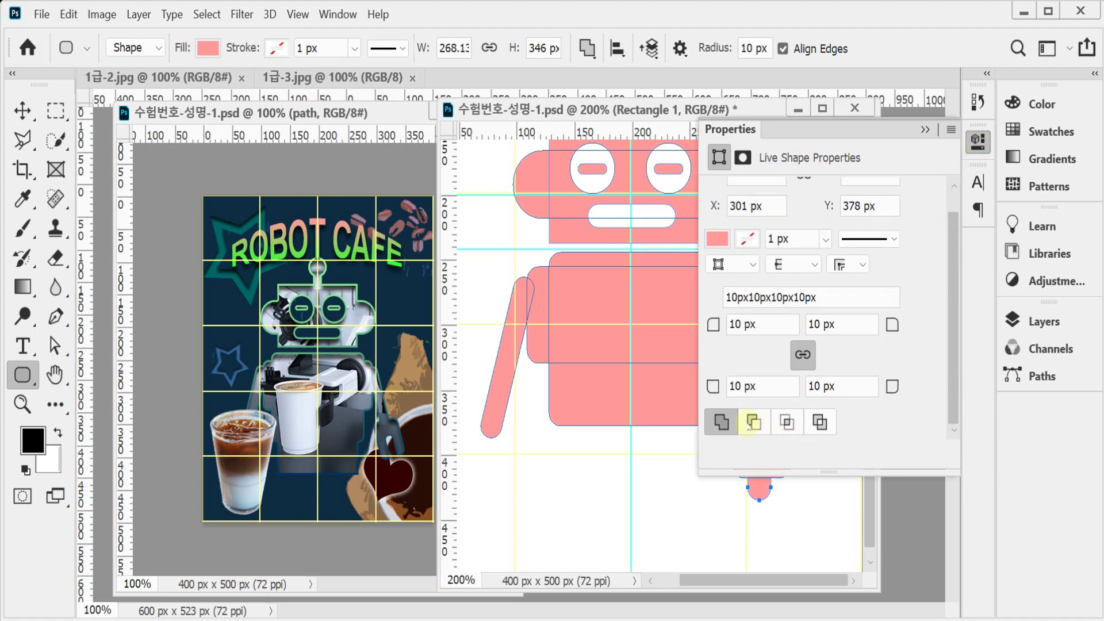
click(754, 422)
click(979, 146)
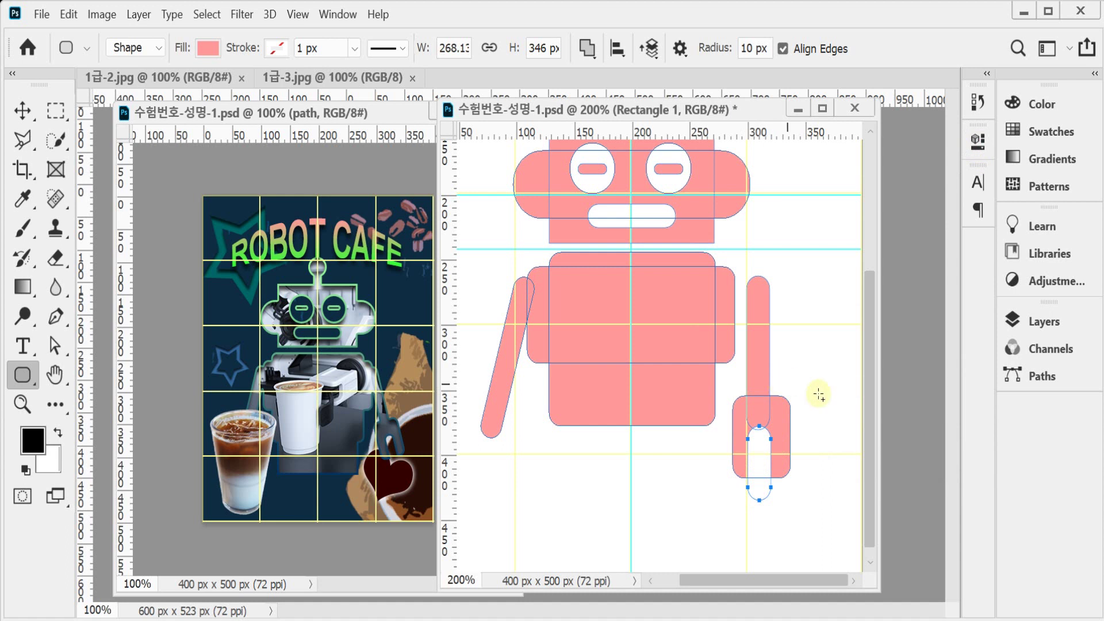
Align the right arm, hand and slot to each other by their horizontal centers.
drag(812, 286, 773, 467)
click(617, 48)
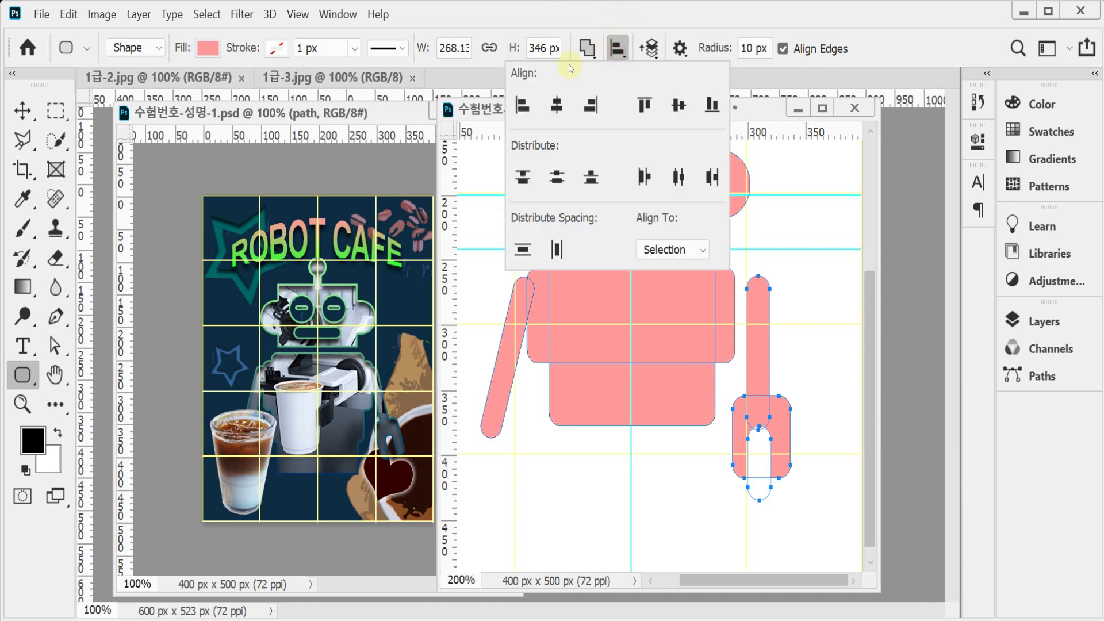
click(568, 111)
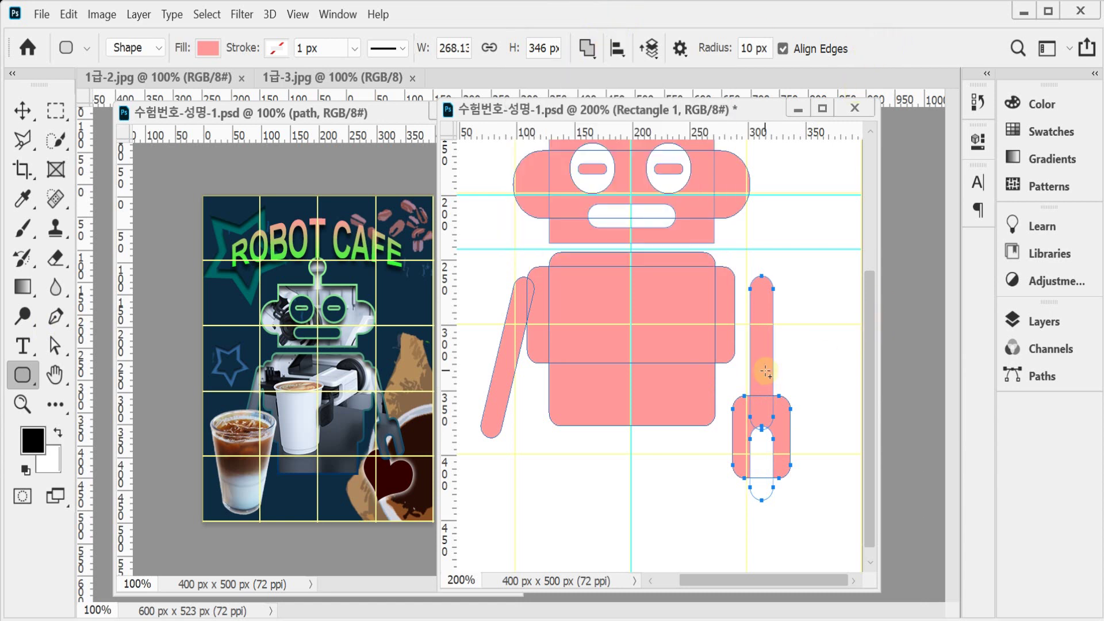
Rotate the right arm, hand and slot together by -15° and move them up slightly at the shoulder, converting them to regular paths.
key(ctrl+t)
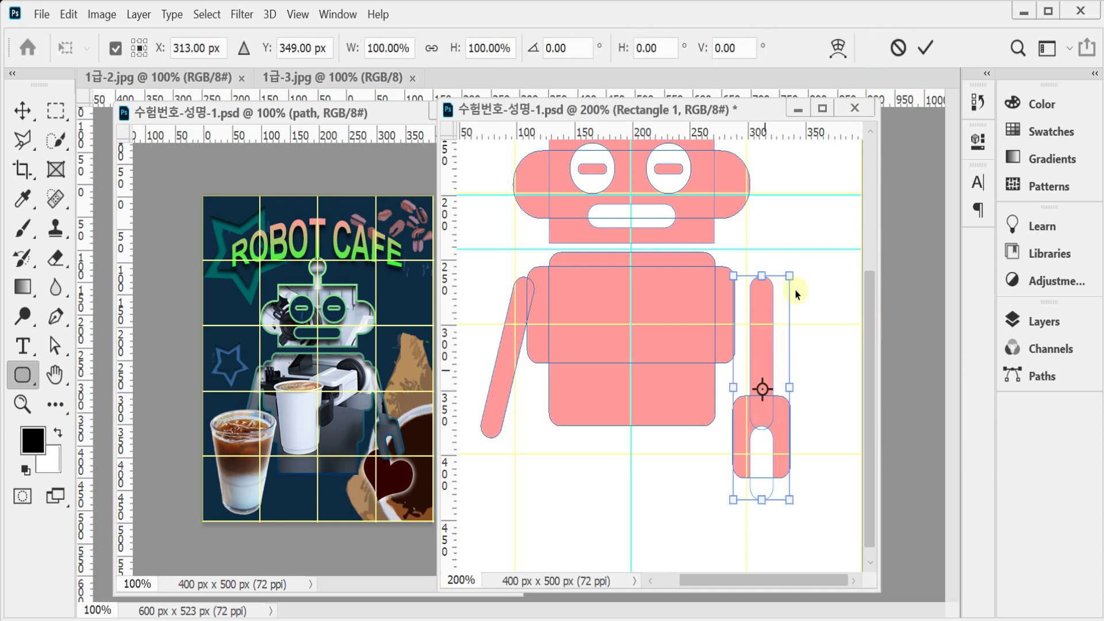
drag(813, 291, 800, 266)
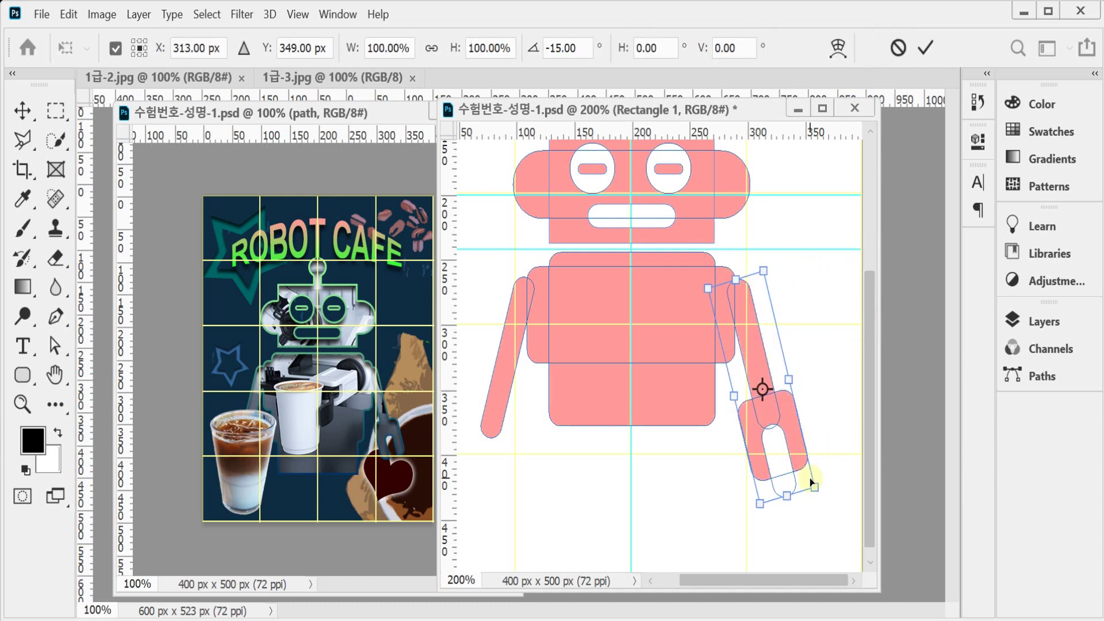
drag(787, 423, 788, 417)
key(u)
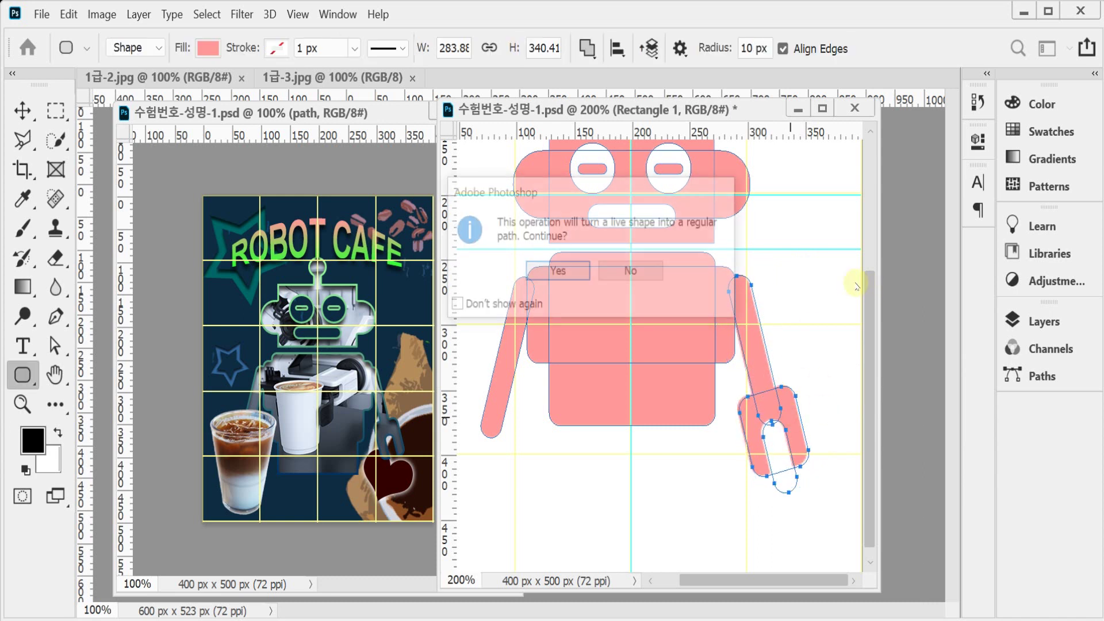
click(541, 268)
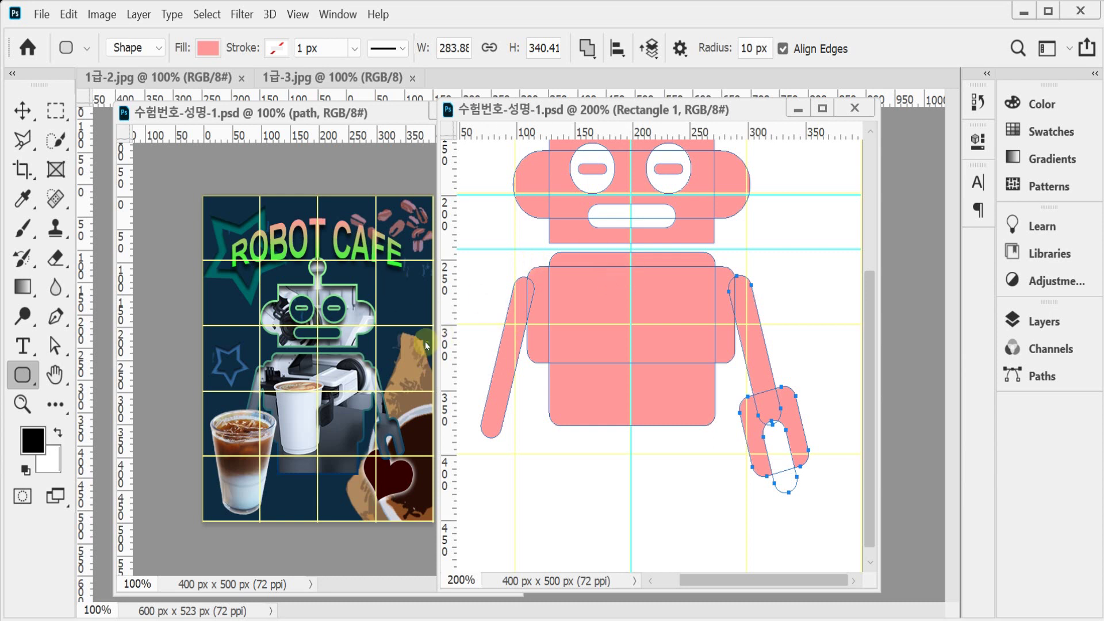
key(Return)
Add a square-cornered rectangle about 129 px wide extending below the lower torso with the Rectangle tool.
right_click(30, 369)
click(103, 373)
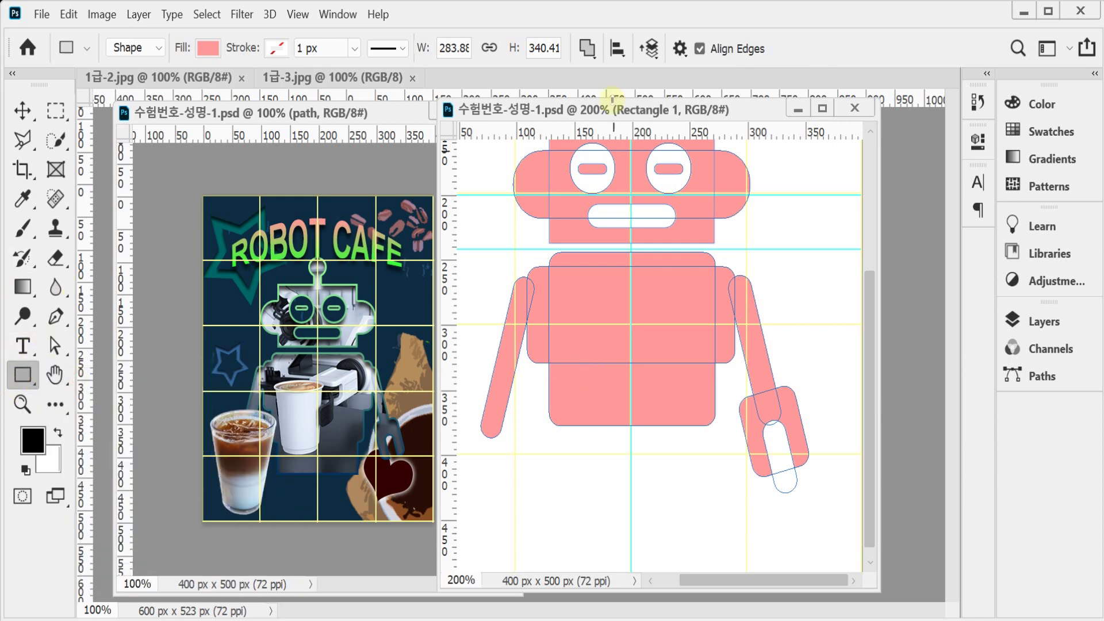
drag(560, 380, 708, 466)
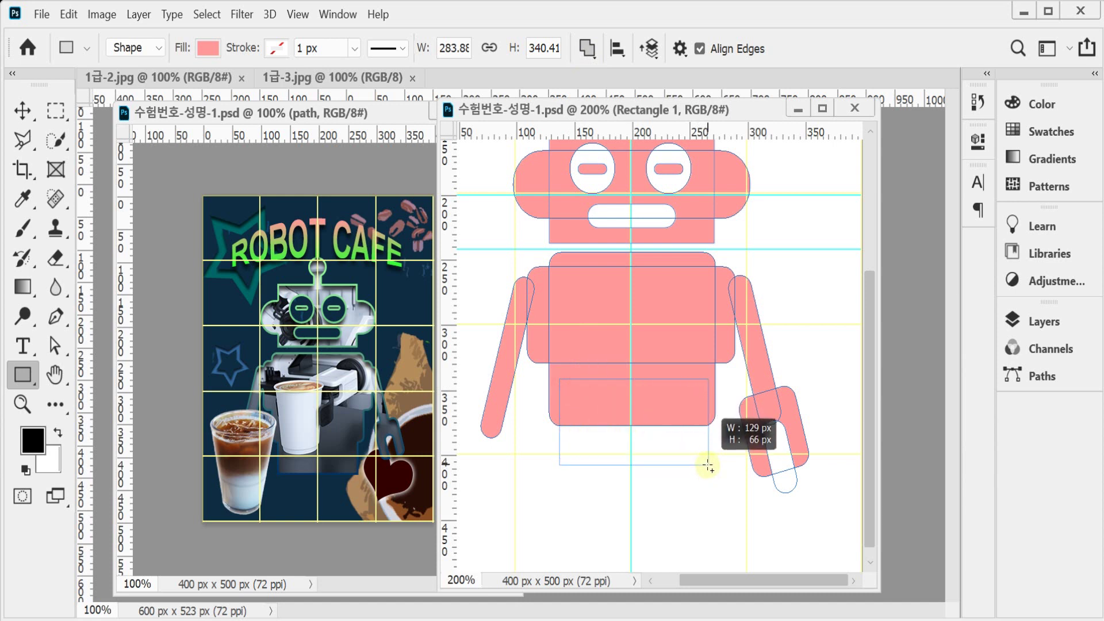
drag(708, 466, 708, 476)
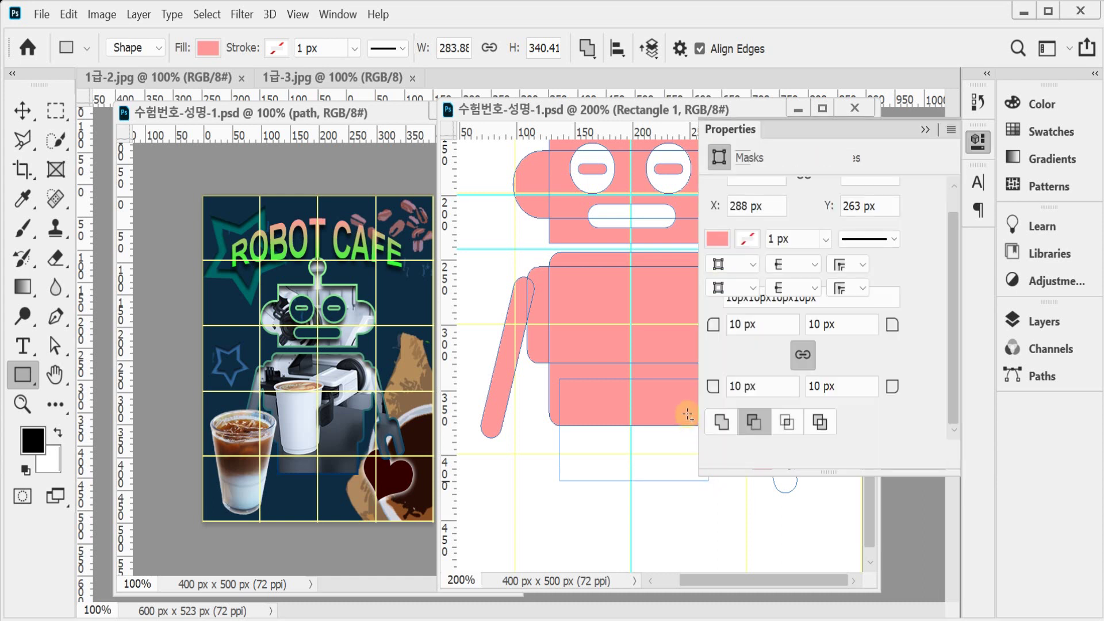
click(974, 141)
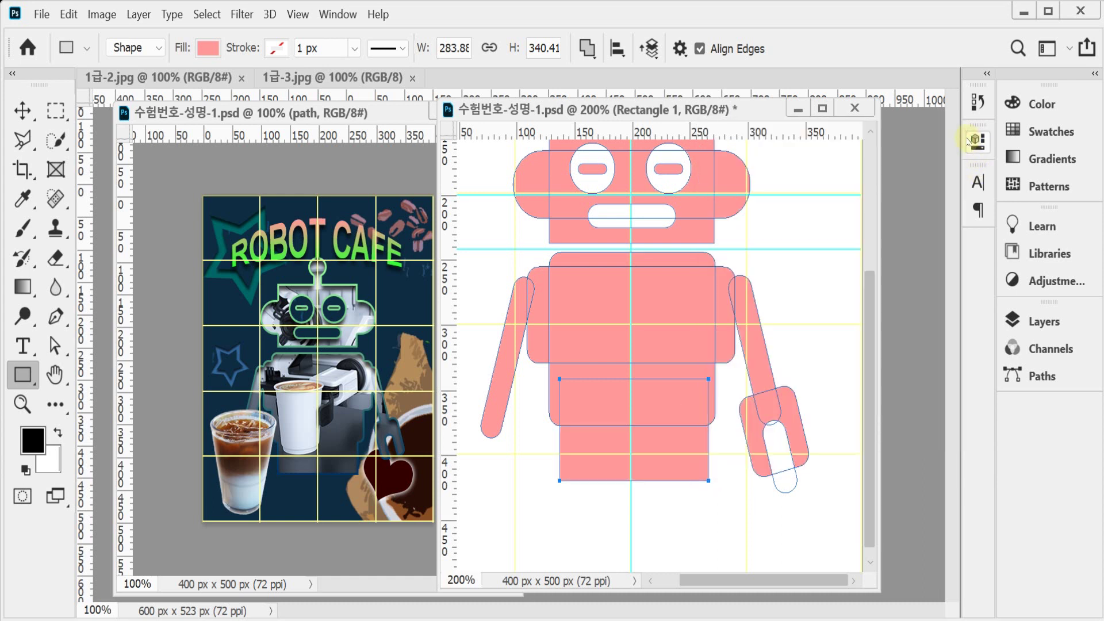
Shift the rectangle below the torso 2 px left to center it on the vertical guide.
key(ctrl+t)
key(Left)
key(Left)
key(Left)
key(Right)
key(Return)
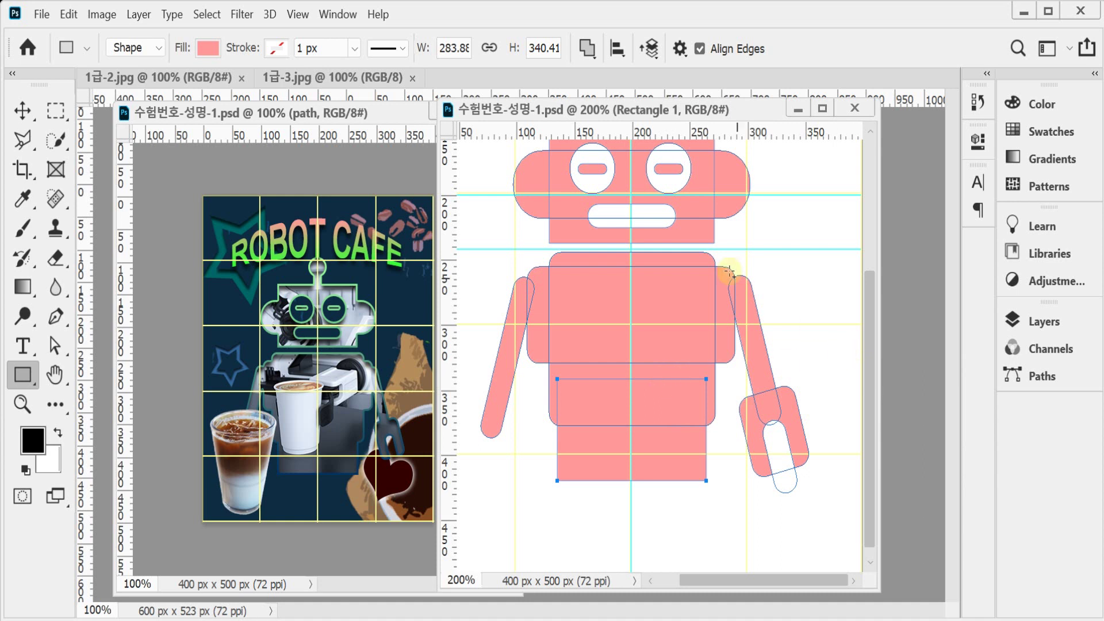
Merge all the robot's shape components into a single outline, accepting conversion to a regular path.
scroll(744, 325, up, 3)
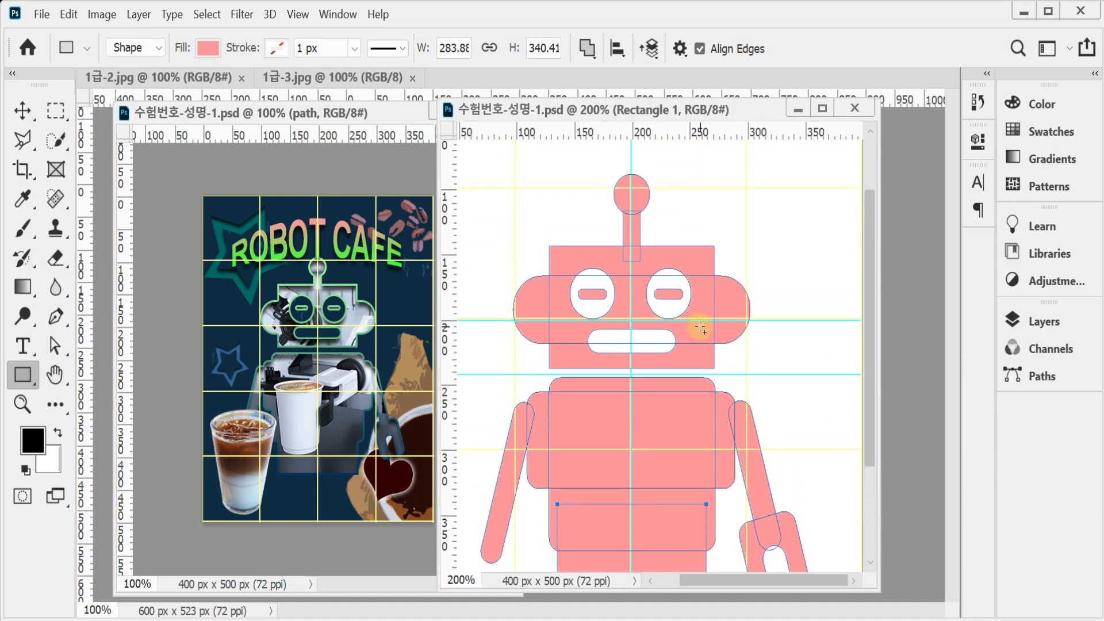
click(587, 49)
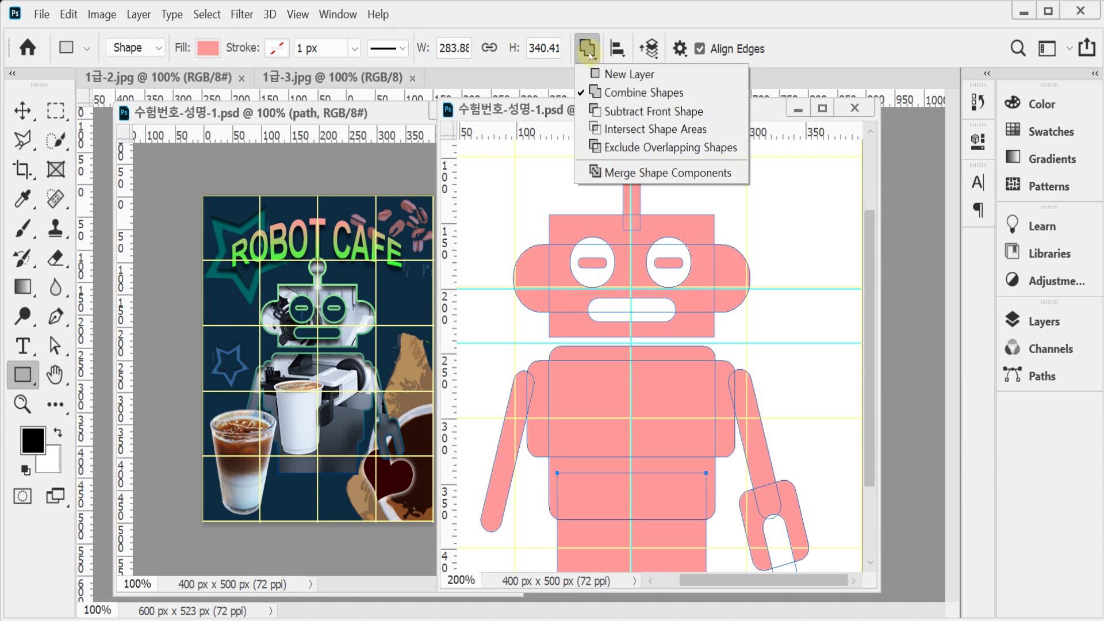
click(738, 181)
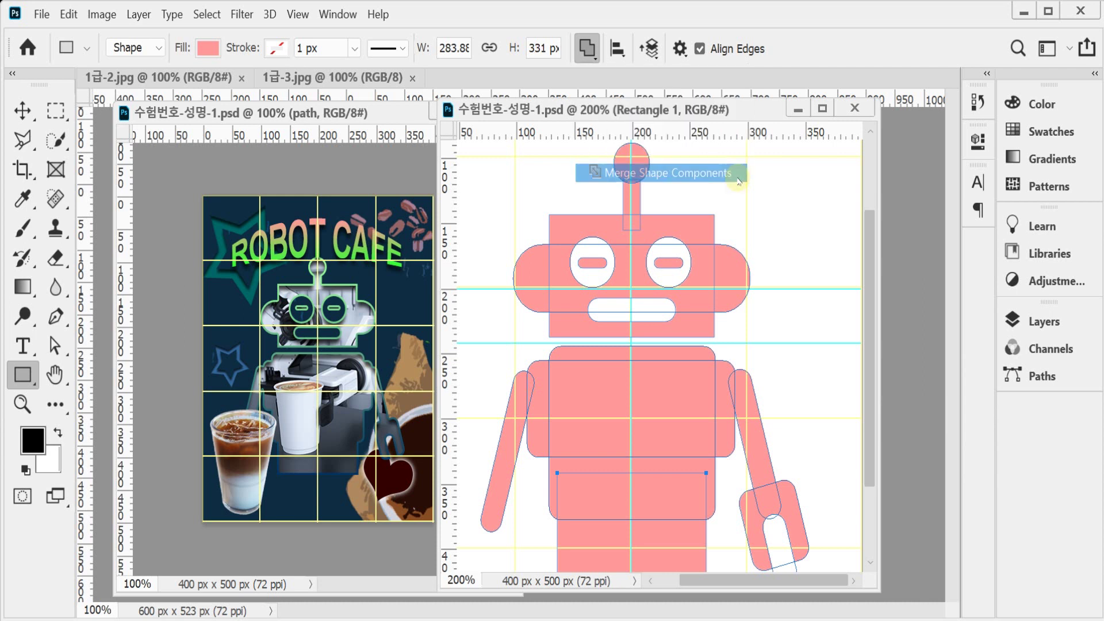
key(Return)
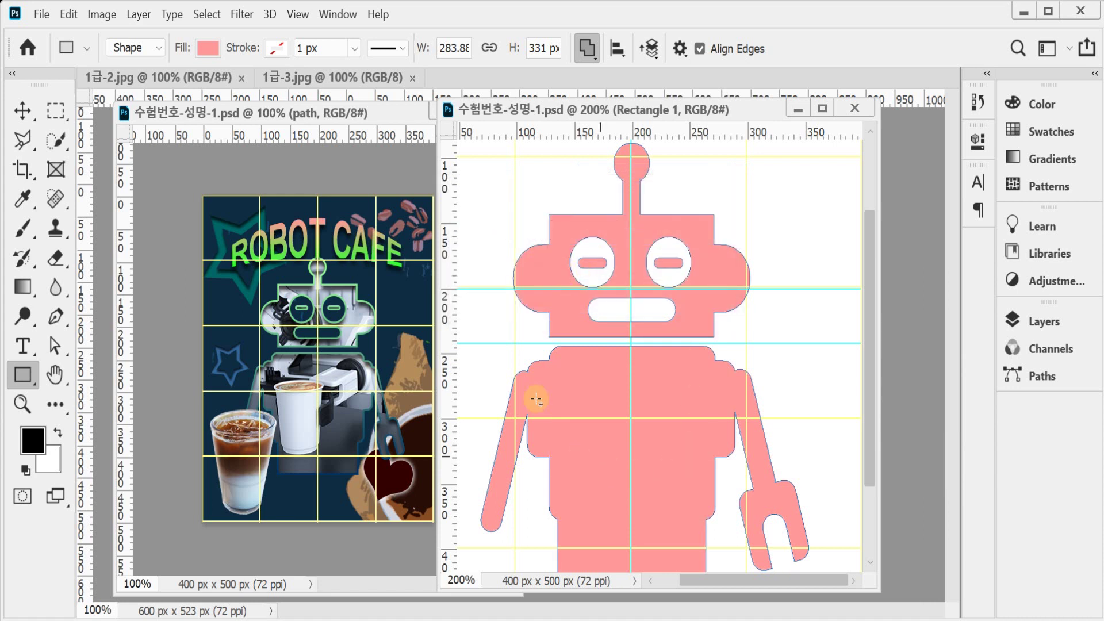
Save the robot's shape path as a named path called 로봇.
click(1045, 322)
click(1052, 324)
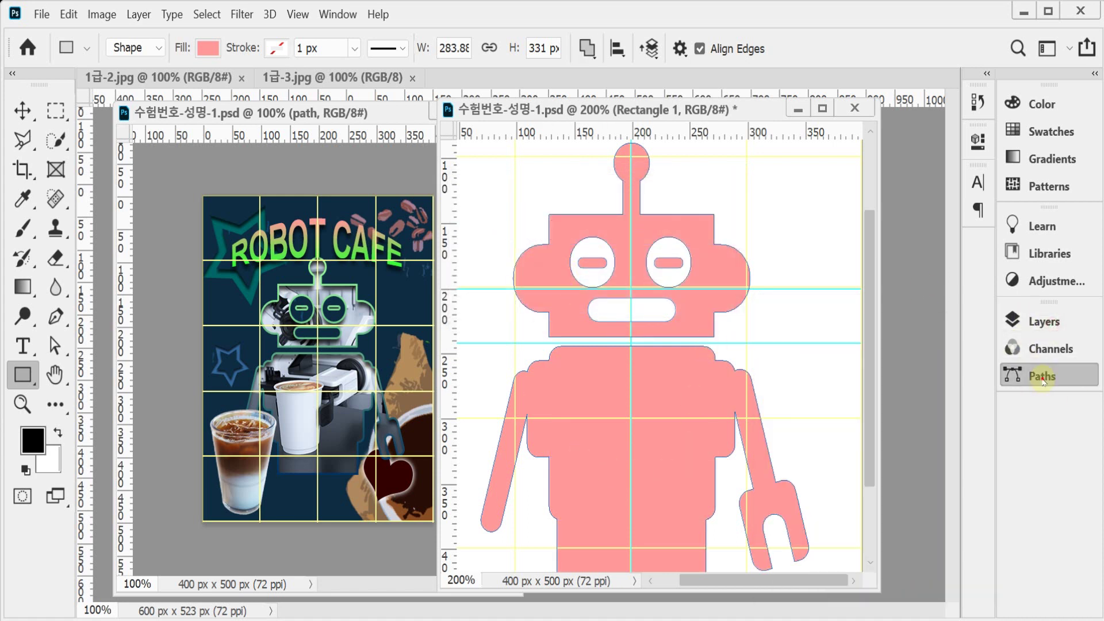
click(1040, 377)
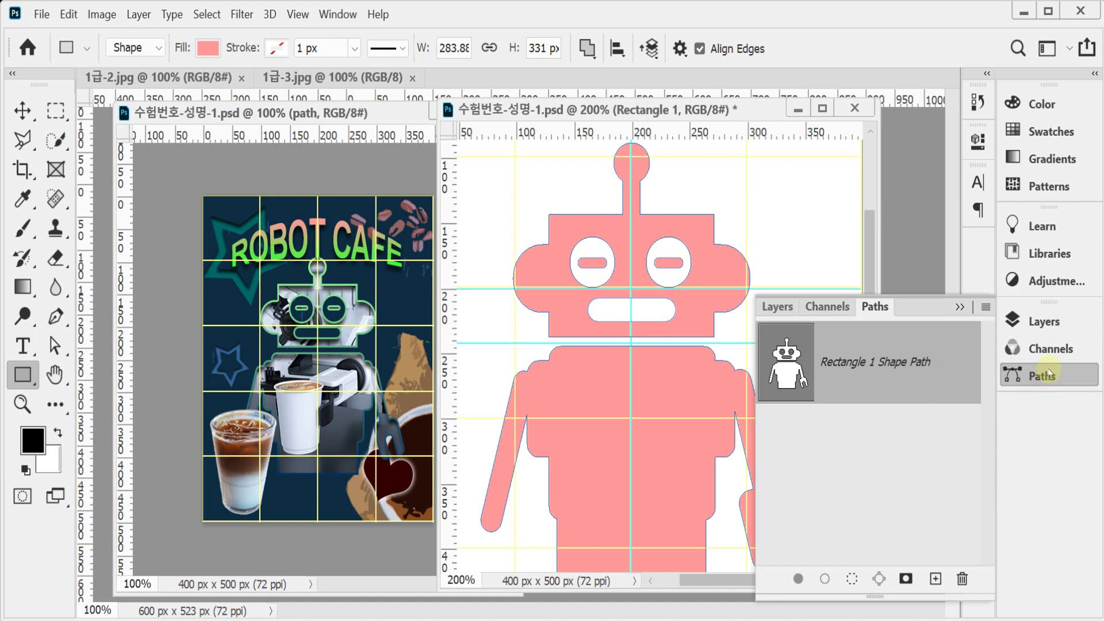
double_click(860, 366)
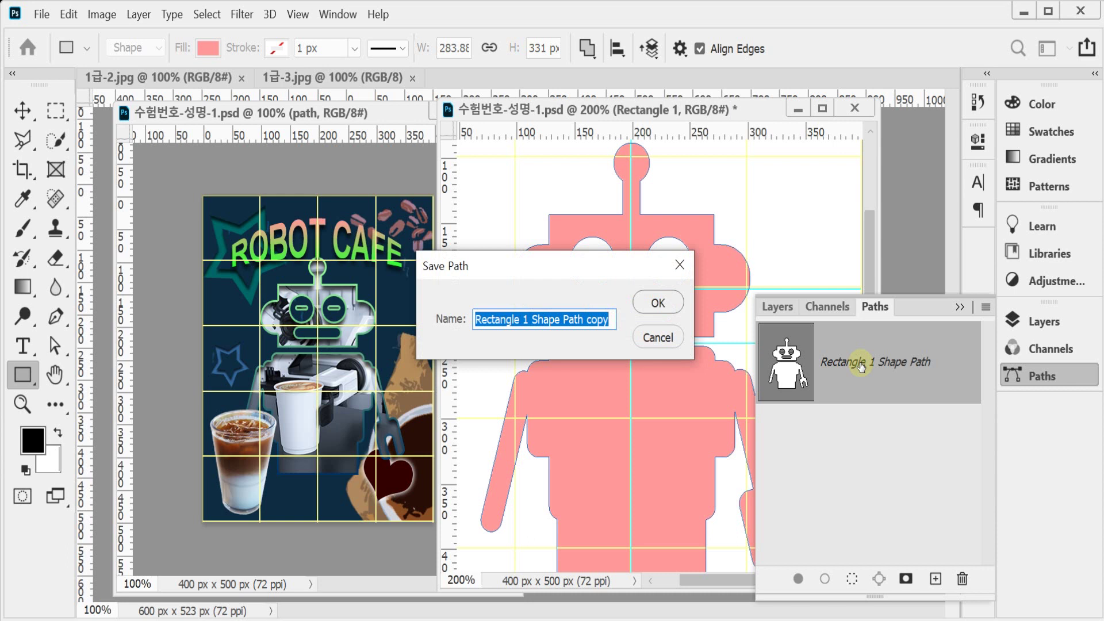
text(ㄹ)
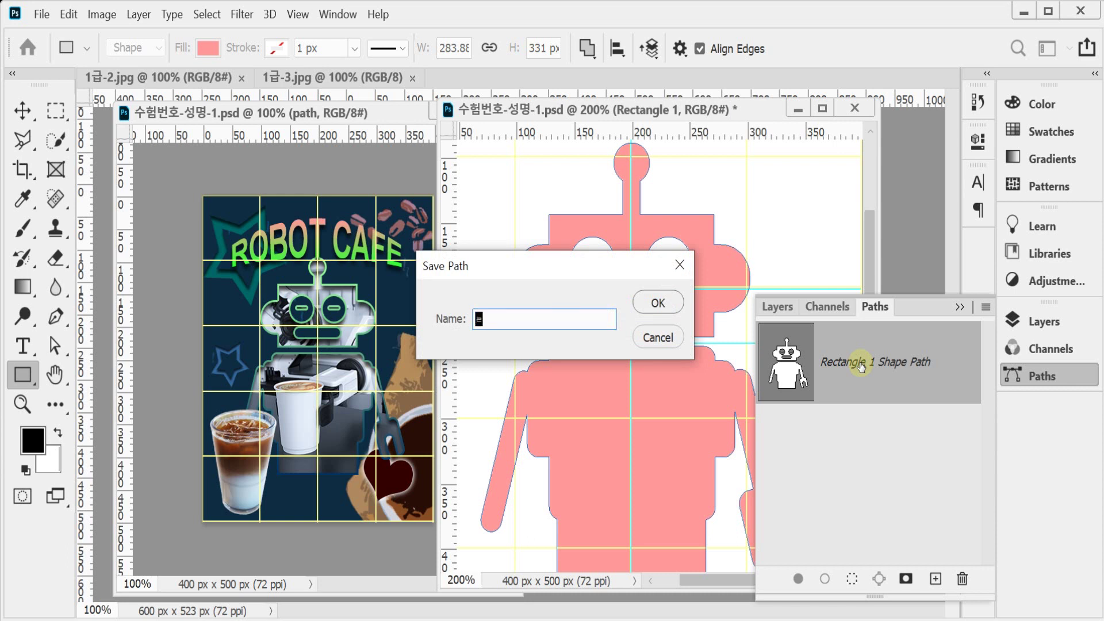
text(봇)
key(Return)
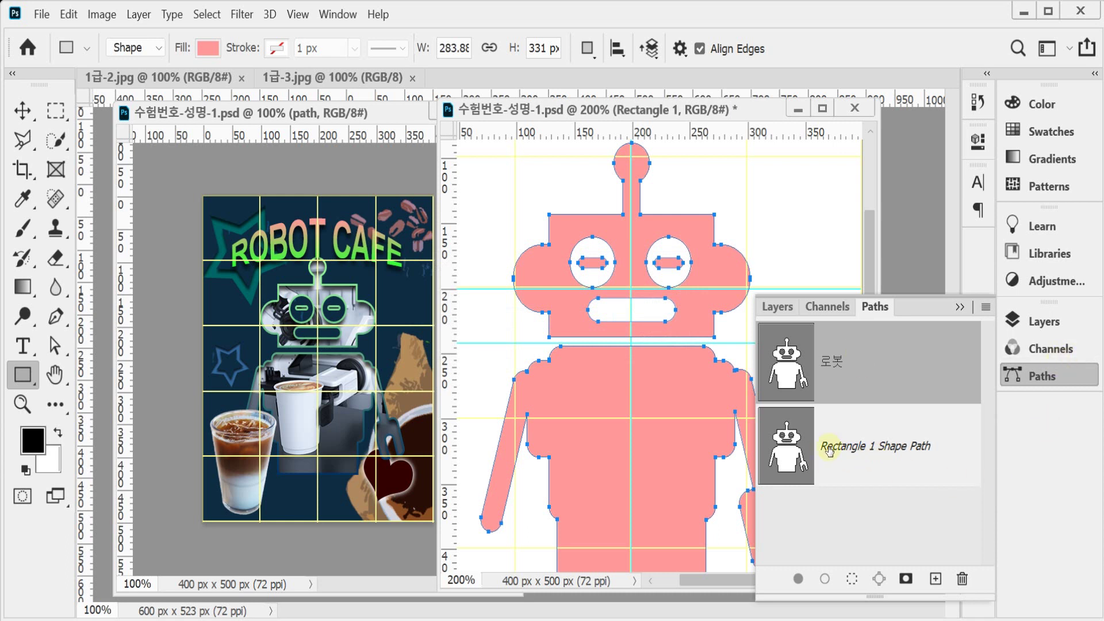
Rasterize the robot's shape layer.
click(1040, 321)
right_click(828, 436)
click(936, 231)
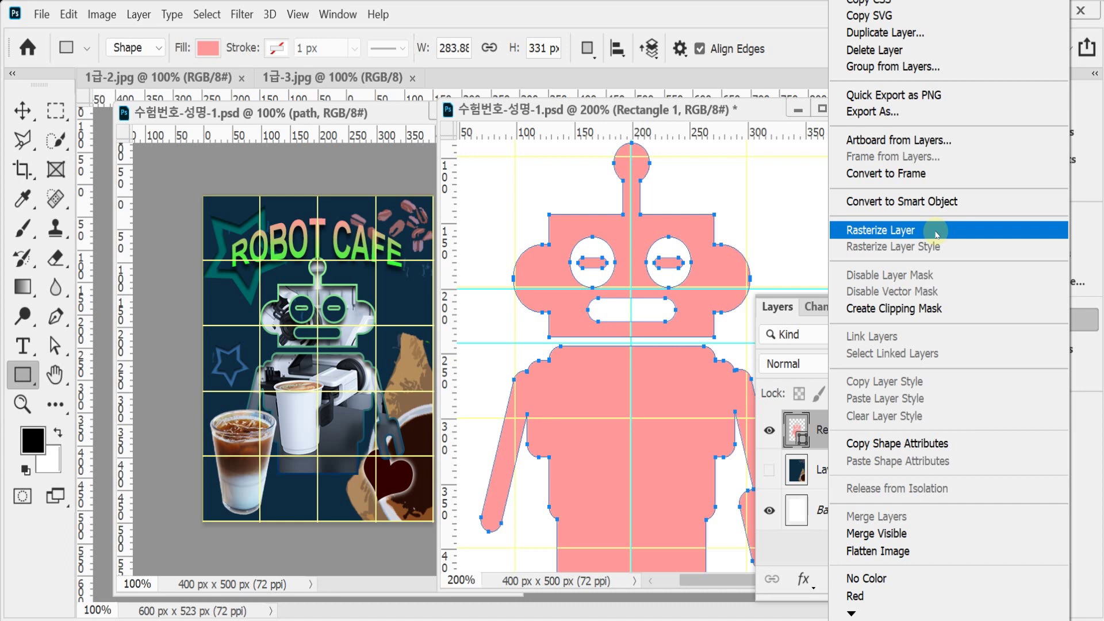
click(935, 231)
Rename the robot layer as path.
click(836, 438)
double_click(835, 439)
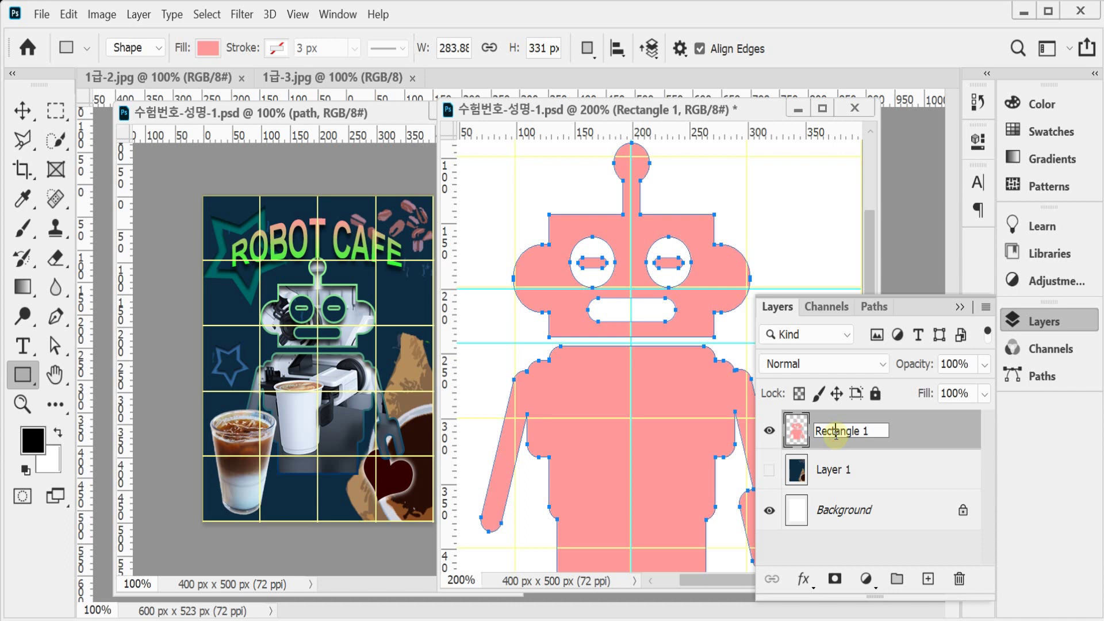
drag(870, 430, 568, 423)
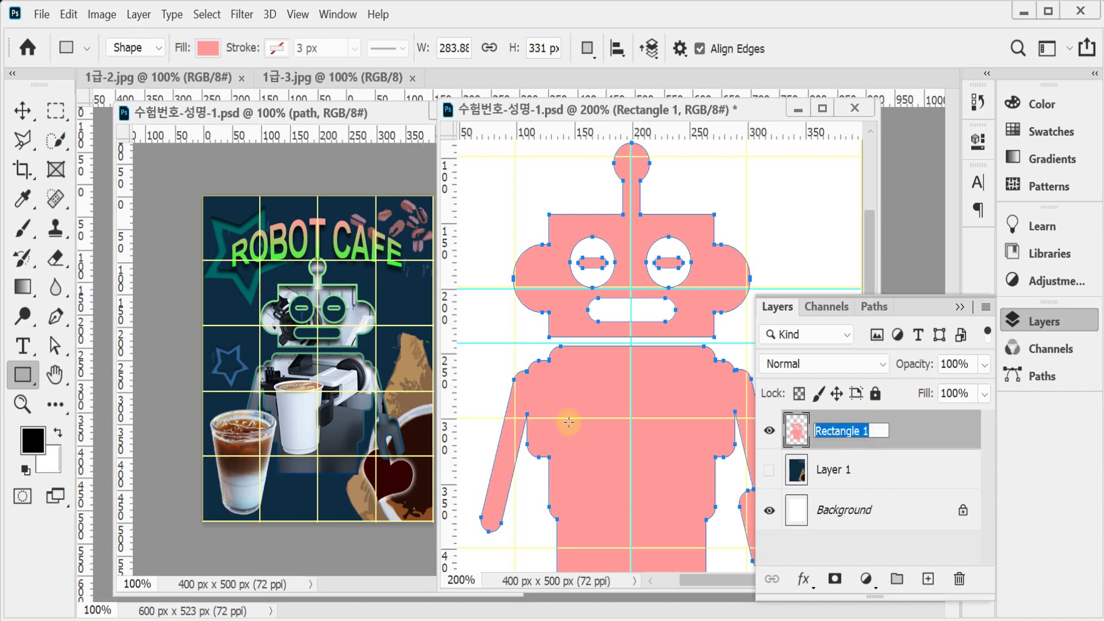
key(BackSpace)
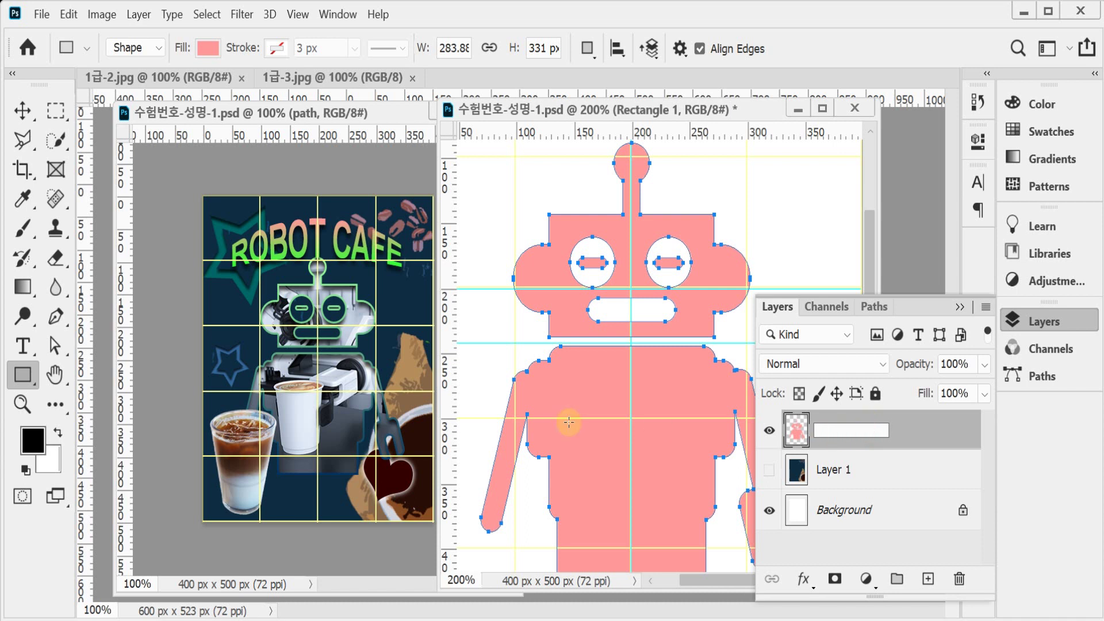
text(ㅁ)
text(pa)
key(Return)
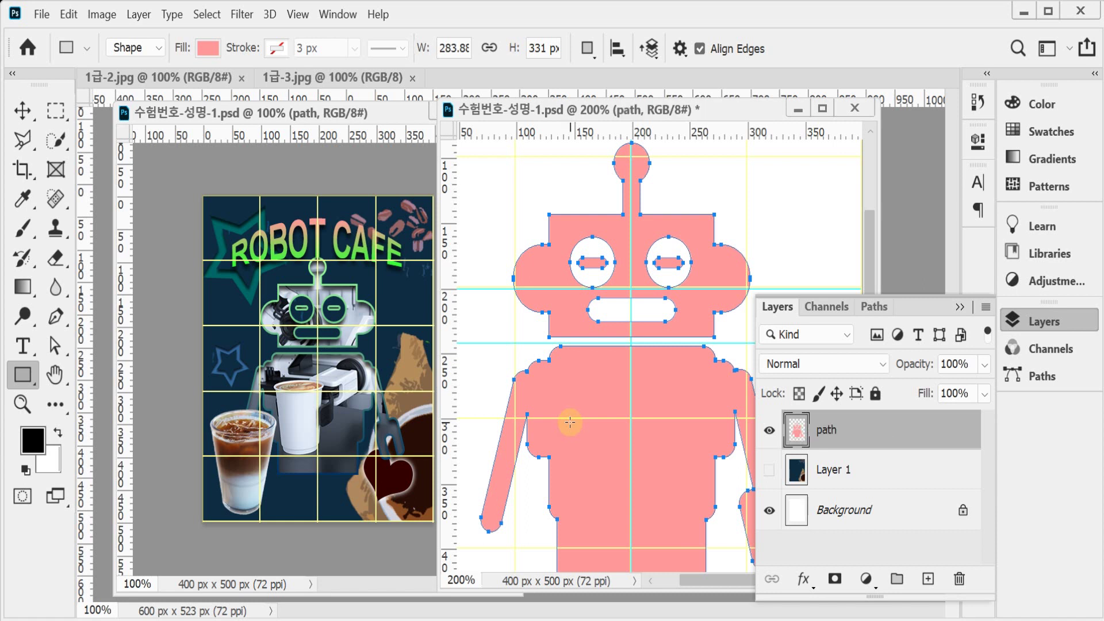
Turn on the visibility of Layer 1 beneath the robot and select that layer.
click(1026, 320)
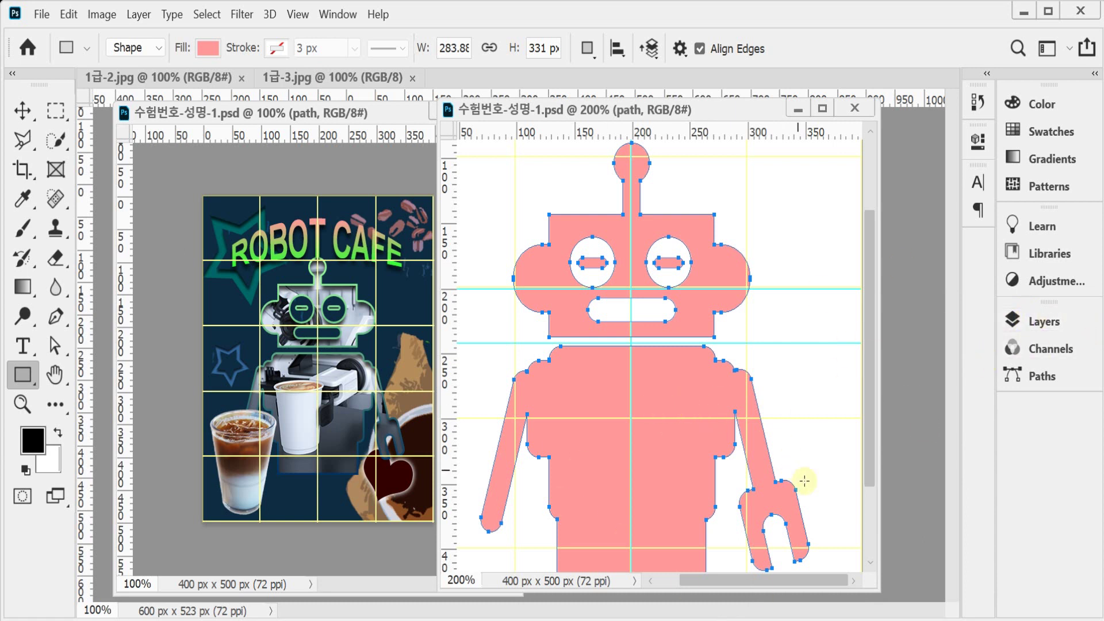
alt+click(680, 428)
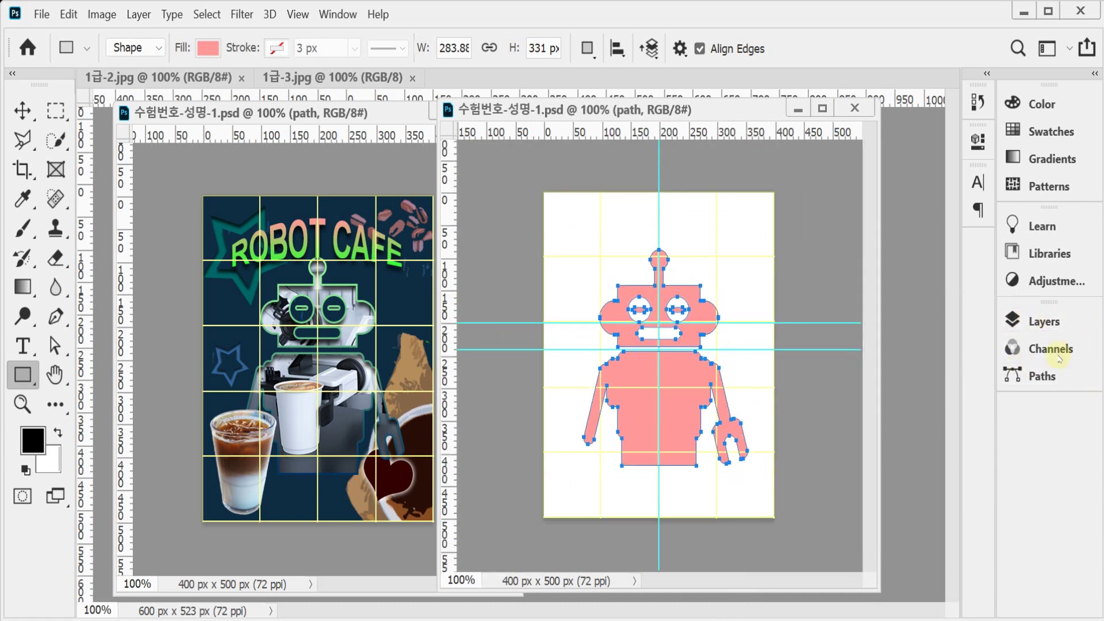
click(1029, 321)
click(768, 471)
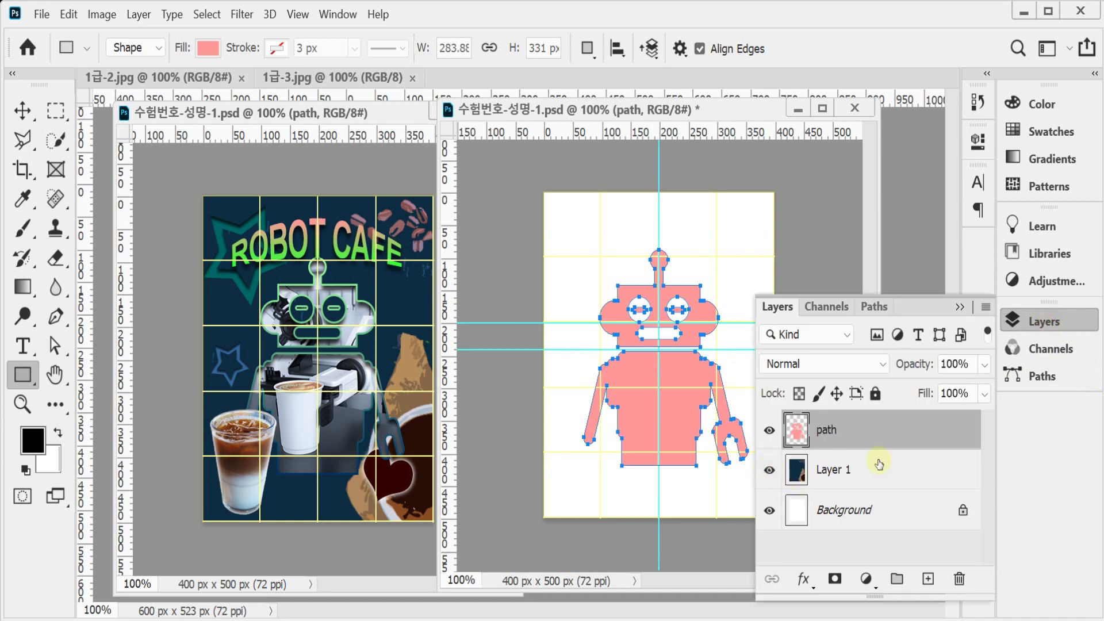
click(854, 469)
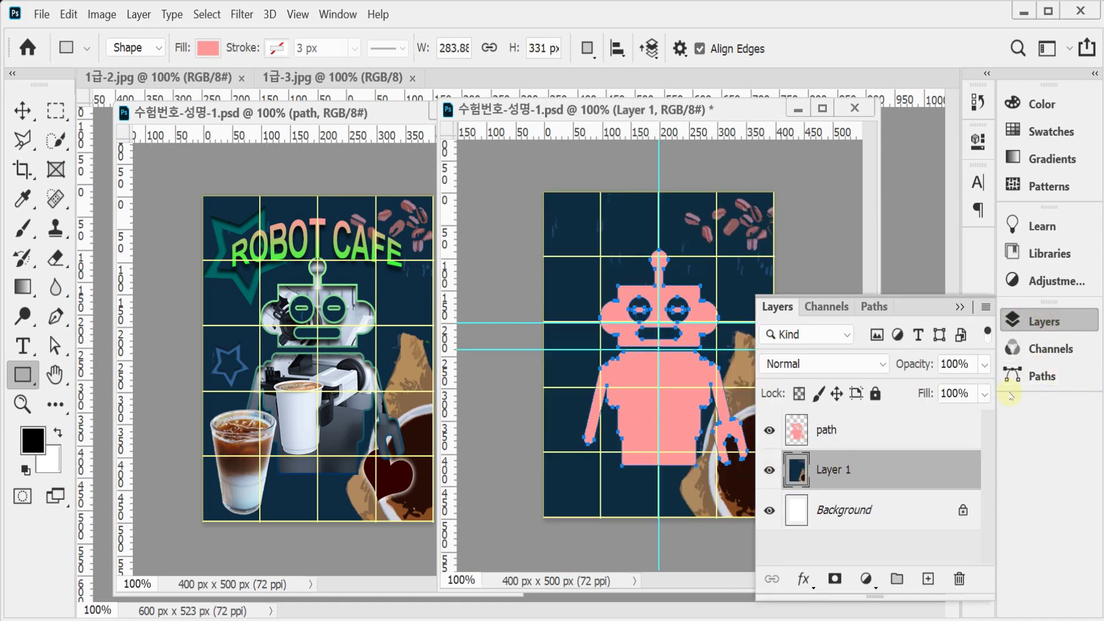
Add a gradient Stroke effect to the path layer and remove the middle color stop from its gradient.
click(1029, 320)
click(1029, 320)
click(803, 579)
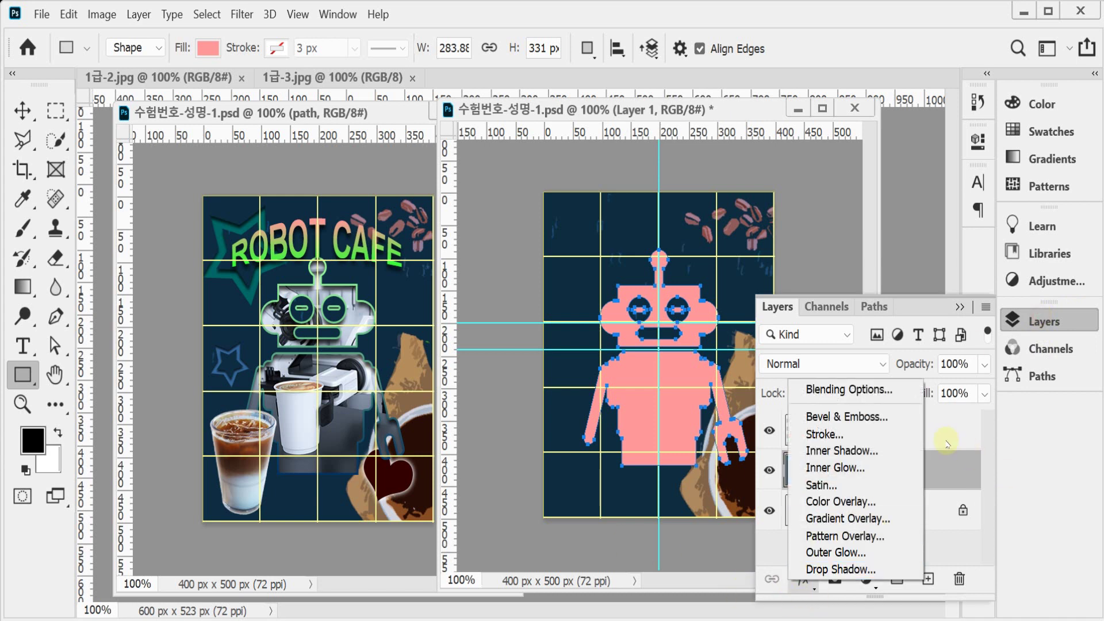
click(948, 446)
click(948, 429)
click(803, 579)
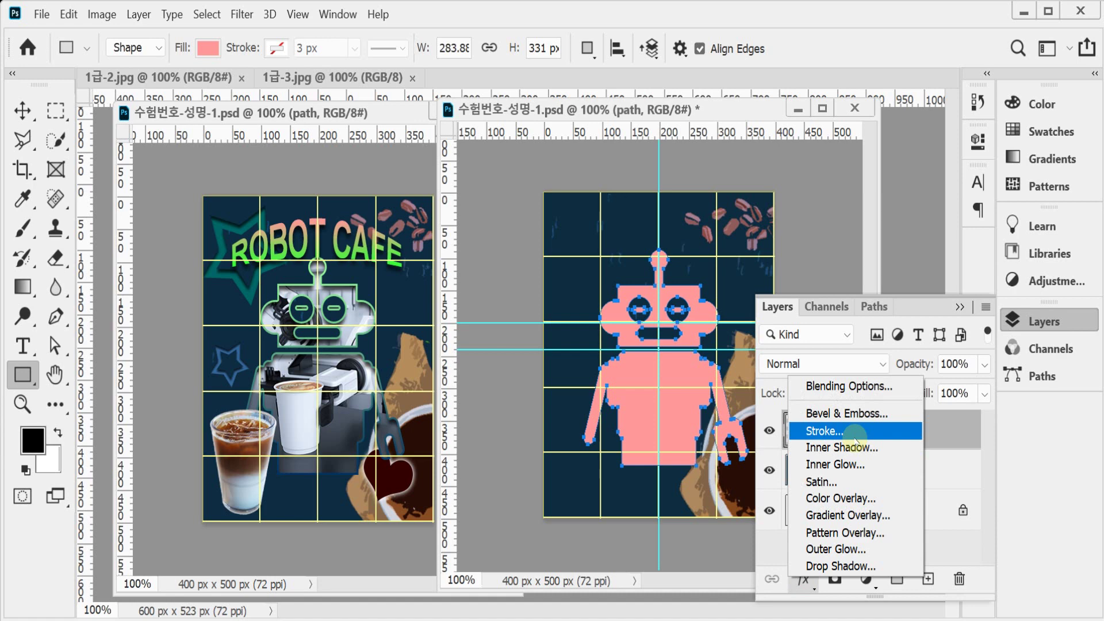
click(855, 432)
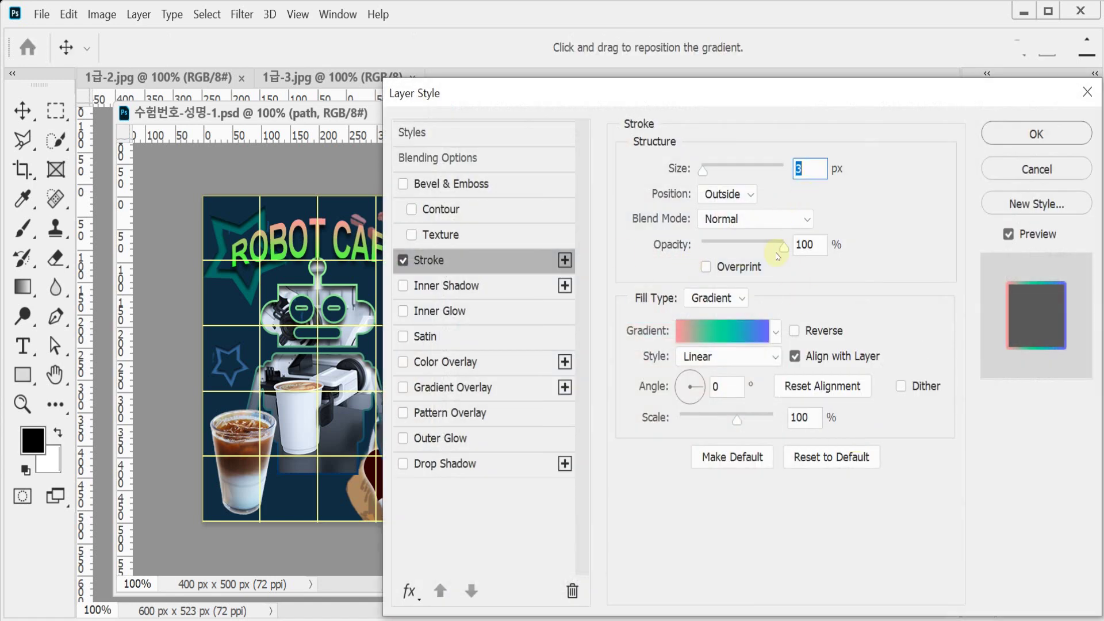
click(734, 331)
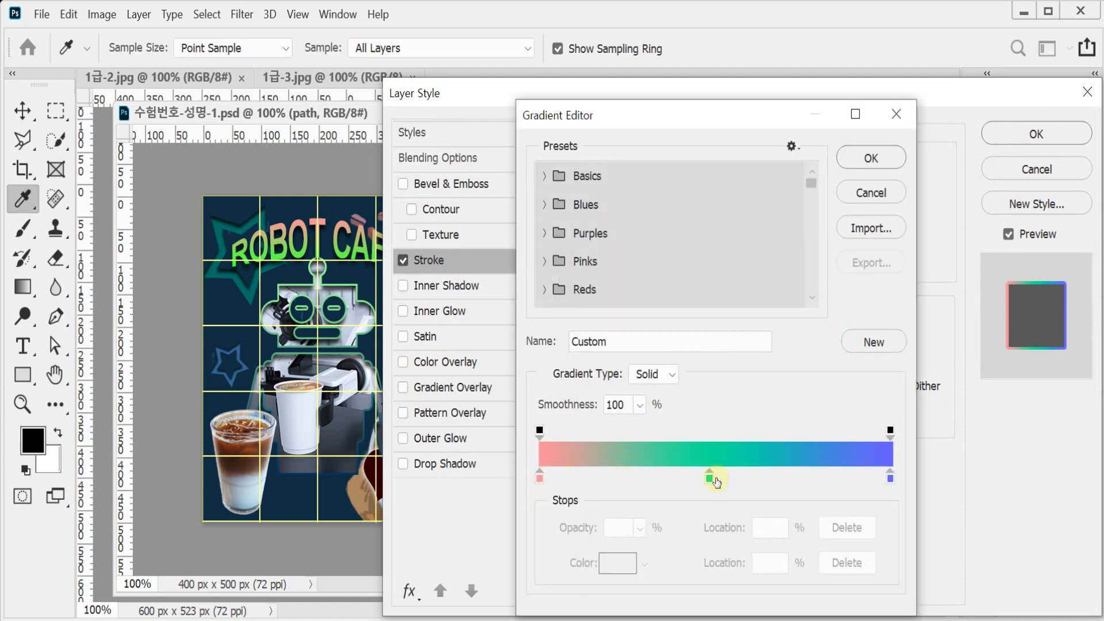
drag(709, 478, 660, 444)
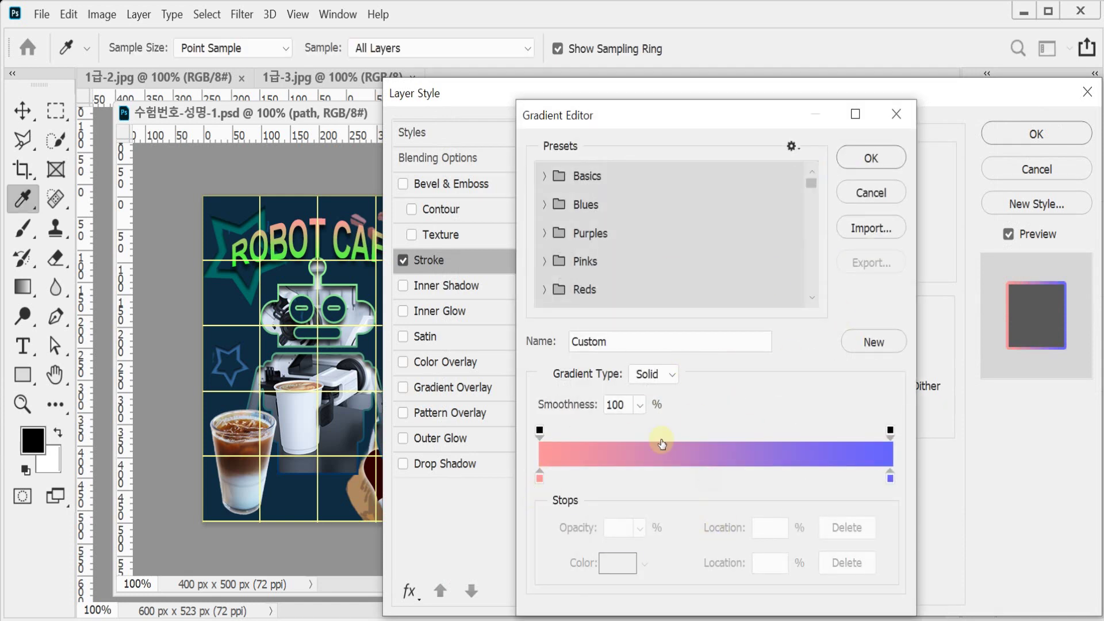
Set the stroke gradient's start color to 036 and its end color to 9f9.
click(539, 478)
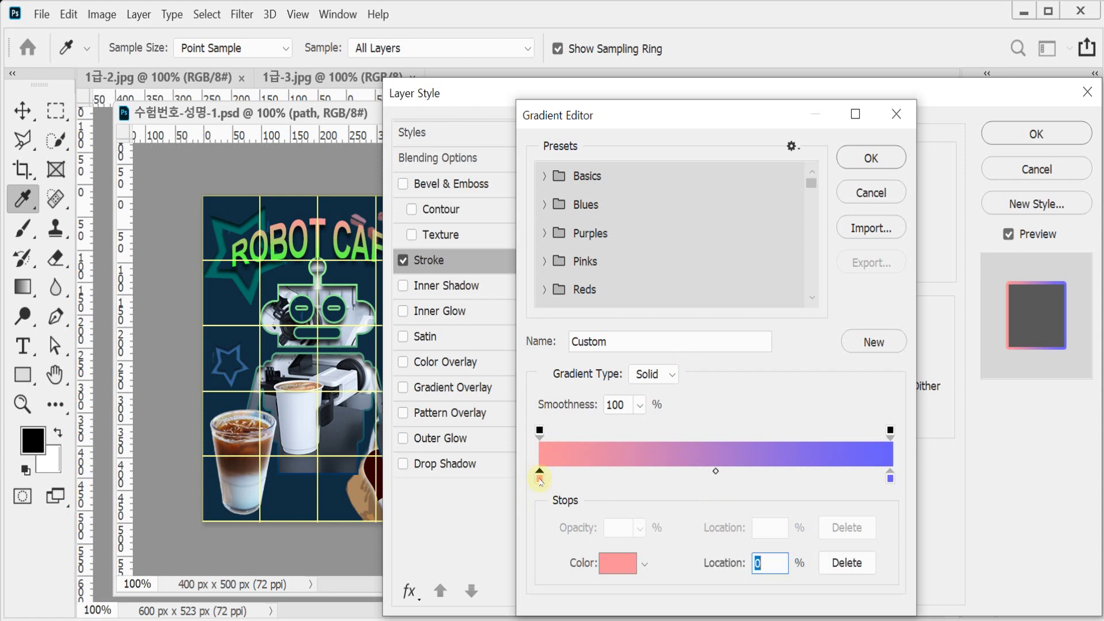
double_click(539, 478)
text(0)
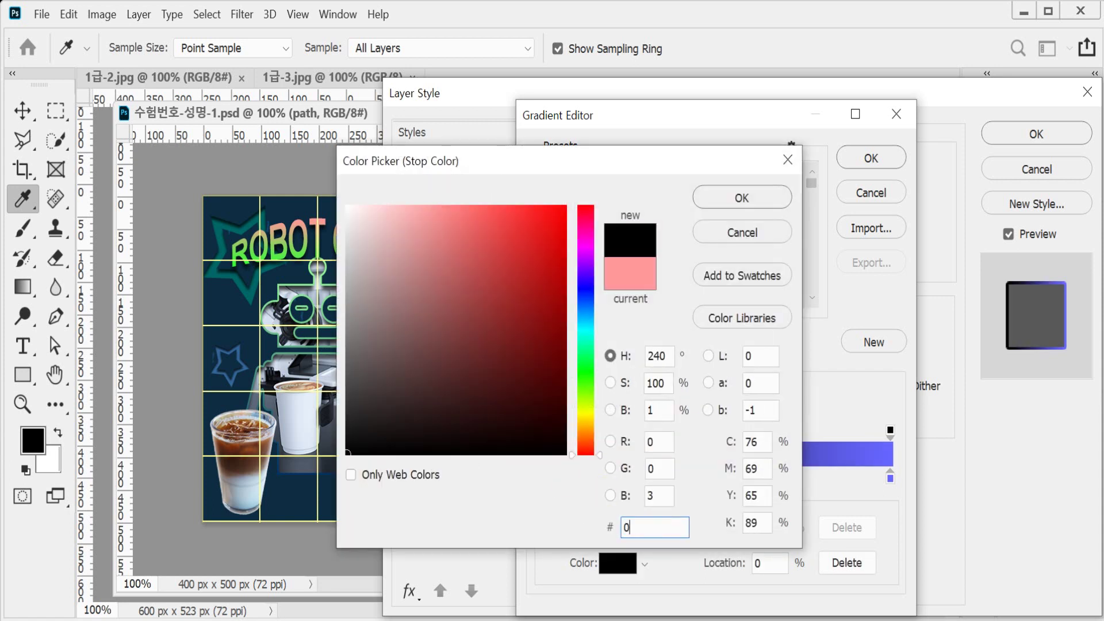
text(36)
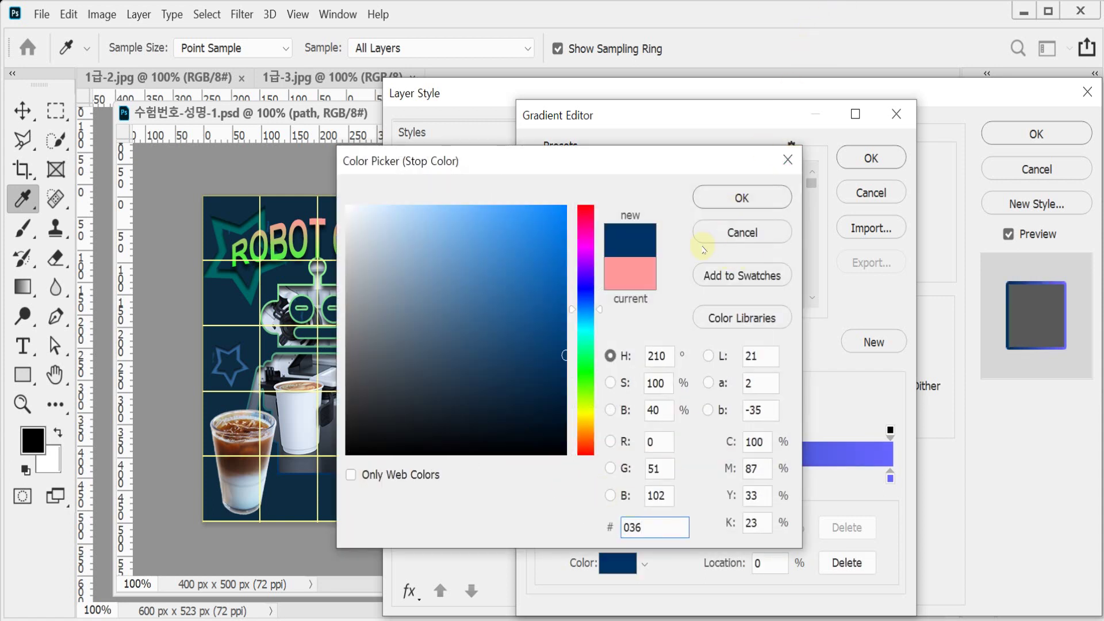
click(720, 195)
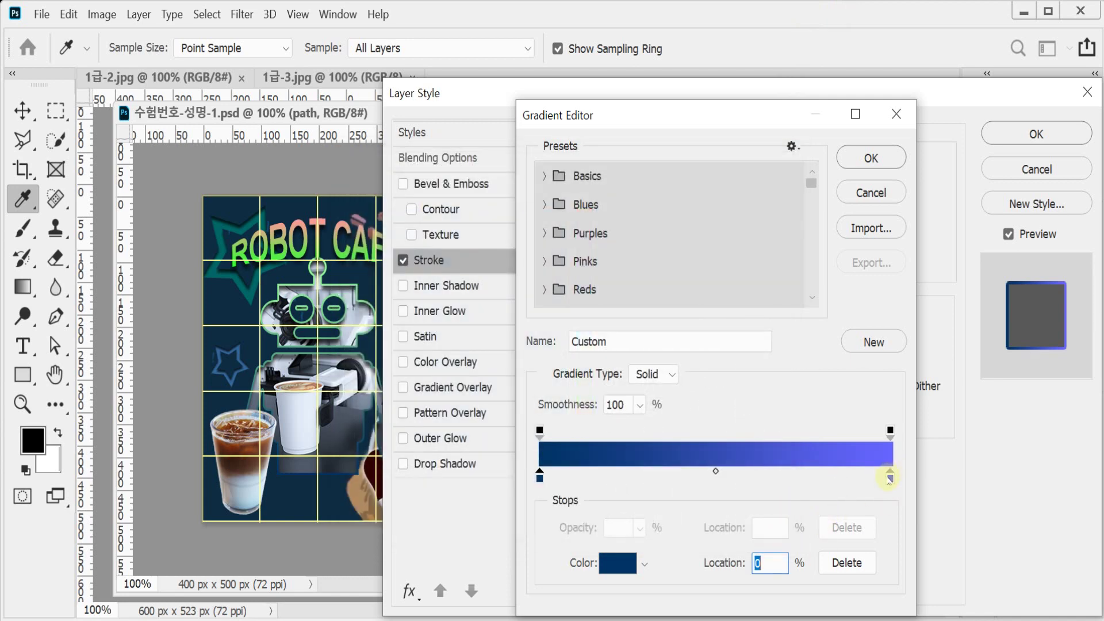
double_click(890, 478)
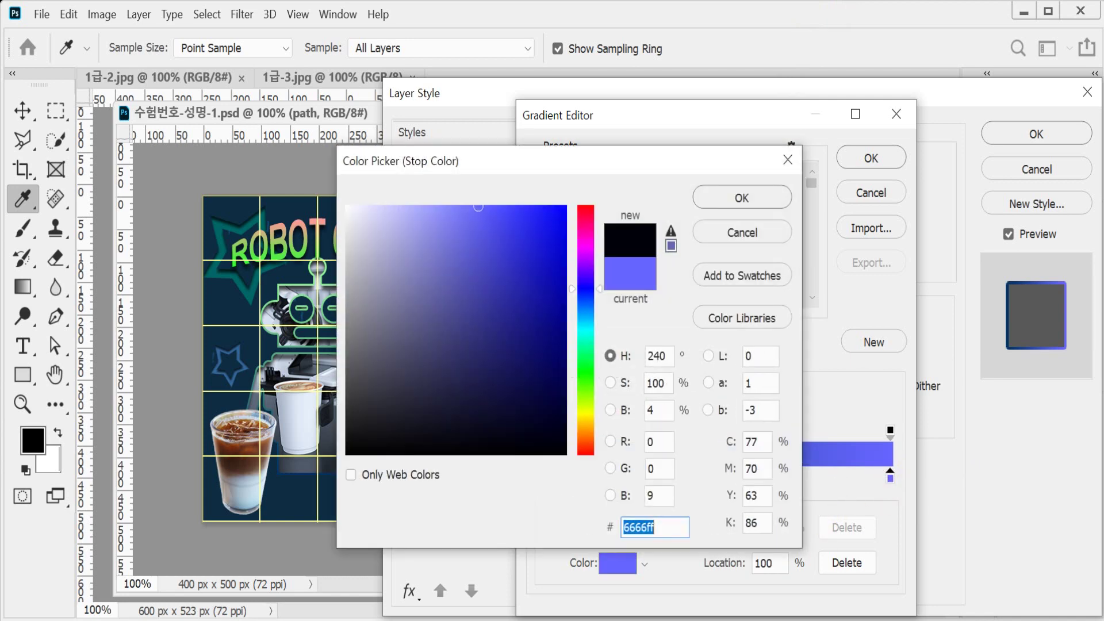
text(9f9)
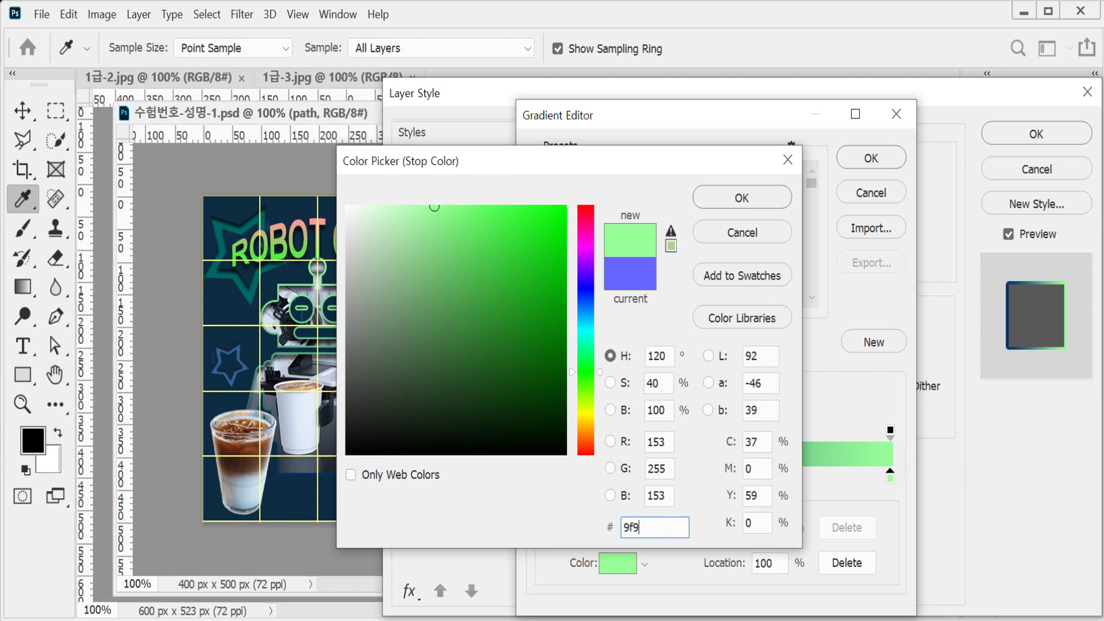
click(741, 197)
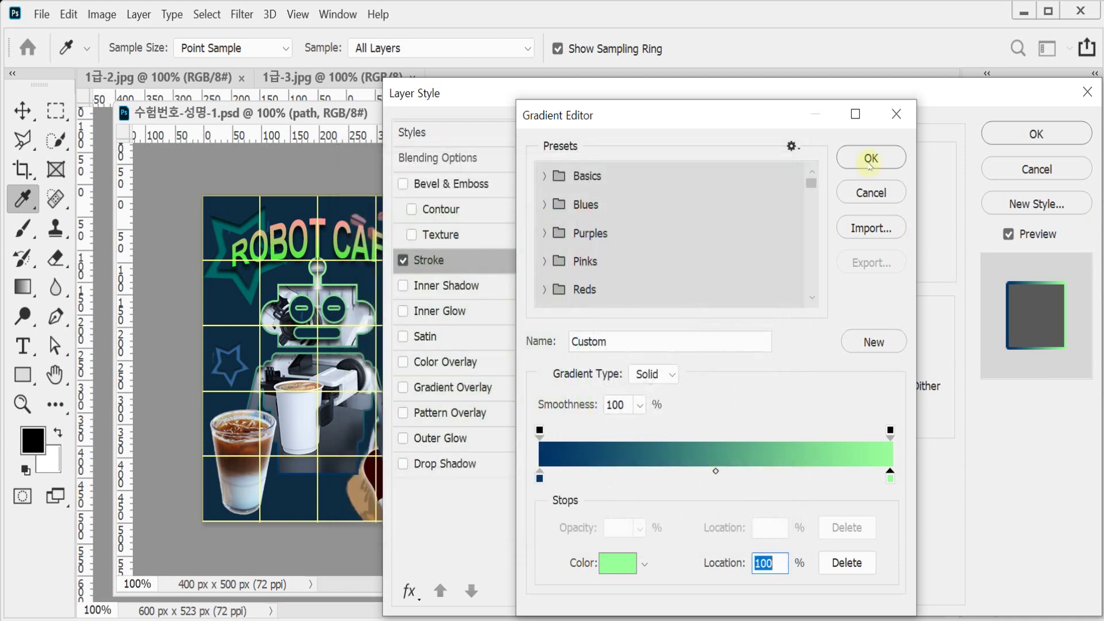
click(870, 158)
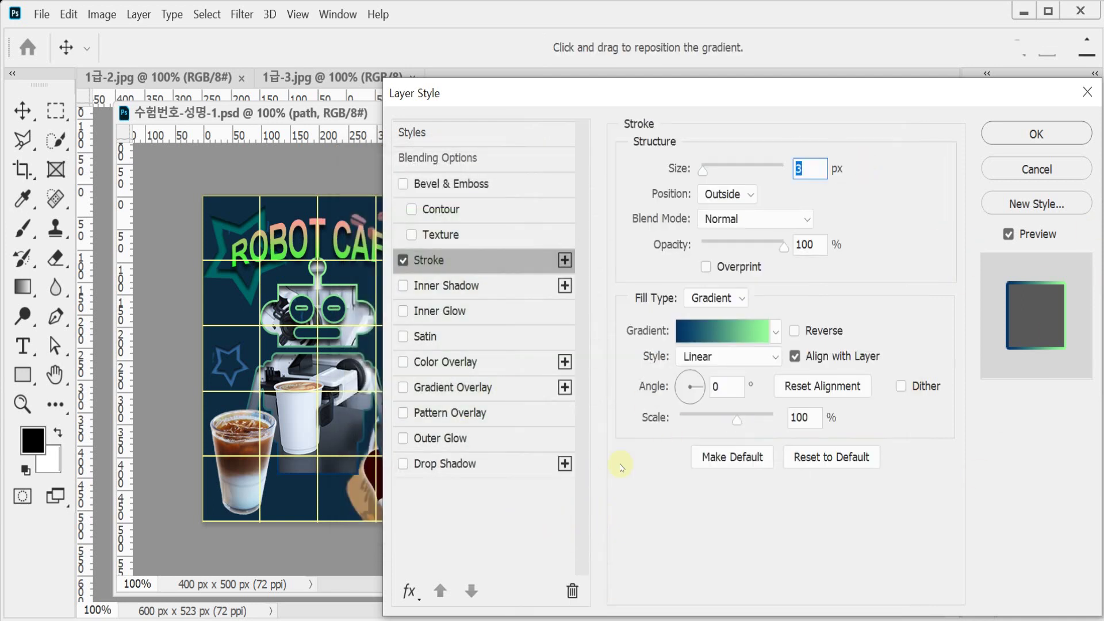
Set the stroke gradient's angle to 90°.
mouse_move(606, 92)
mouse_down()
mouse_move(939, 191)
mouse_move(934, 147)
mouse_move(702, 95)
mouse_up()
click(837, 389)
text(90)
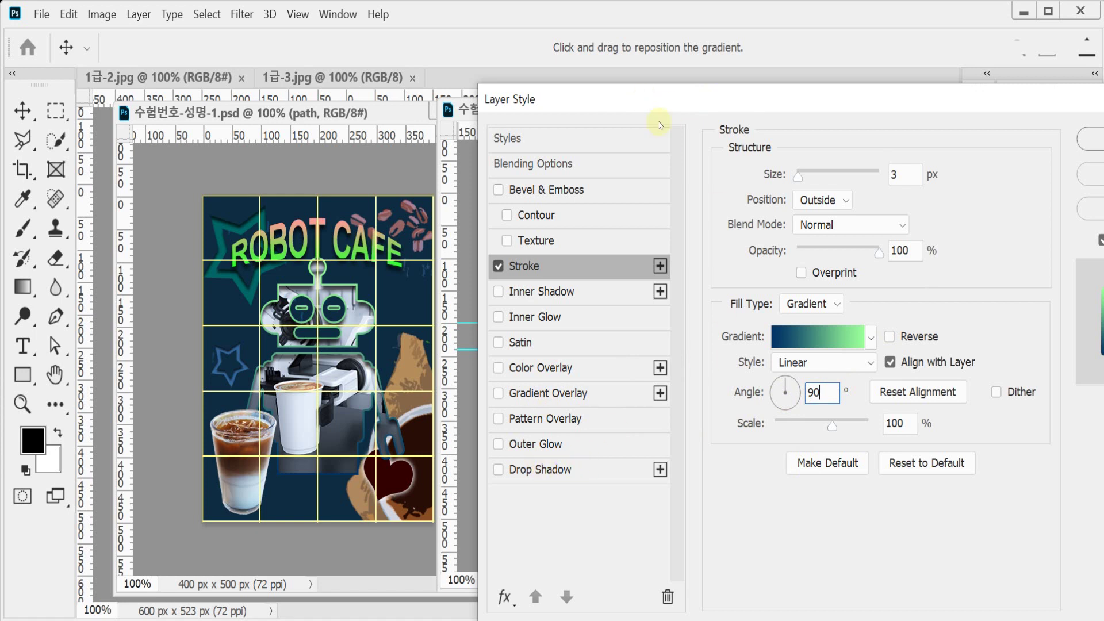
Add an Inner Shadow with a distance of 10 px to the path layer, apply the layer style and save the document.
click(563, 291)
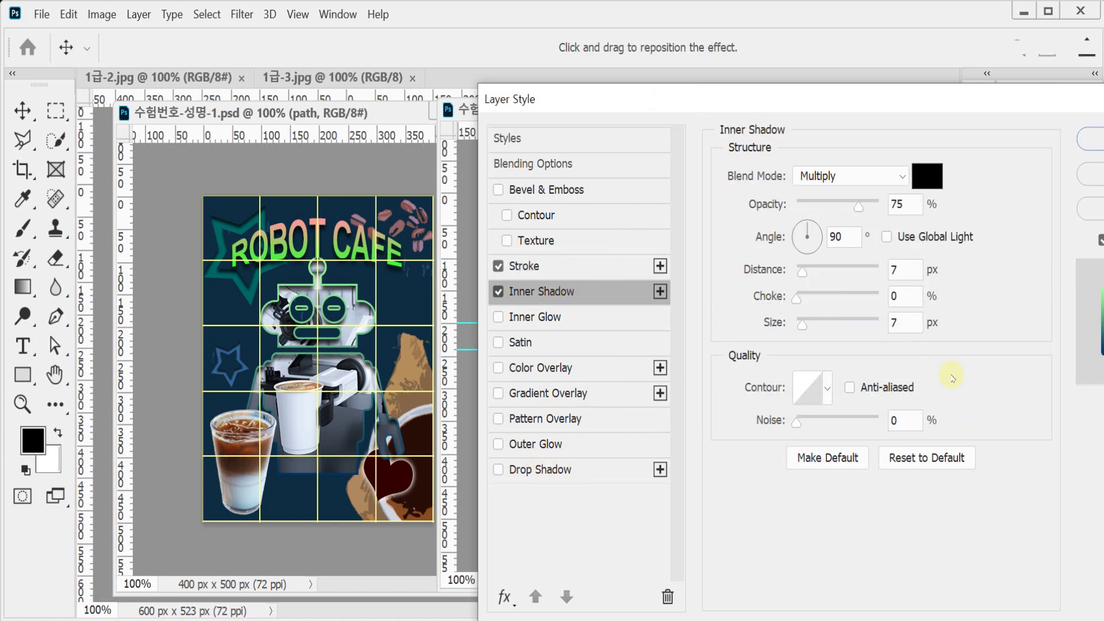
double_click(907, 268)
text(10)
key(Return)
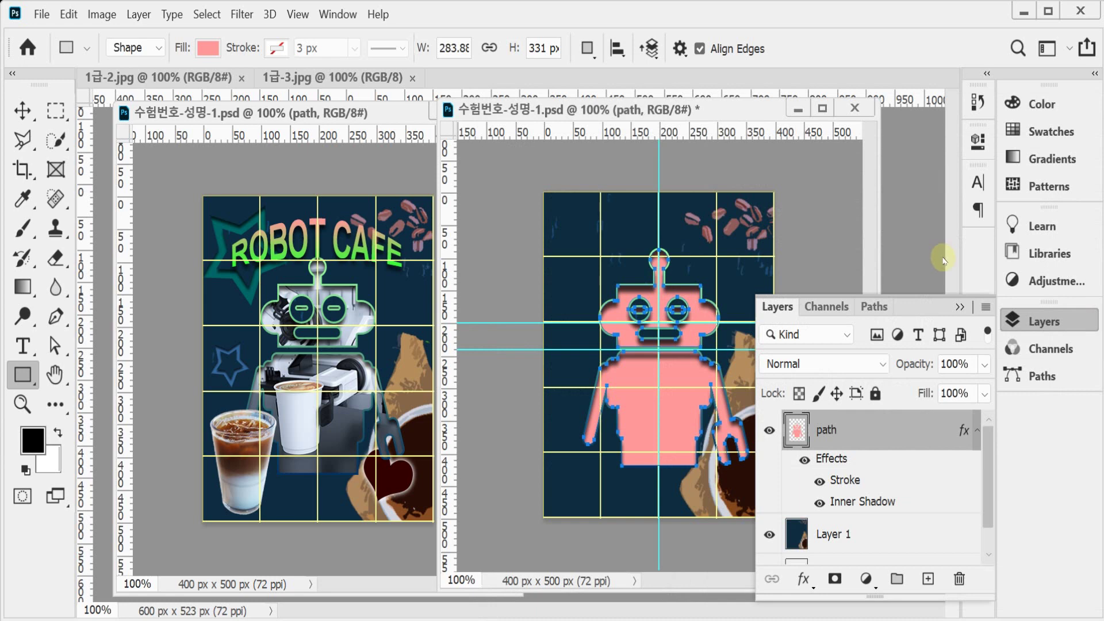
key(ctrl+s)
Draw a rectangle about 239 x 118 px extending from the vertical guide across the robot's torso with the Rectangle tool.
drag(657, 363, 795, 432)
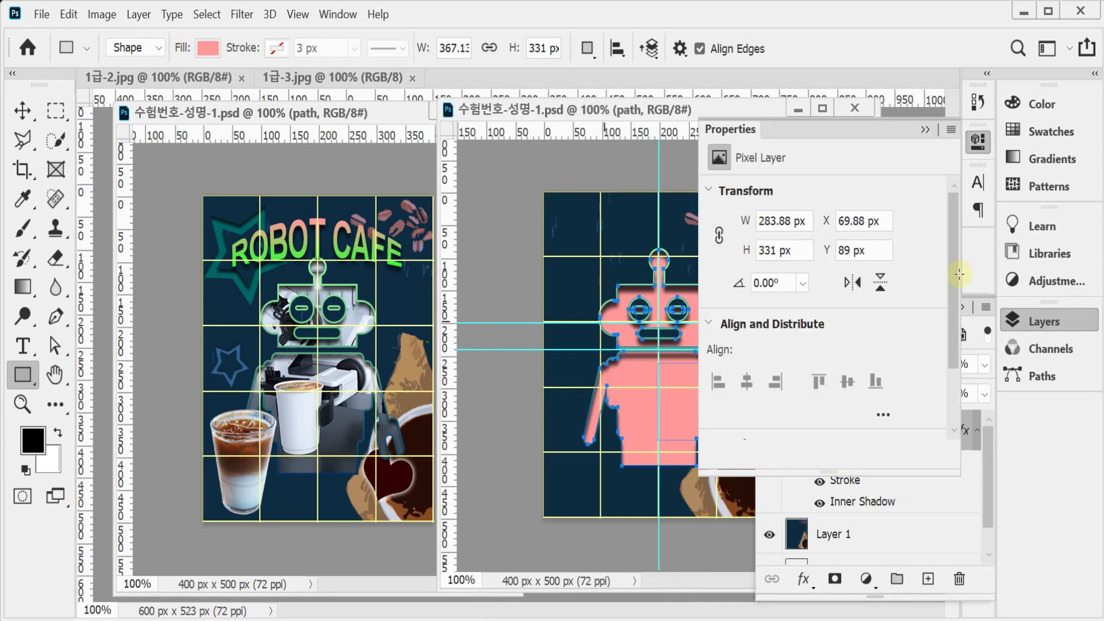
click(1035, 322)
click(1041, 323)
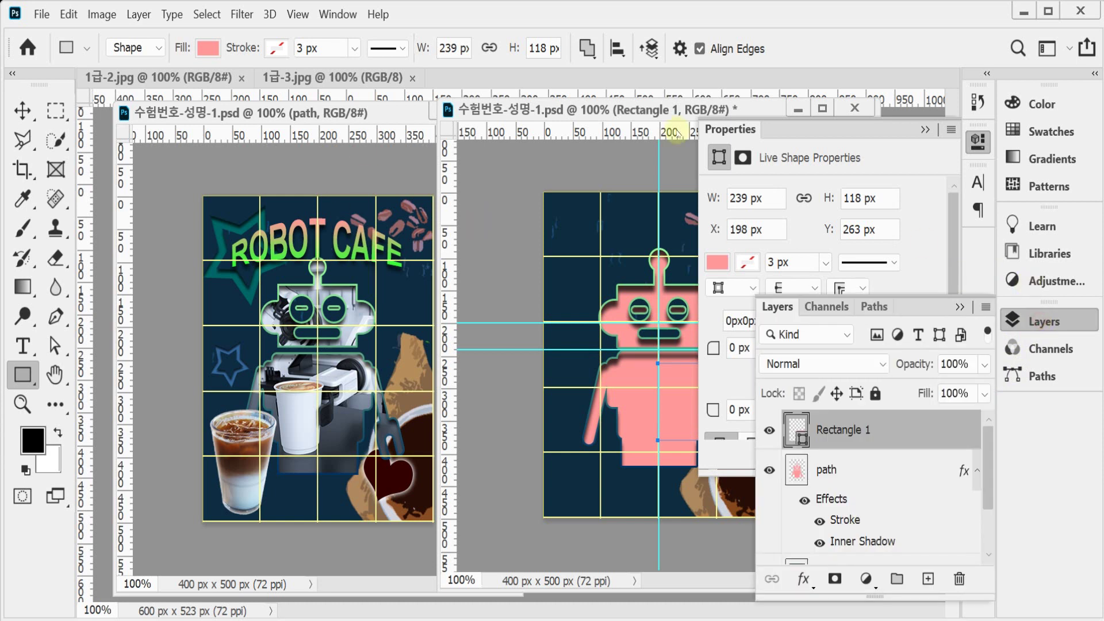
click(978, 140)
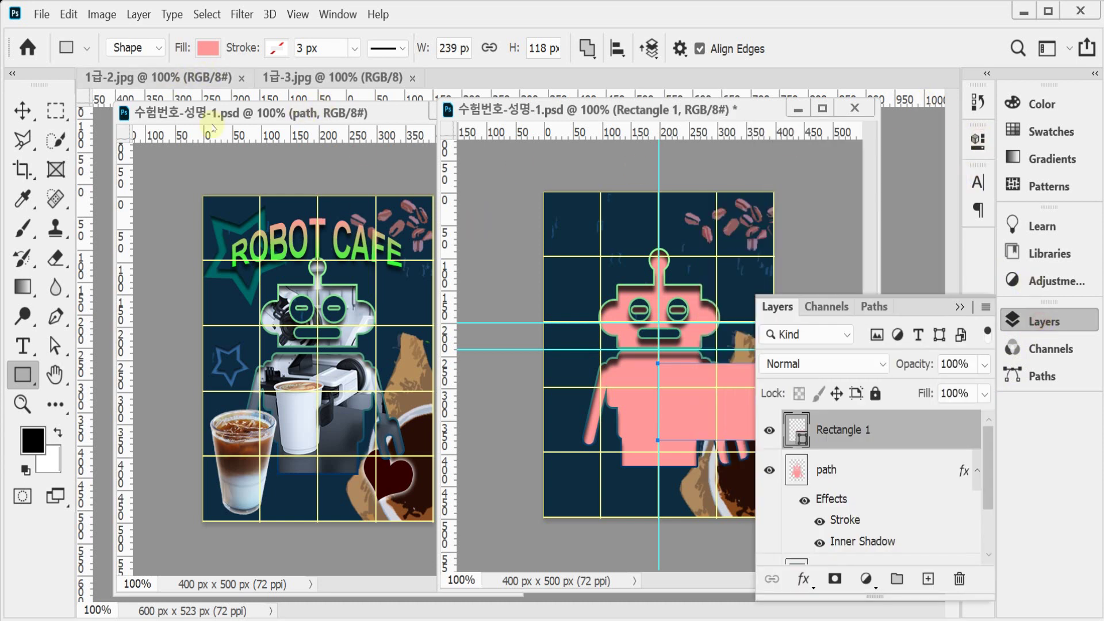
Move both poster windows slightly down and undock 1급-2.jpg into its own floating window.
drag(315, 118, 304, 149)
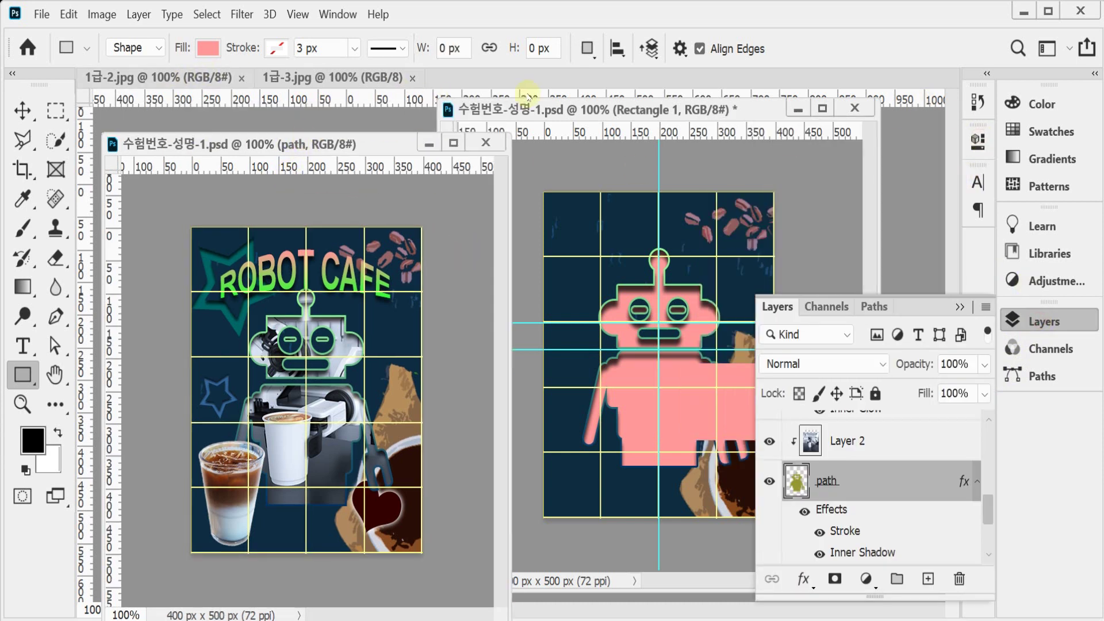
drag(520, 124, 517, 154)
drag(143, 76, 254, 205)
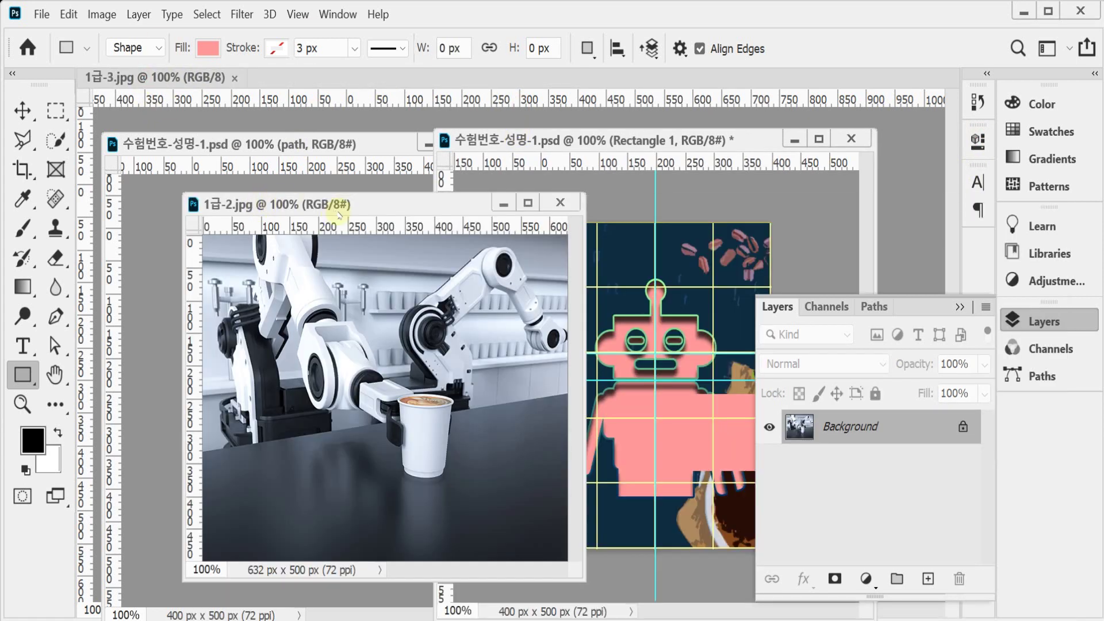
Copy the entire 1급-2.jpg image, close its window, and paste the image into the working poster document.
key(ctrl+a)
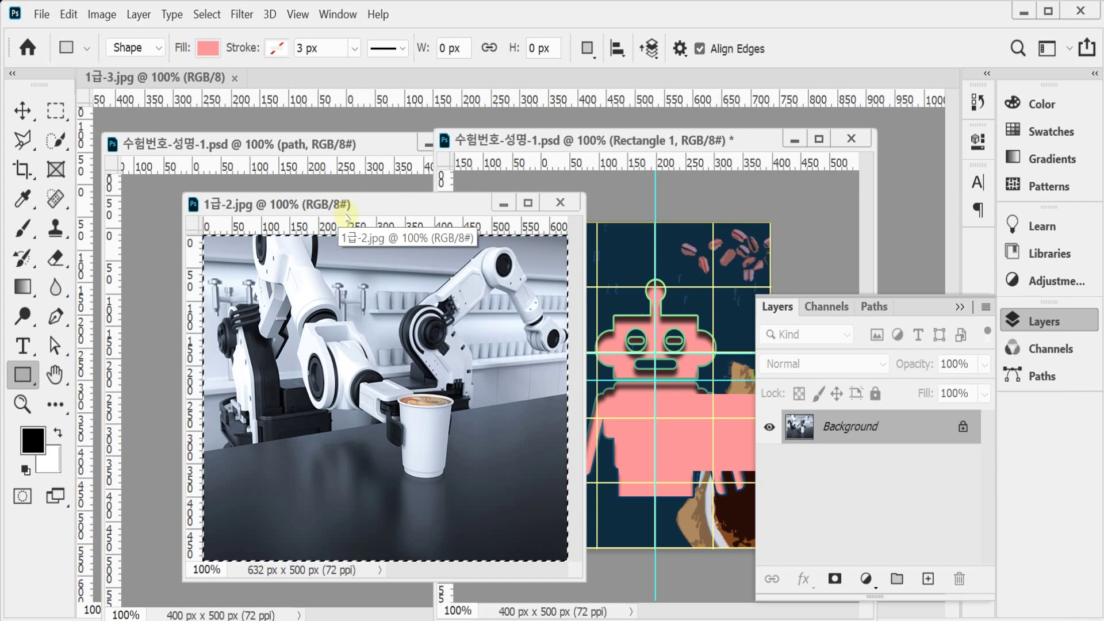
key(ctrl+w)
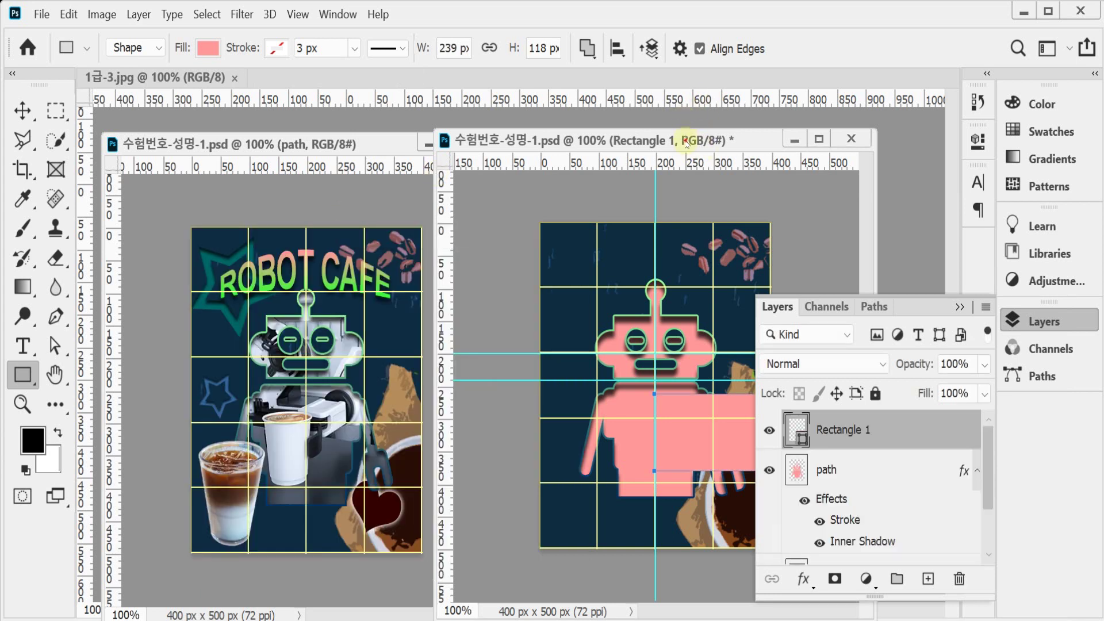
key(ctrl+v)
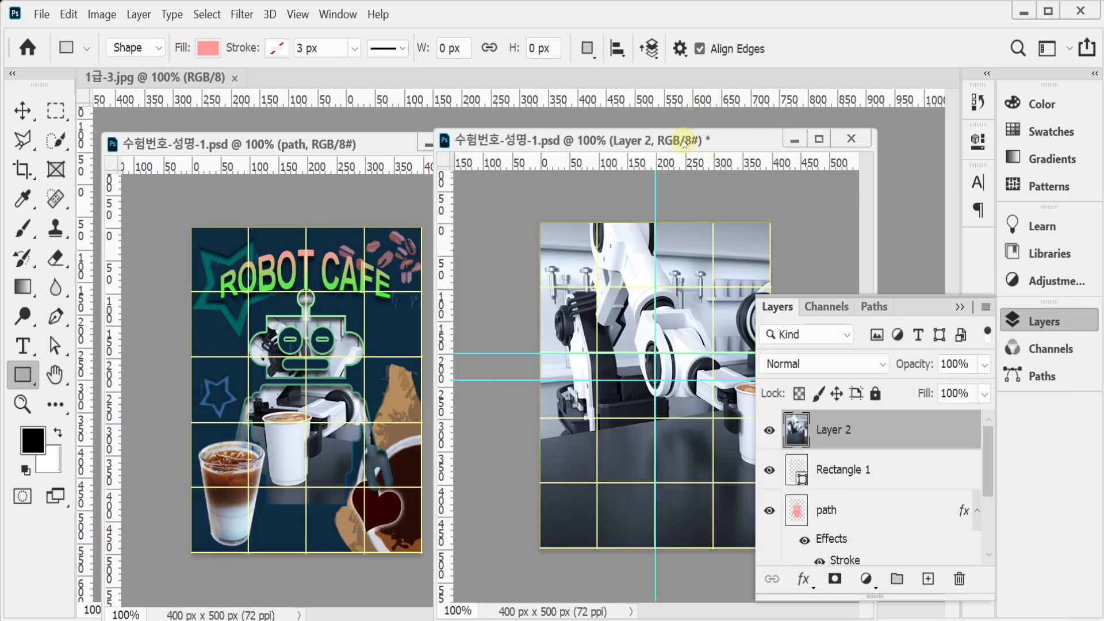
Delete the Rectangle 1 layer from the poster document.
click(868, 470)
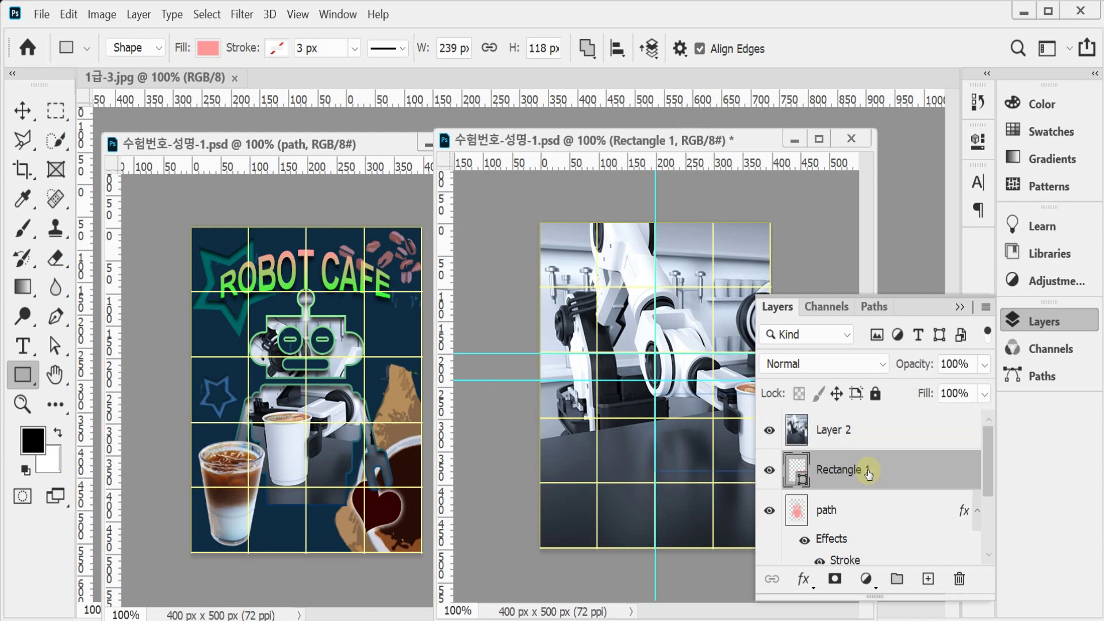
key(Delete)
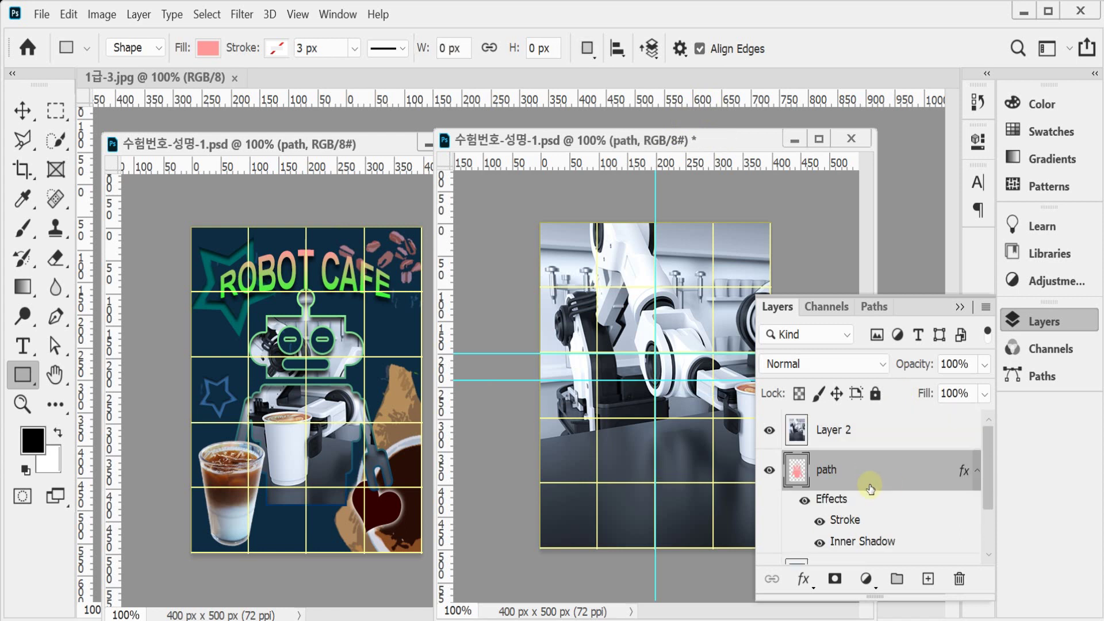
click(1029, 319)
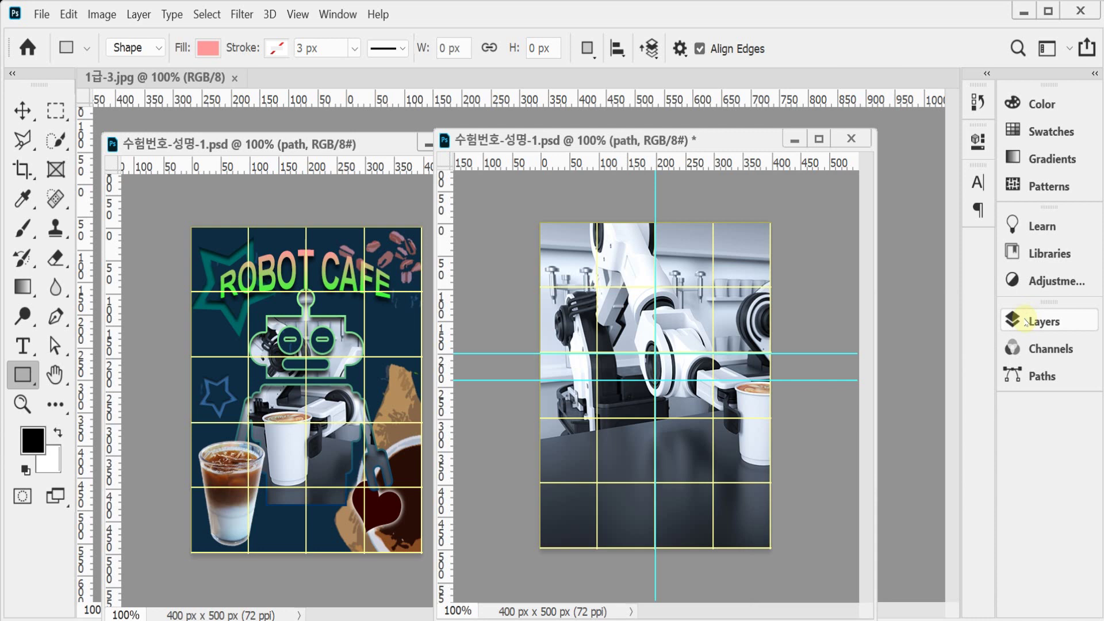
key(ctrl+t)
key(u)
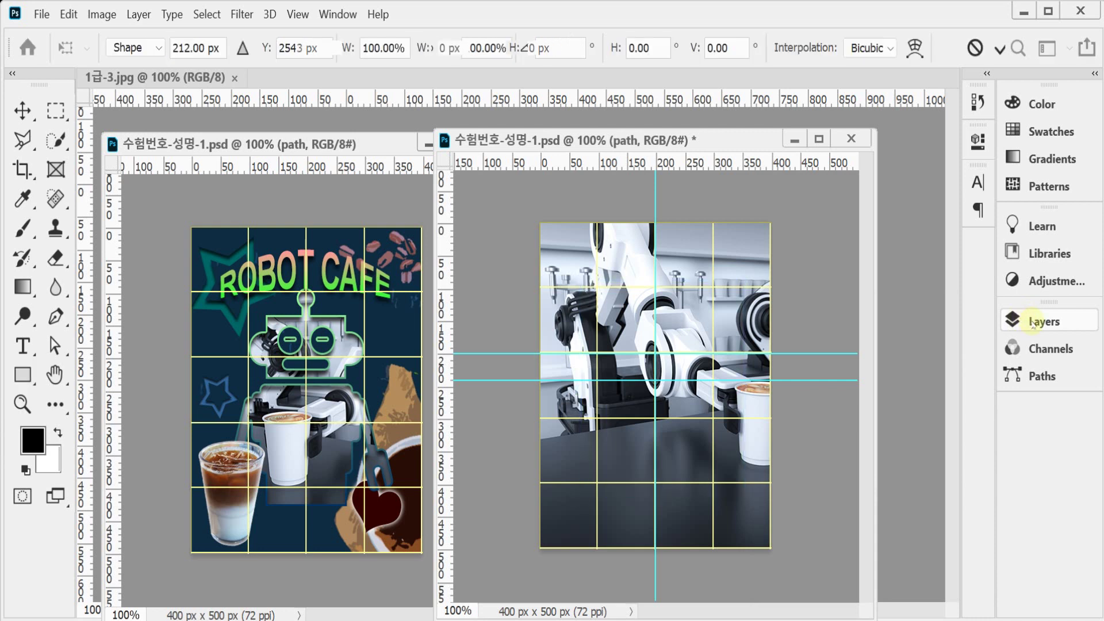
Clip the pasted photo on Layer 2 to the robot-shaped path layer with a clipping mask.
click(1032, 321)
click(881, 437)
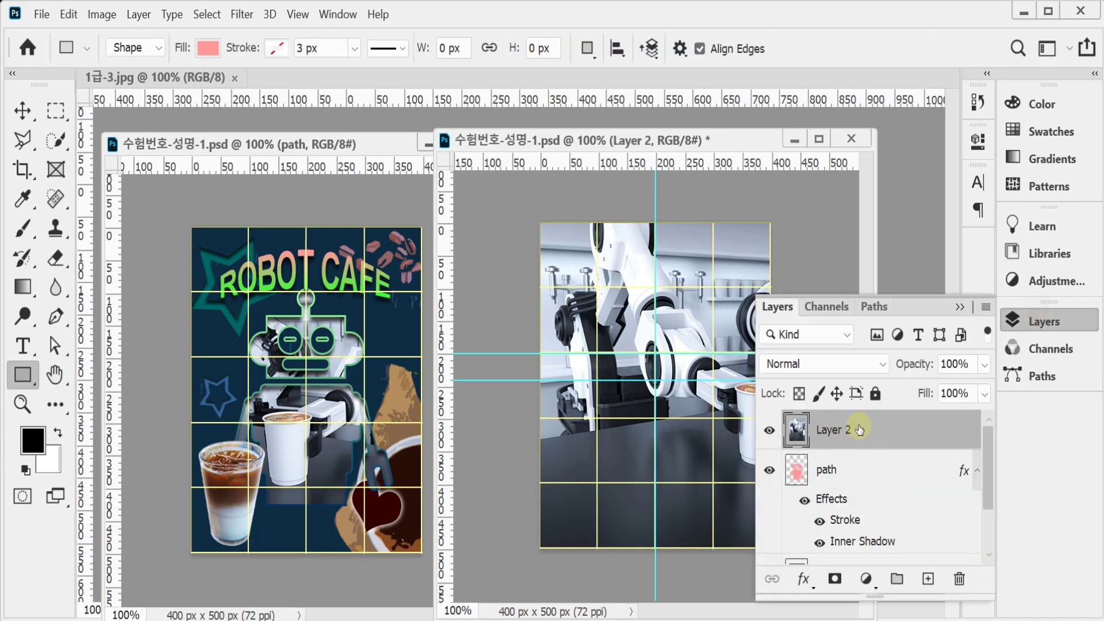
alt+click(894, 449)
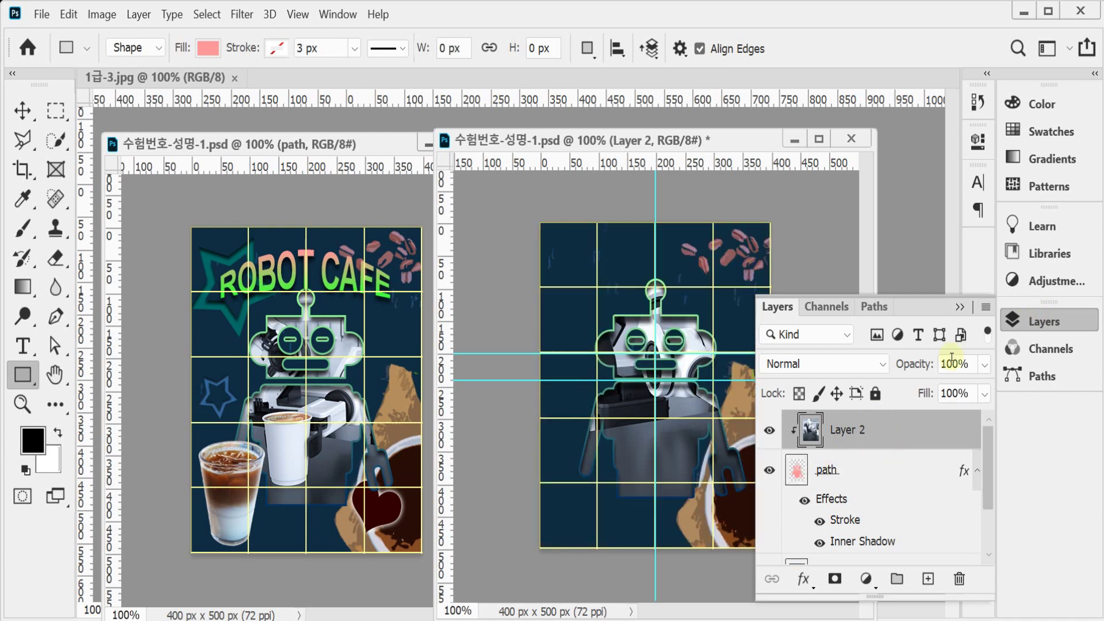
Free Transform the clipped photo on Layer 2 and flip it horizontally.
click(1025, 321)
key(ctrl+t)
right_click(680, 432)
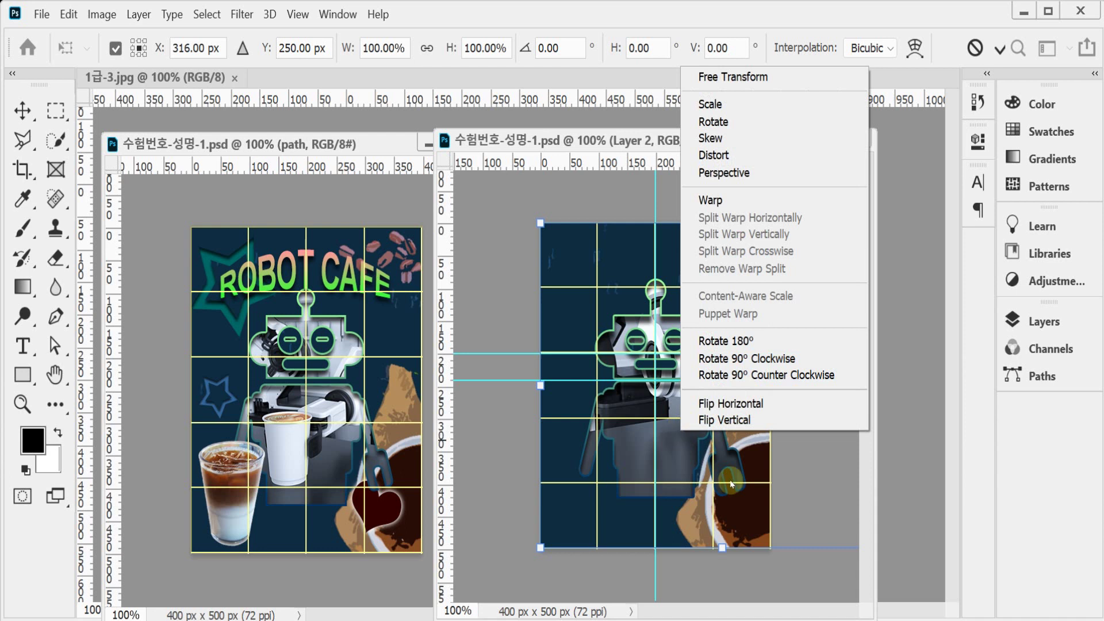
click(747, 404)
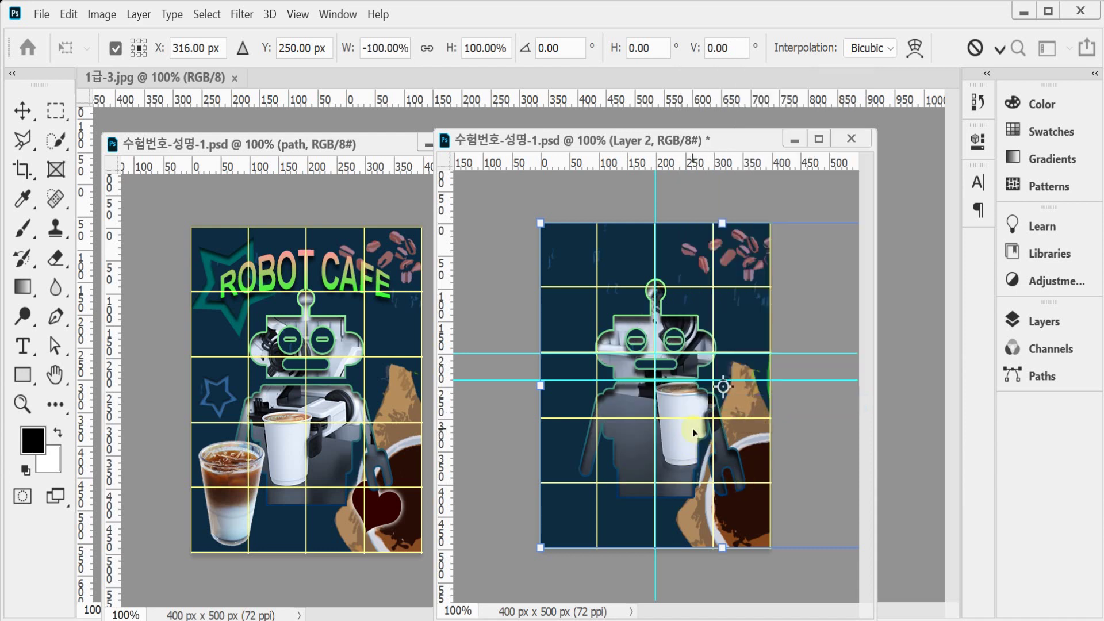
Scale down and reposition the flipped photo so the paper cup sits in the left half of the robot's torso, apply the transform and save.
drag(692, 429, 643, 448)
drag(854, 236, 806, 266)
drag(670, 472, 686, 460)
drag(831, 270, 828, 270)
drag(738, 459, 737, 459)
key(Escape)
key(u)
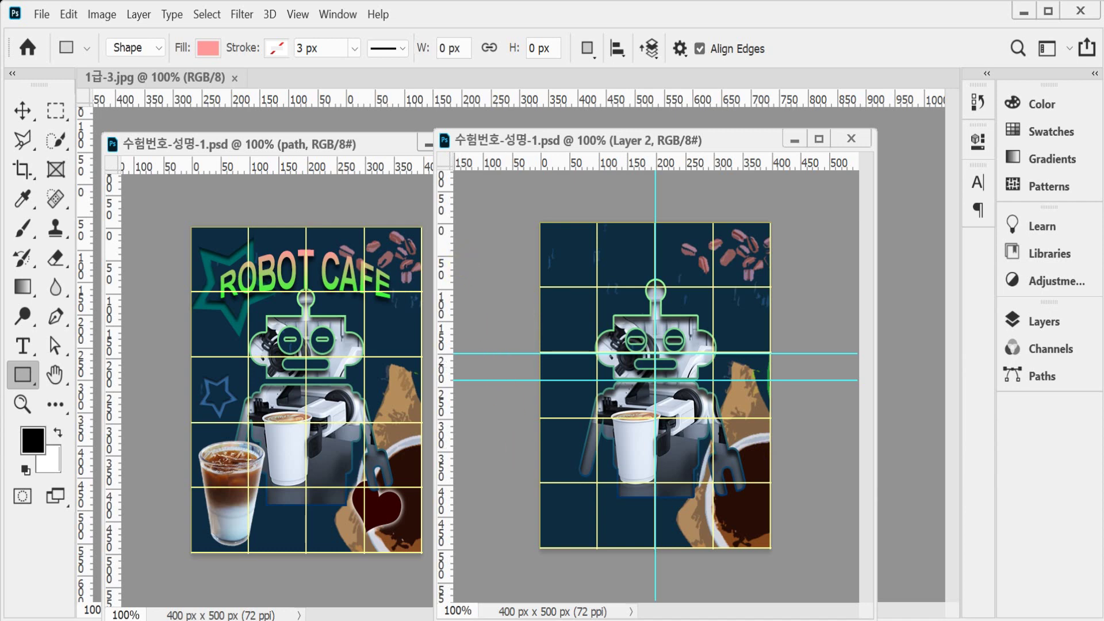
Undock 1급-3.jpg into its own floating window, enlarge it to show the whole image, and activate the Pen tool.
drag(182, 80, 329, 139)
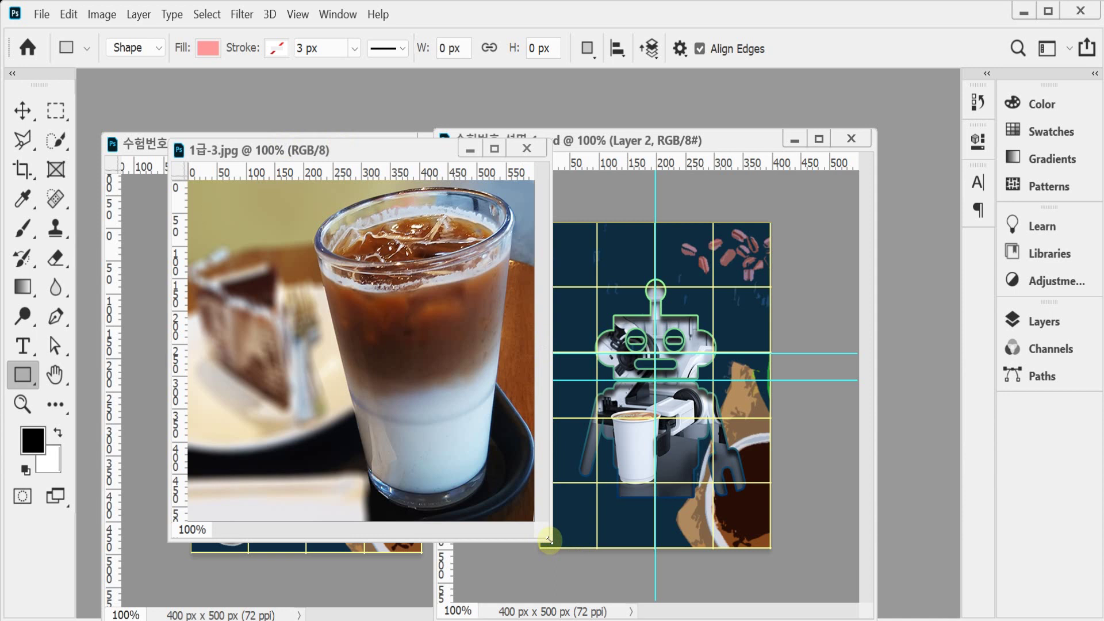
drag(550, 538, 576, 560)
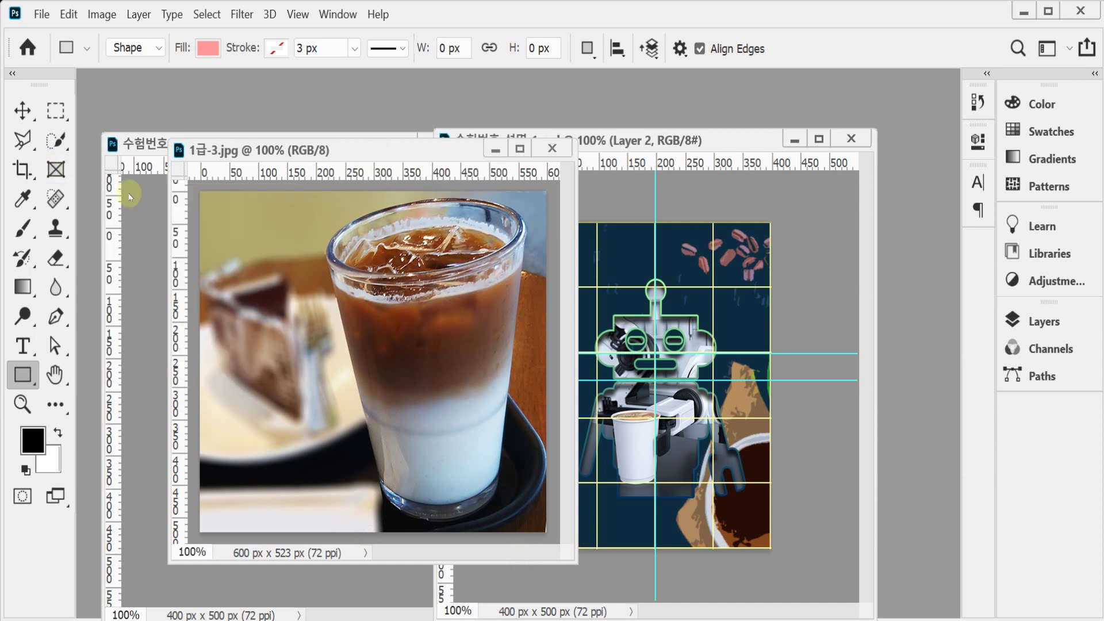
right_click(56, 318)
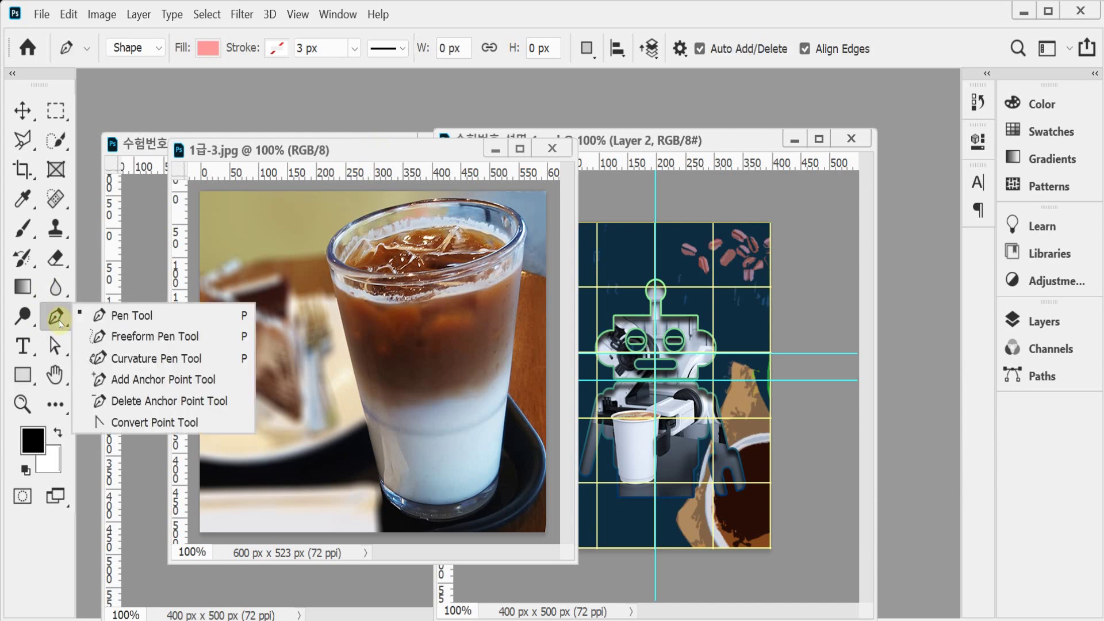
click(118, 313)
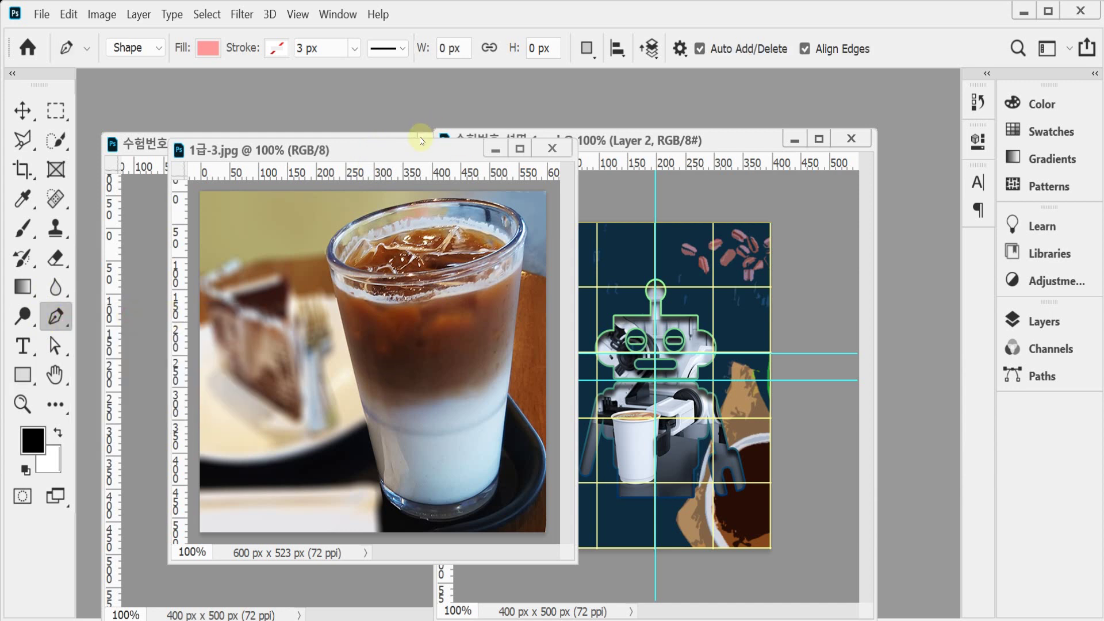
drag(420, 141, 423, 95)
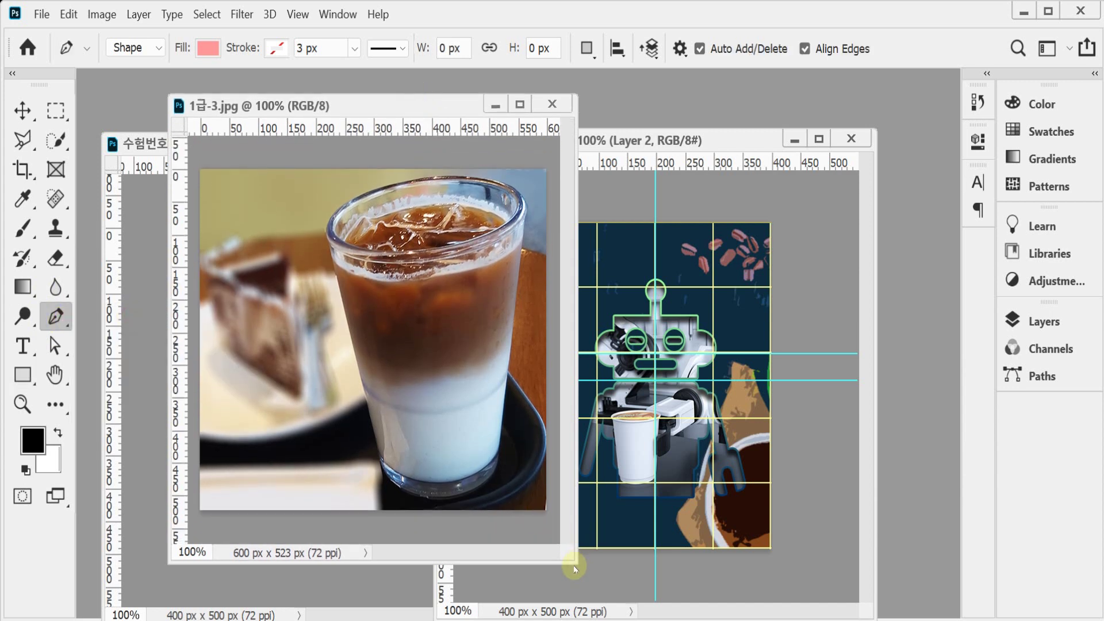
drag(574, 564, 652, 597)
ctrl+space+click(525, 463)
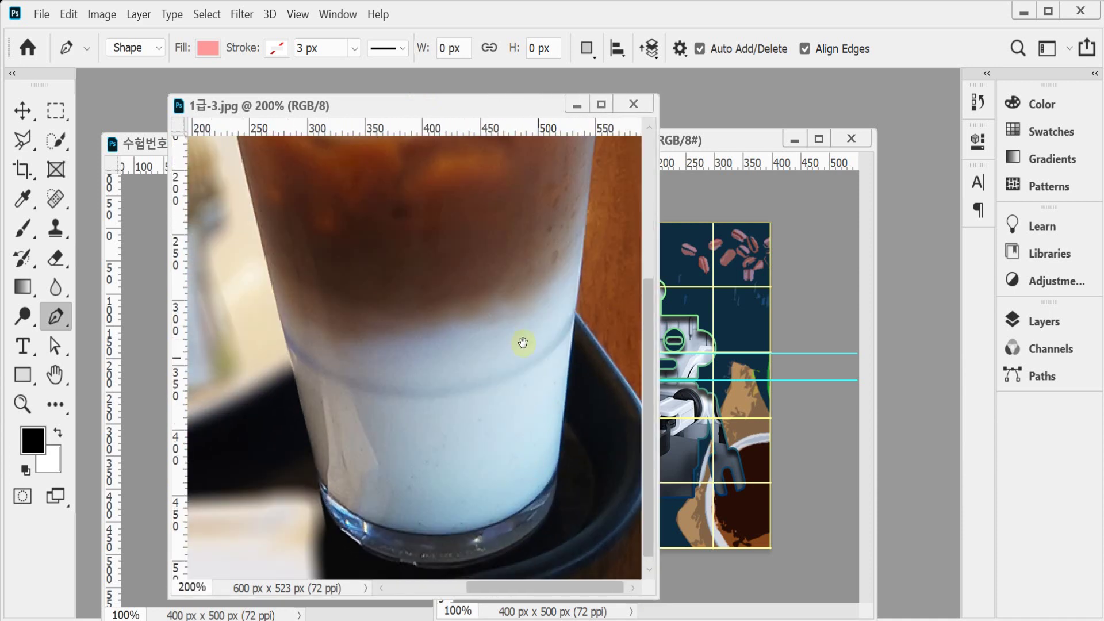
drag(521, 340, 522, 323)
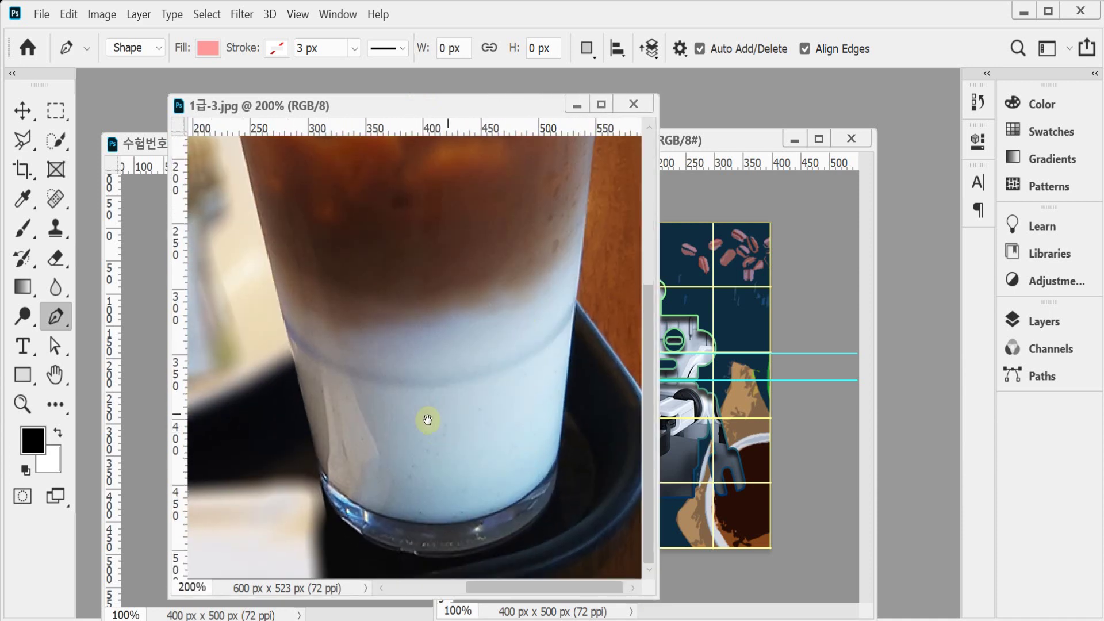
click(329, 505)
ctrl+alt+click(346, 378)
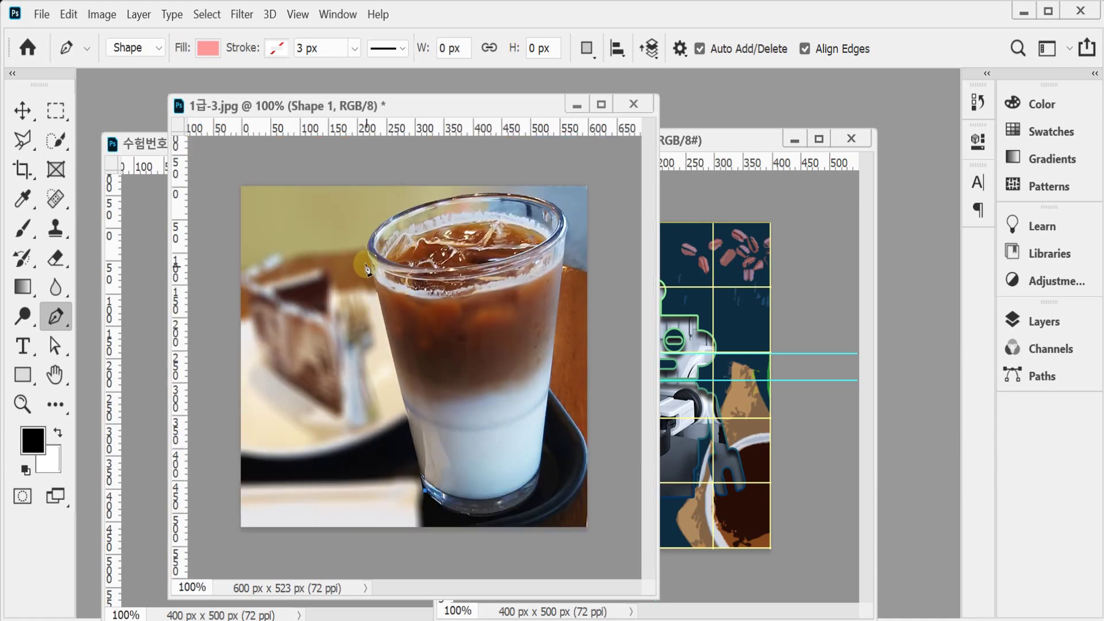
click(368, 254)
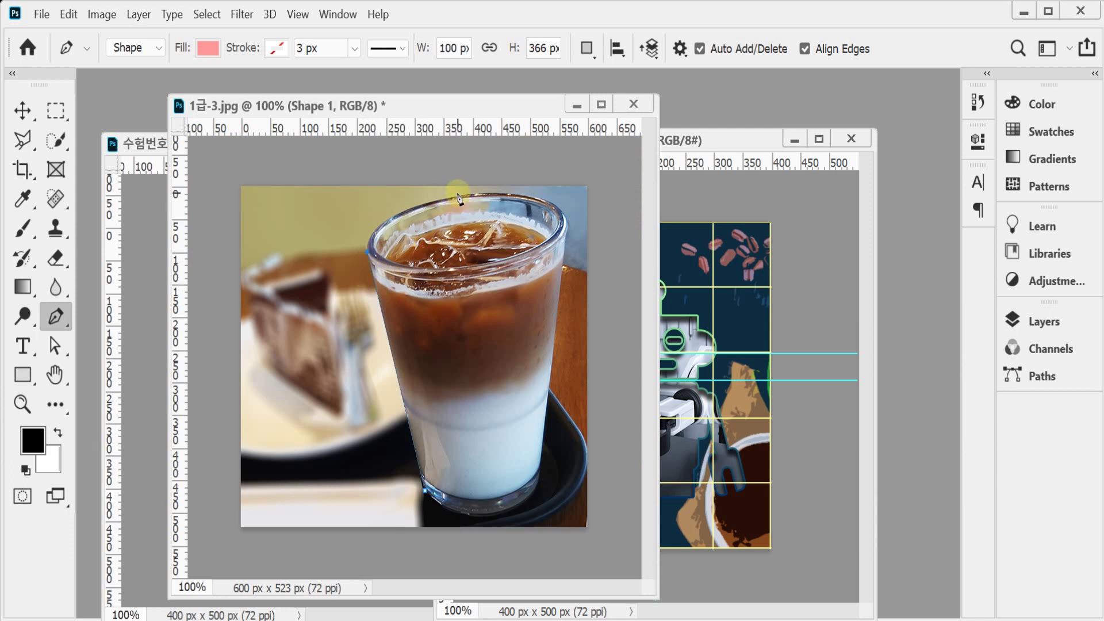
drag(457, 192, 544, 170)
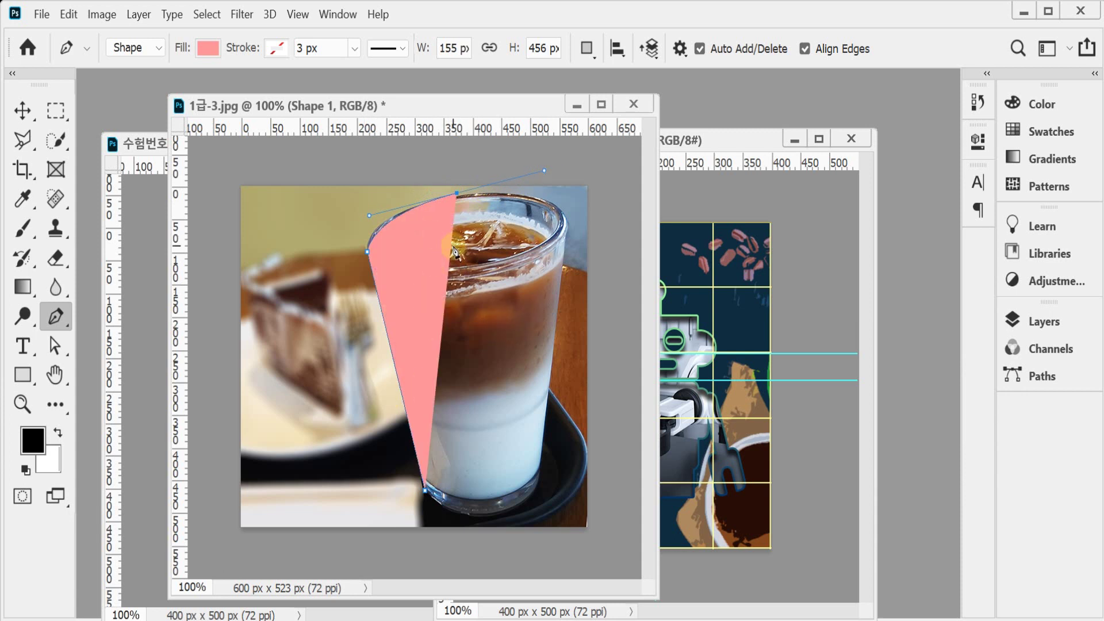
click(452, 196)
key(Delete)
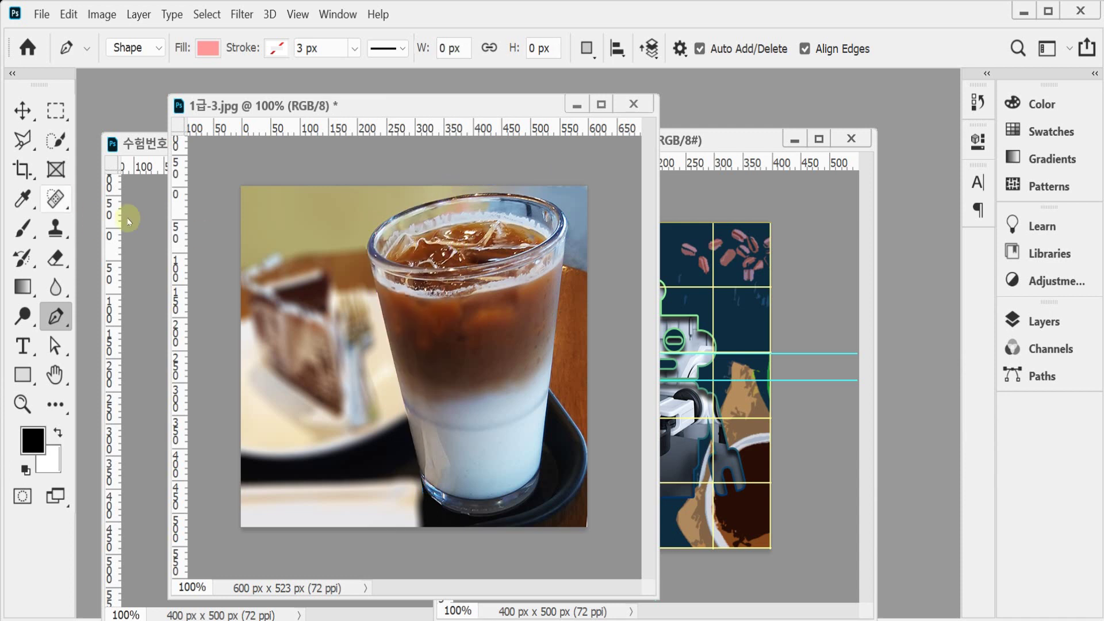
Set the Pen tool to Path mode with the Exclude Overlapping Shapes path operation.
click(133, 49)
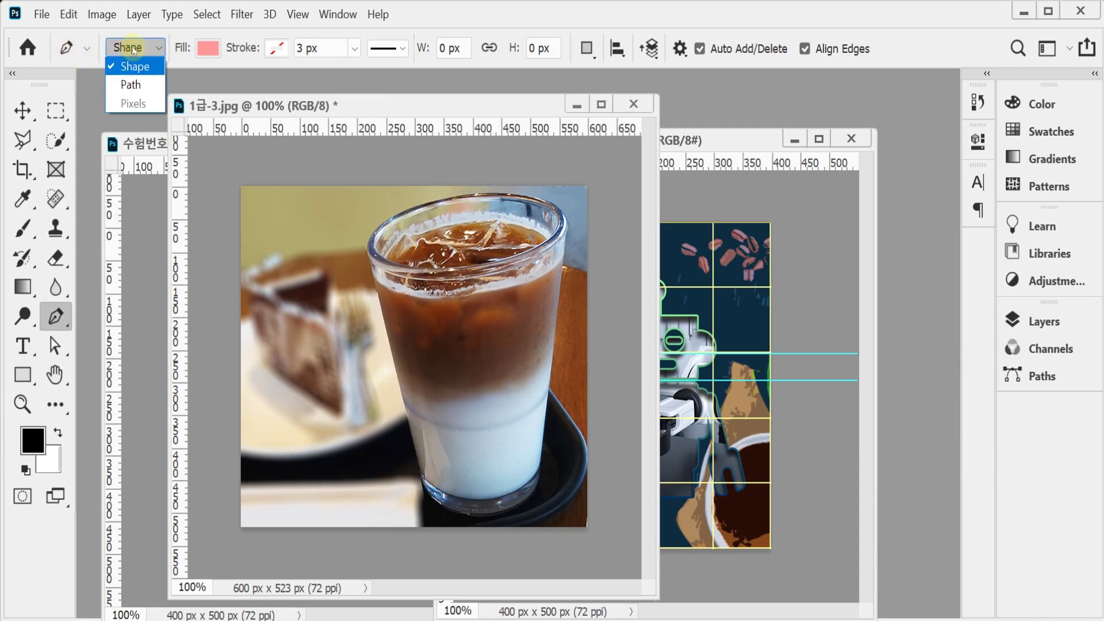
click(136, 84)
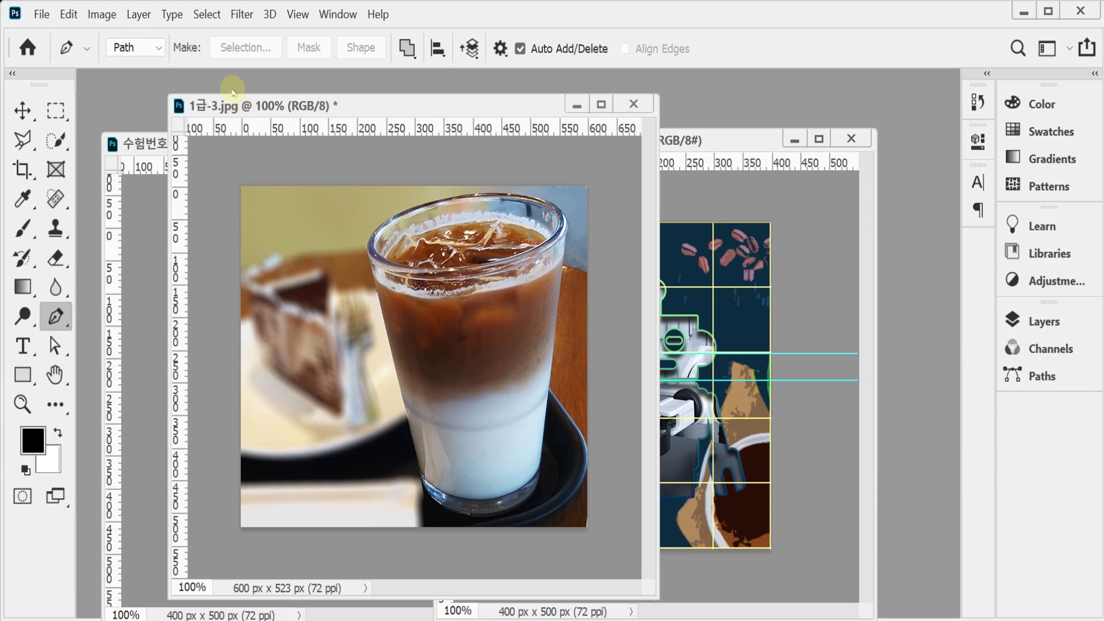
click(152, 48)
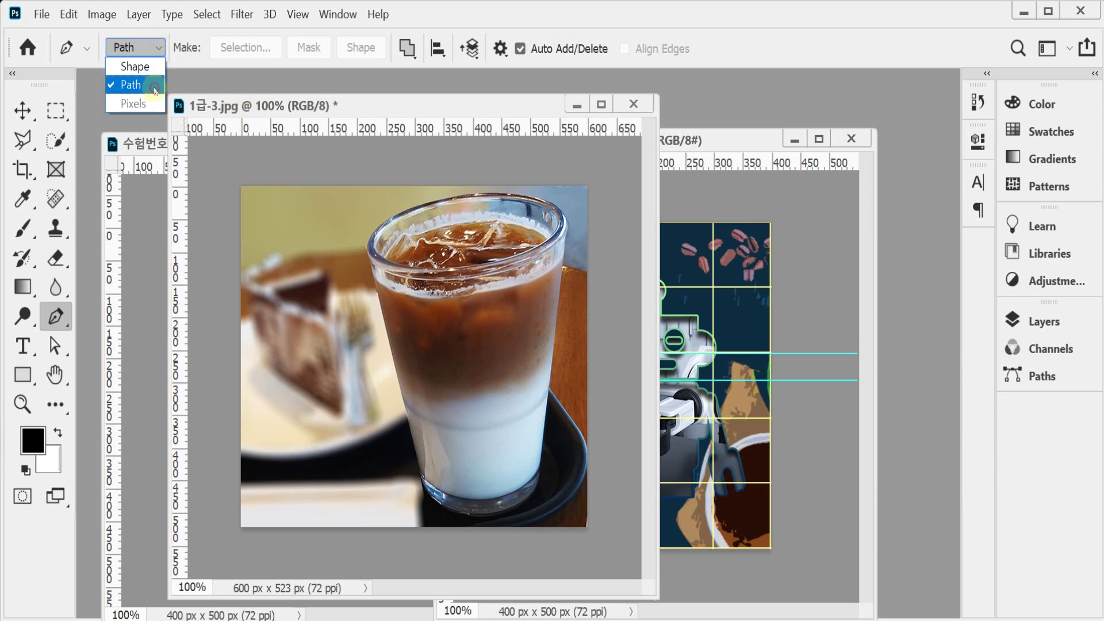
click(153, 50)
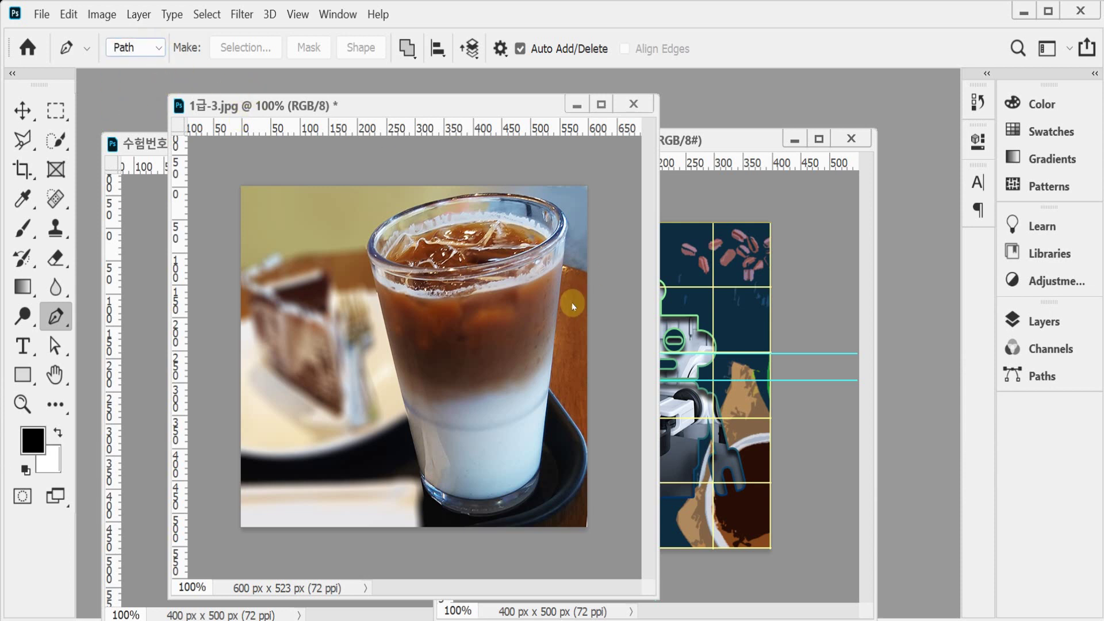
click(407, 48)
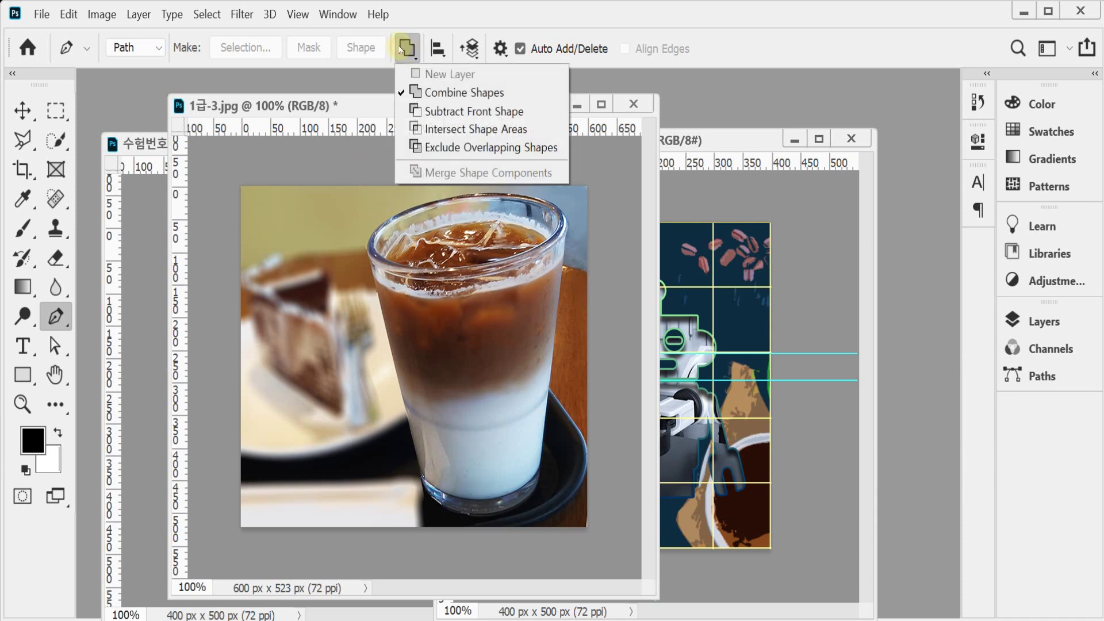
click(492, 148)
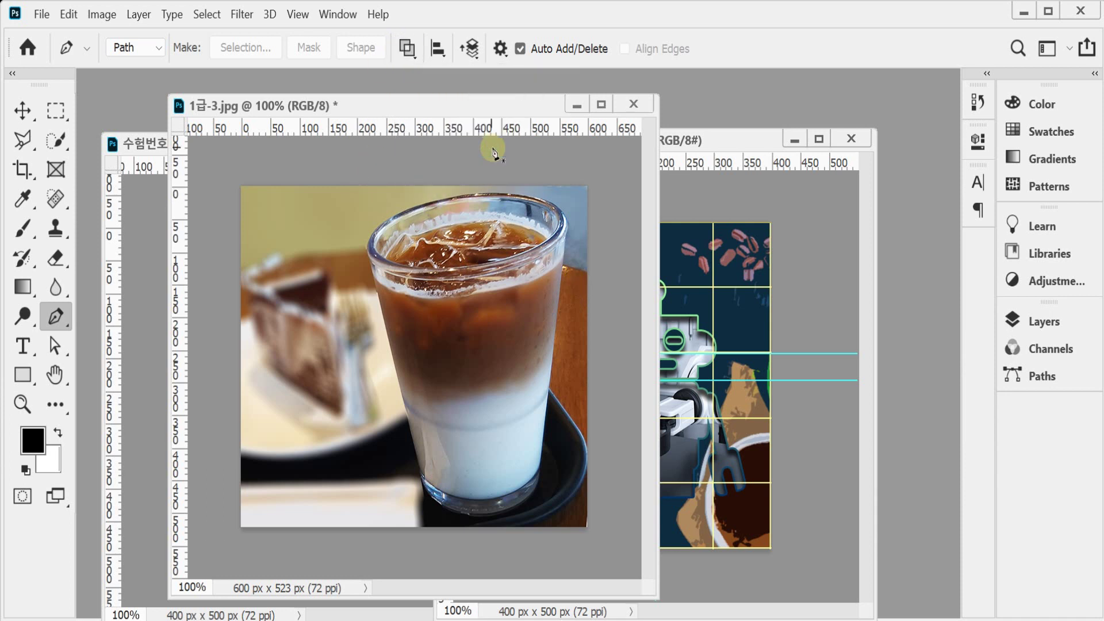
Trace the glass's left side and rim to its right edge with the Pen tool, adjusting the rim's curve handle to fit.
click(425, 494)
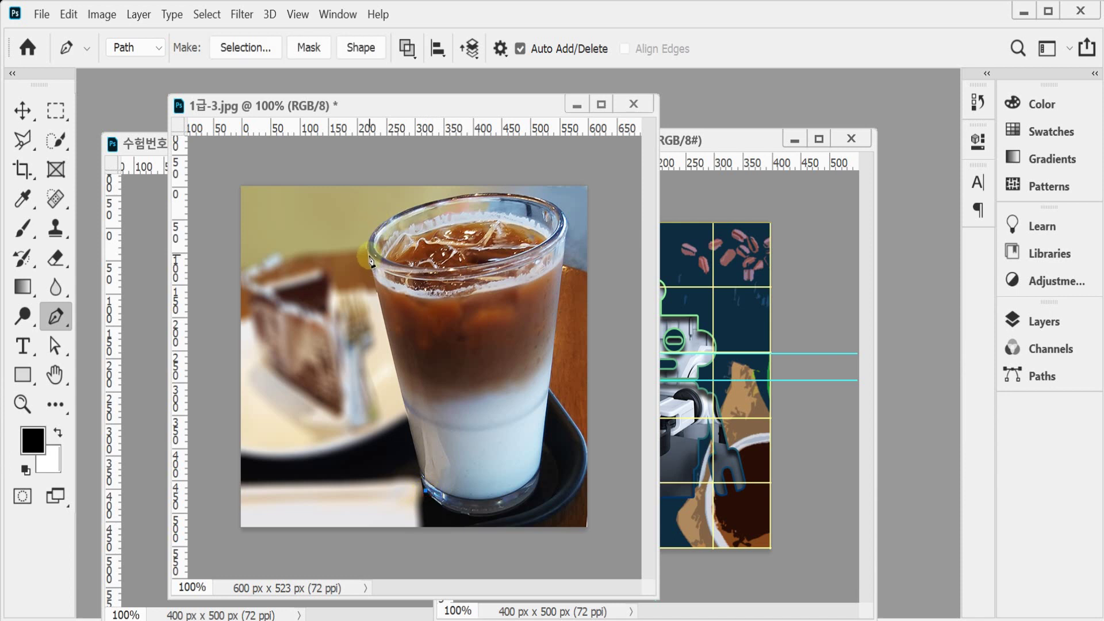
click(461, 194)
drag(474, 198, 552, 171)
drag(553, 167, 562, 171)
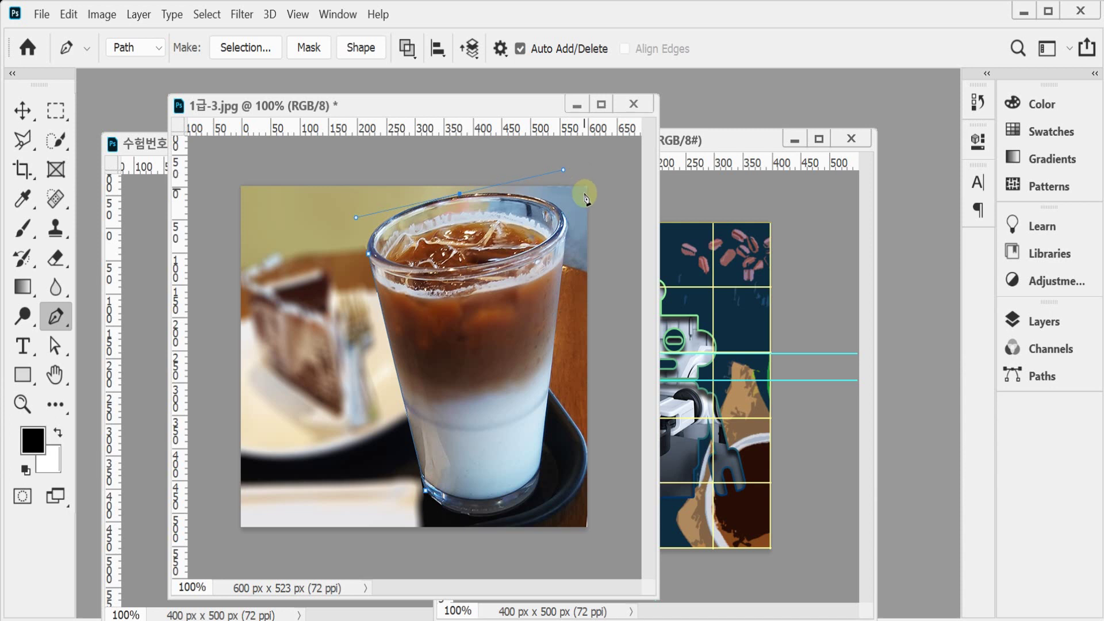
click(568, 223)
scroll(582, 279, up, 1)
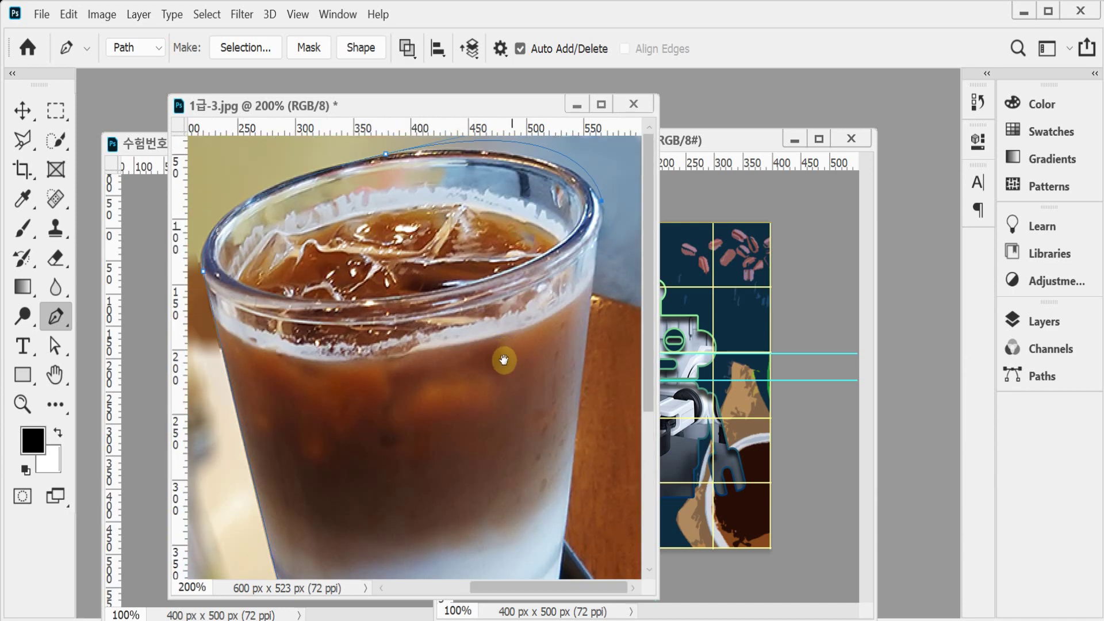
scroll(515, 196, down, 2)
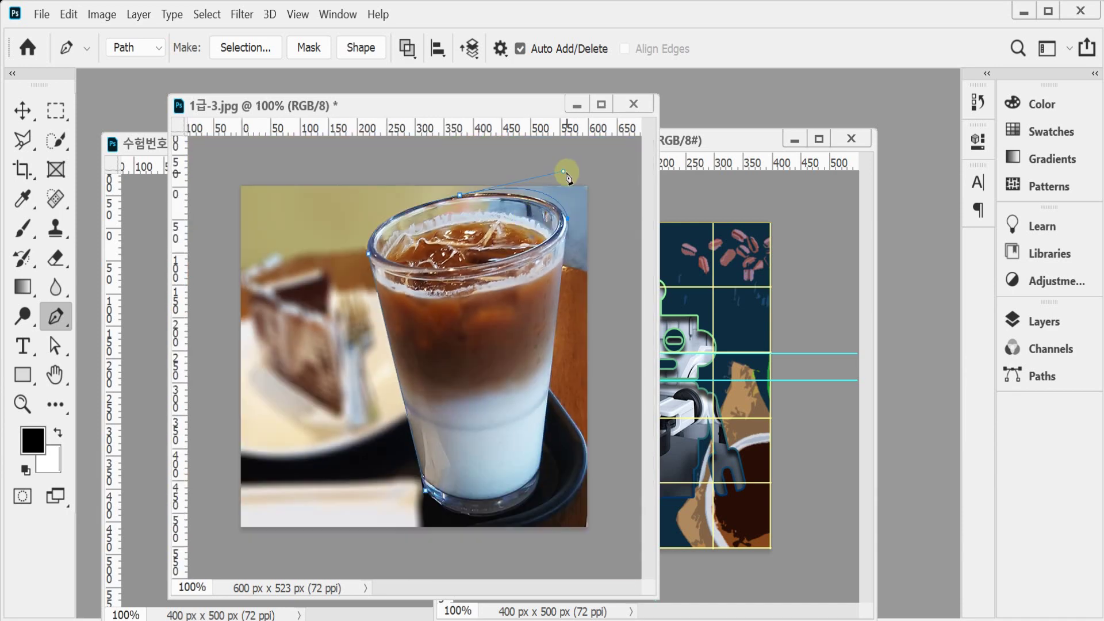
drag(559, 174, 555, 182)
click(569, 223)
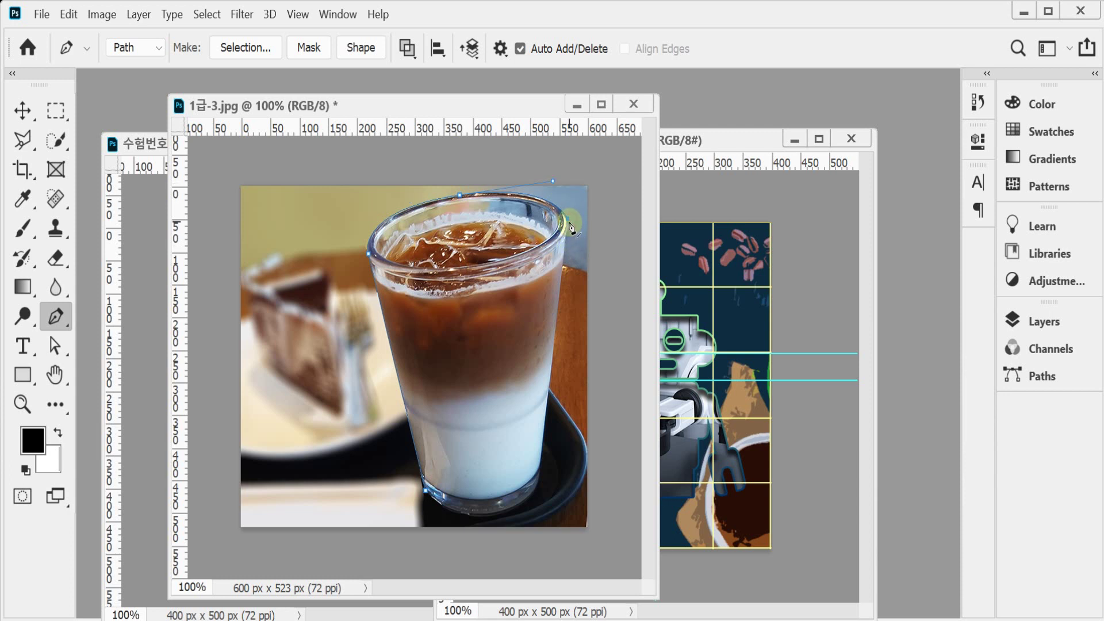
Continue the path down the glass's right side and around its curved base, close it and convert it to a selection.
click(539, 486)
drag(480, 515, 438, 519)
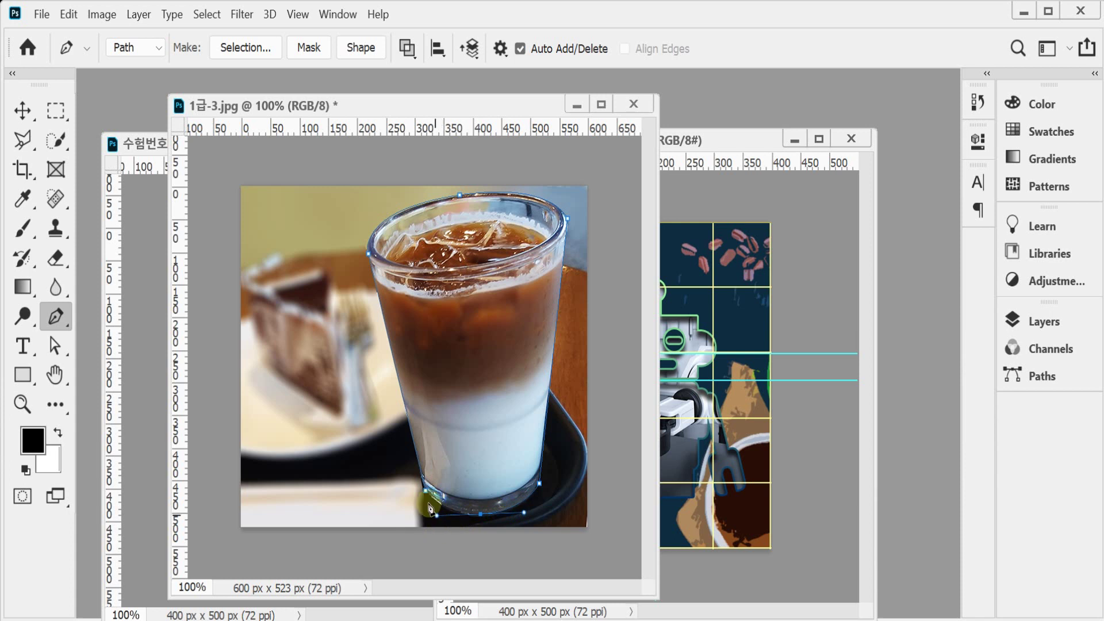
click(427, 493)
click(426, 495)
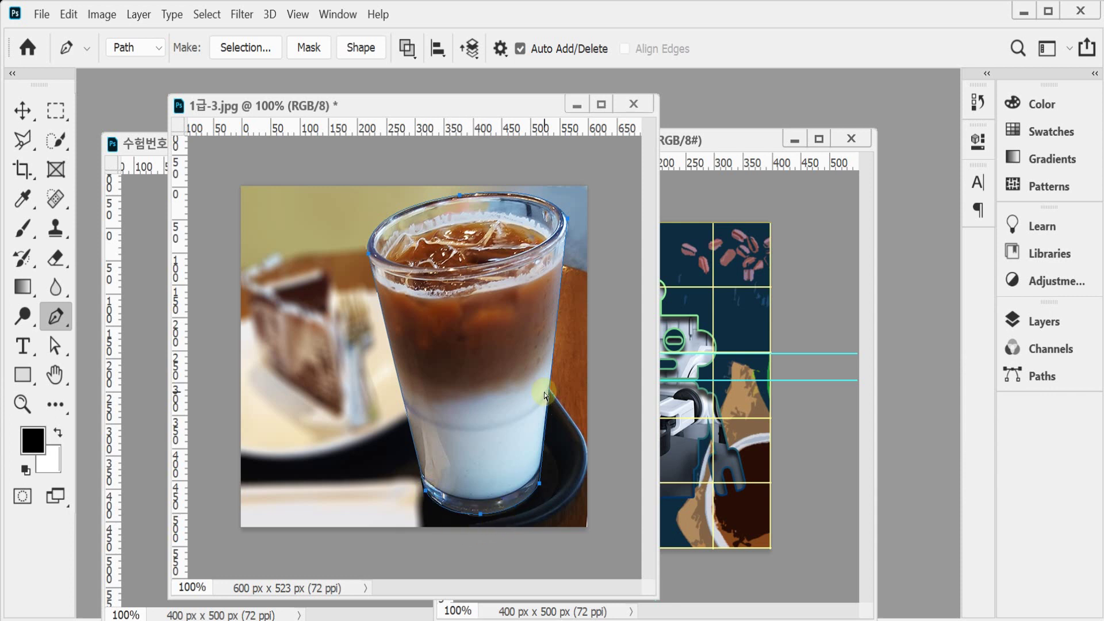
key(ctrl+Return)
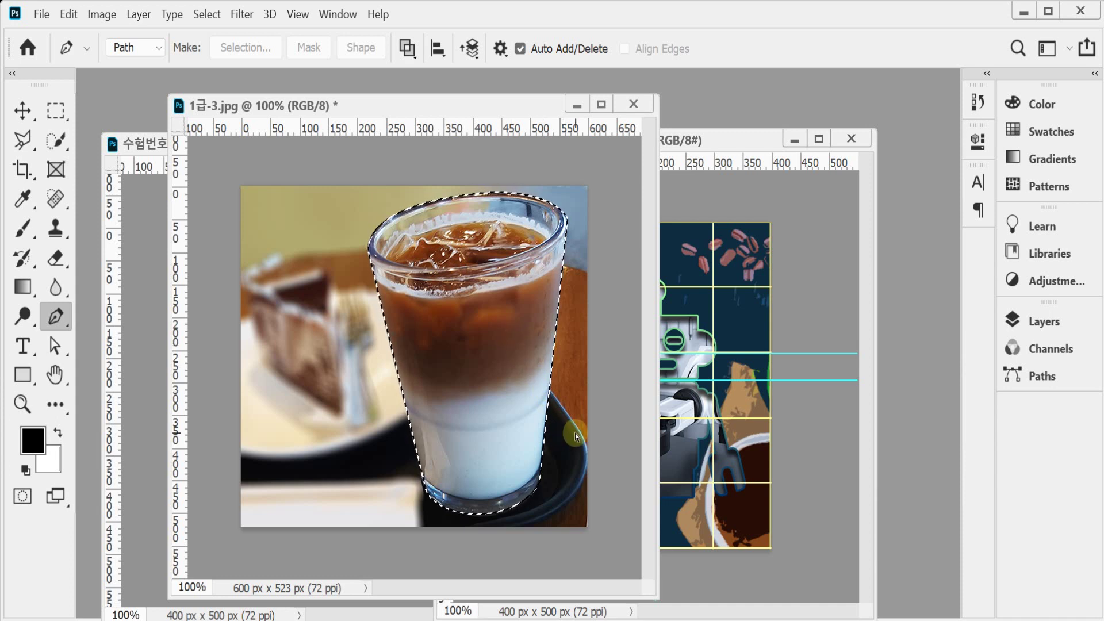
Copy the selected glass, close 1급-3.jpg and paste the cutout into the poster as a new layer.
key(ctrl+w)
key(Return)
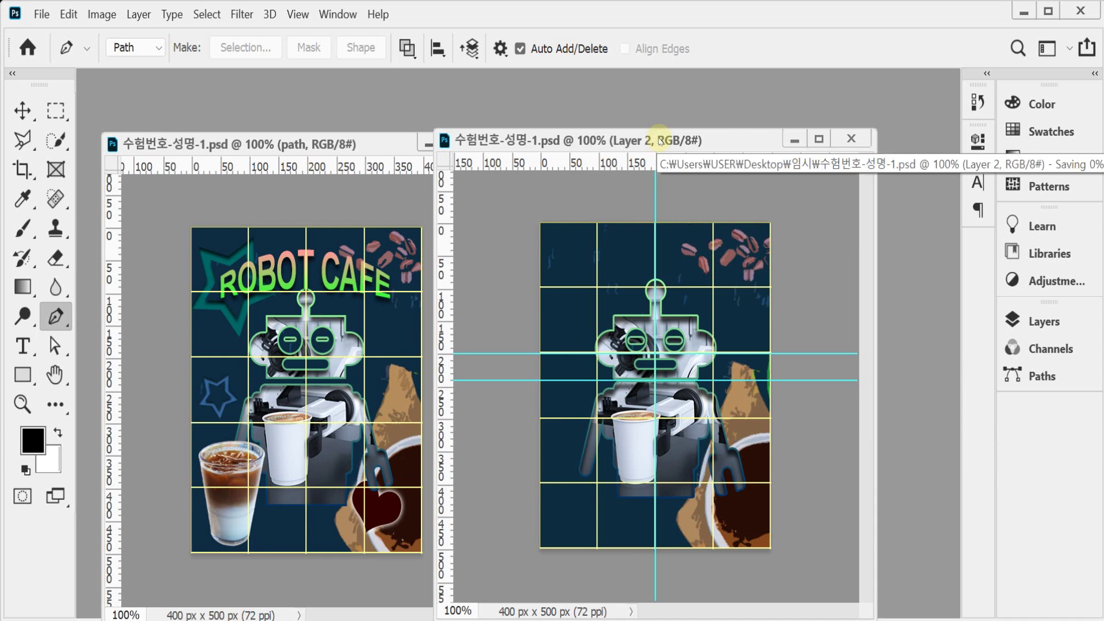
key(ctrl+v)
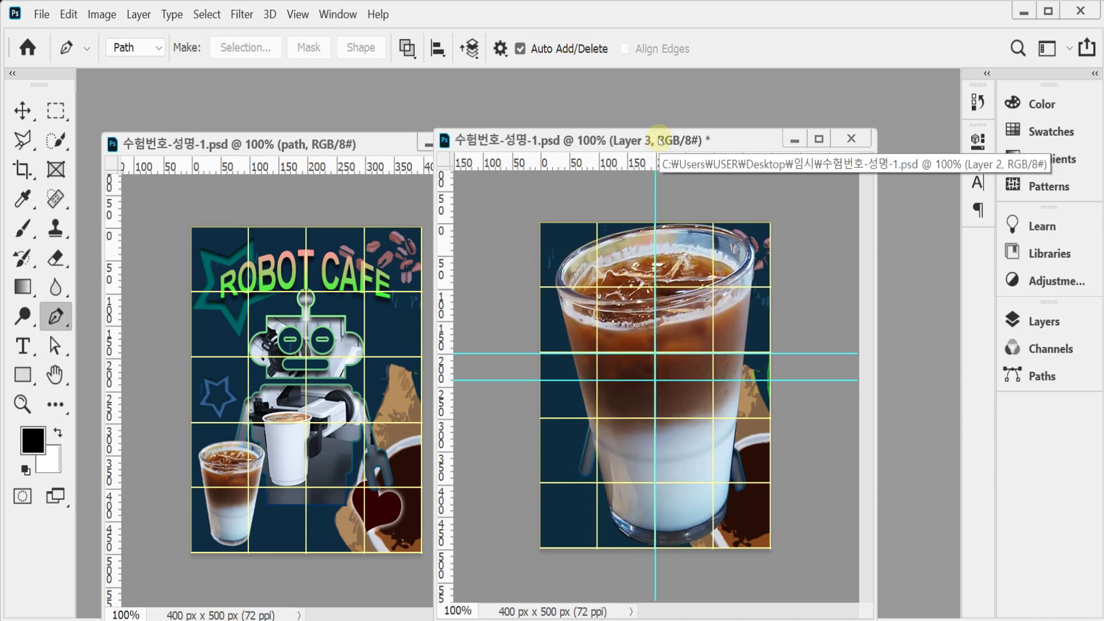
Scale the glass to 33.07%, rotate it 4.11° and place it in the poster's lower-left corner, then apply the transform and save.
key(ctrl+t)
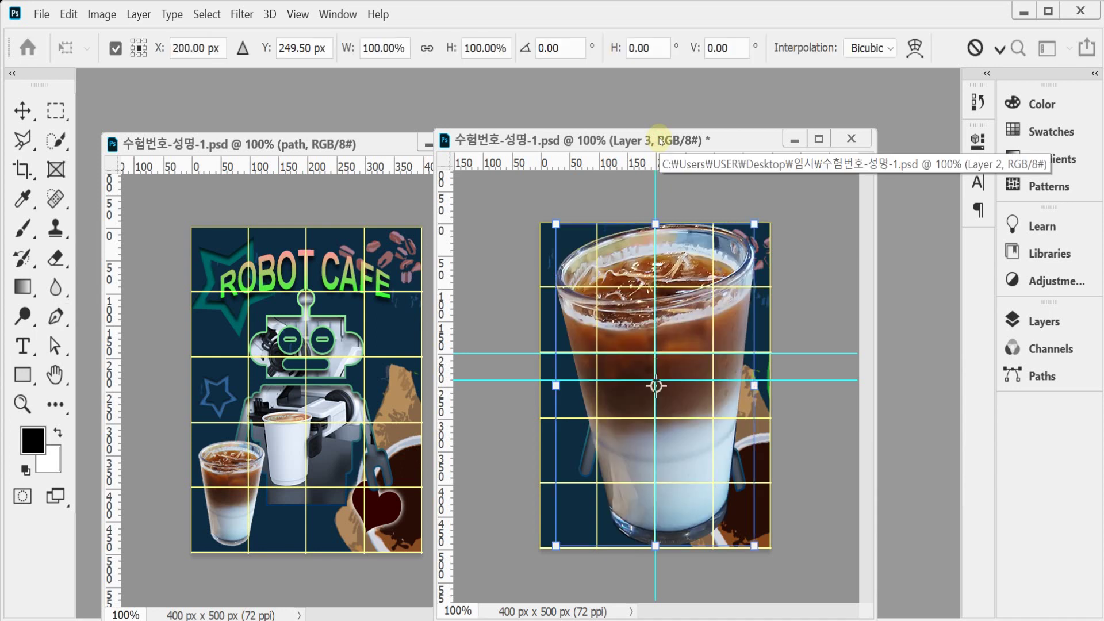
drag(755, 226, 631, 463)
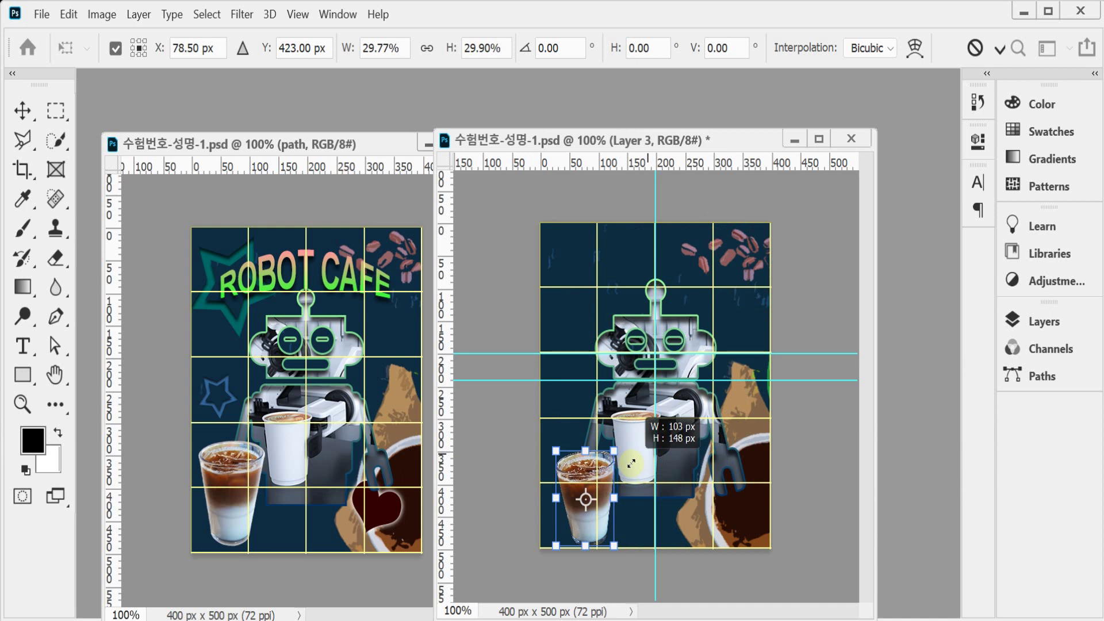
drag(632, 463, 642, 439)
drag(590, 524, 578, 519)
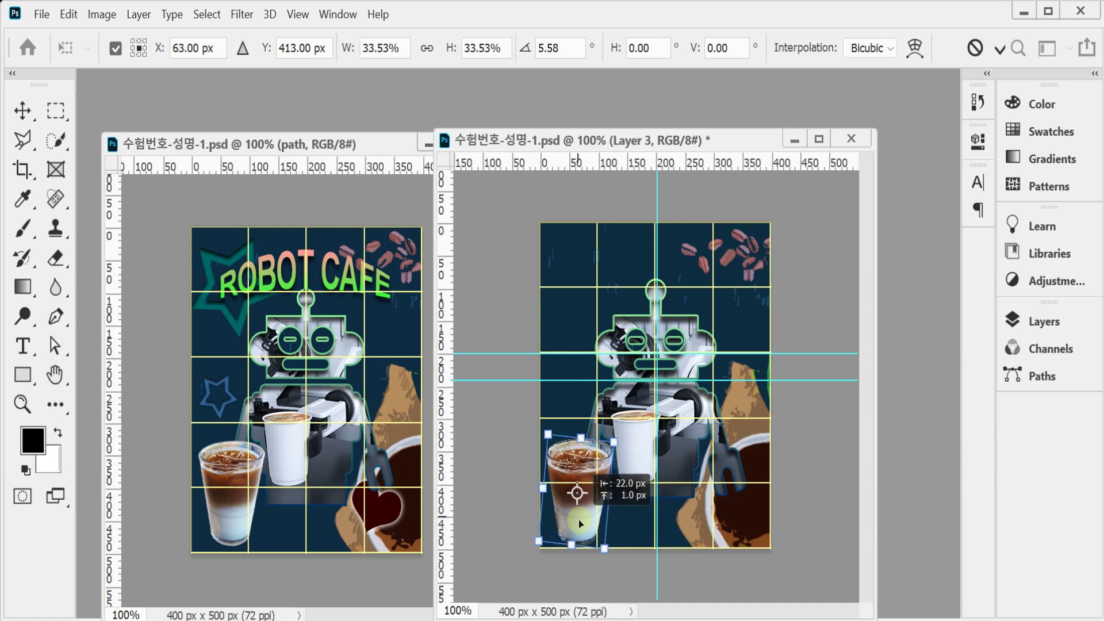
drag(640, 458, 638, 455)
drag(547, 434, 548, 437)
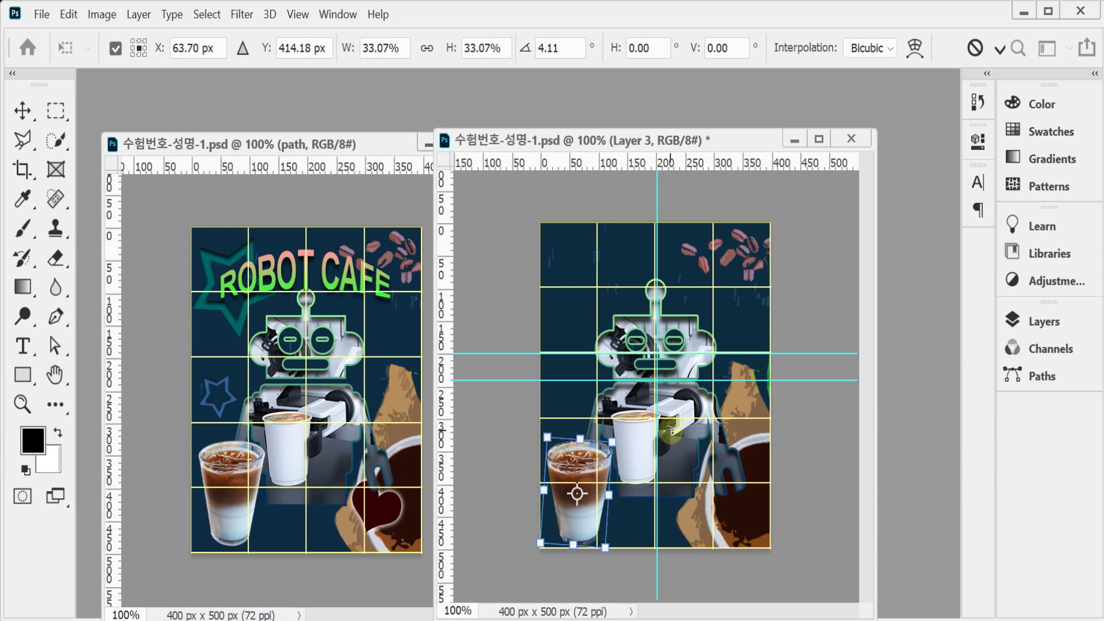
key(p)
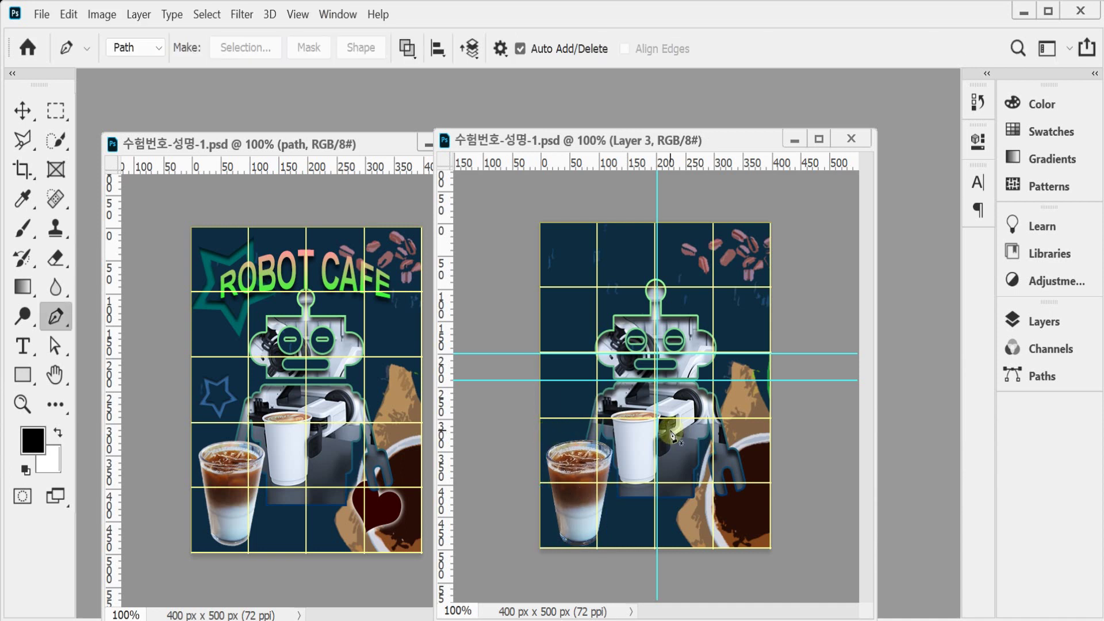
Add an Inner Glow effect with a size of 10 px to the glass on Layer 3.
click(1029, 321)
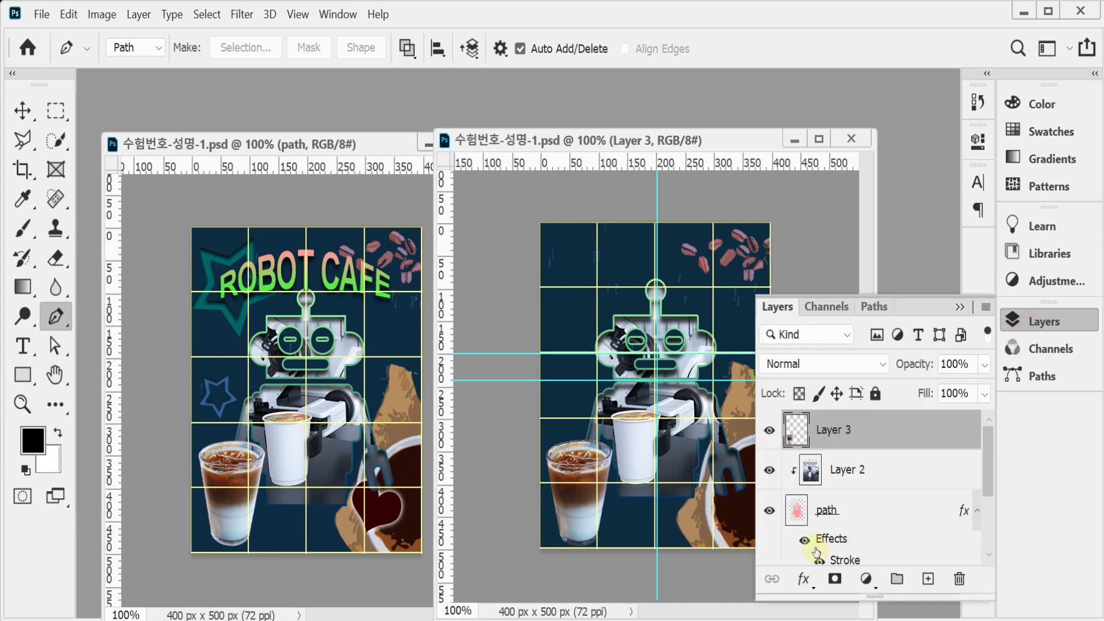
click(803, 579)
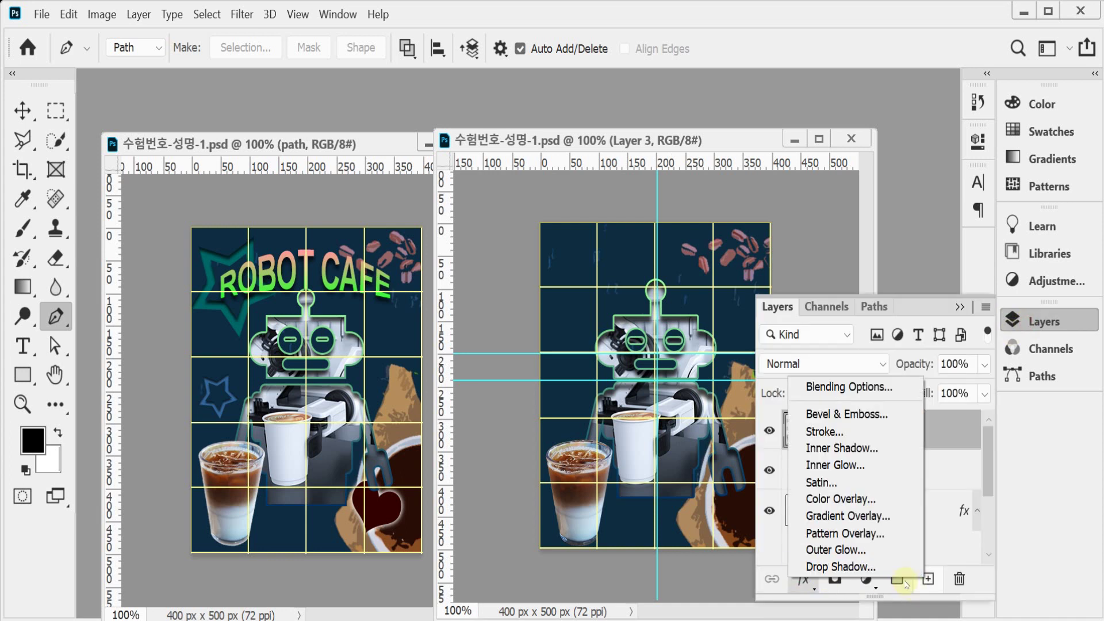
click(882, 462)
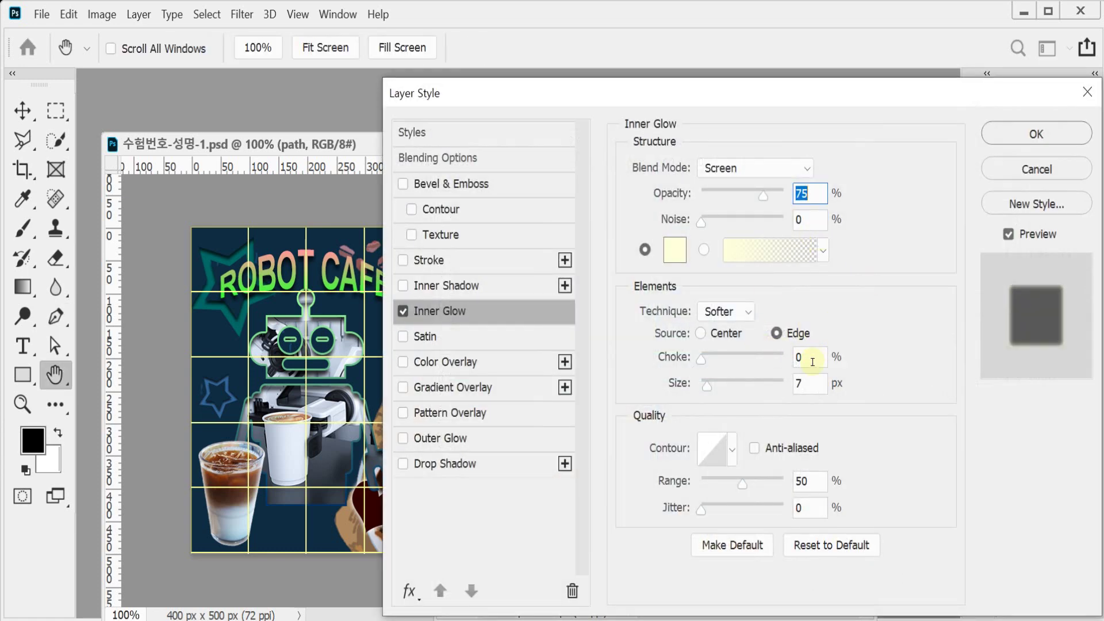
click(819, 390)
text(10)
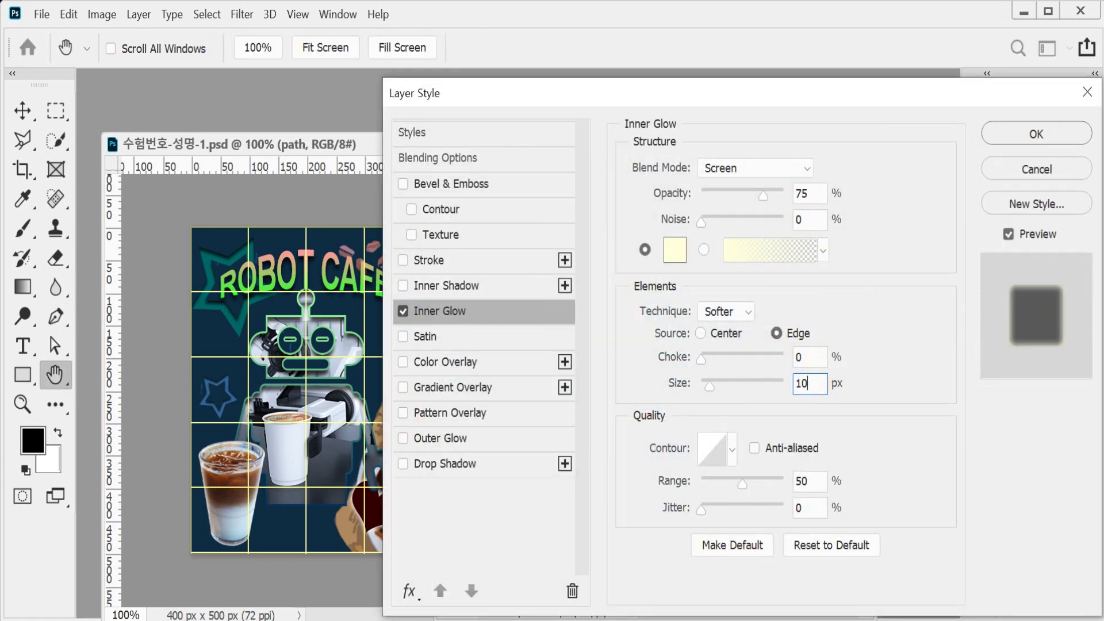
key(Return)
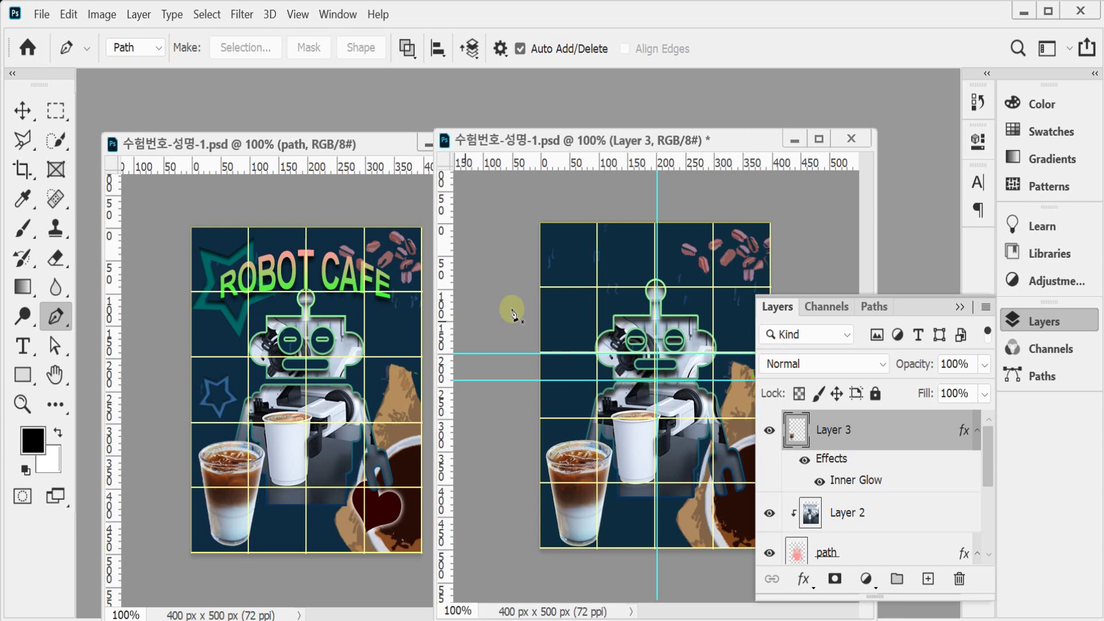
click(1029, 324)
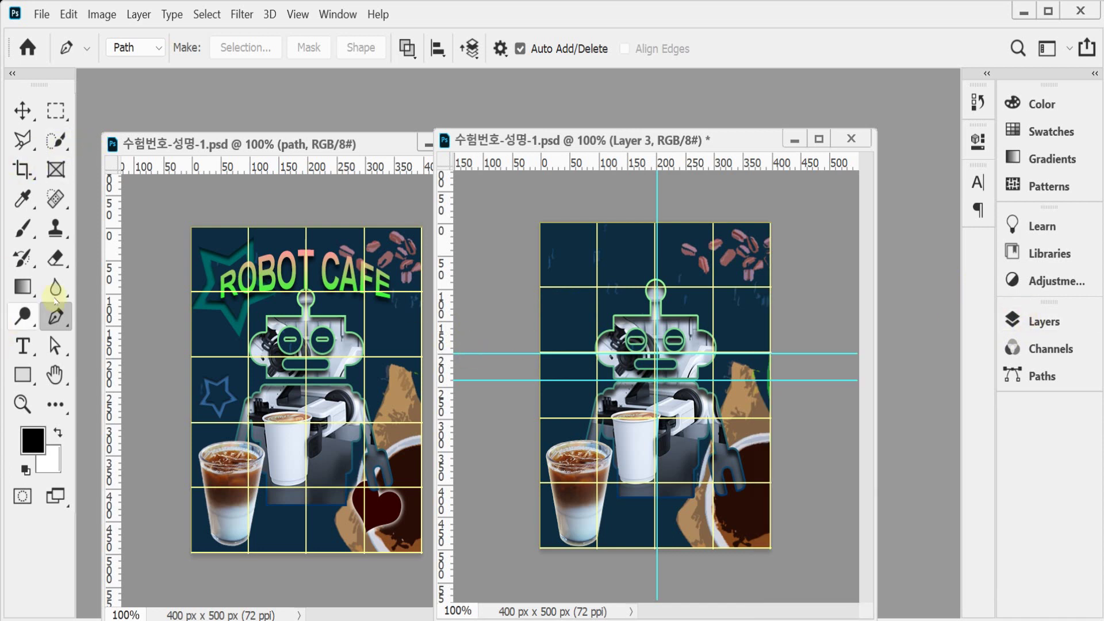
Activate the Custom Shape Tool and choose the five-point star frame from the Shapes group of All Legacy Default Shapes.
click(22, 375)
right_click(21, 375)
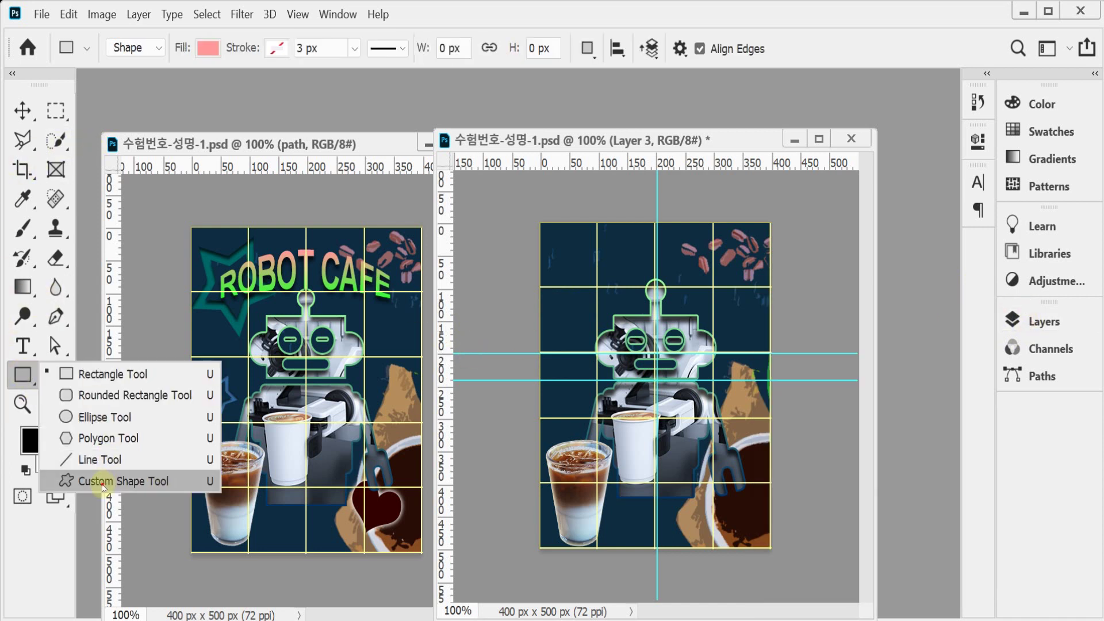
click(161, 480)
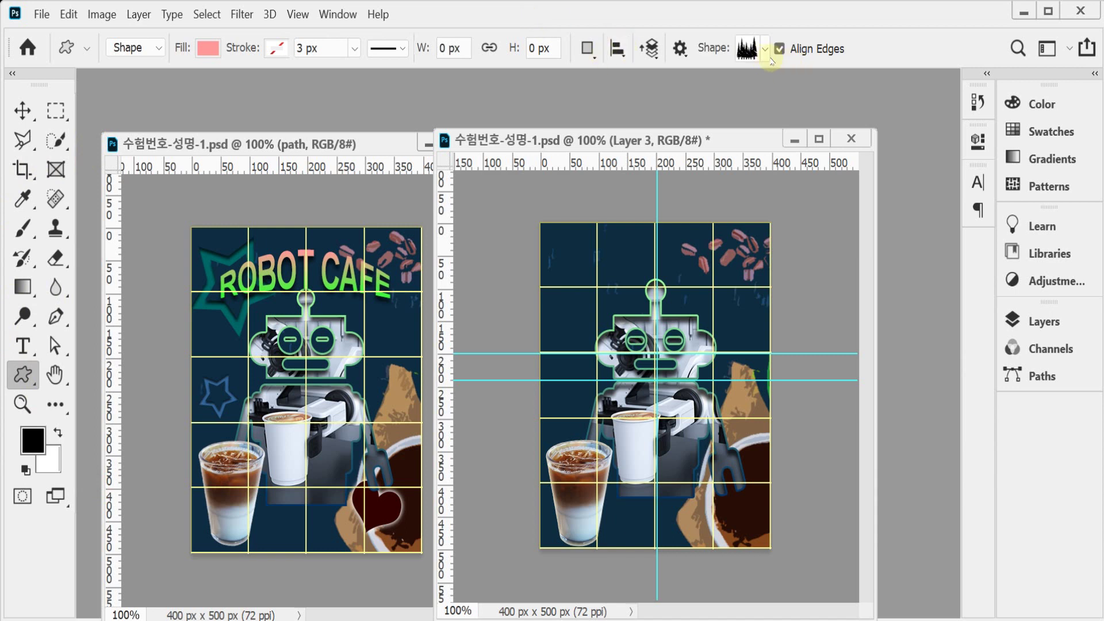
click(763, 53)
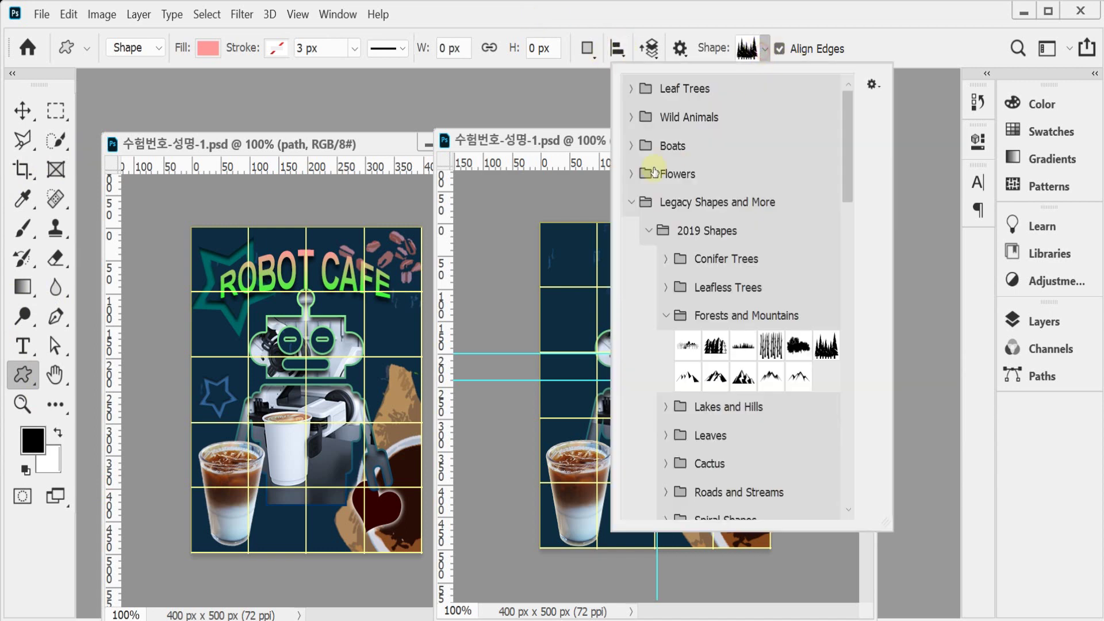
click(631, 202)
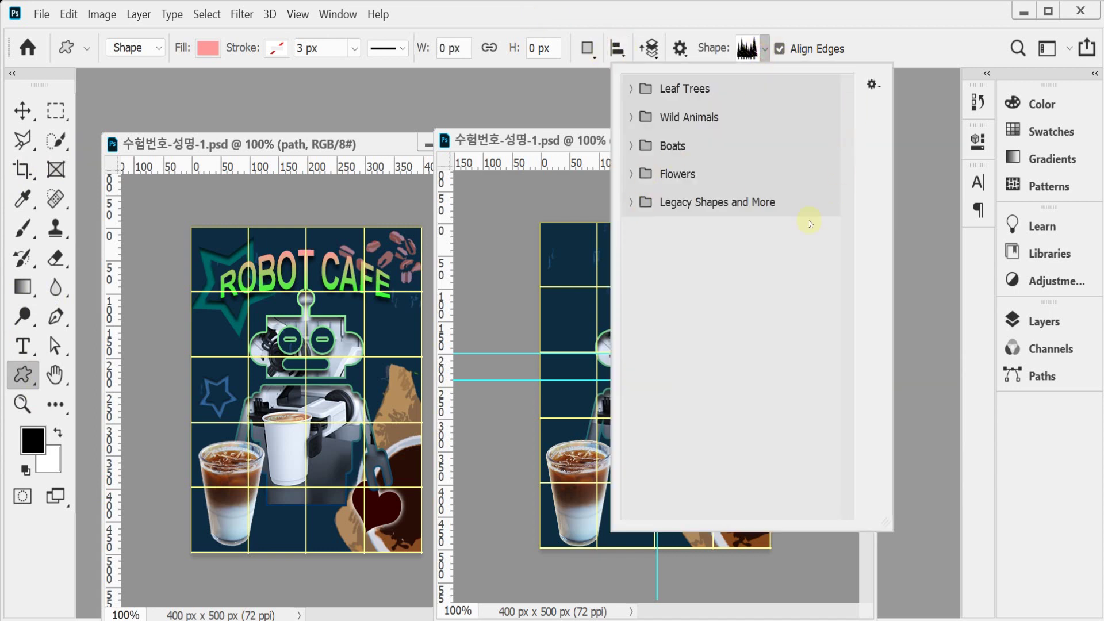
click(631, 203)
click(648, 231)
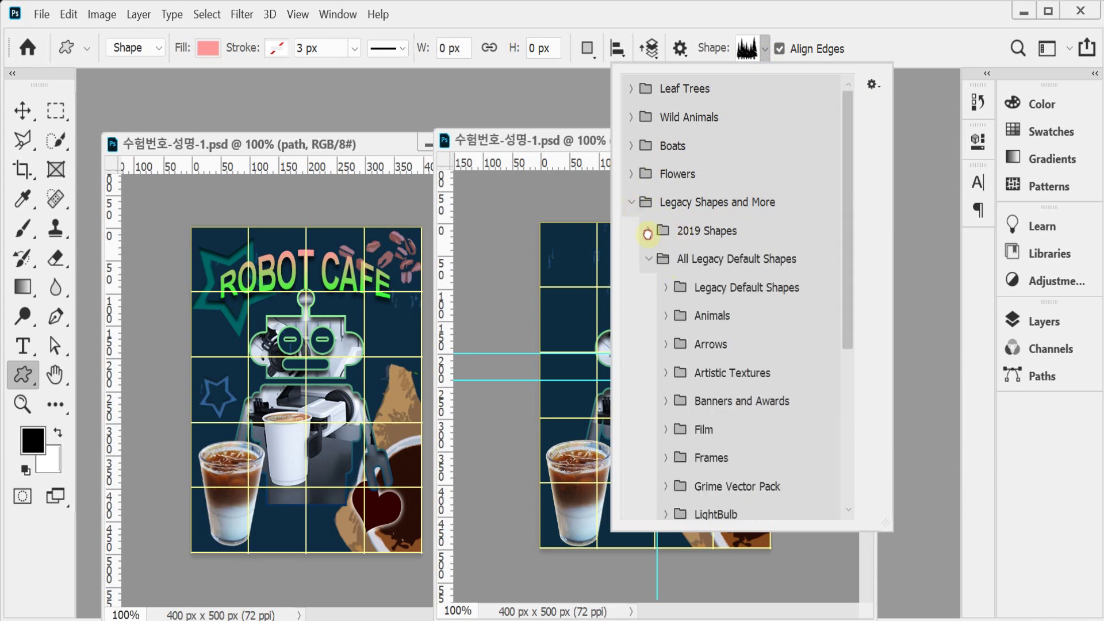
click(649, 264)
scroll(750, 352, down, 5)
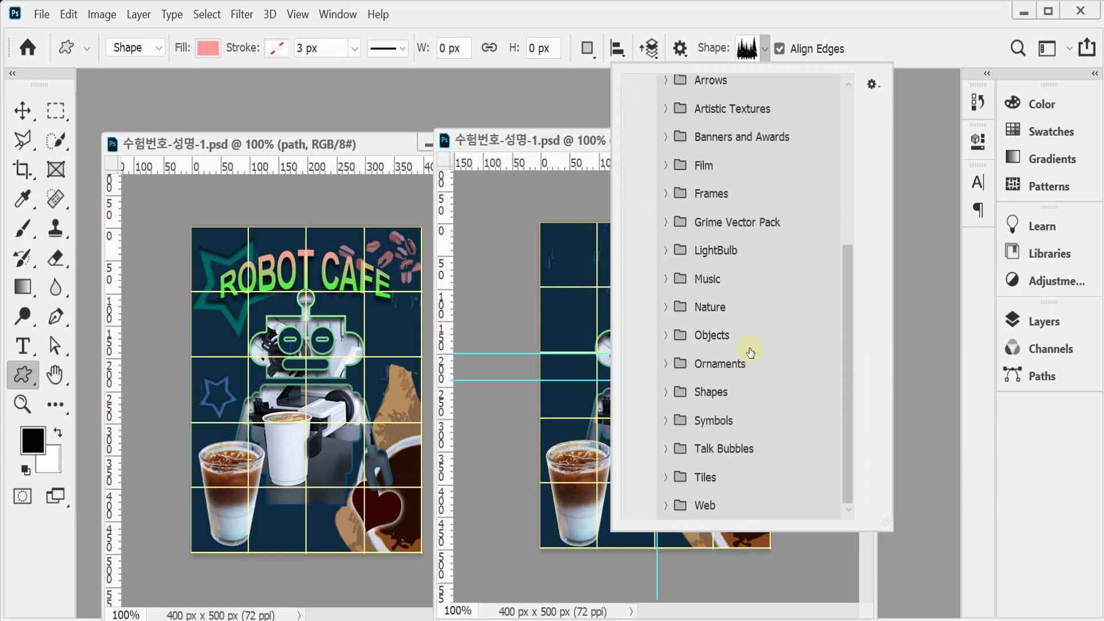
click(665, 391)
drag(849, 397, 849, 439)
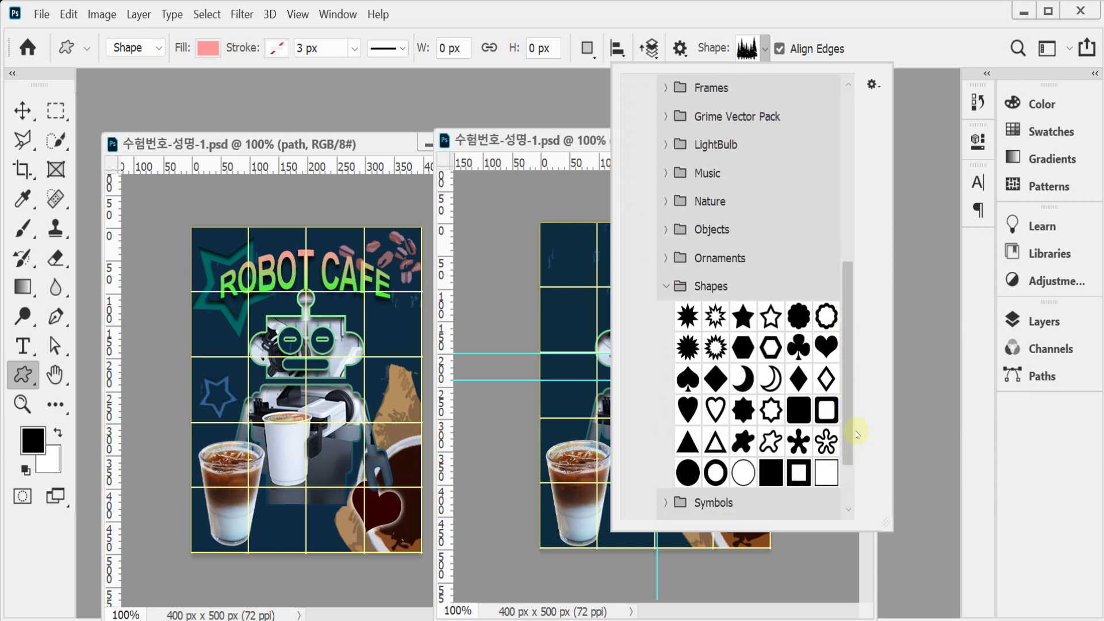
click(765, 323)
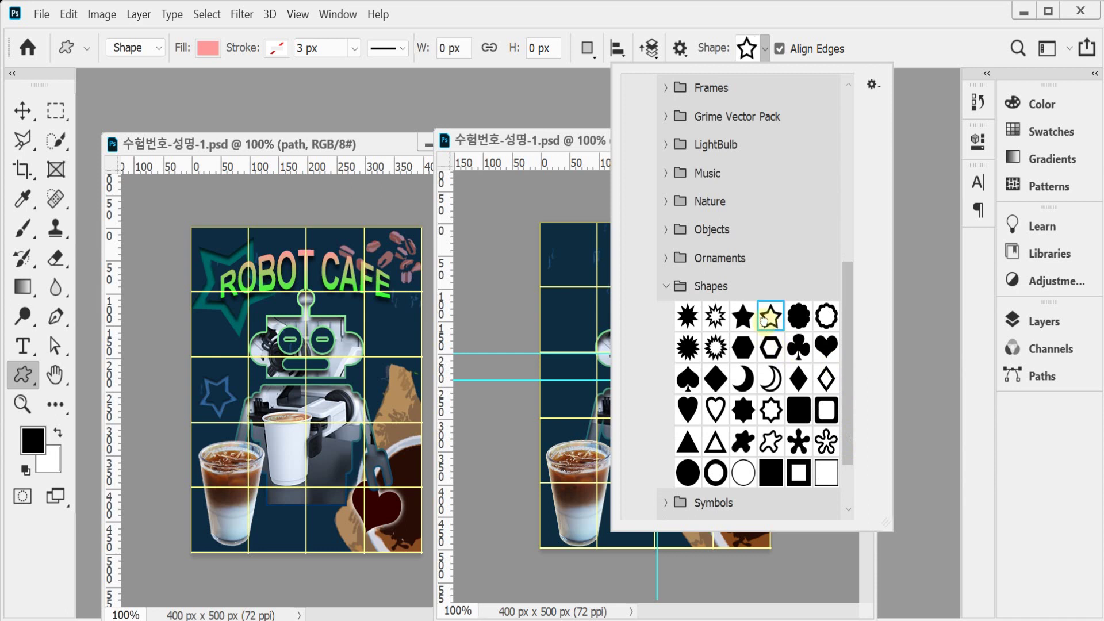
click(674, 52)
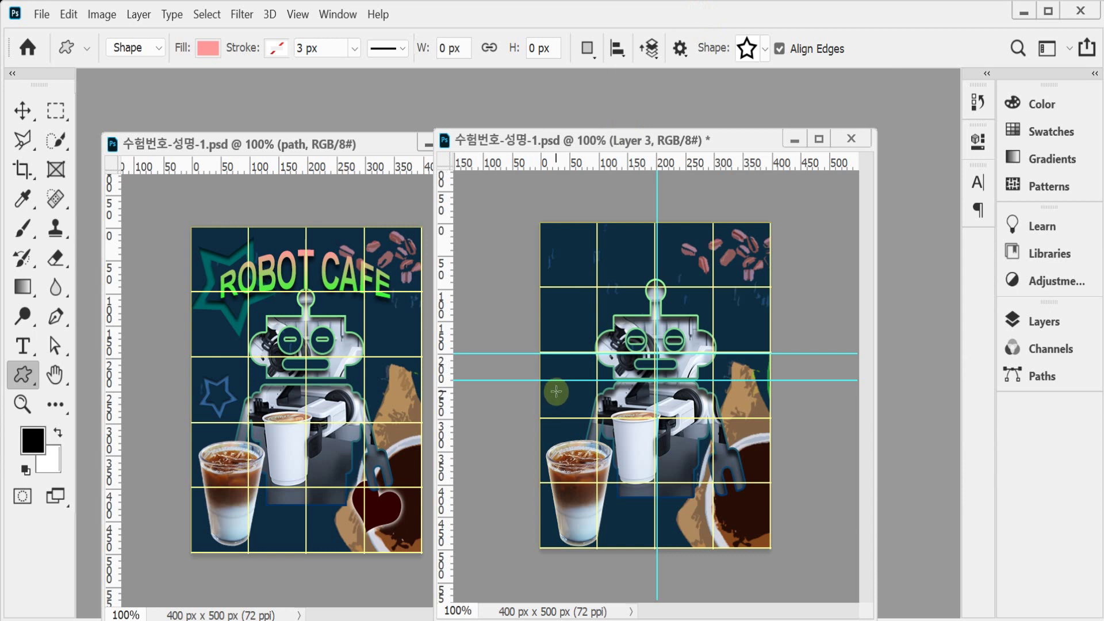
Hide the guides, draw a star frame about 66 x 63 px above the glass and tilt it slightly.
key(ctrl+semicolon)
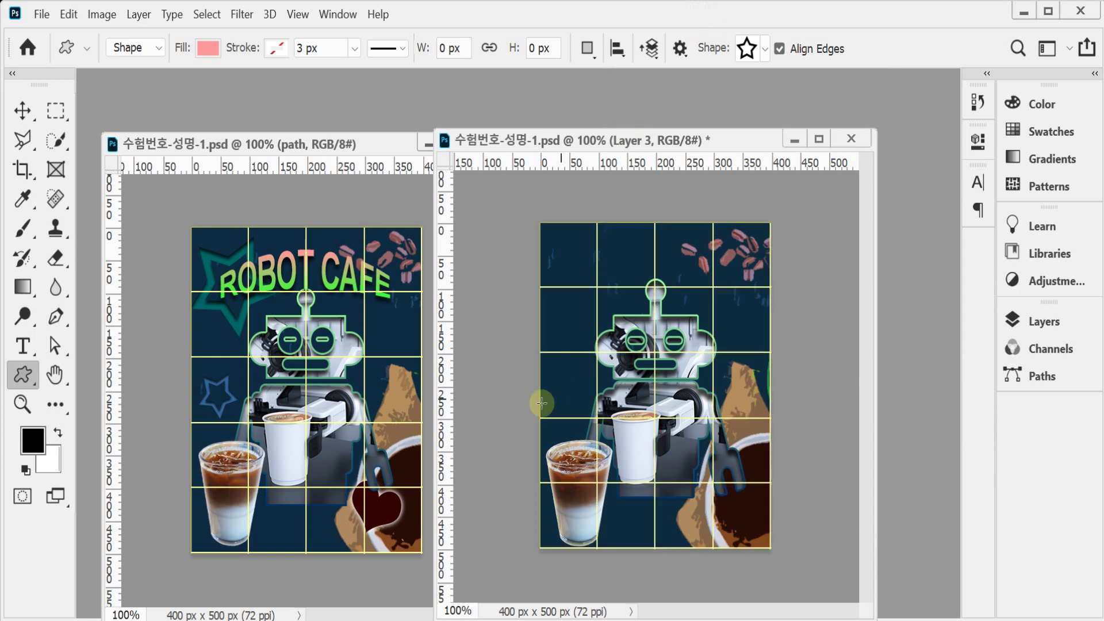
mouse_move(557, 380)
mouse_down()
mouse_move(601, 435)
mouse_move(592, 353)
mouse_move(578, 399)
mouse_up()
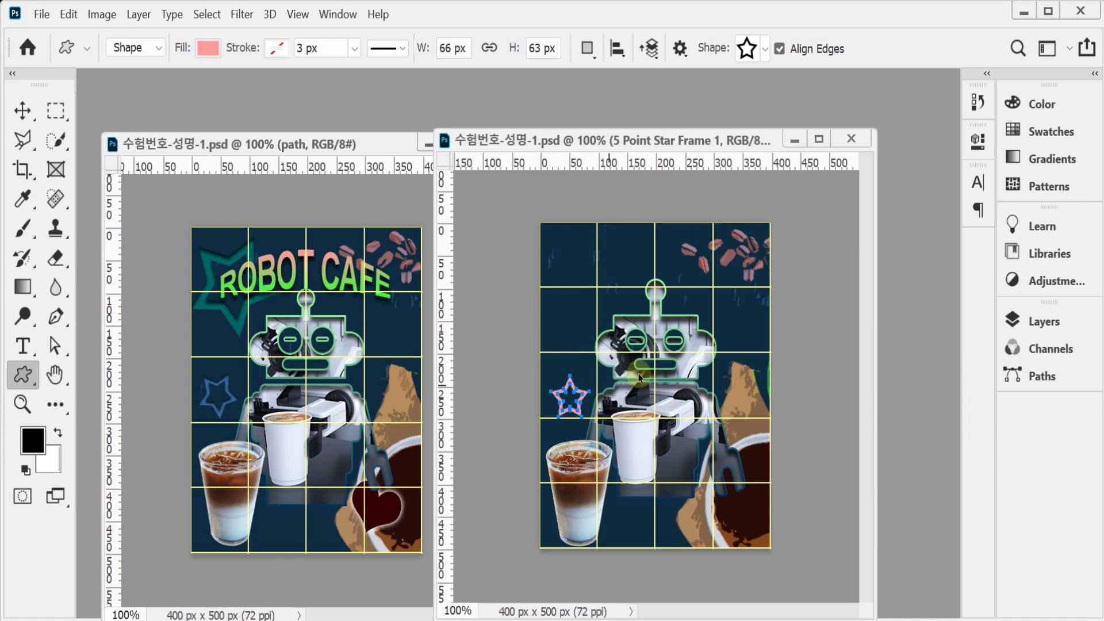
key(ctrl+t)
drag(648, 373, 613, 376)
key(Return)
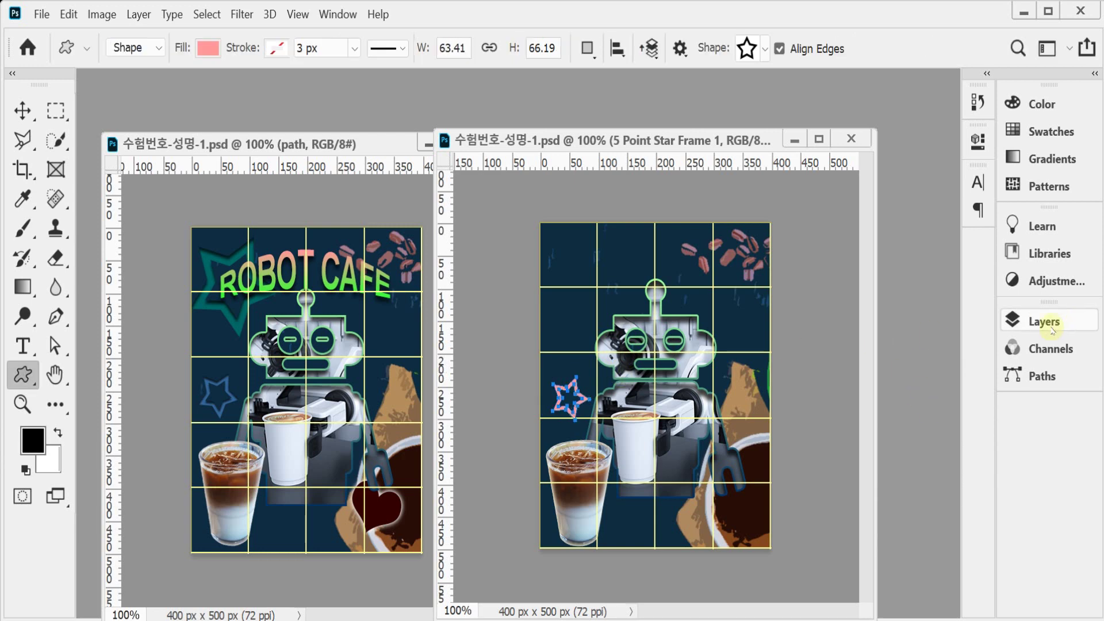
Set the fill colour of the small star frame above the glass to 336699.
click(1055, 325)
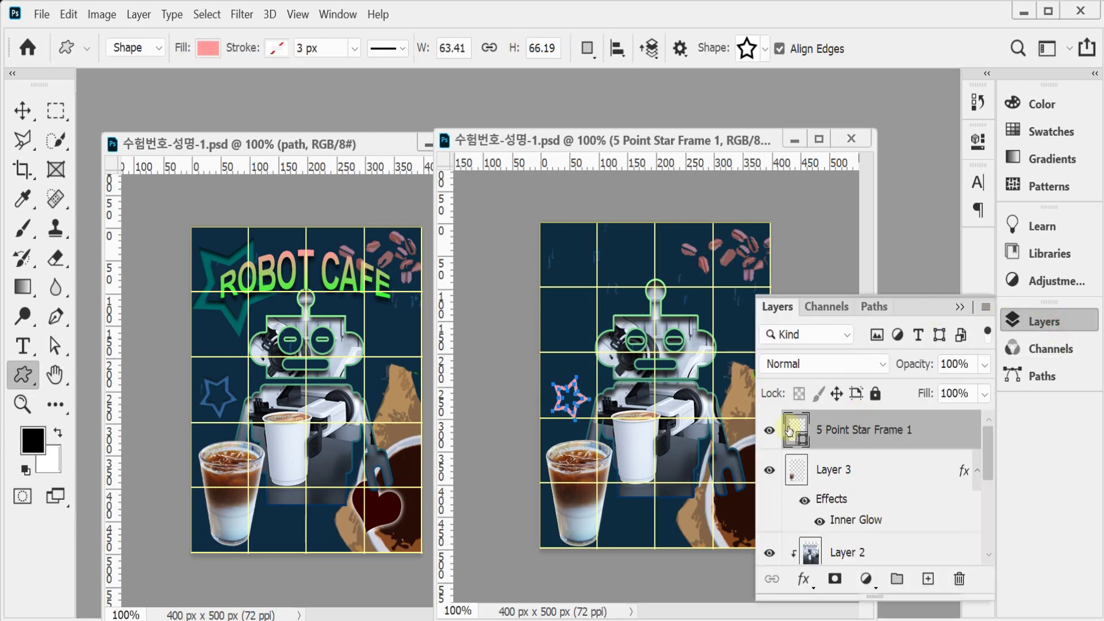
double_click(794, 432)
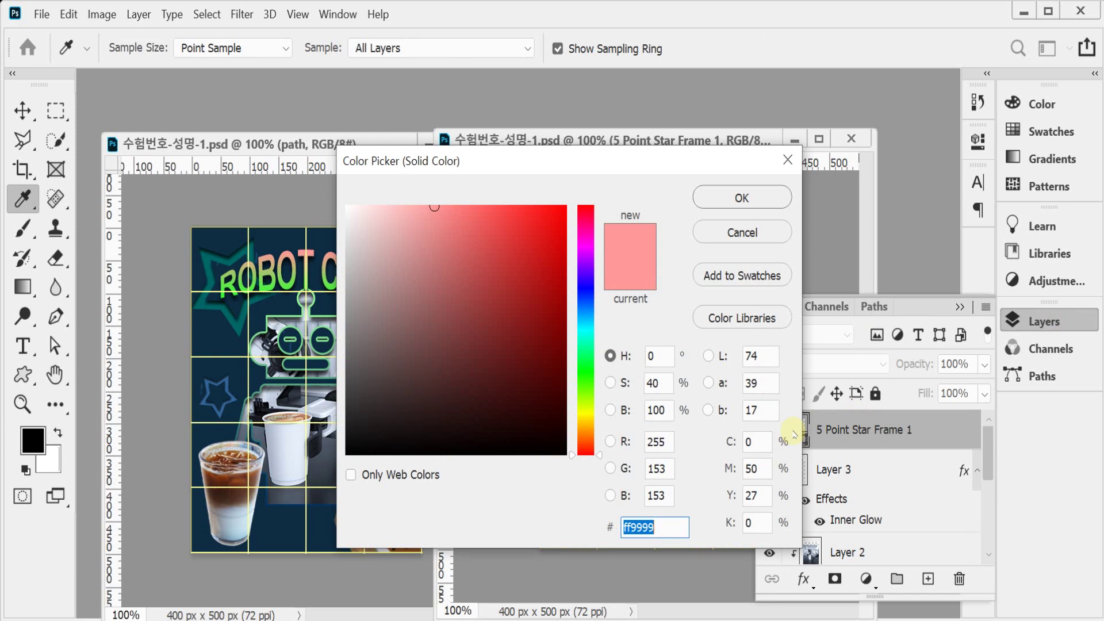
text(3b6db7)
key(Return)
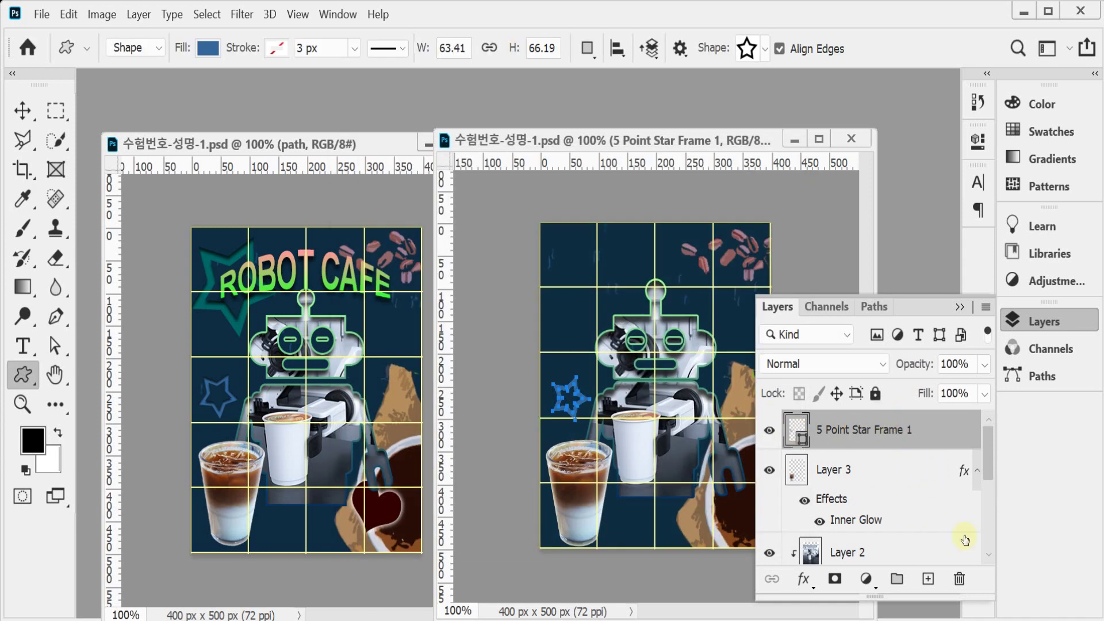
Add an Inner Shadow effect to the small star with a distance of 3 px and a size of 3 px.
click(803, 579)
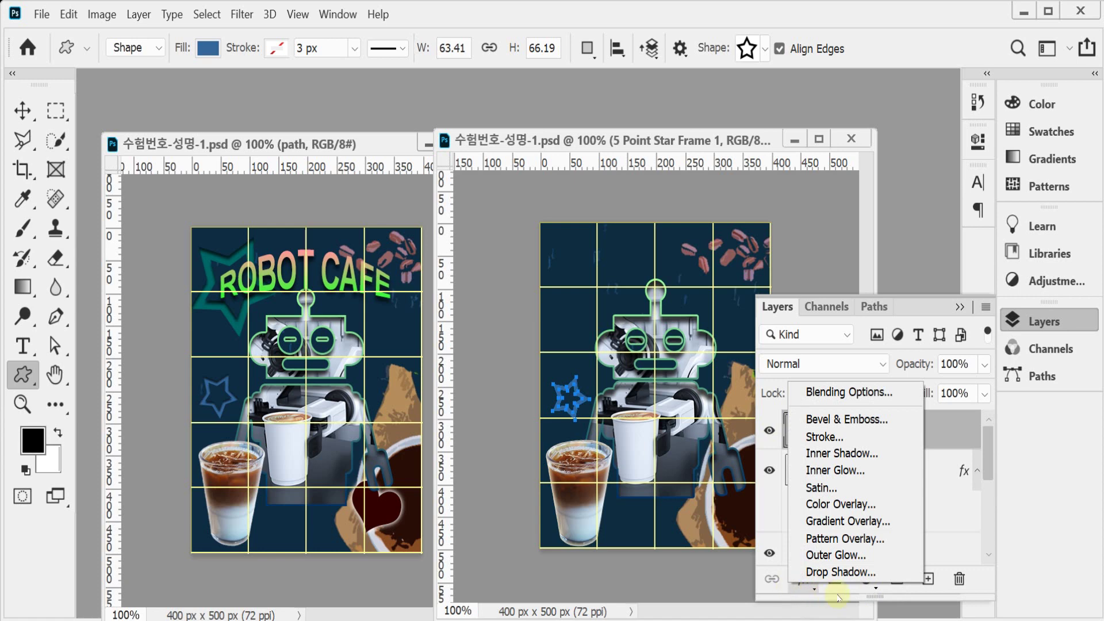
click(878, 453)
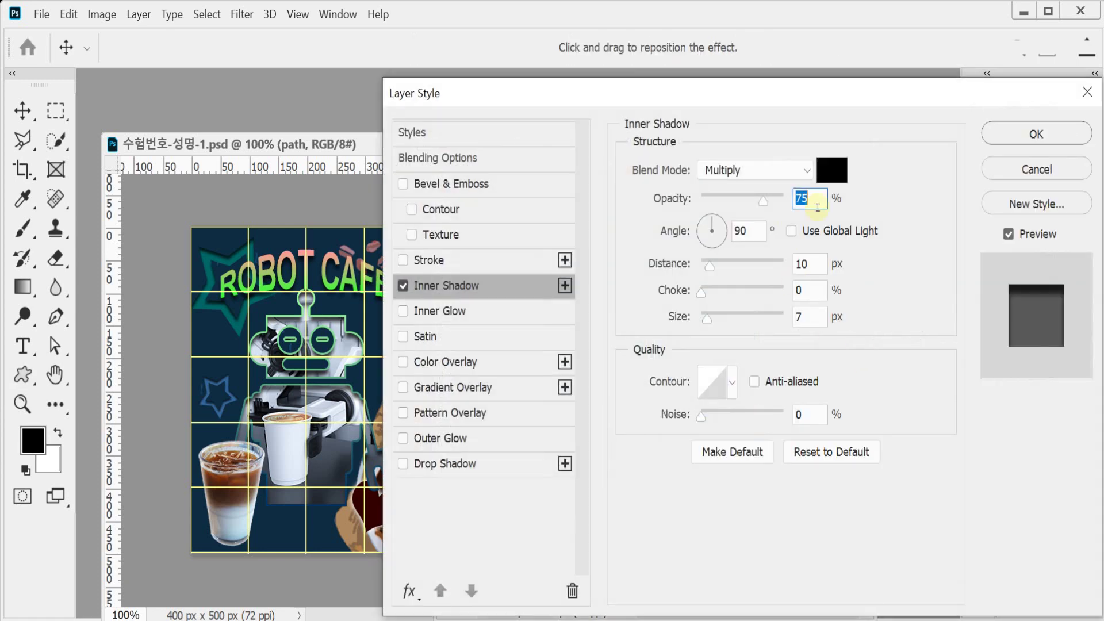
double_click(806, 263)
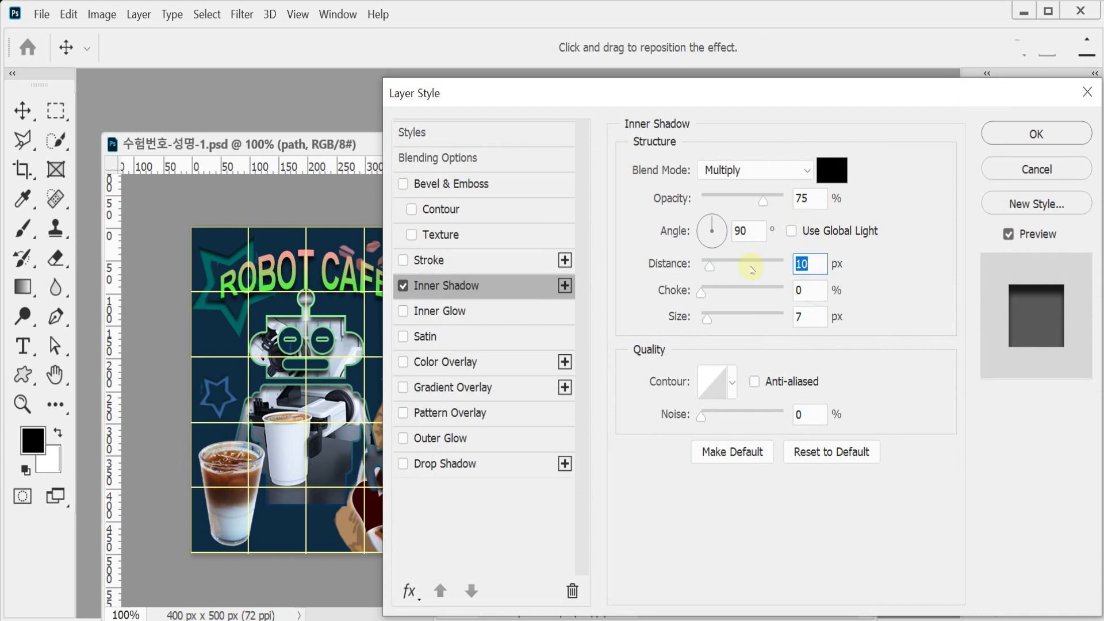
text(3)
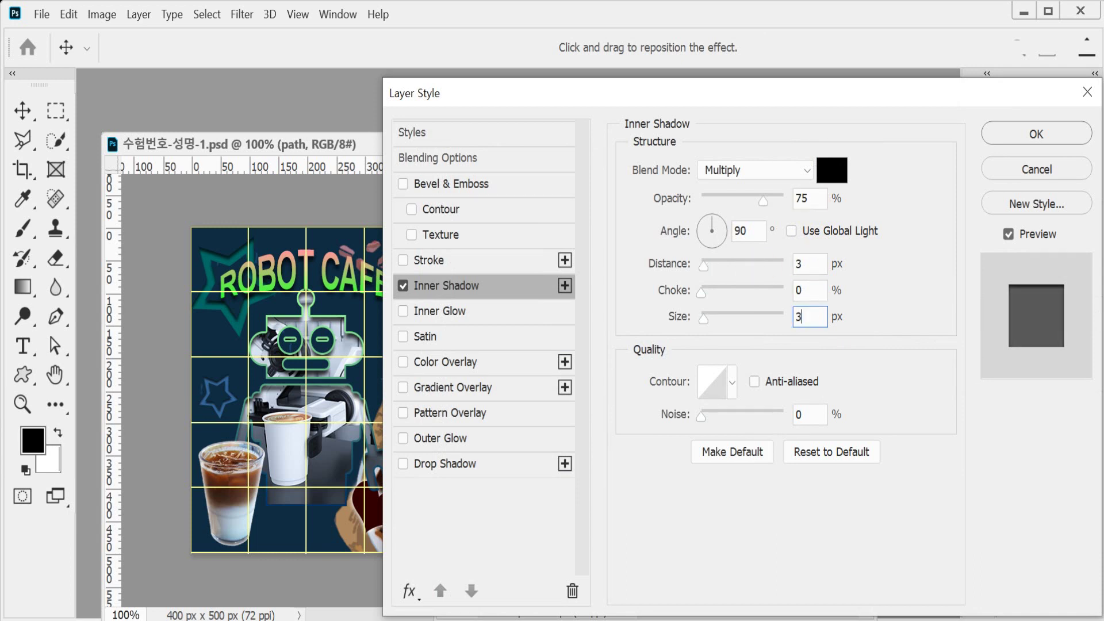
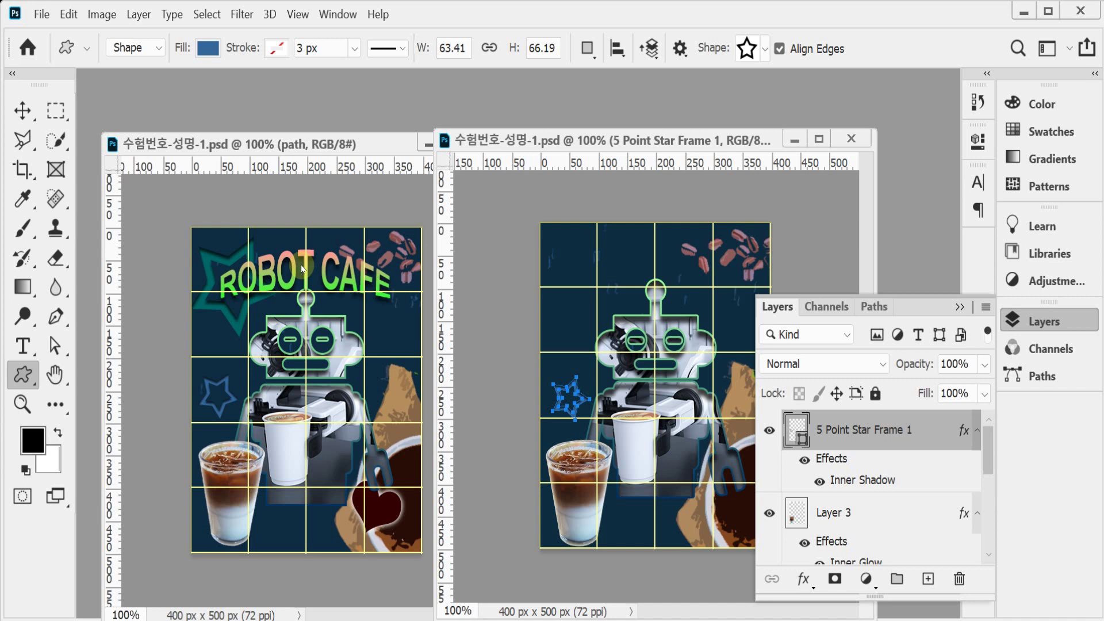
Duplicate the star, enlarge the copy to about 214% by 216%, rotate it 6.30° and place it in the poster's upper-left corner.
key(ctrl+j)
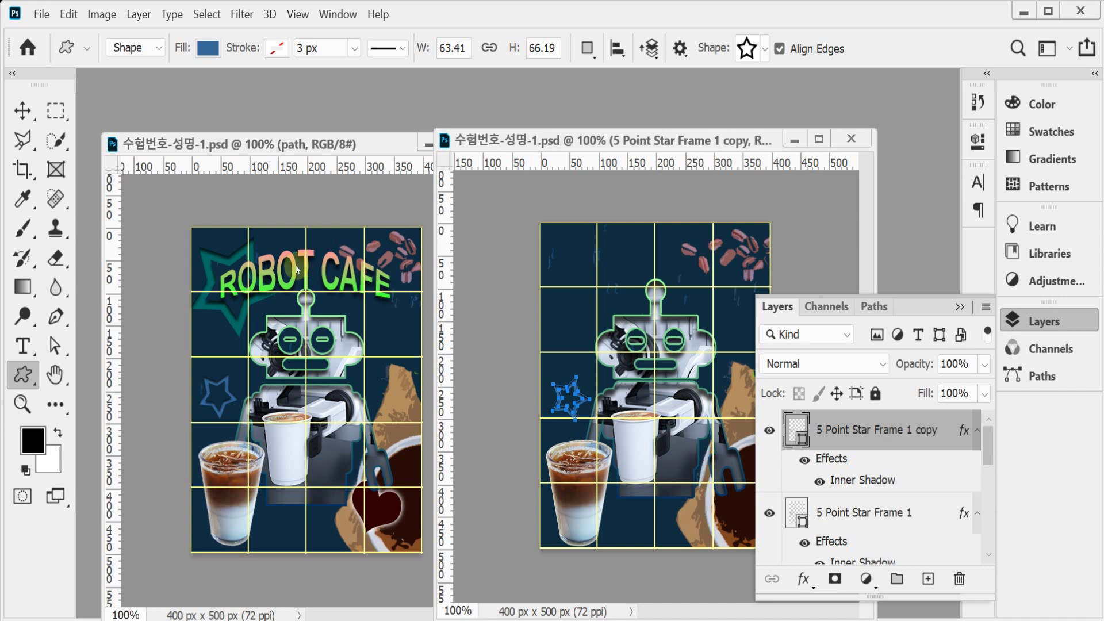
key(ctrl+t)
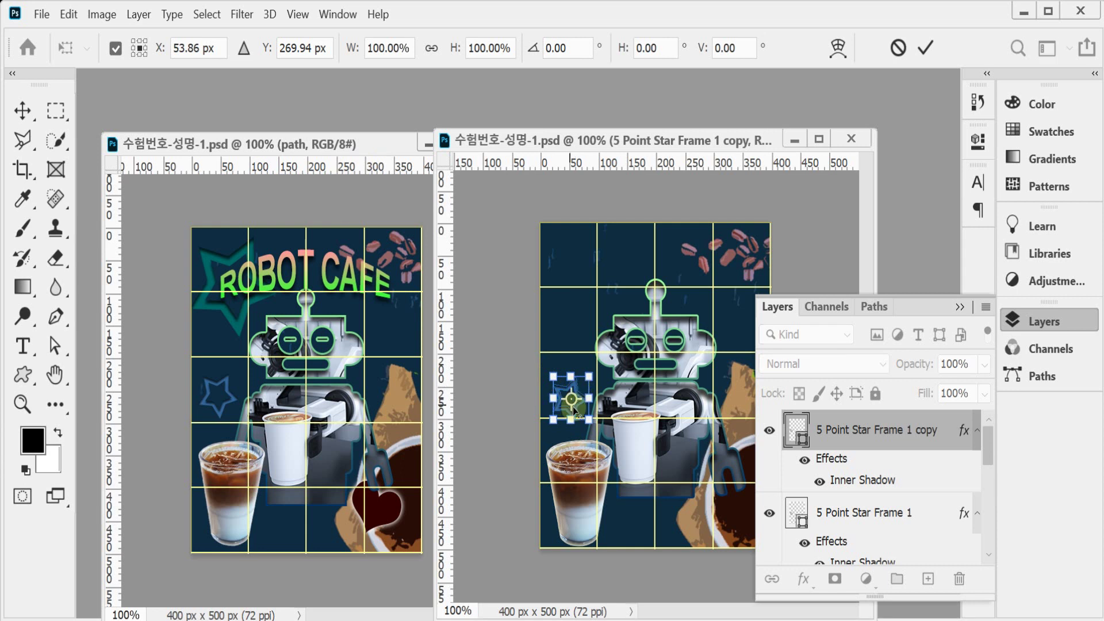
drag(574, 410, 660, 352)
drag(622, 300, 609, 277)
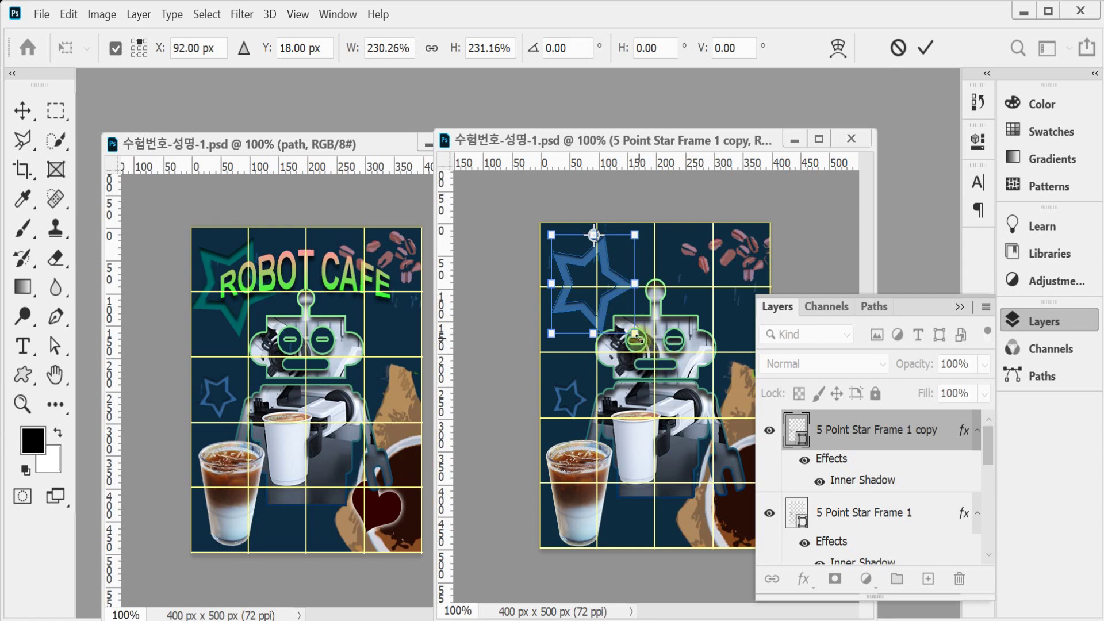
drag(636, 336, 656, 290)
drag(585, 235, 583, 278)
drag(635, 248, 604, 257)
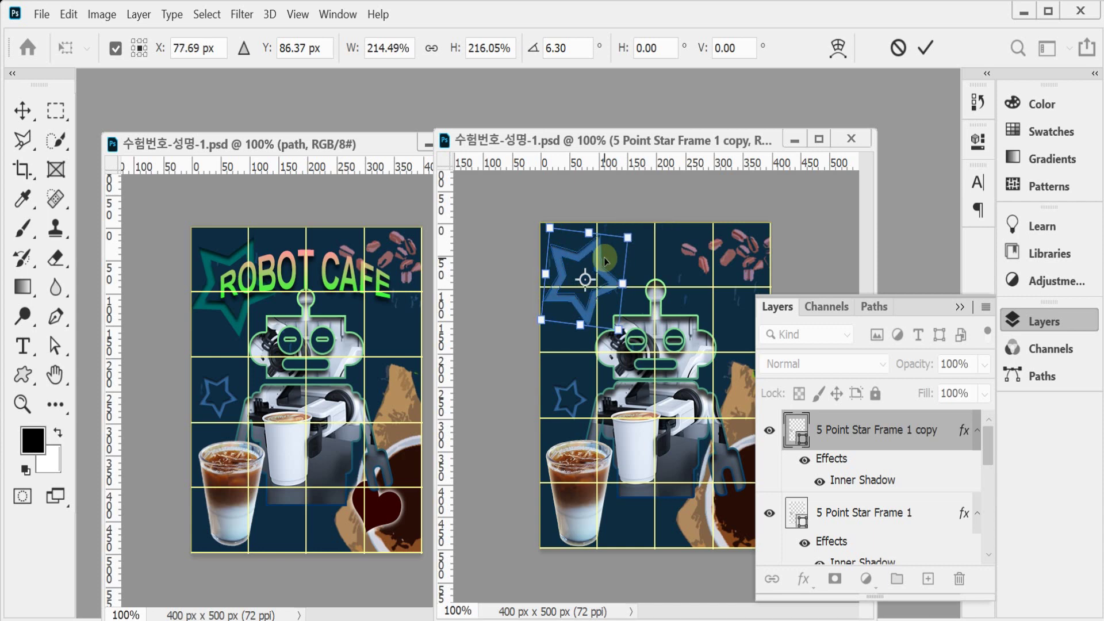
key(Return)
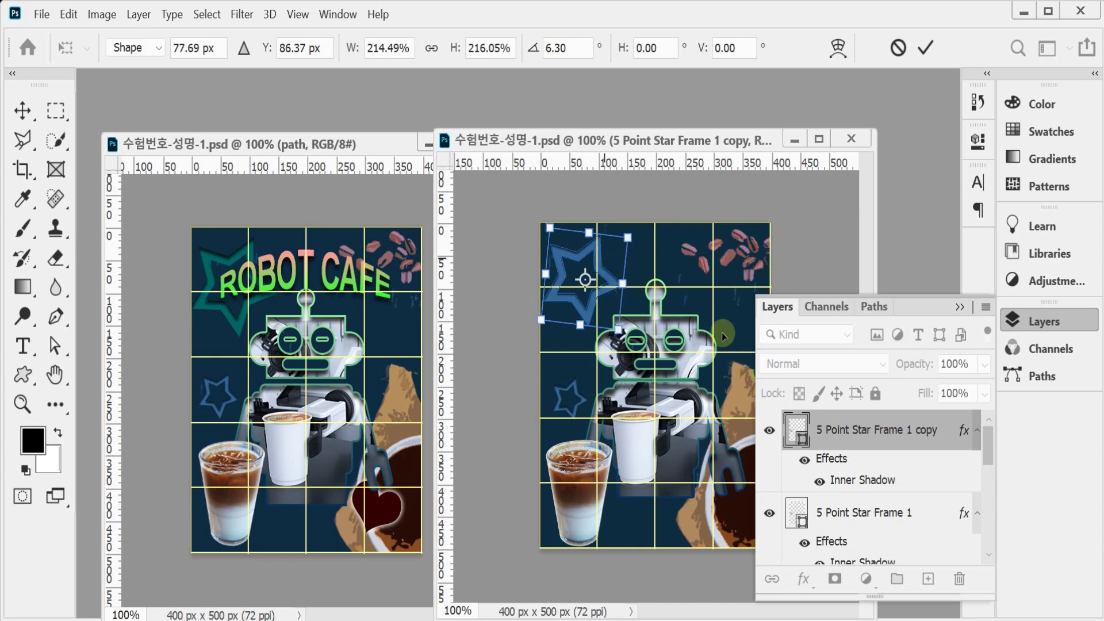
Set the fill colour of the large star copy to 006666.
key(s)
double_click(796, 441)
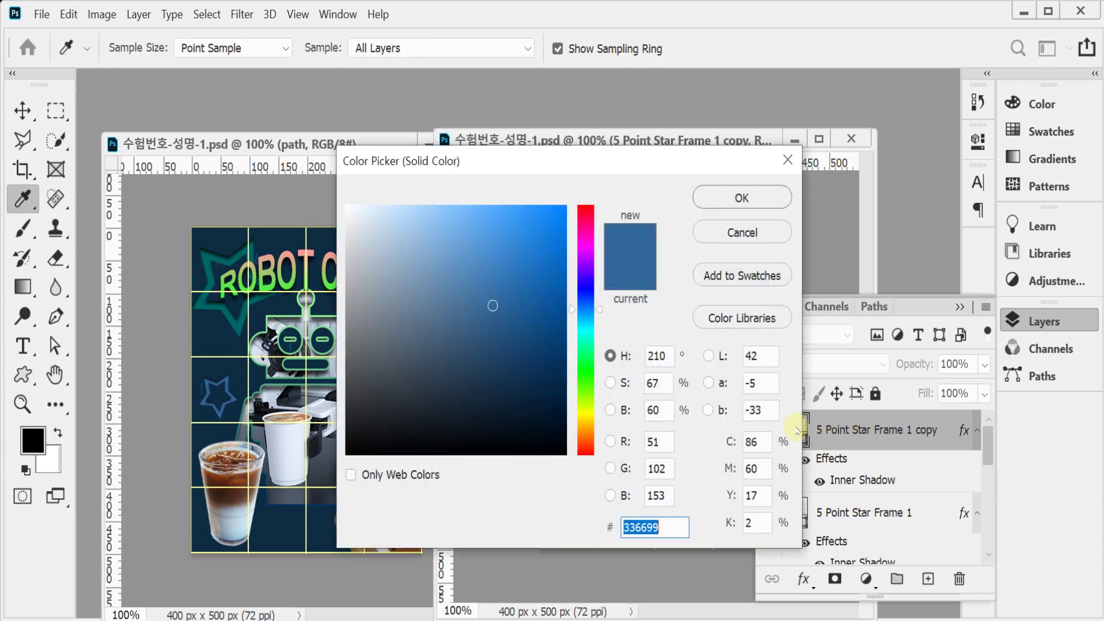
text(006666)
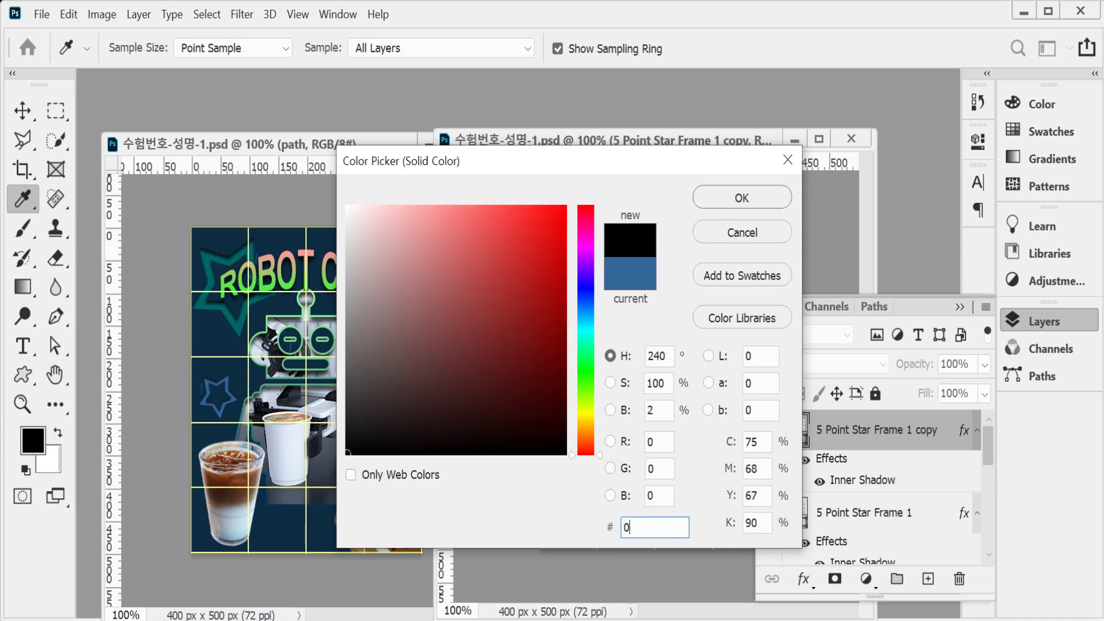
key(Return)
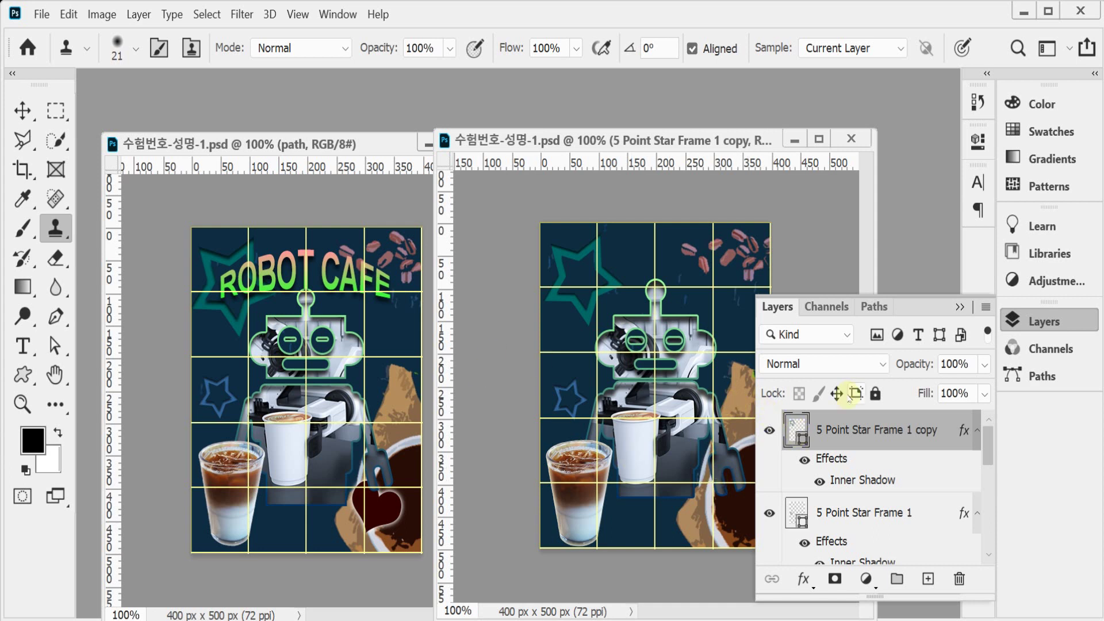
click(1017, 320)
Draw a solid heart from the Shapes group of custom shapes, about 100 x 87 px, over the coffee cup's lower-left edge.
click(23, 374)
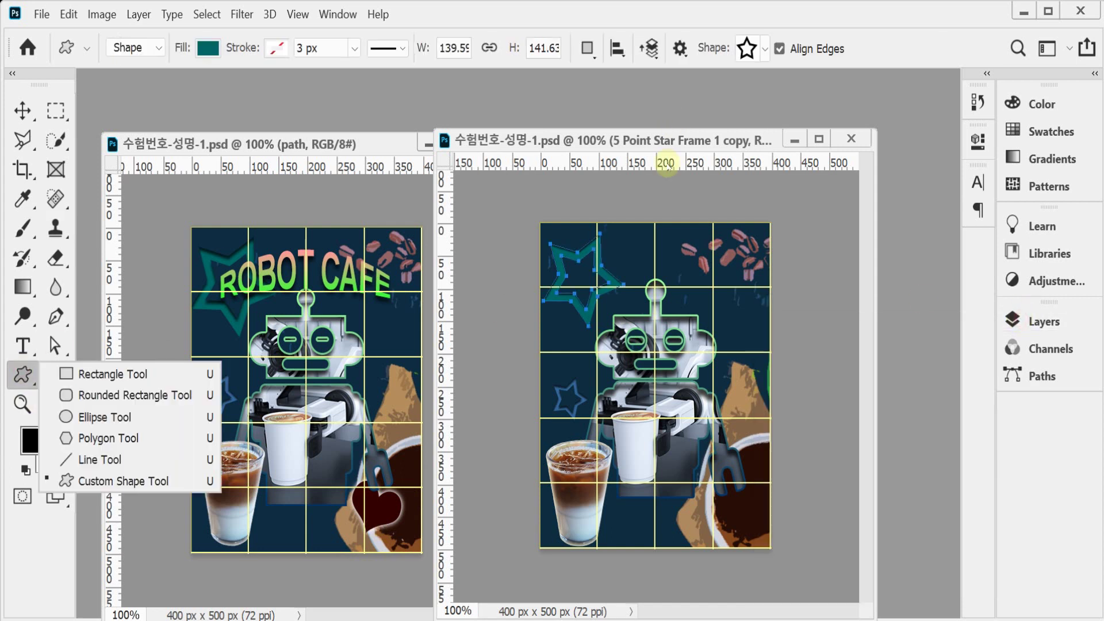
click(765, 51)
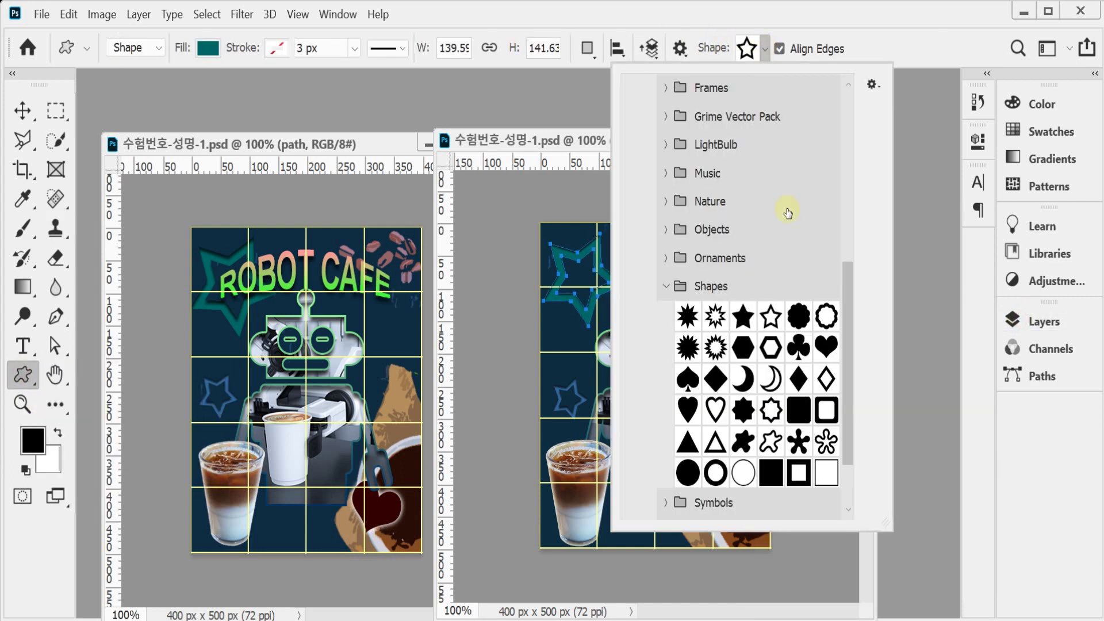
click(827, 348)
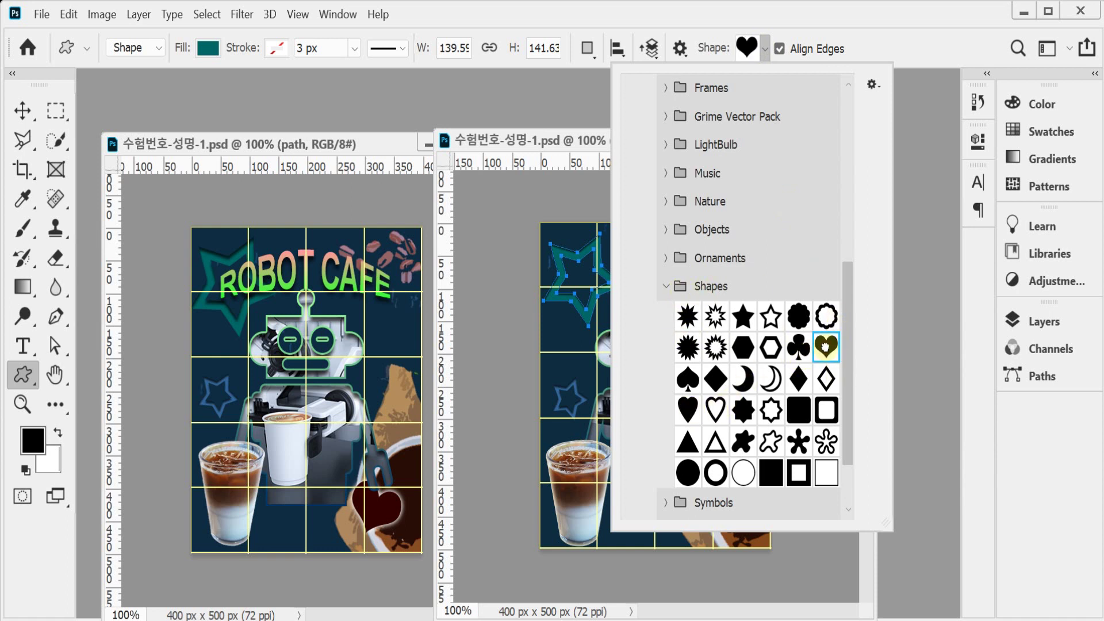
click(710, 16)
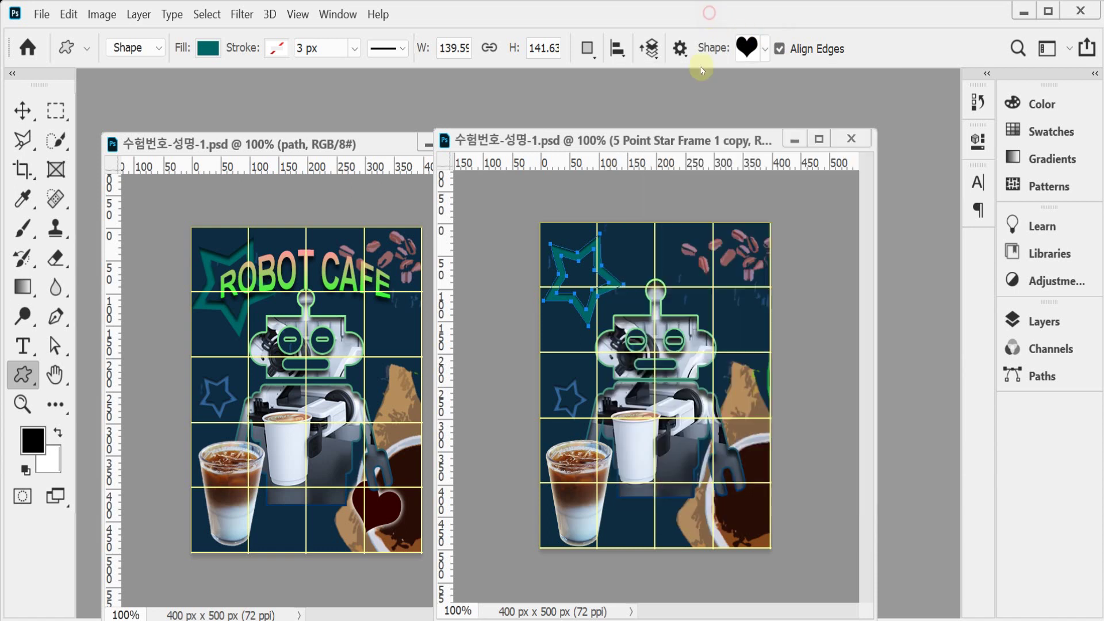
drag(697, 480, 753, 535)
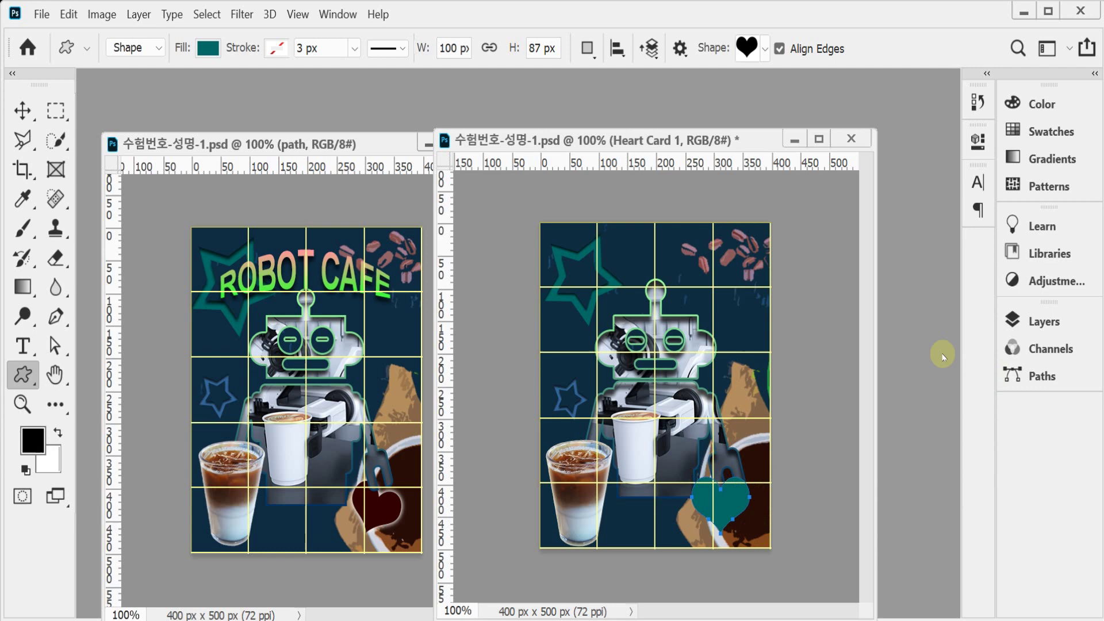
Change the heart's fill colour to a very dark red.
click(1029, 319)
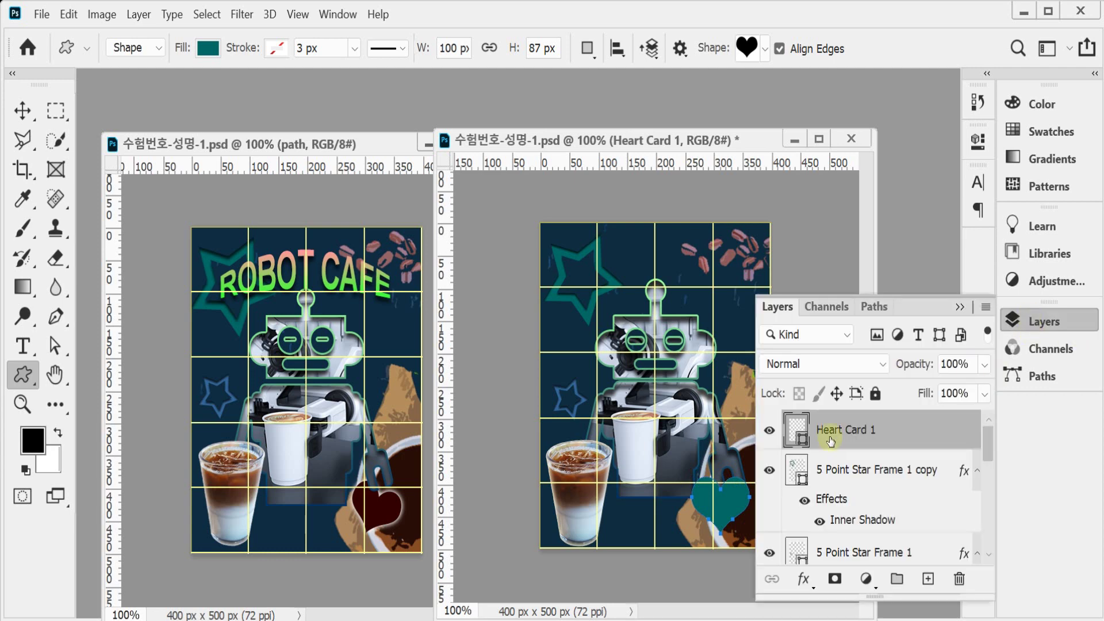
double_click(800, 437)
text(30)
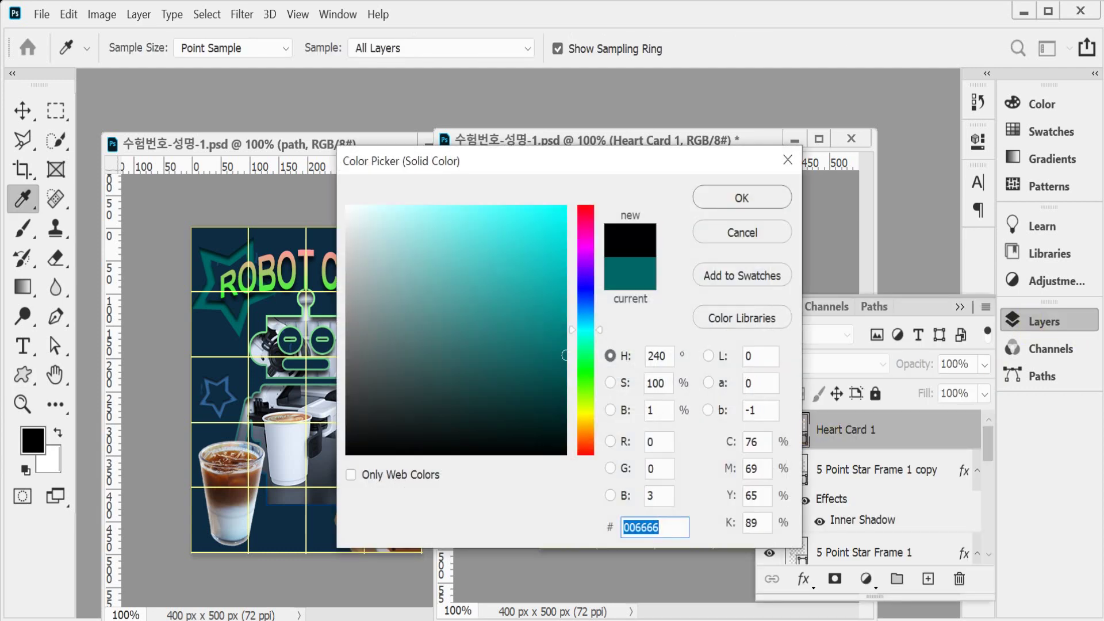
text(0300)
key(Return)
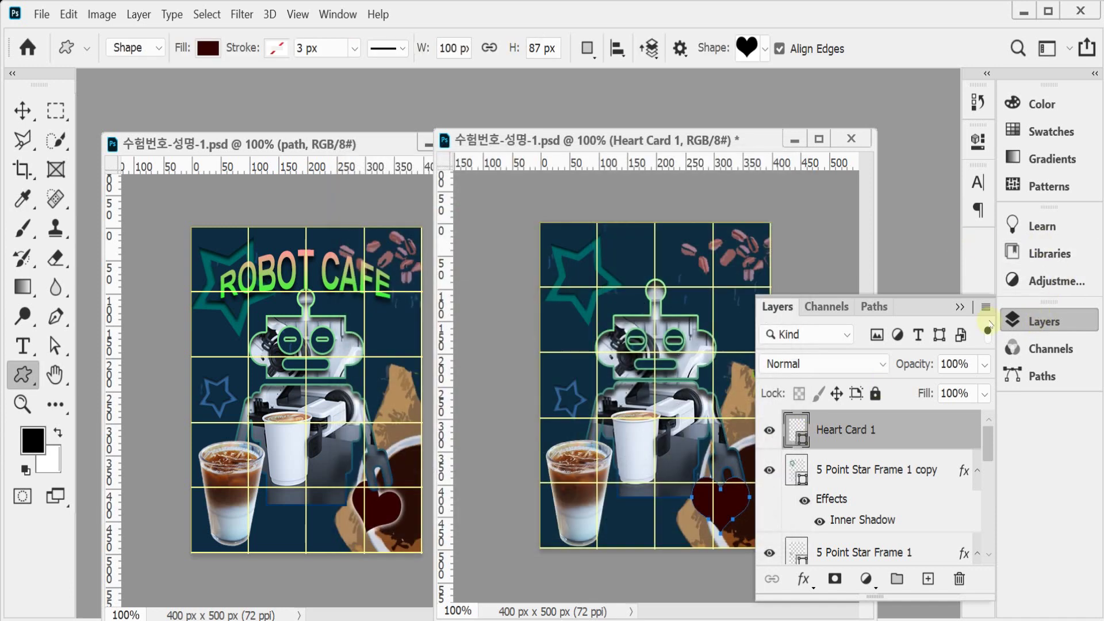
click(1012, 321)
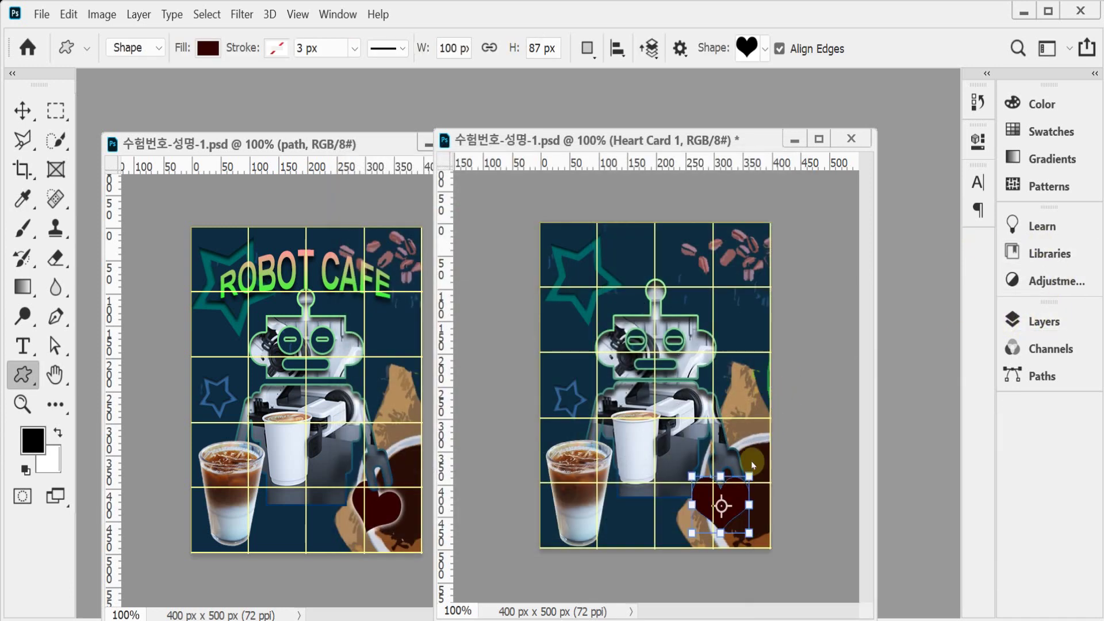
Tilt the heart slightly clockwise and adjust it to about 94 x 88 px on the coffee cup, matching the reference.
key(ctrl+t)
drag(756, 459, 739, 547)
key(Return)
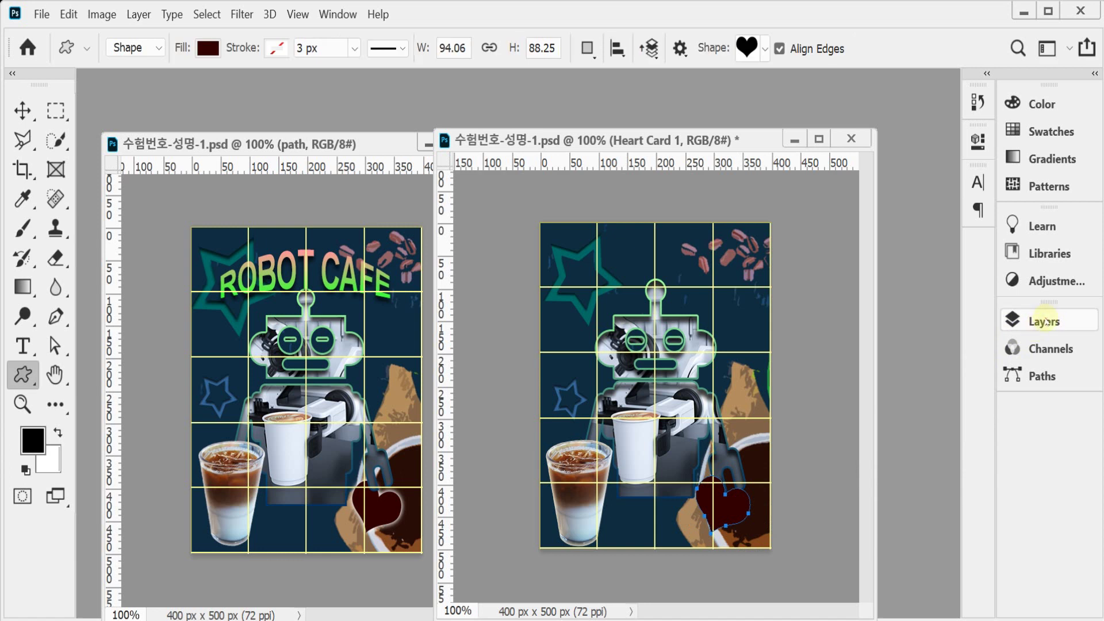
Add an Outer Glow effect with a size of 10 px to the heart.
click(1034, 322)
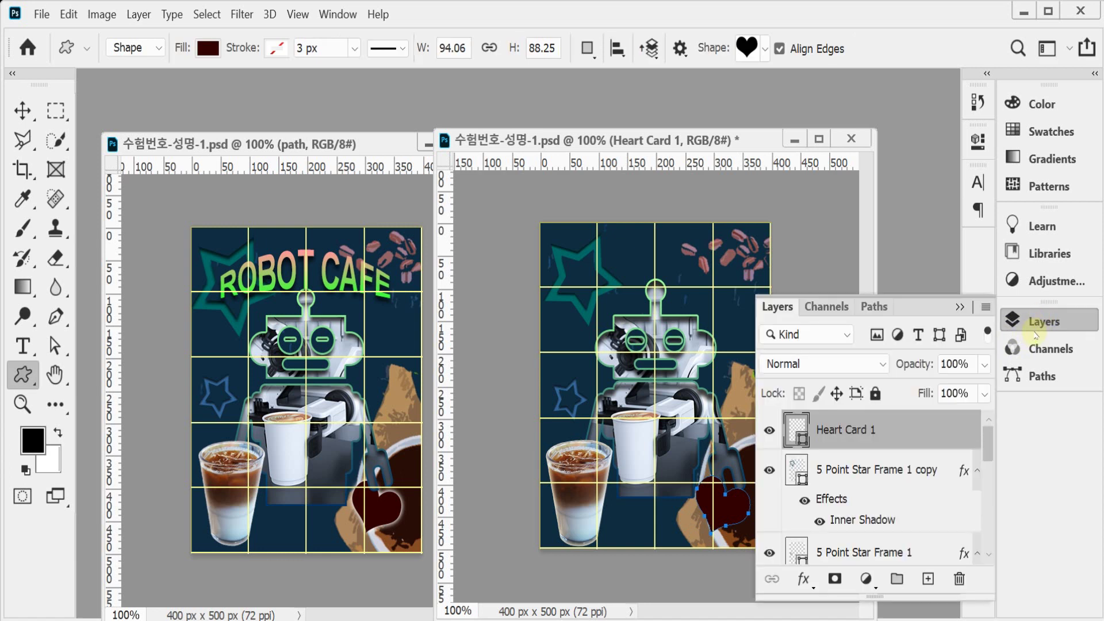
click(804, 579)
click(850, 545)
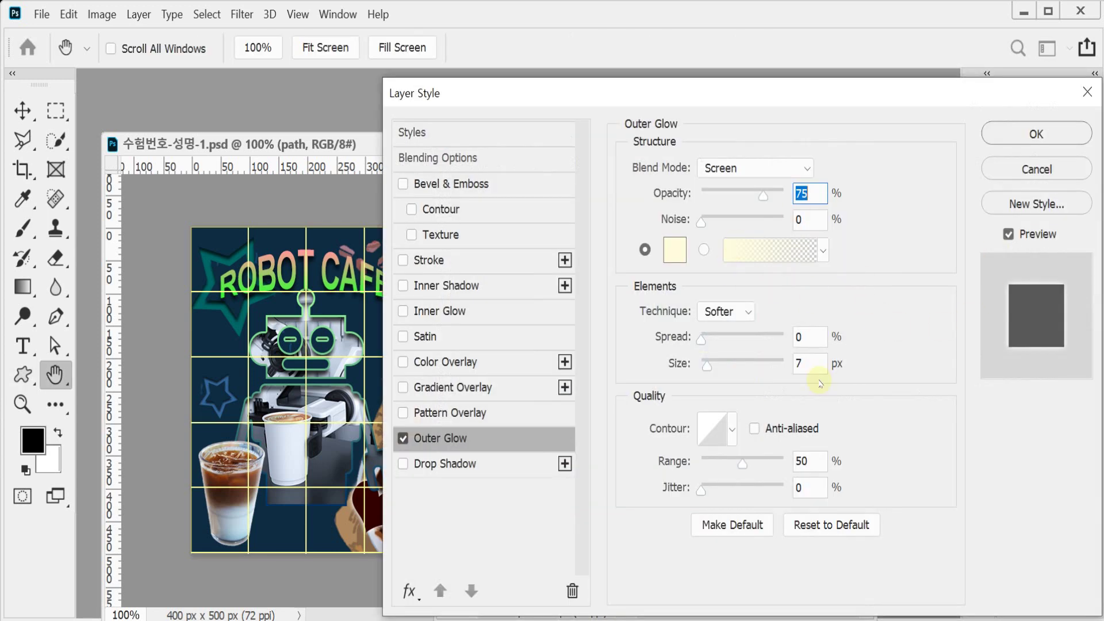
click(811, 365)
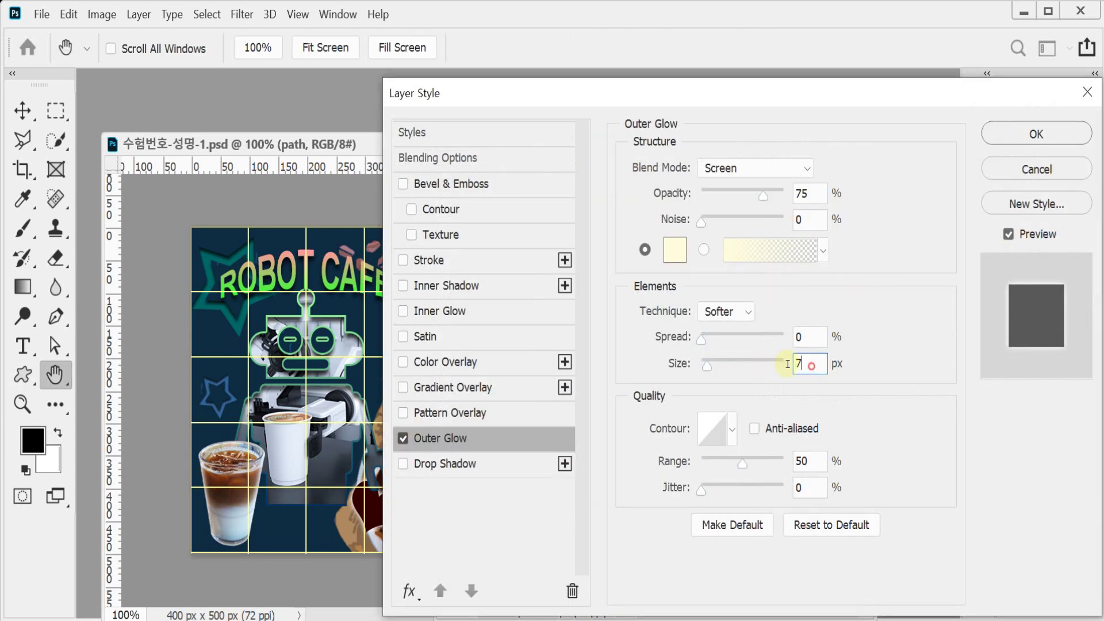
text(10)
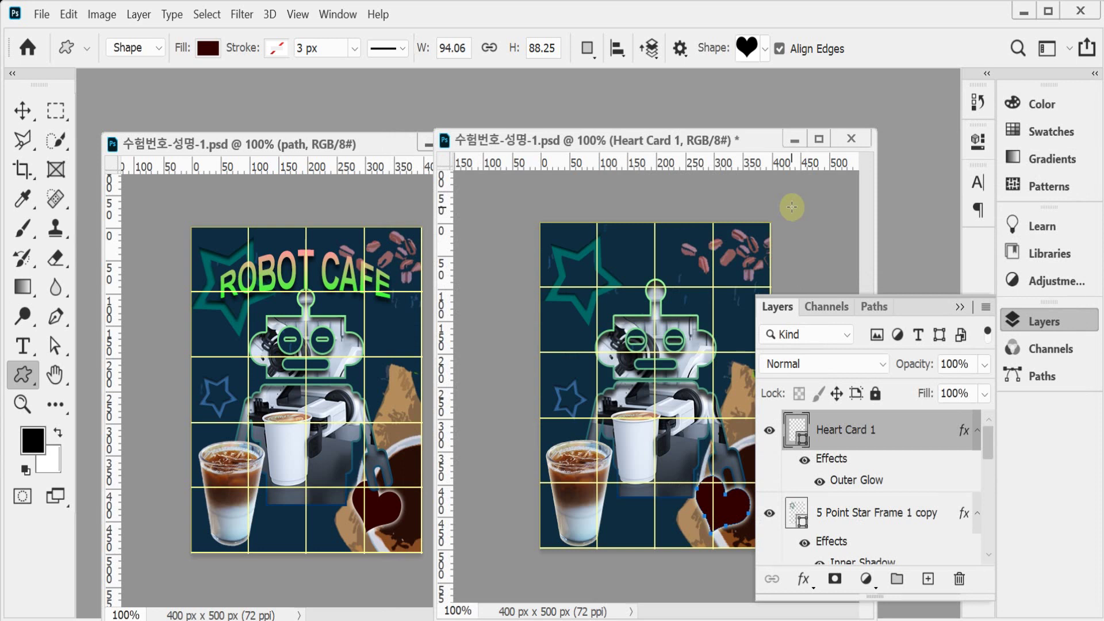
click(1035, 322)
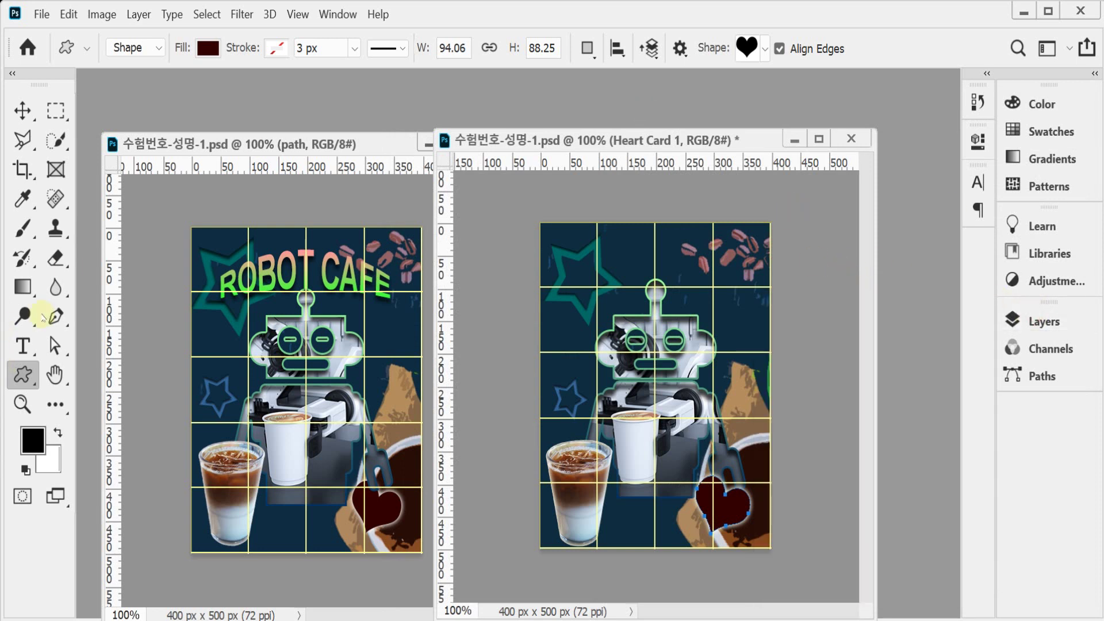
Copy the title text "ROBOT CAFE" from the reference document and paste it as Arial Bold 45 pt text above the robot's head.
click(23, 345)
click(291, 273)
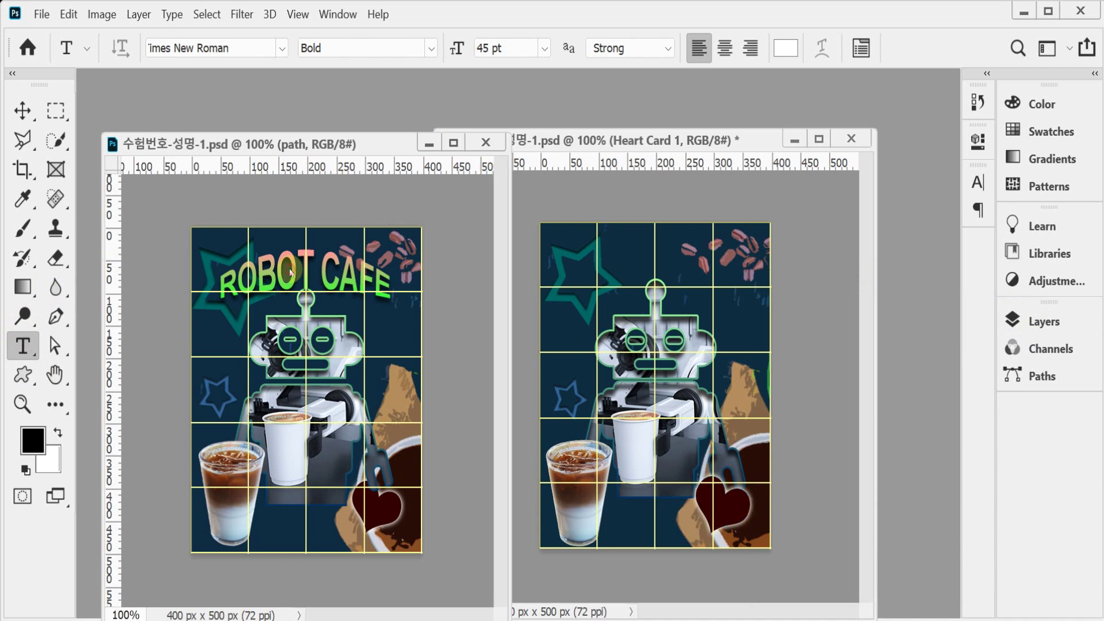
triple_click(292, 273)
key(ctrl+c)
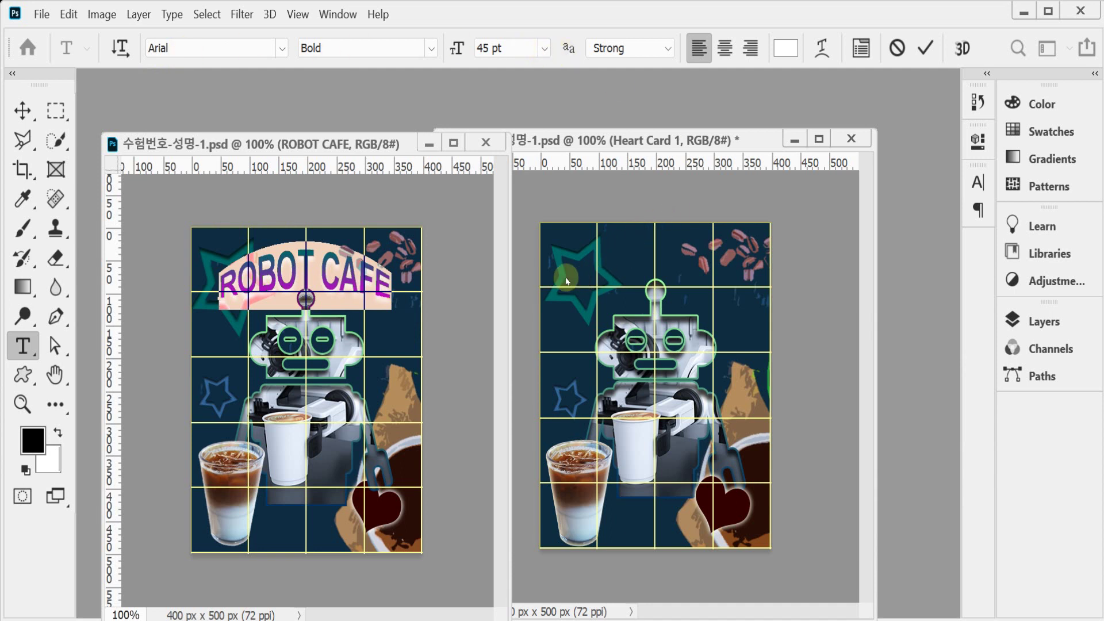
click(551, 176)
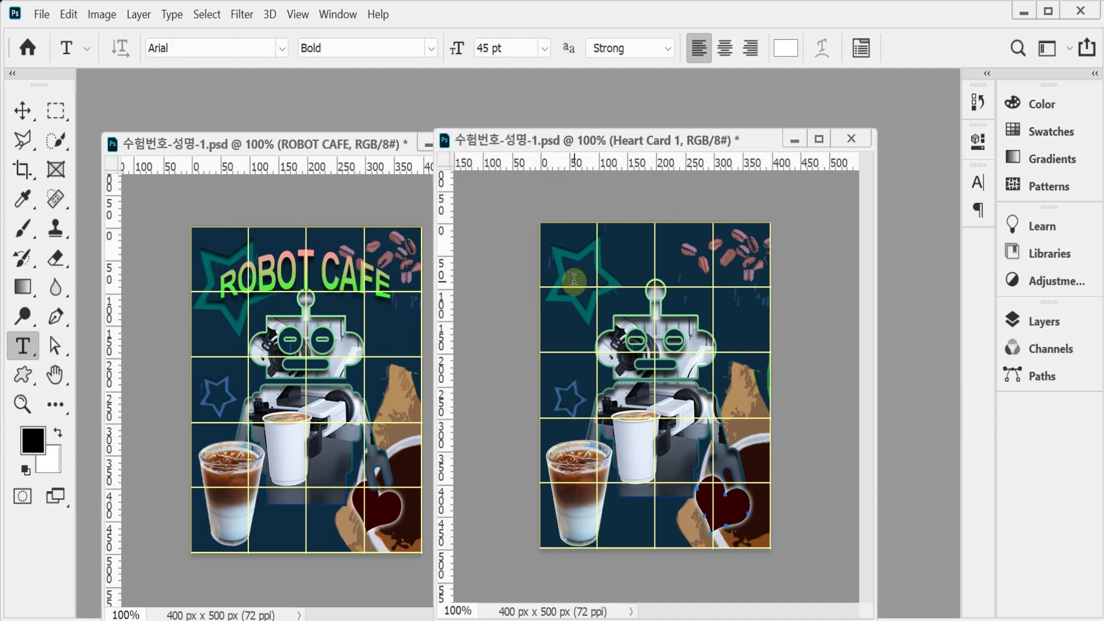
click(656, 287)
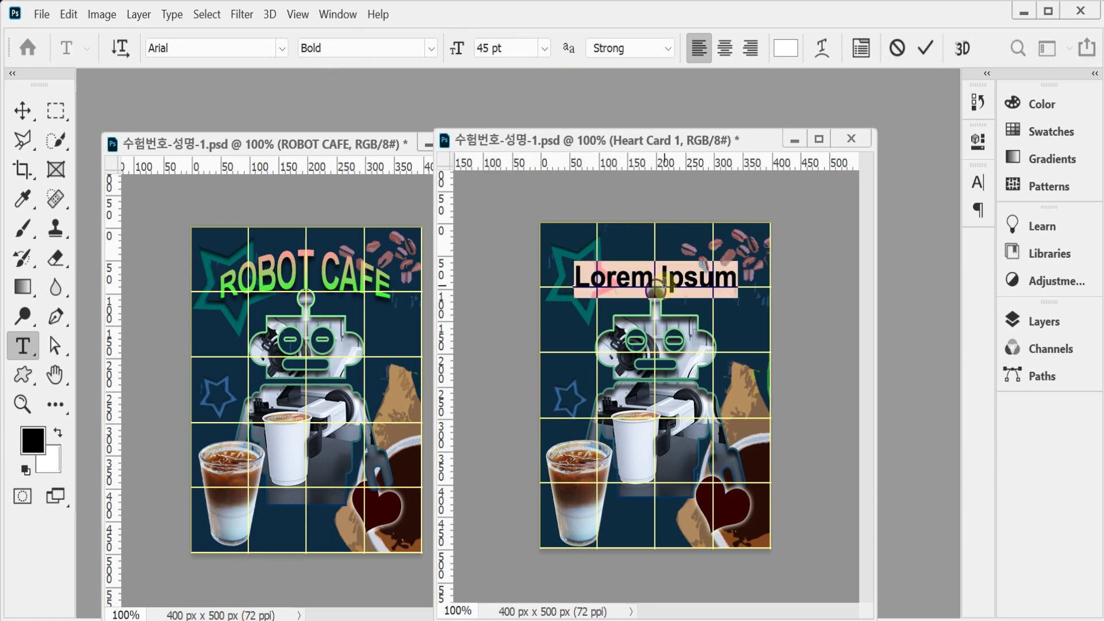
key(ctrl+v)
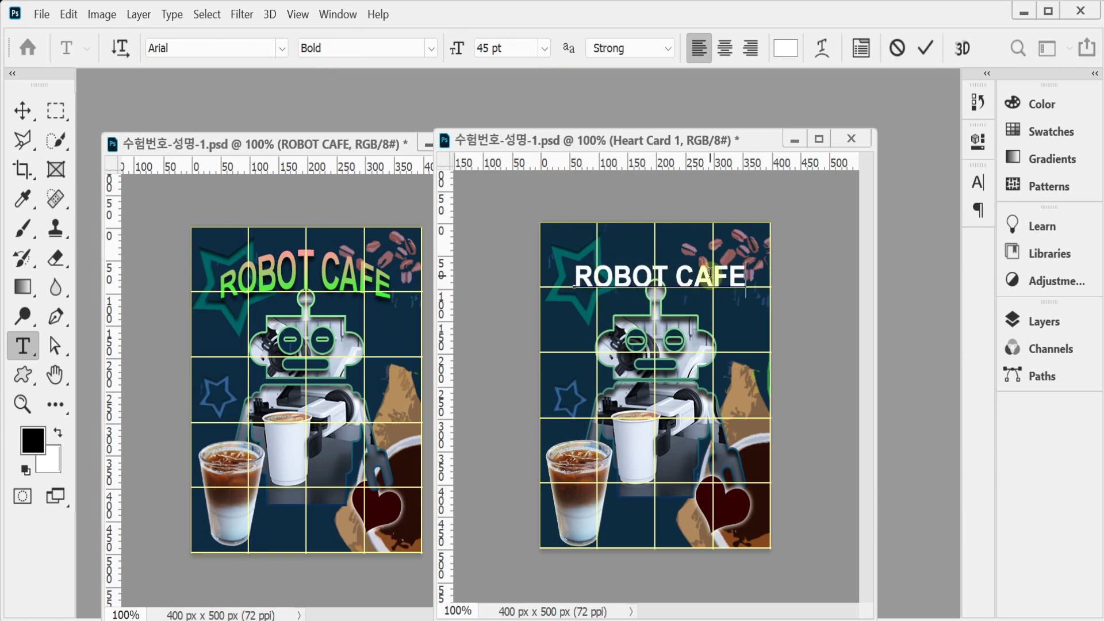
Warp the title text with the Arc Upper style and set its horizontal bend to 40%.
click(822, 51)
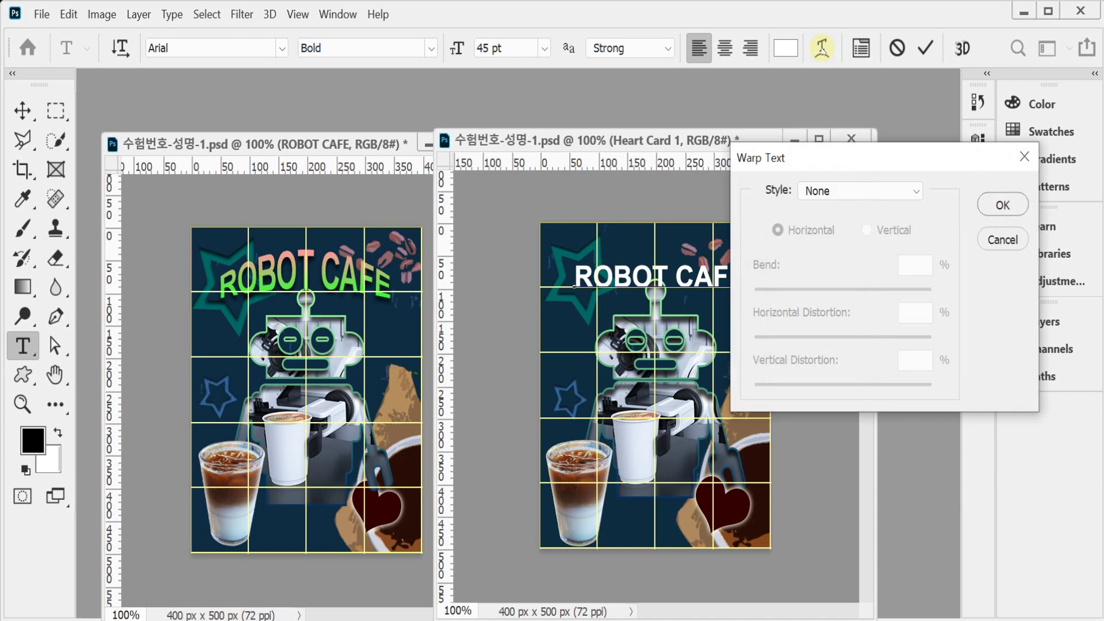
click(853, 191)
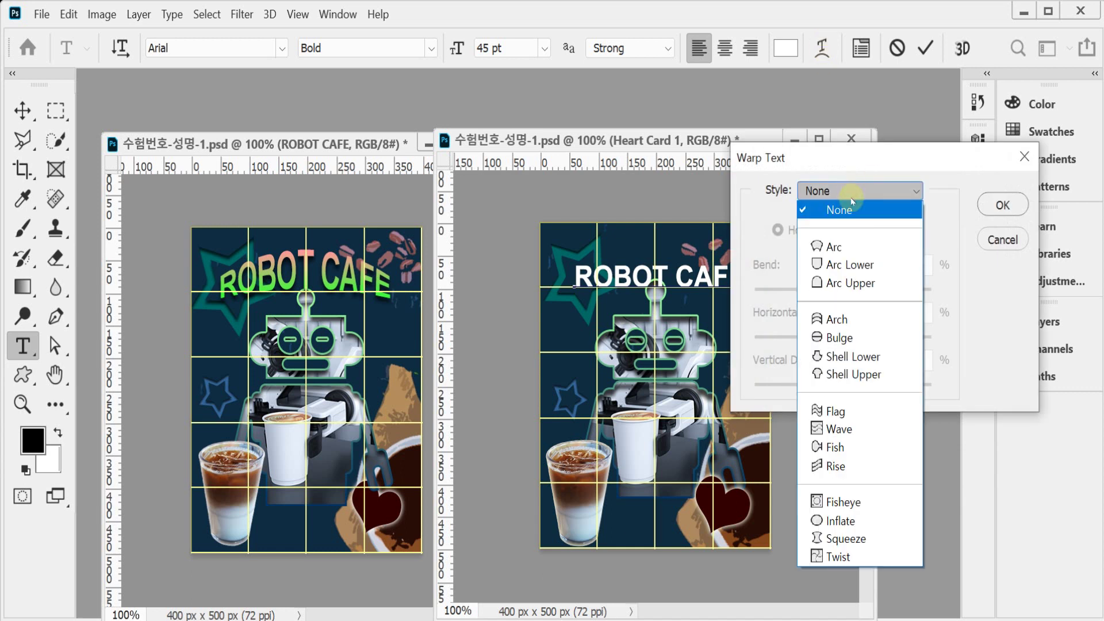
click(868, 294)
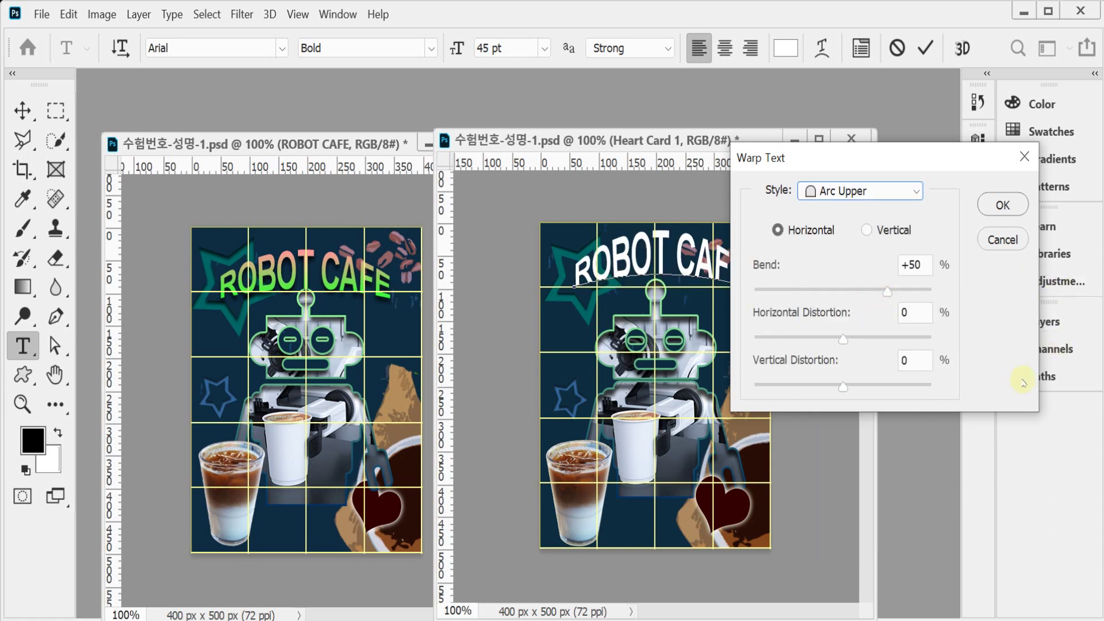
click(922, 266)
text(40)
key(Return)
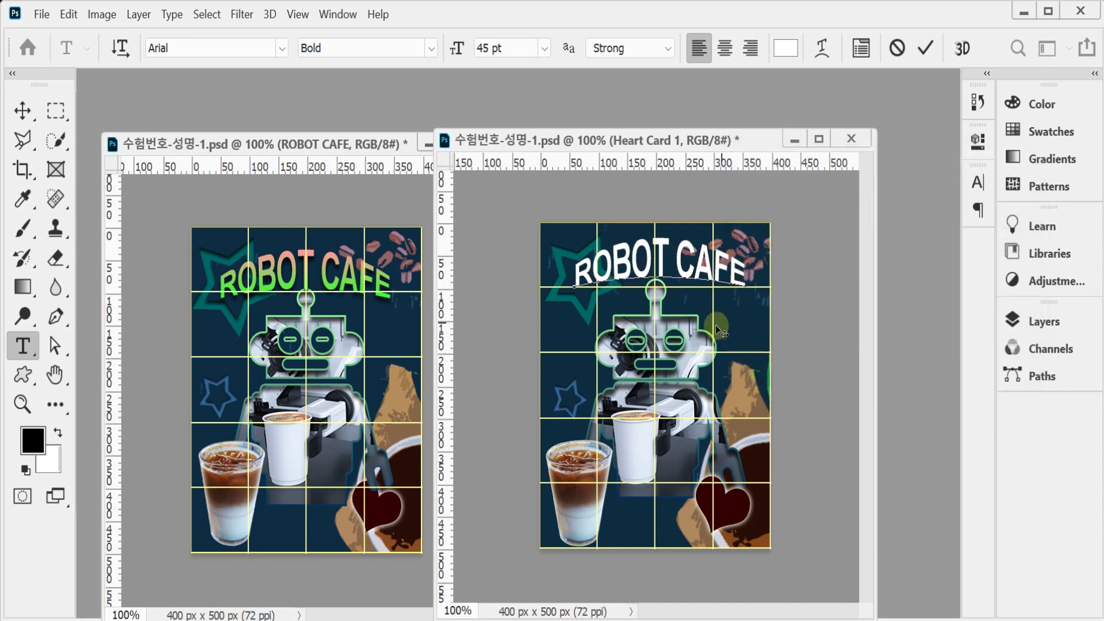
Move the warped title slightly down so it overlaps the robot's antenna, and commit the text.
click(695, 268)
drag(752, 330, 754, 339)
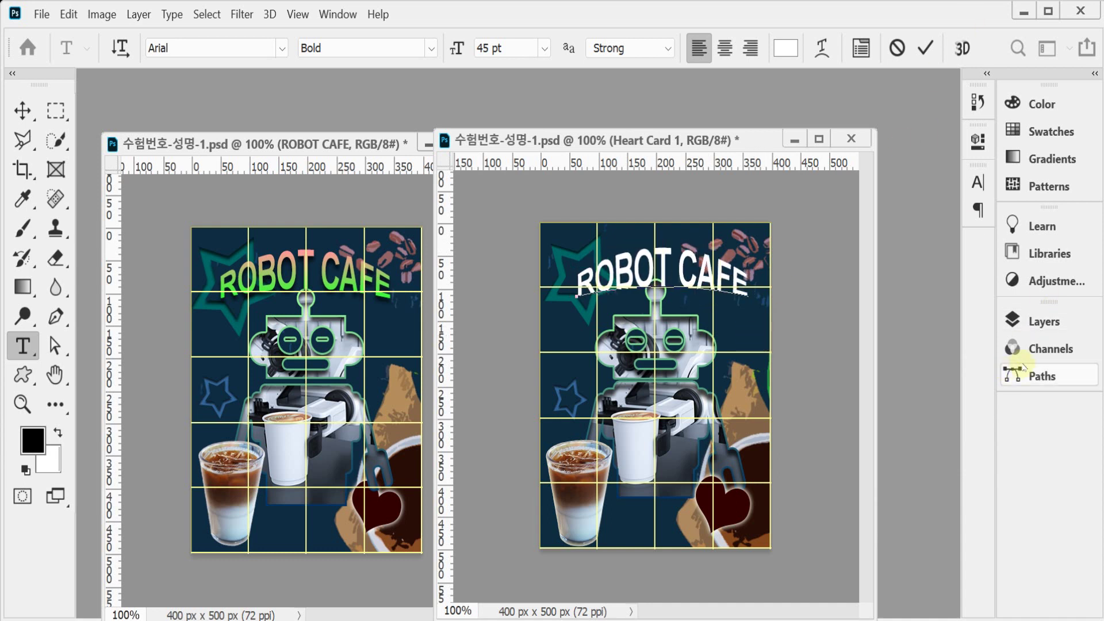
click(1029, 321)
click(779, 578)
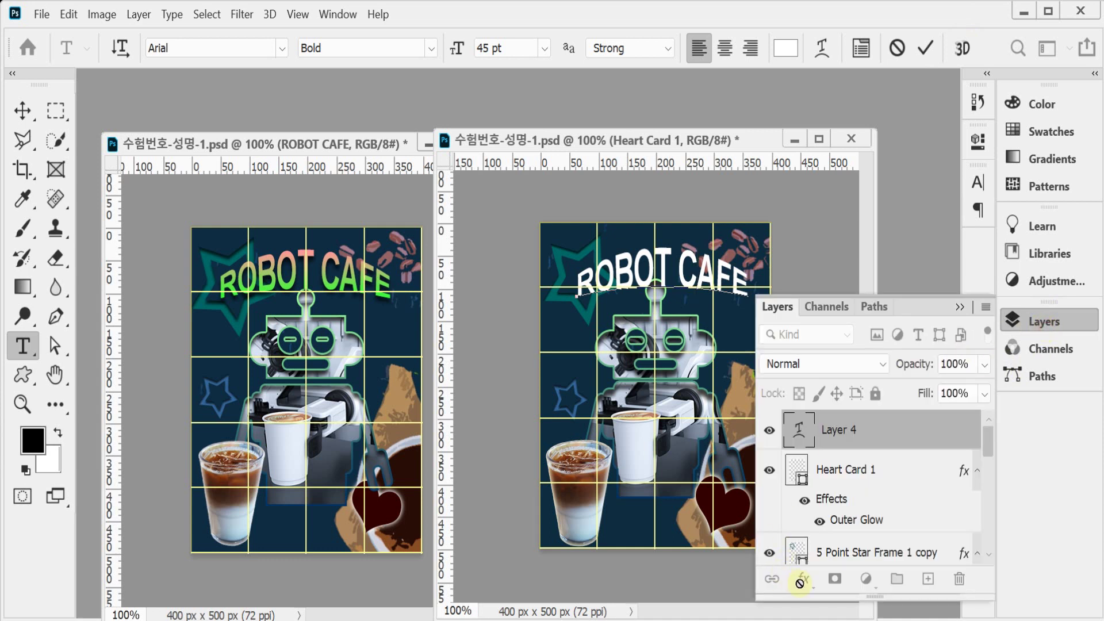
click(800, 580)
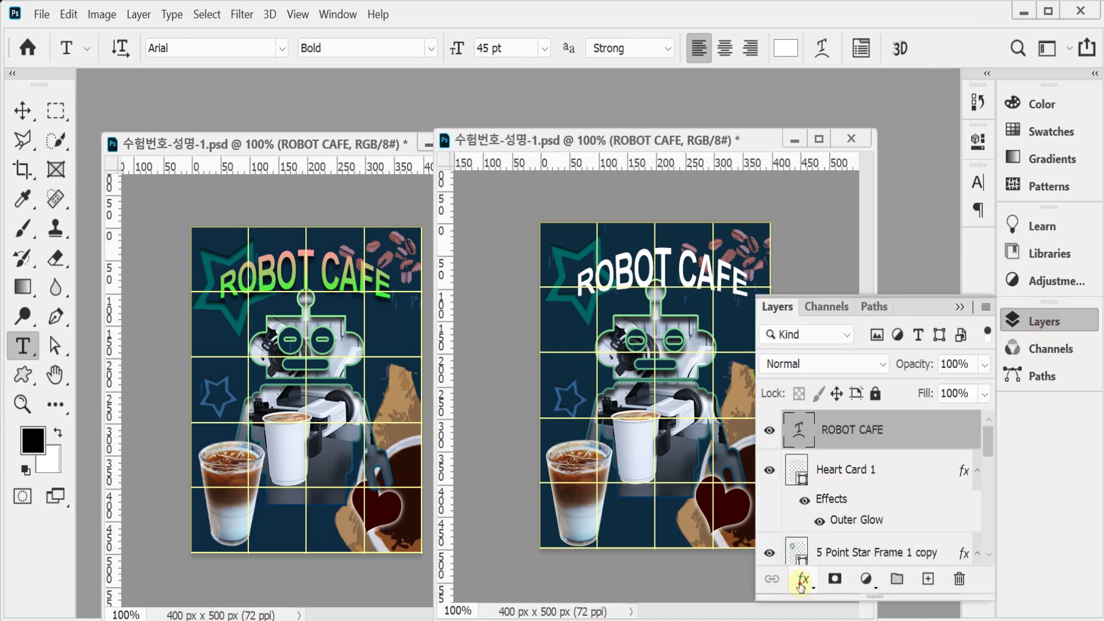
Add a Gradient Overlay to the title and set the gradient's starting colour stop to green #3f3.
click(801, 579)
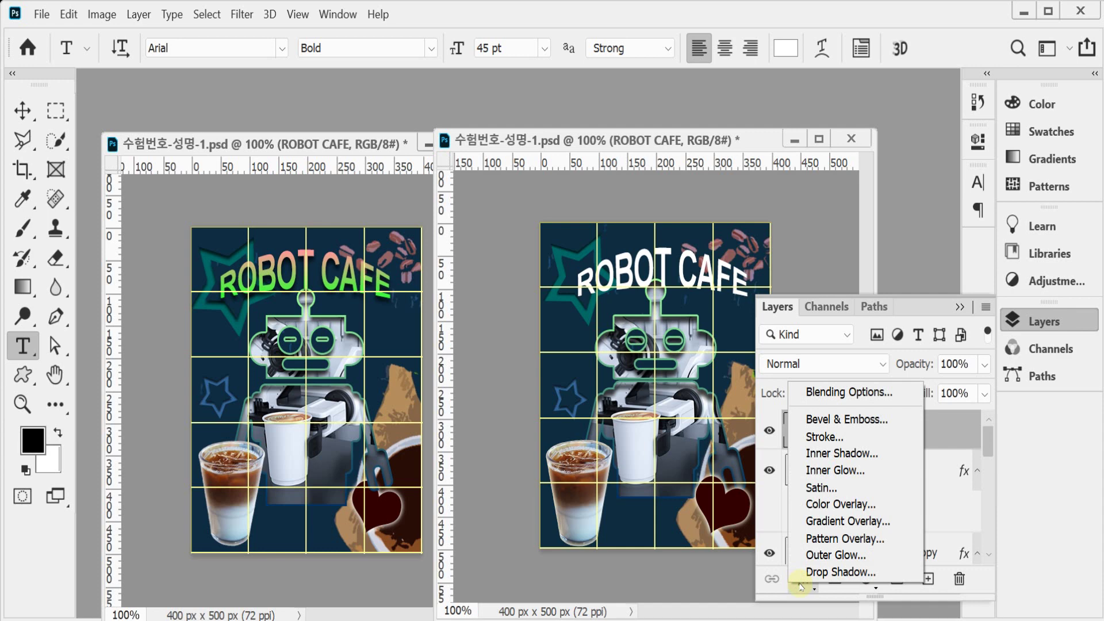
key(Escape)
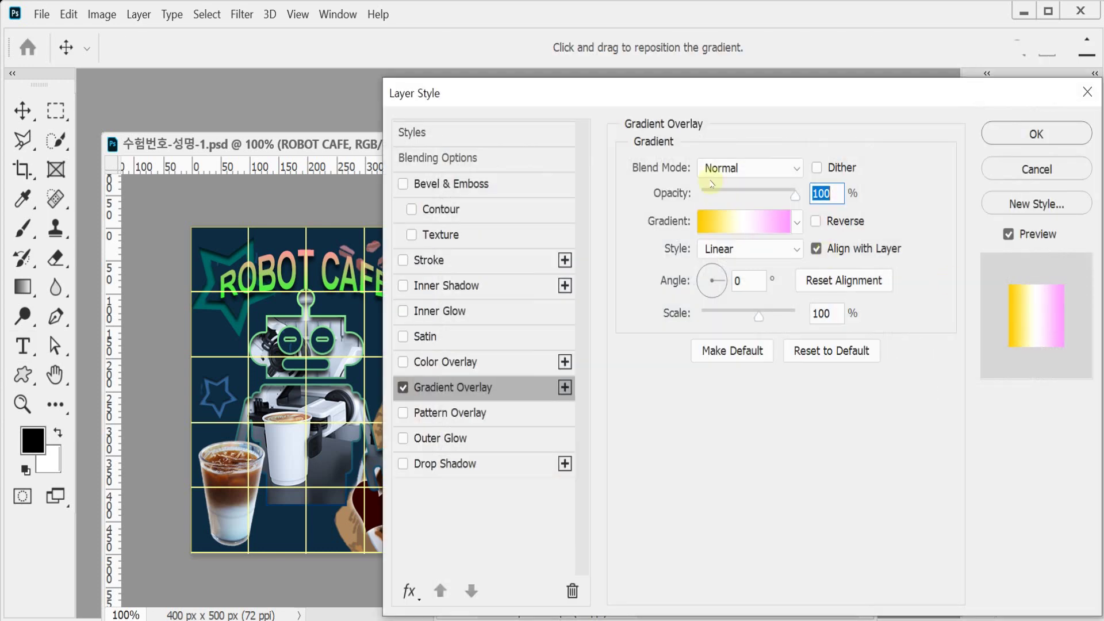
drag(595, 86, 689, 112)
click(826, 249)
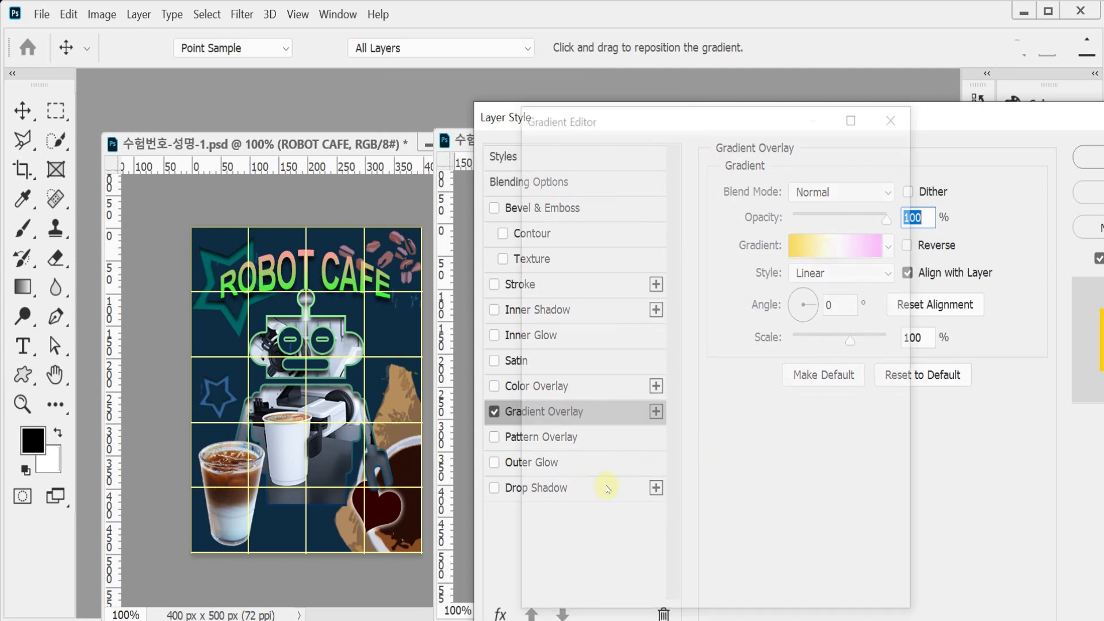
double_click(540, 479)
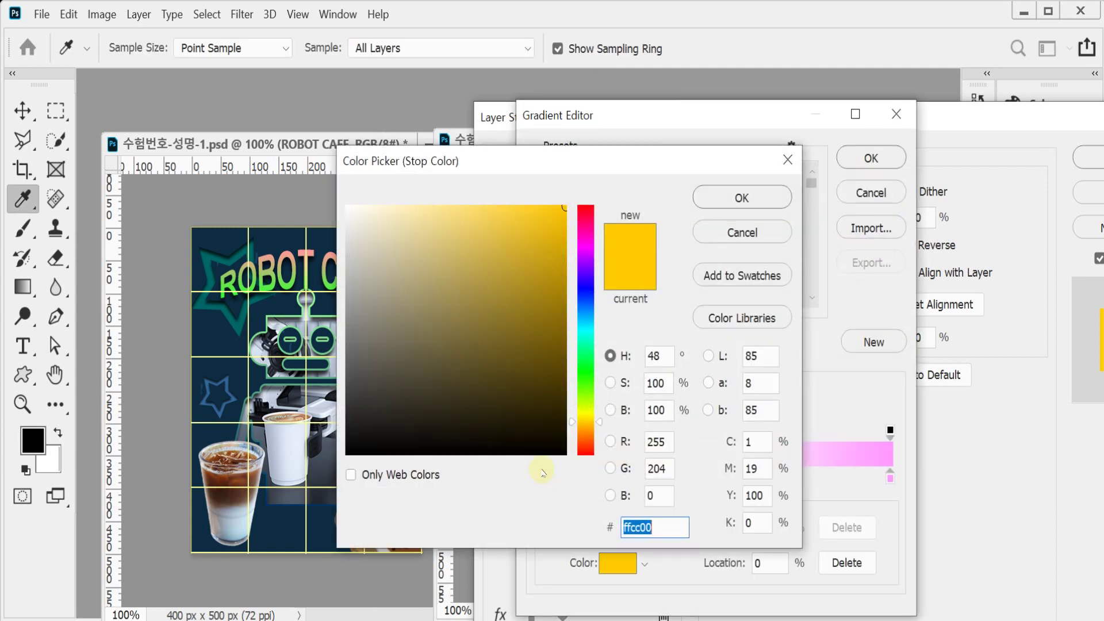
text(3f3)
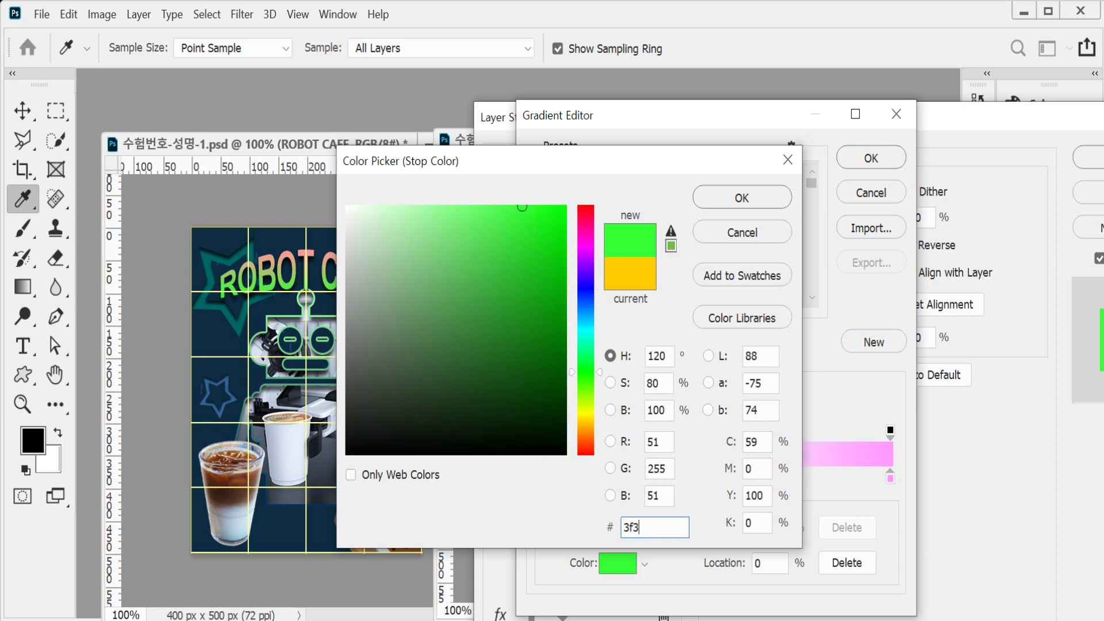
key(Return)
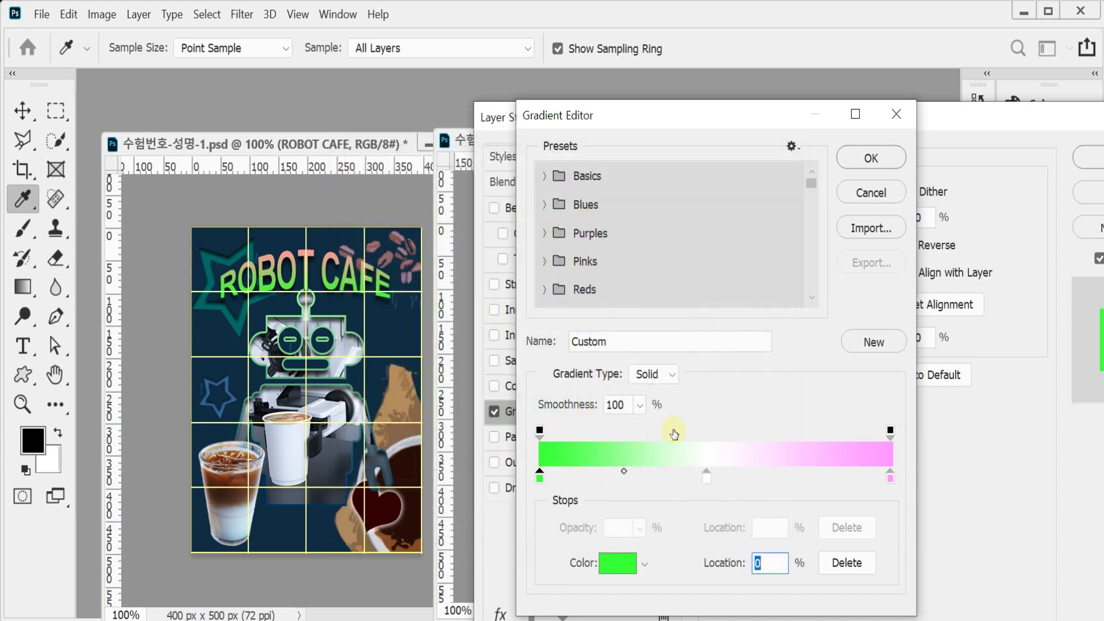
Remove the gradient's white middle stop and set its end colour stop to pink #f99.
drag(708, 486, 709, 528)
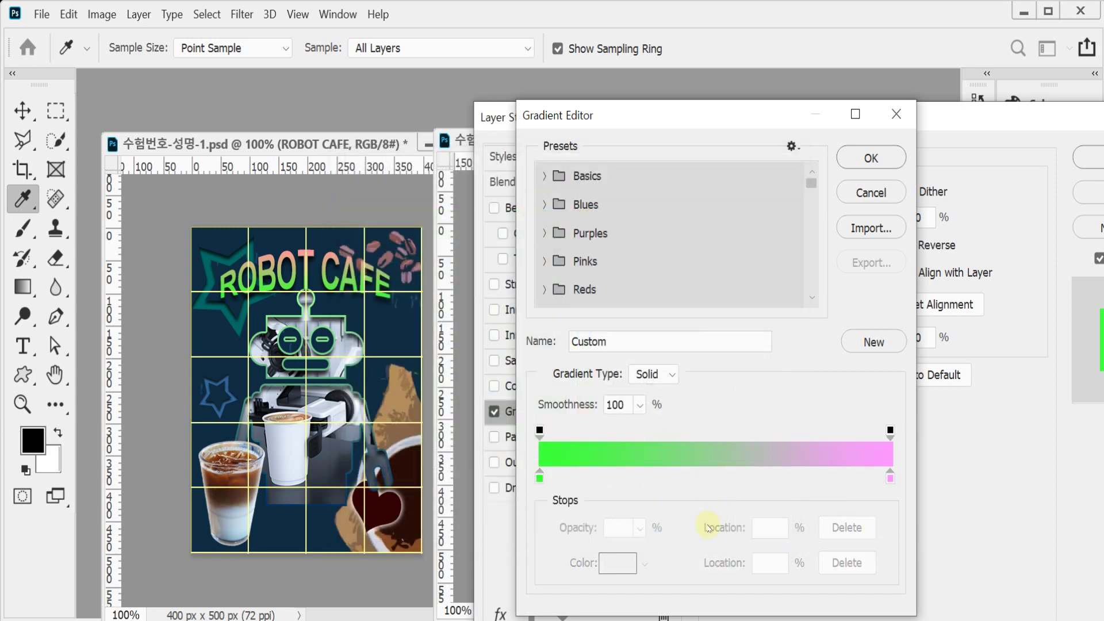
click(890, 481)
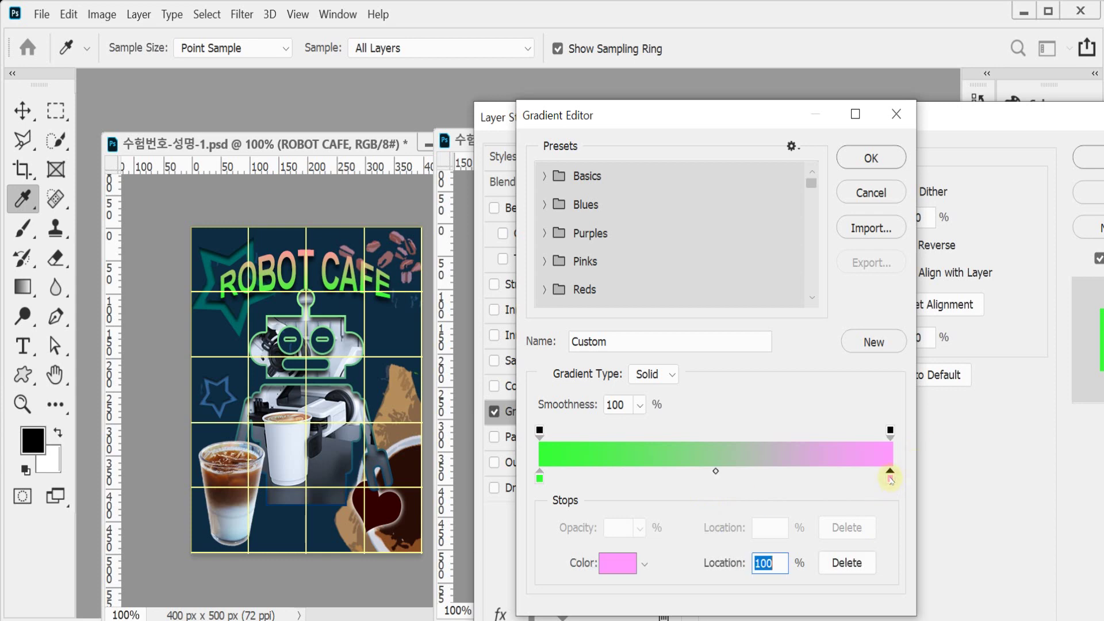
double_click(890, 481)
text(f99)
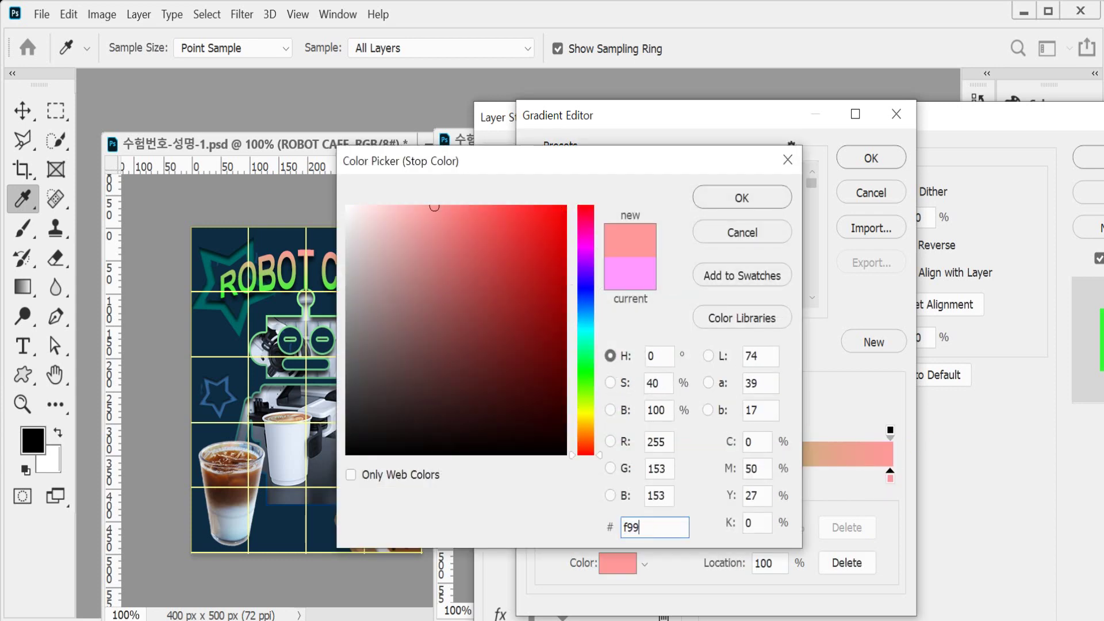
key(Return)
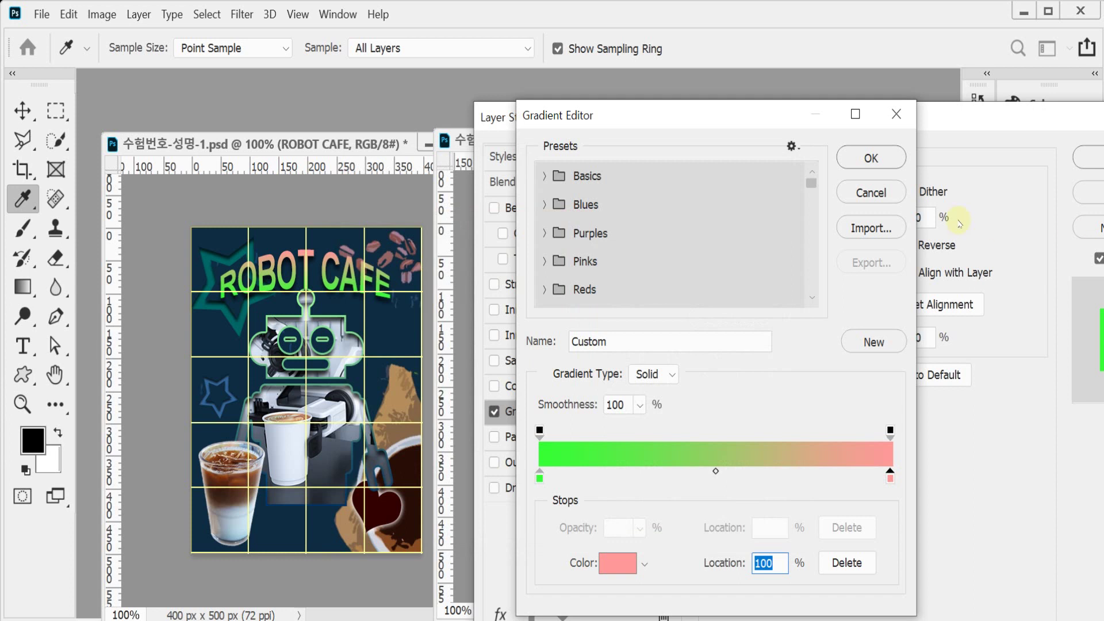
click(883, 160)
Set the title's Gradient Overlay angle to 90° and apply the layer style.
drag(666, 111, 913, 95)
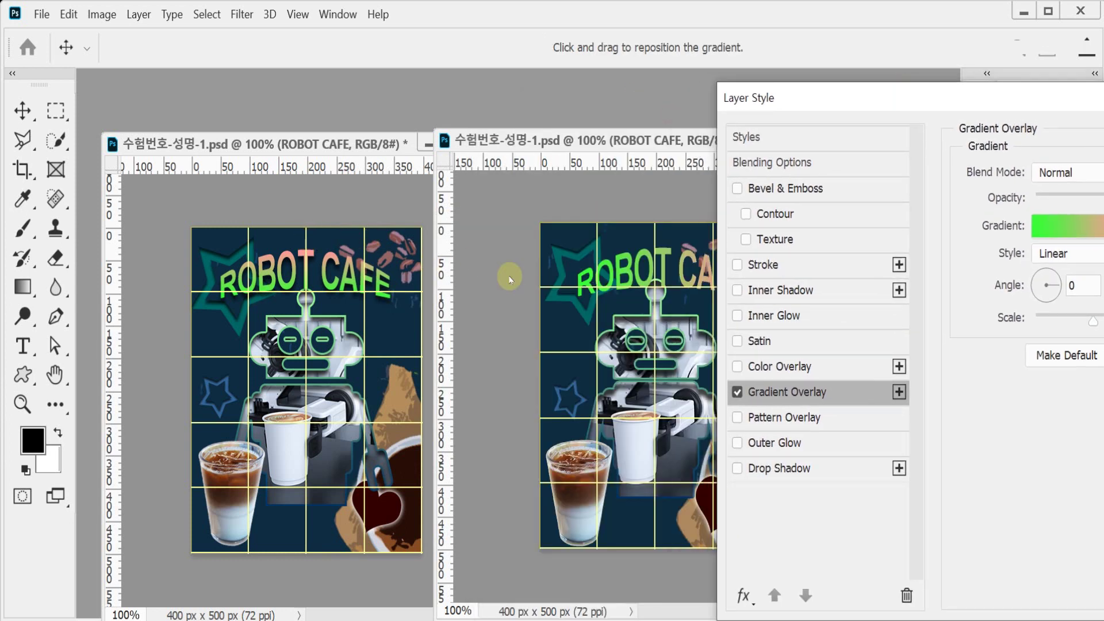
click(1008, 285)
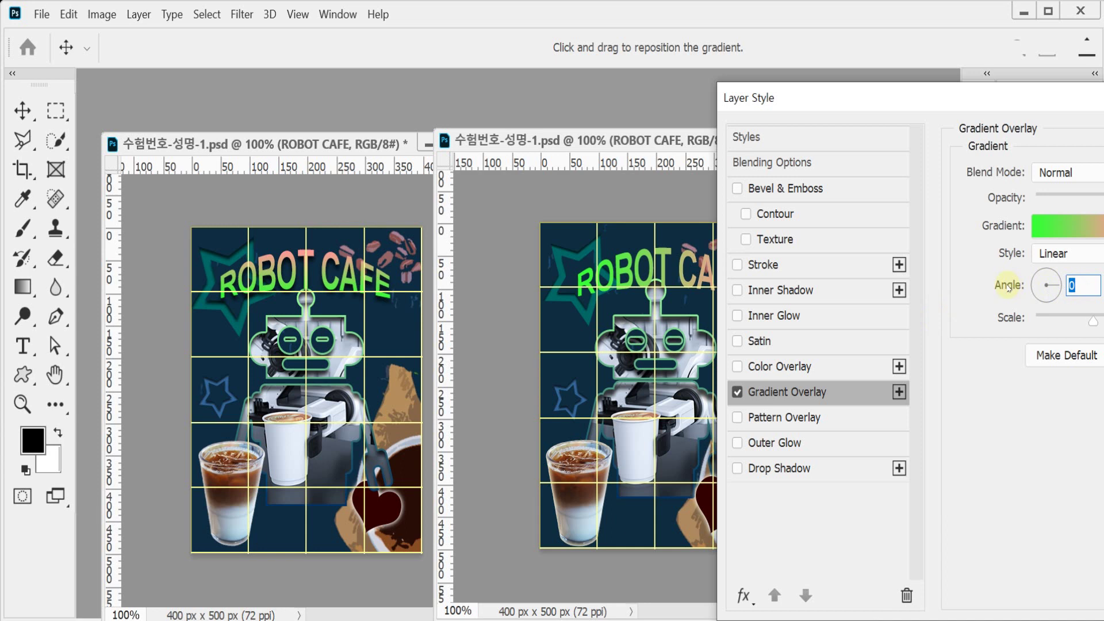
text(90)
key(Return)
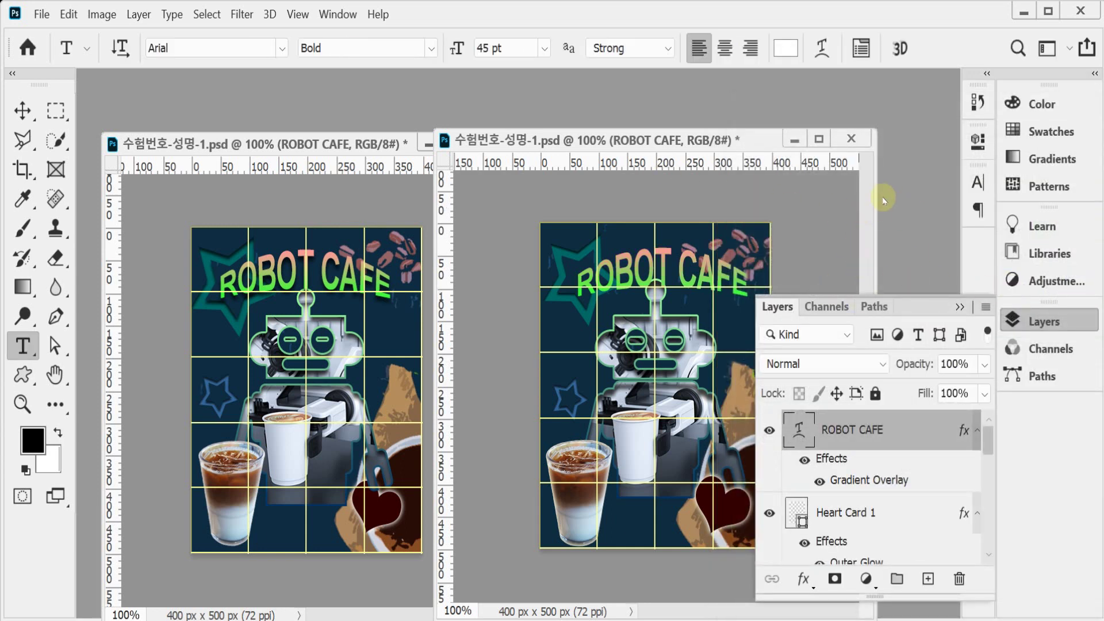
Add a Drop Shadow effect to the title with a distance of 17 px.
click(803, 579)
click(836, 564)
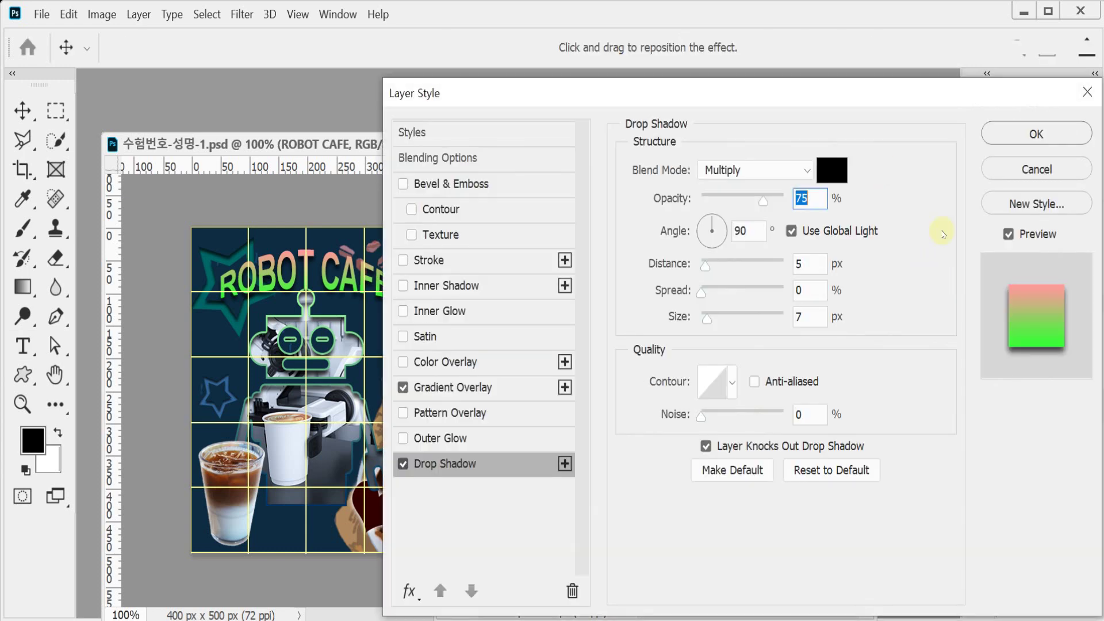
click(808, 263)
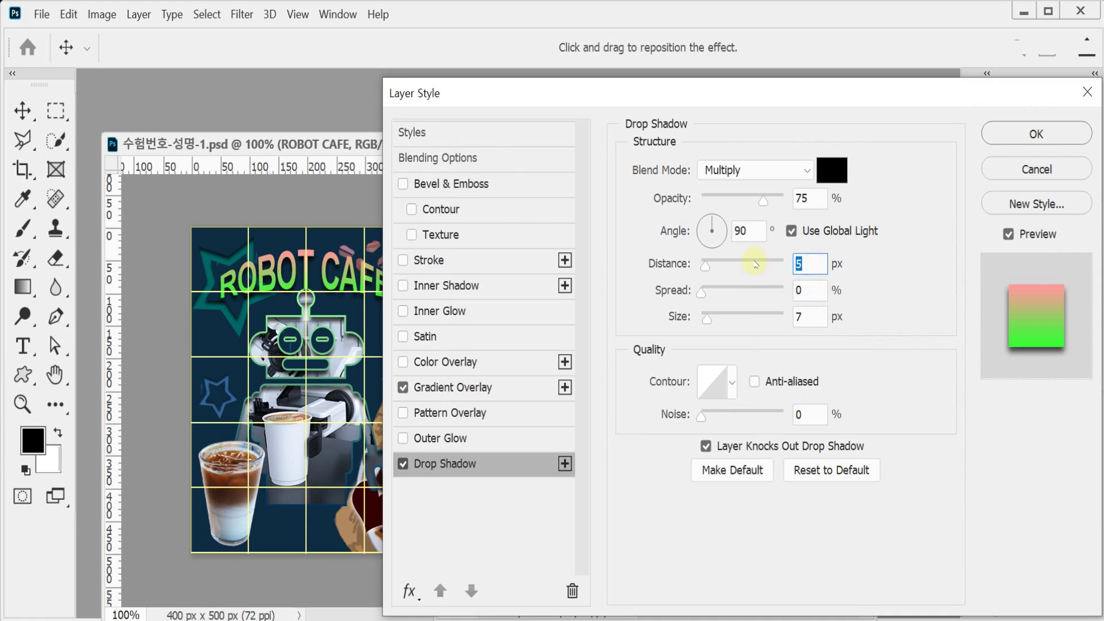
text(17)
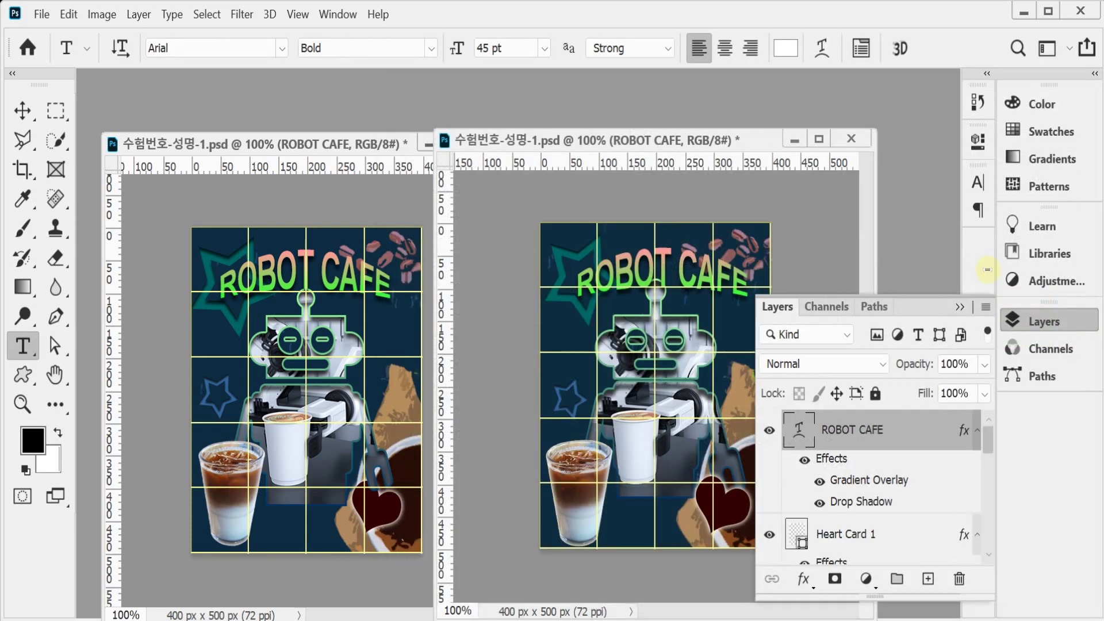
Shift the title slightly up and to the left above the robot's antenna, and commit the text.
click(1031, 318)
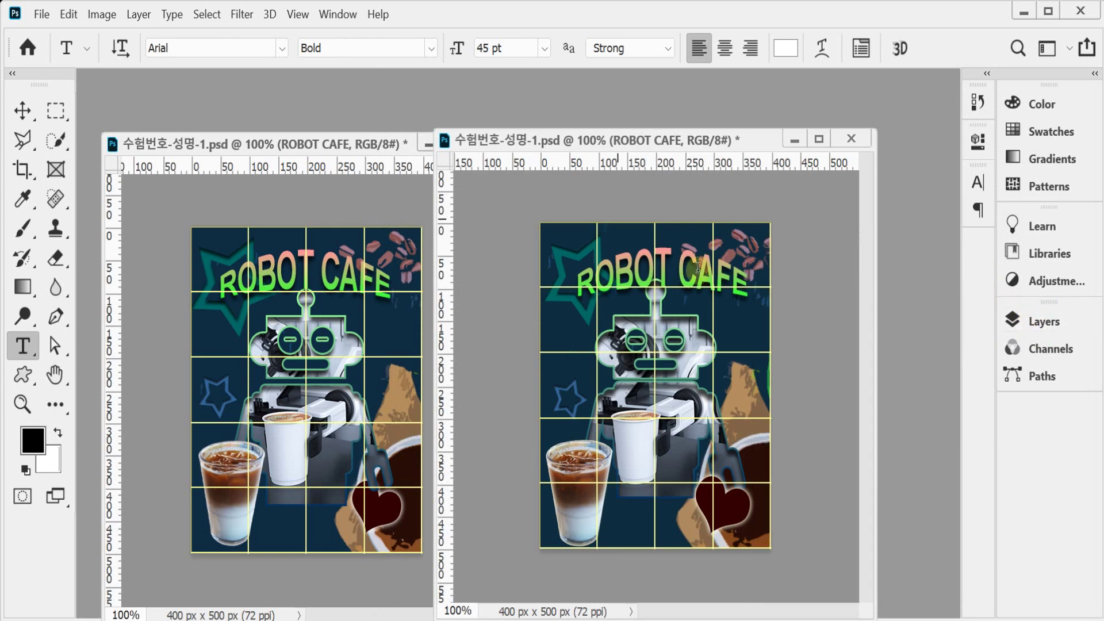
click(677, 281)
drag(765, 356, 756, 355)
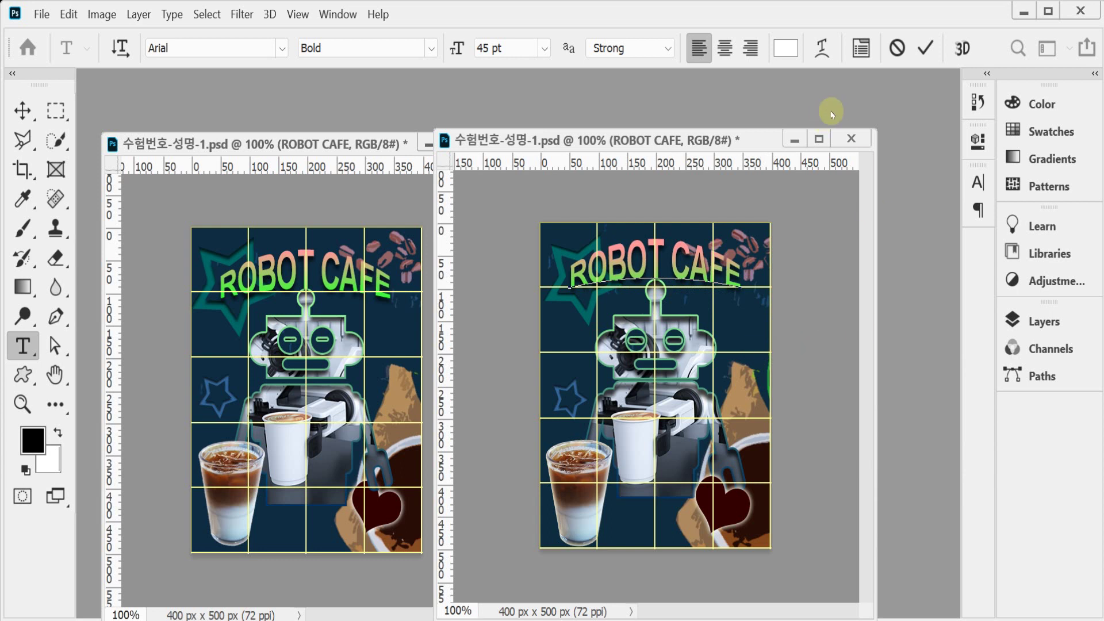
click(925, 47)
click(23, 110)
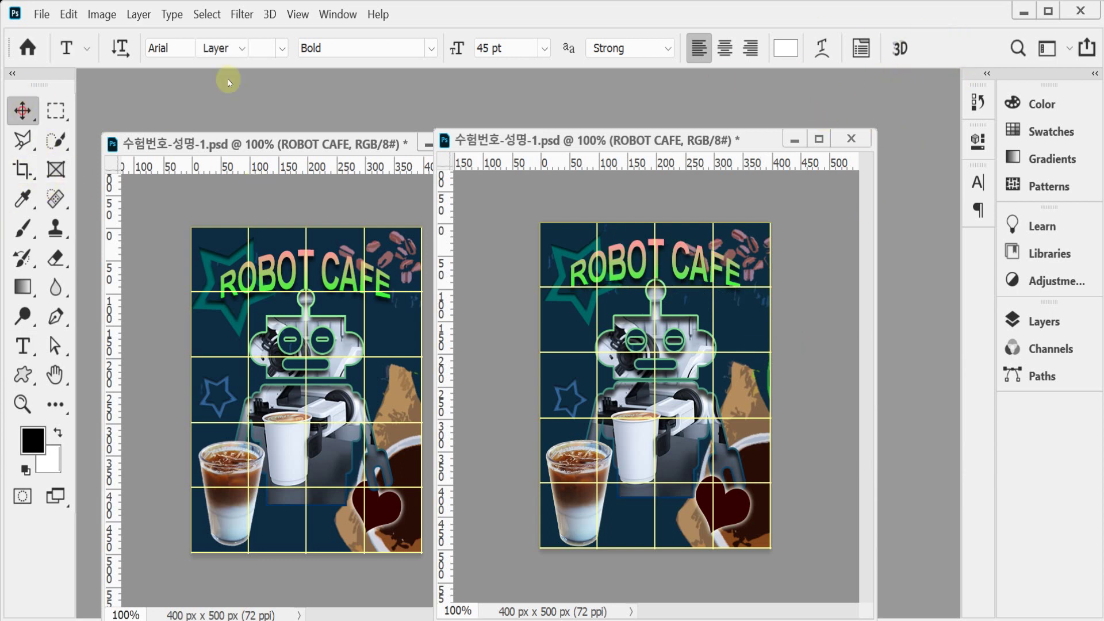
click(553, 300)
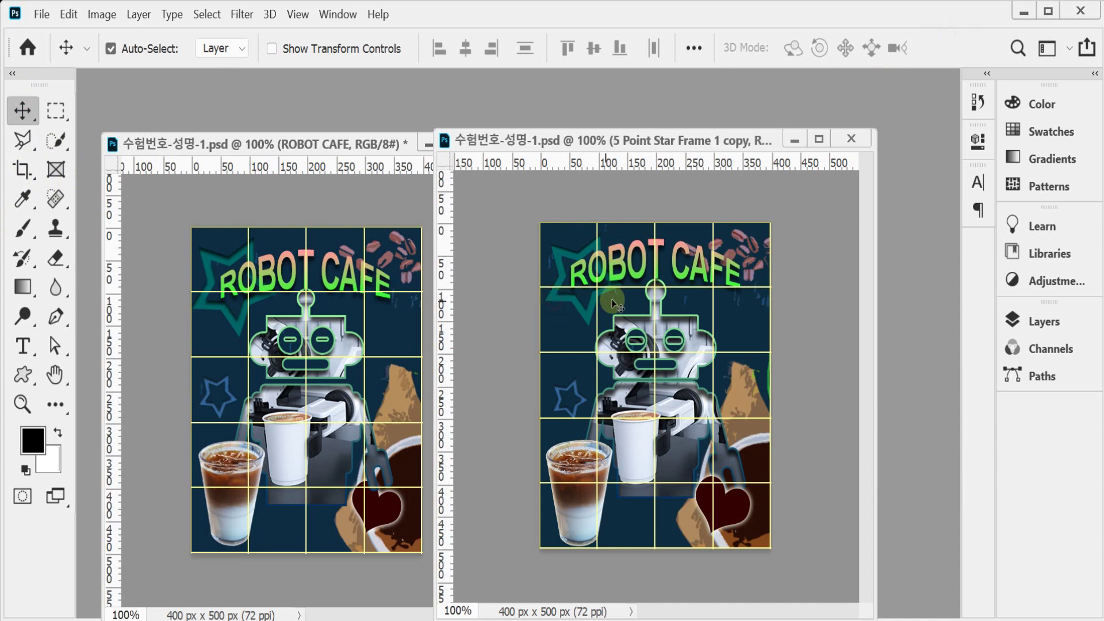
drag(635, 295, 635, 294)
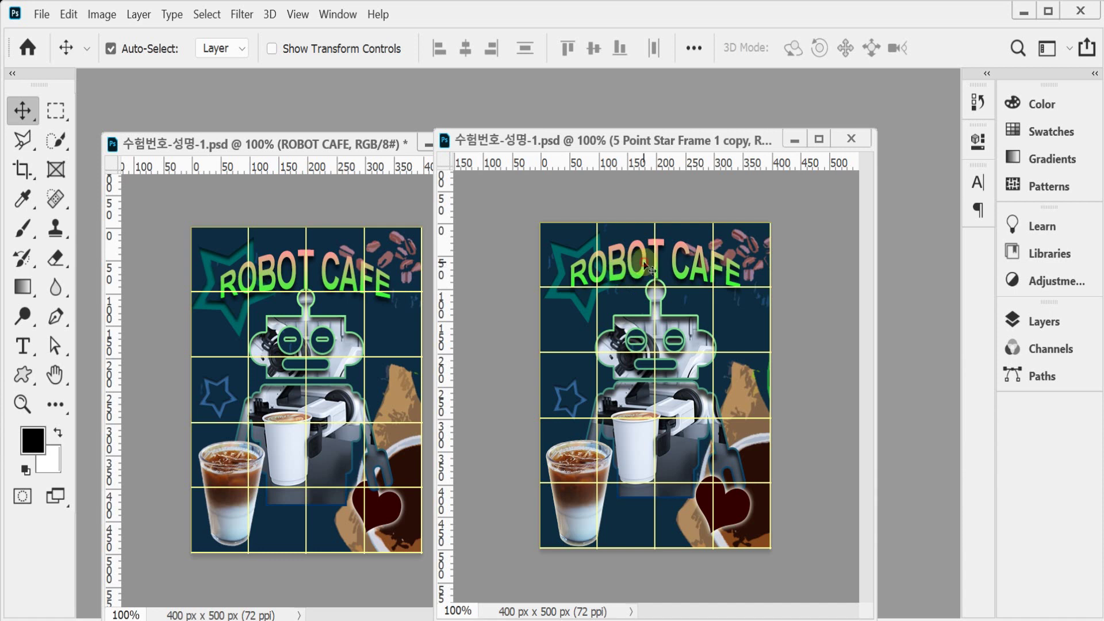
Select all of the ROBOT CAFE title's text to check its font settings, and leave text editing.
click(621, 272)
double_click(620, 270)
click(639, 266)
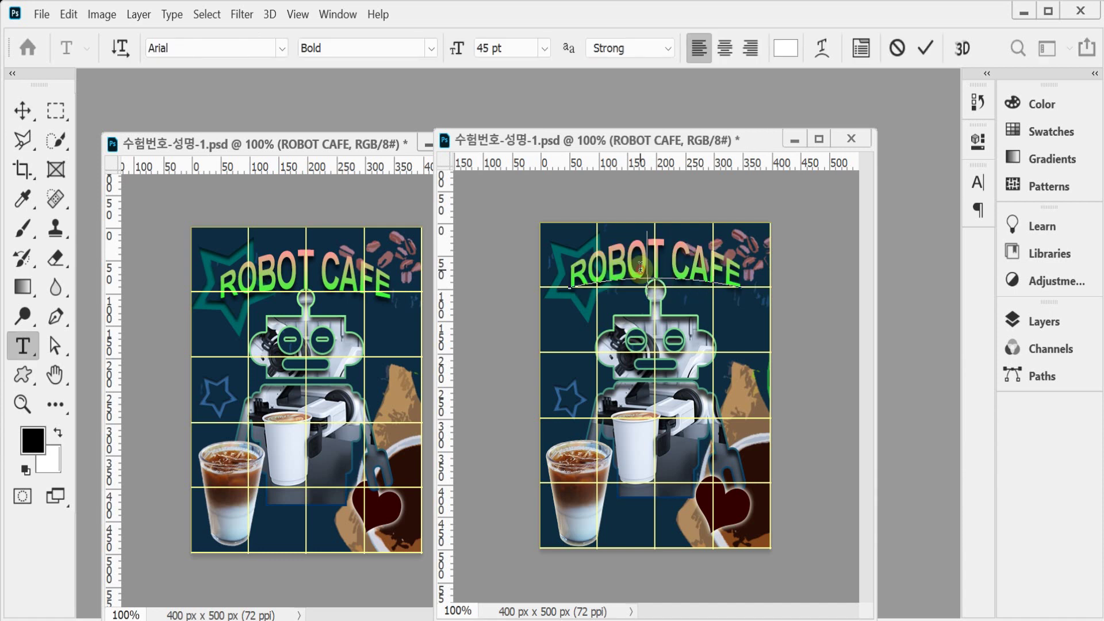
key(ctrl+a)
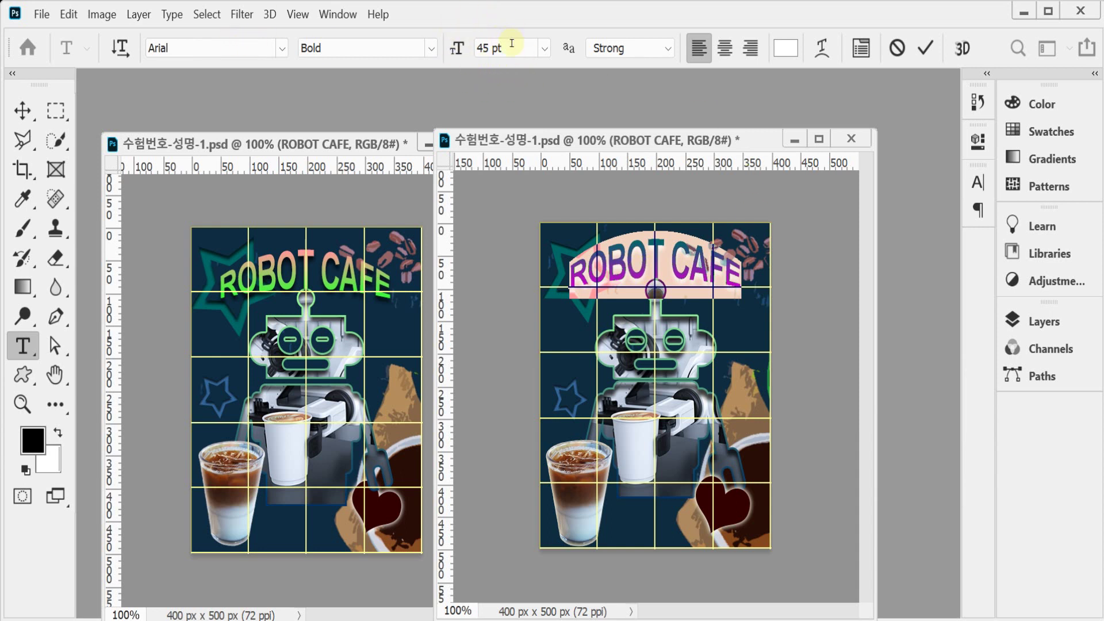
click(925, 47)
Save the poster document and hide the yellow grid lines over the artwork.
key(ctrl+s)
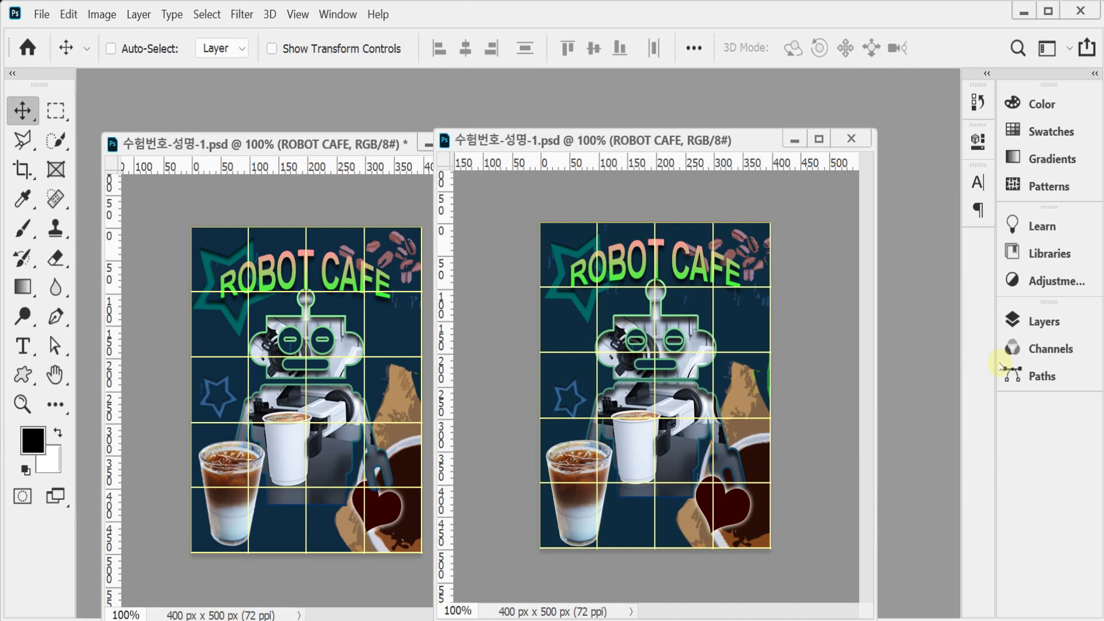
key(ctrl+apostrophe)
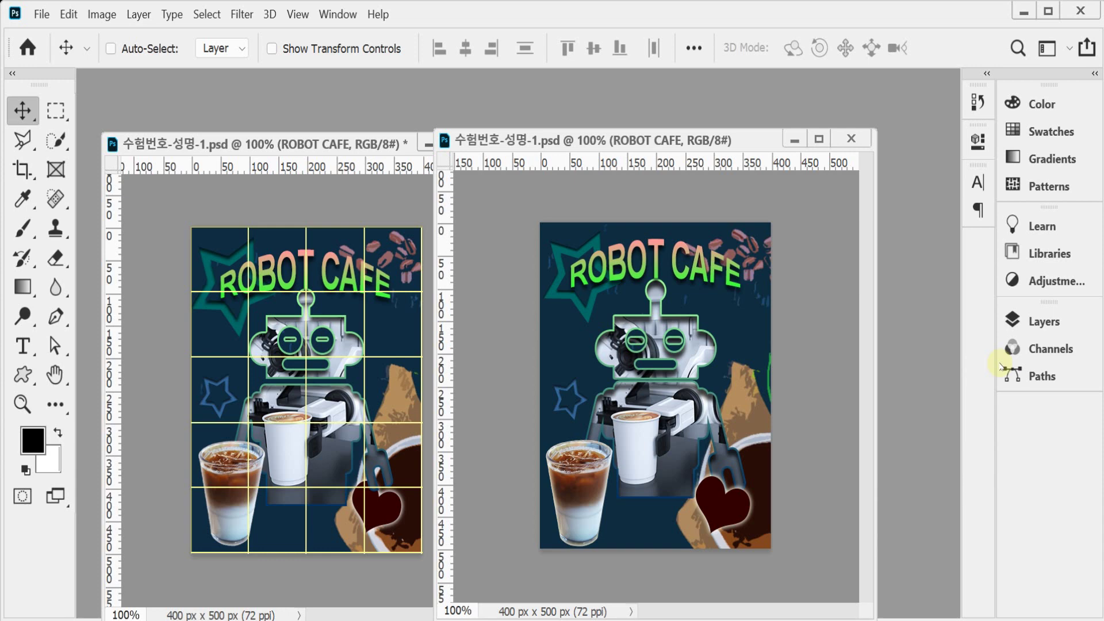
Save the poster as the JPEG 수험번호-성명-1.jpg in the GTQ folder under Documents, with quality 8.
key(ctrl+shift+s)
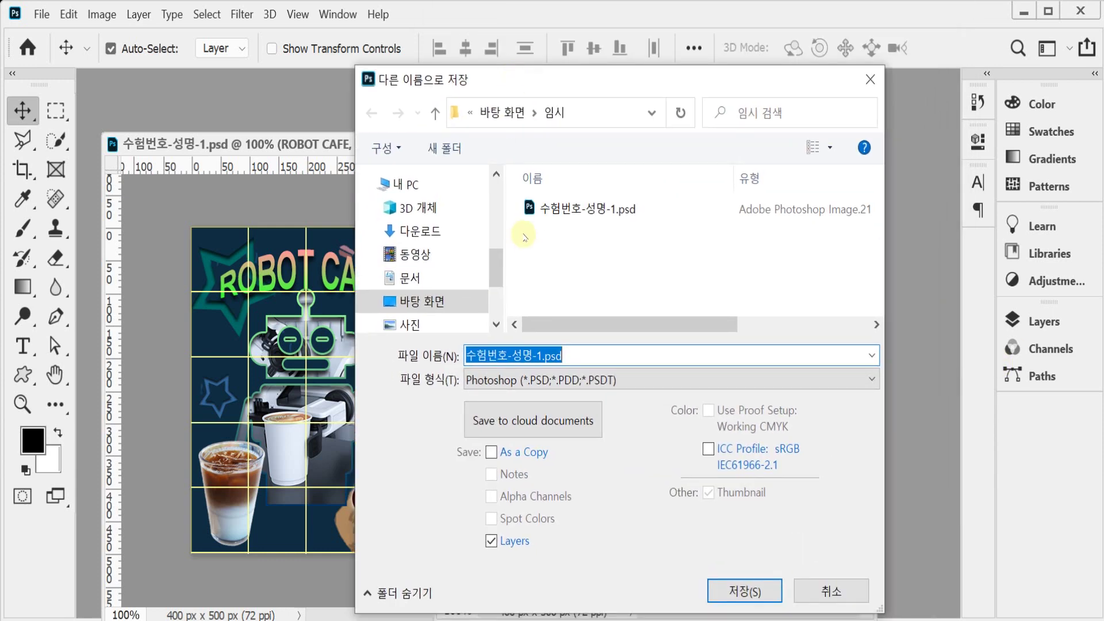
click(410, 278)
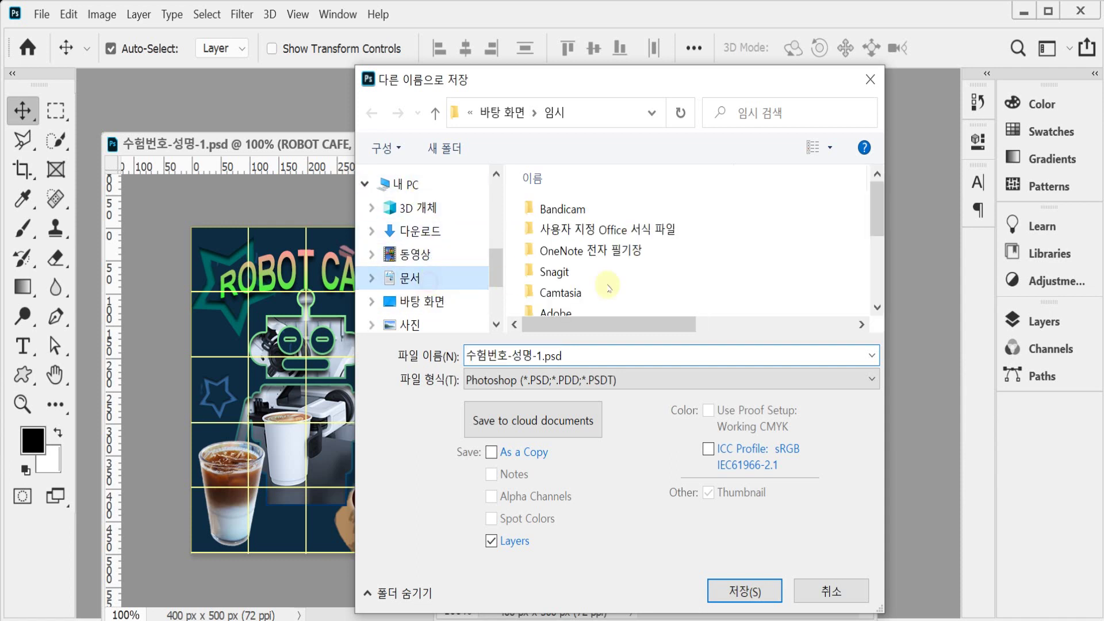
double_click(627, 298)
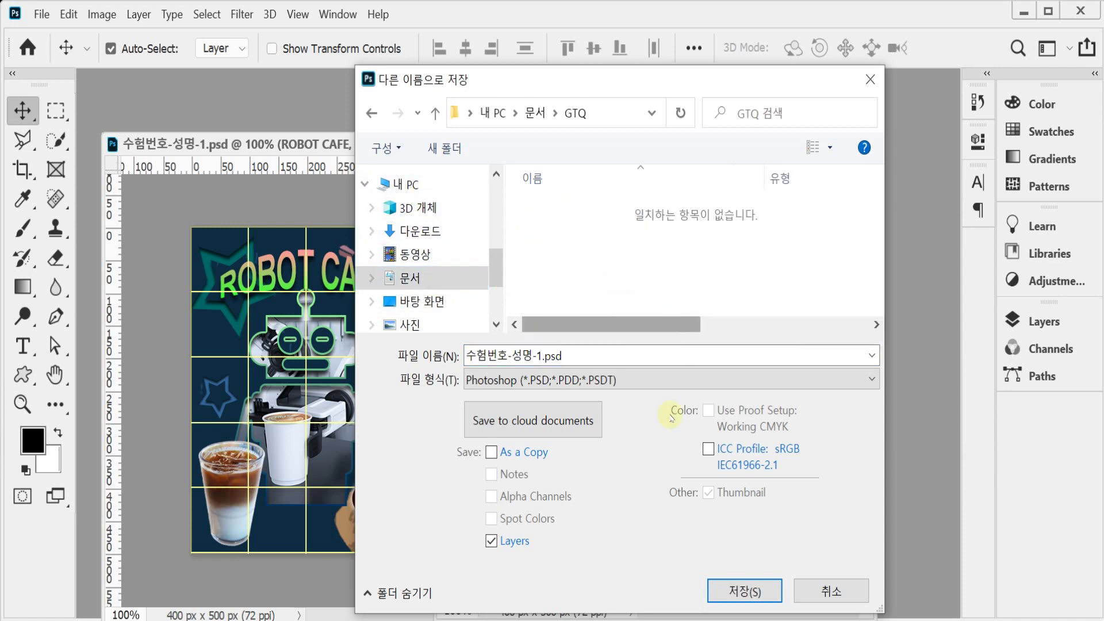
click(555, 381)
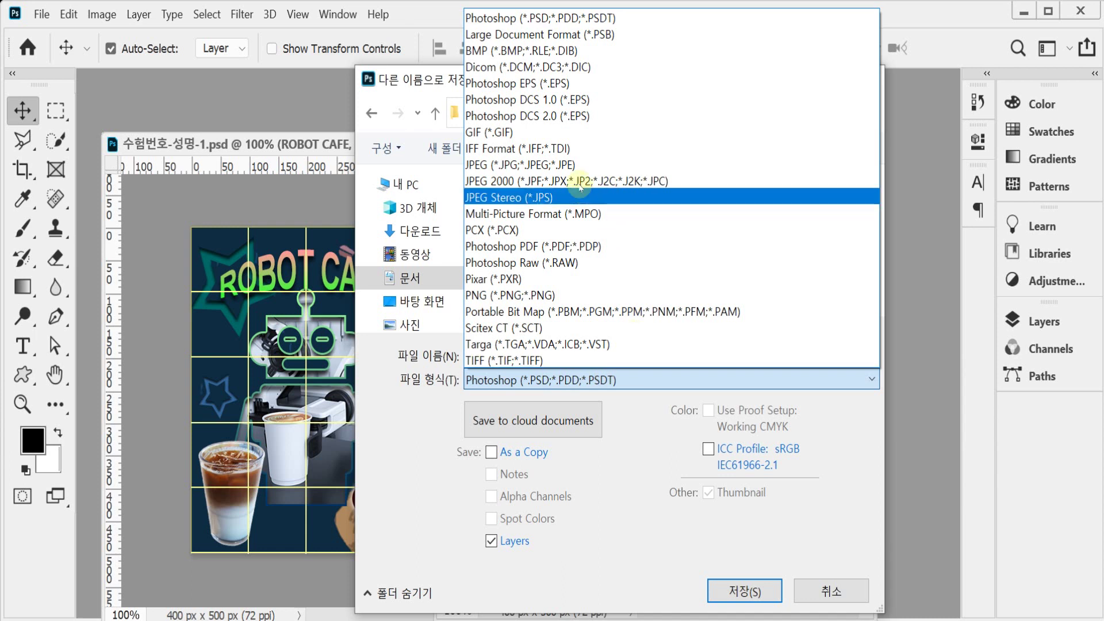
click(571, 166)
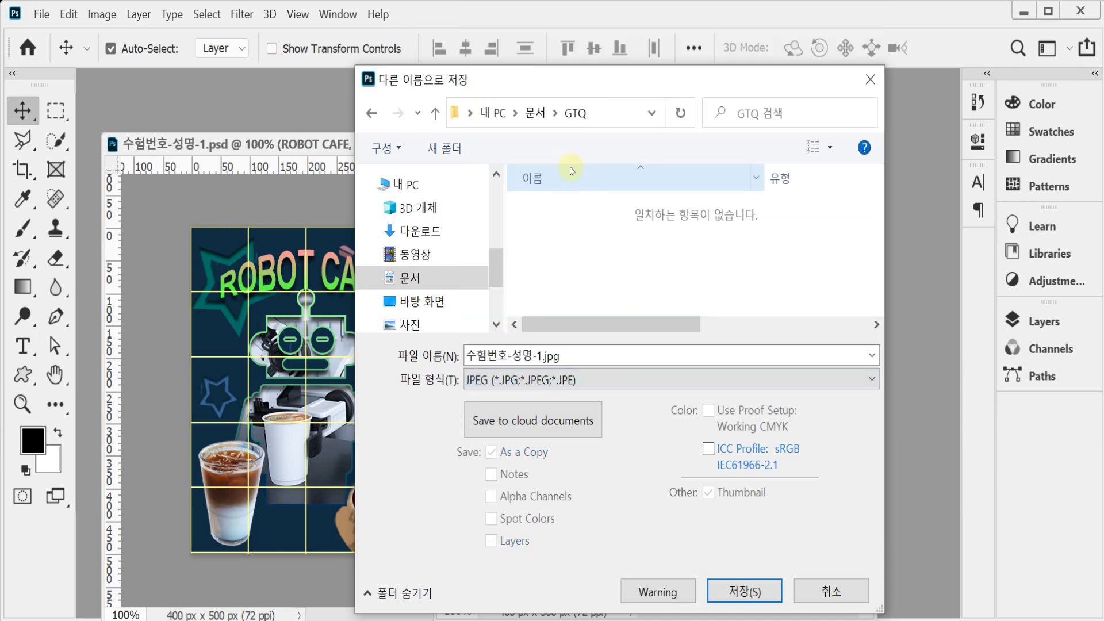
click(727, 588)
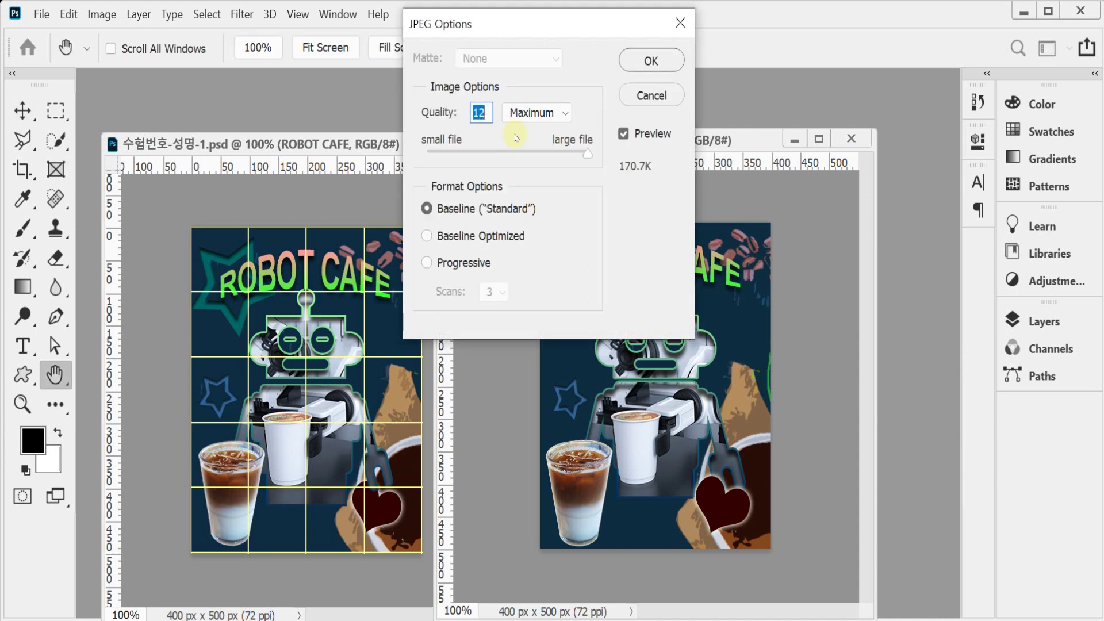
text(8)
key(Return)
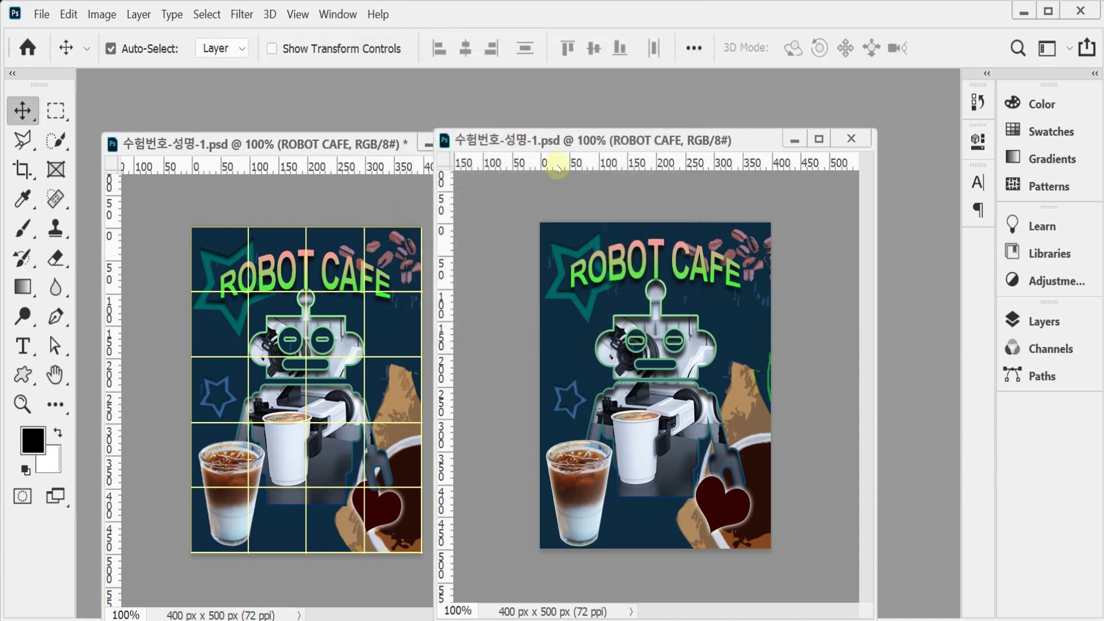
Resize the poster image to 40 x 50 pixels, keeping its proportions.
click(101, 15)
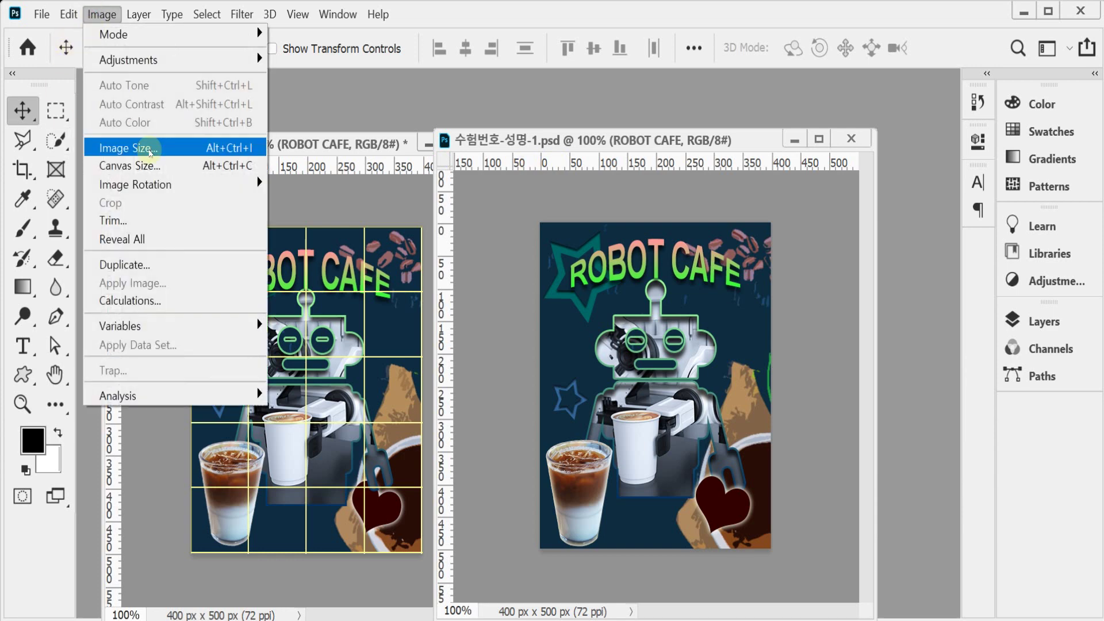
click(147, 148)
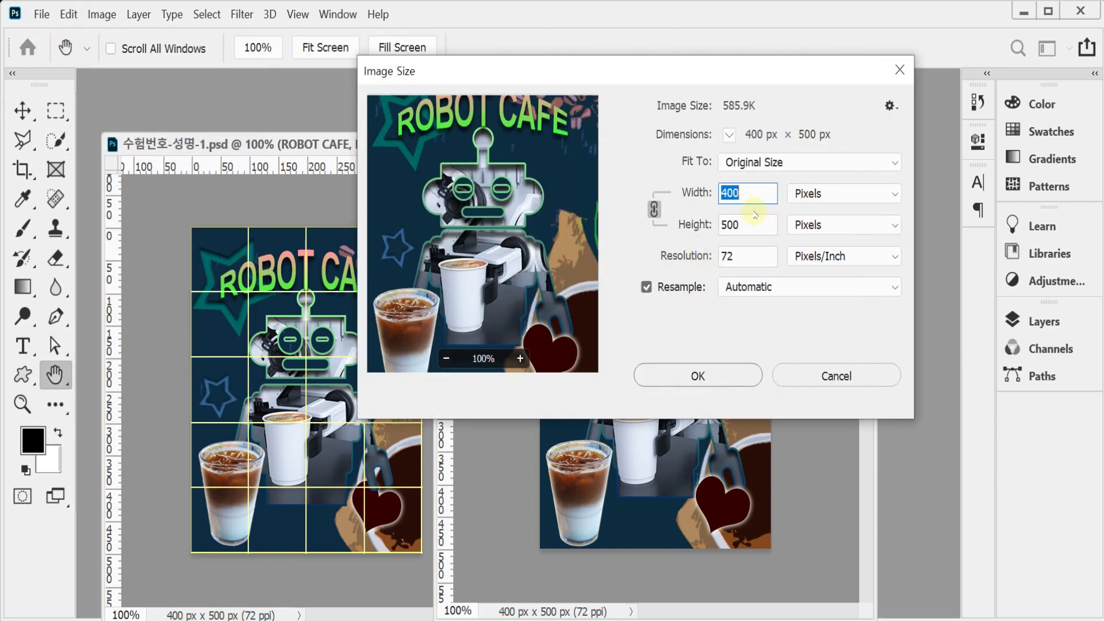
text(40)
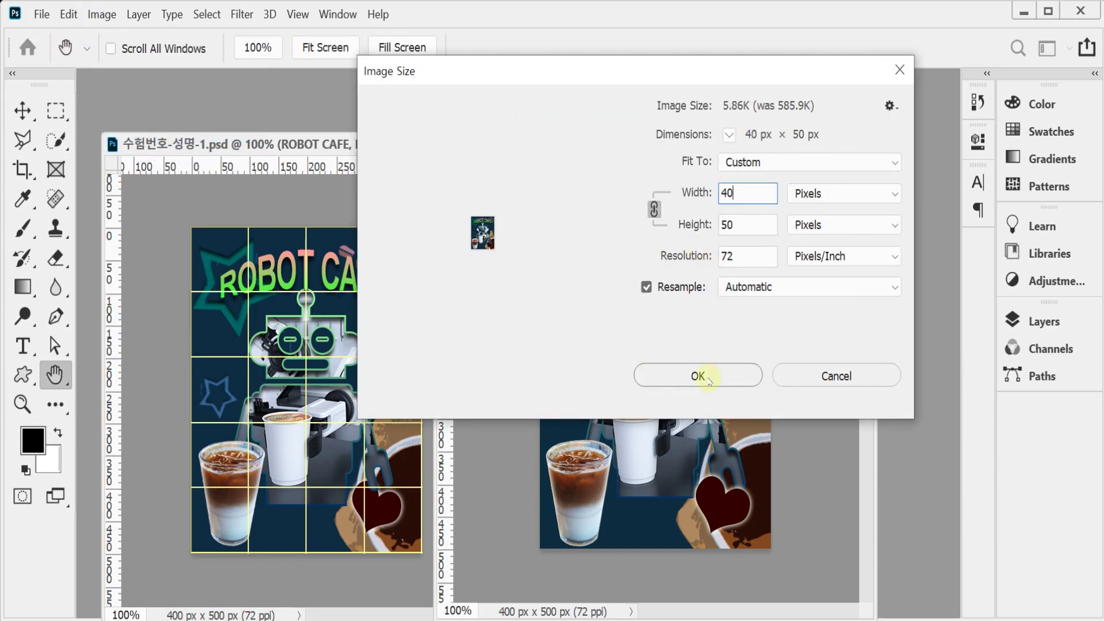
click(696, 377)
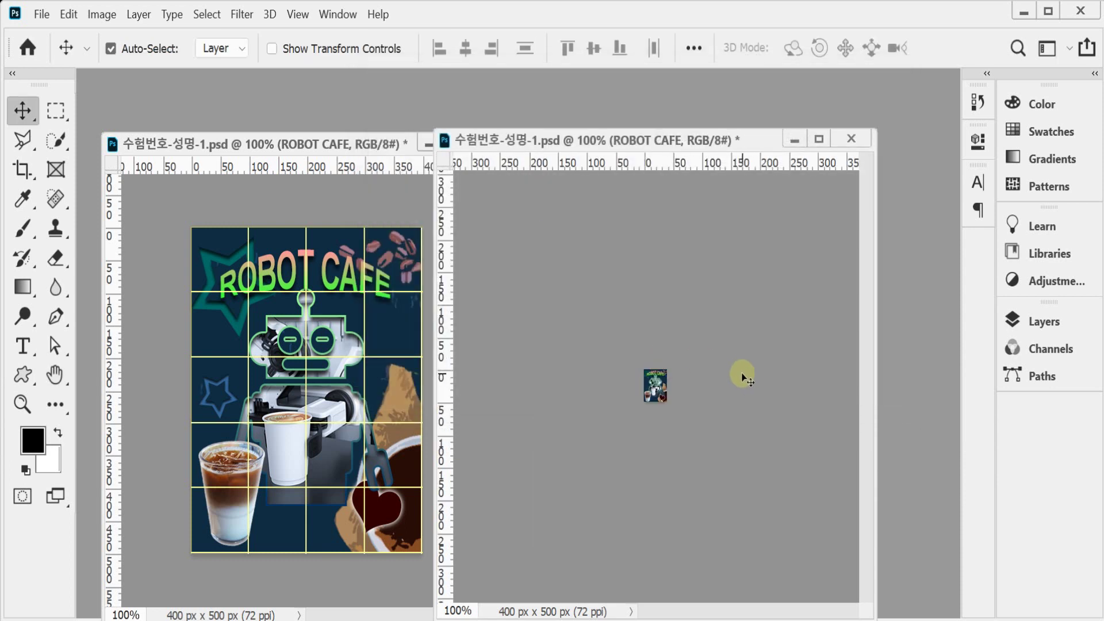
Save the reduced poster as the layered Photoshop file 수험번호-성명-1.psd in the GTQ folder under Documents.
key(ctrl+shift+s)
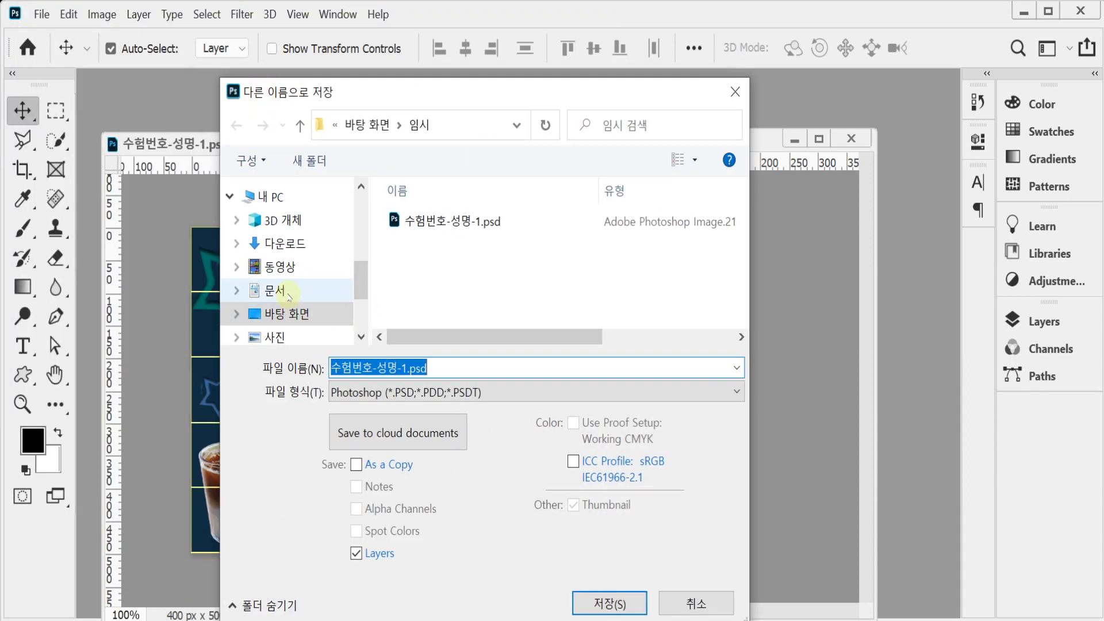
click(275, 290)
scroll(506, 308, down, 5)
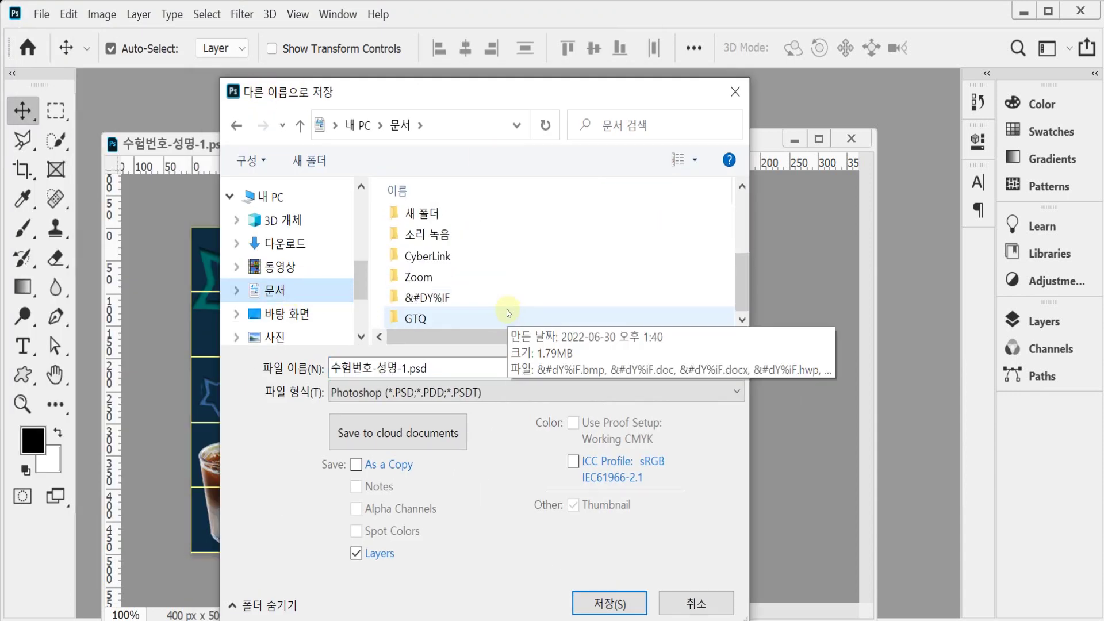
click(460, 321)
click(341, 368)
double_click(397, 318)
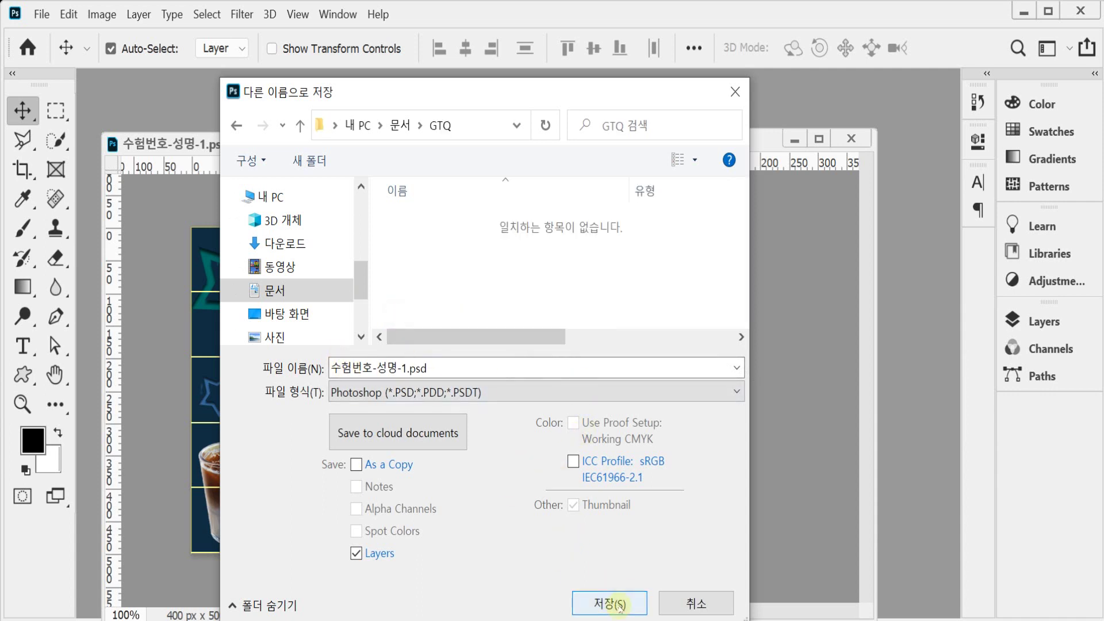
click(618, 605)
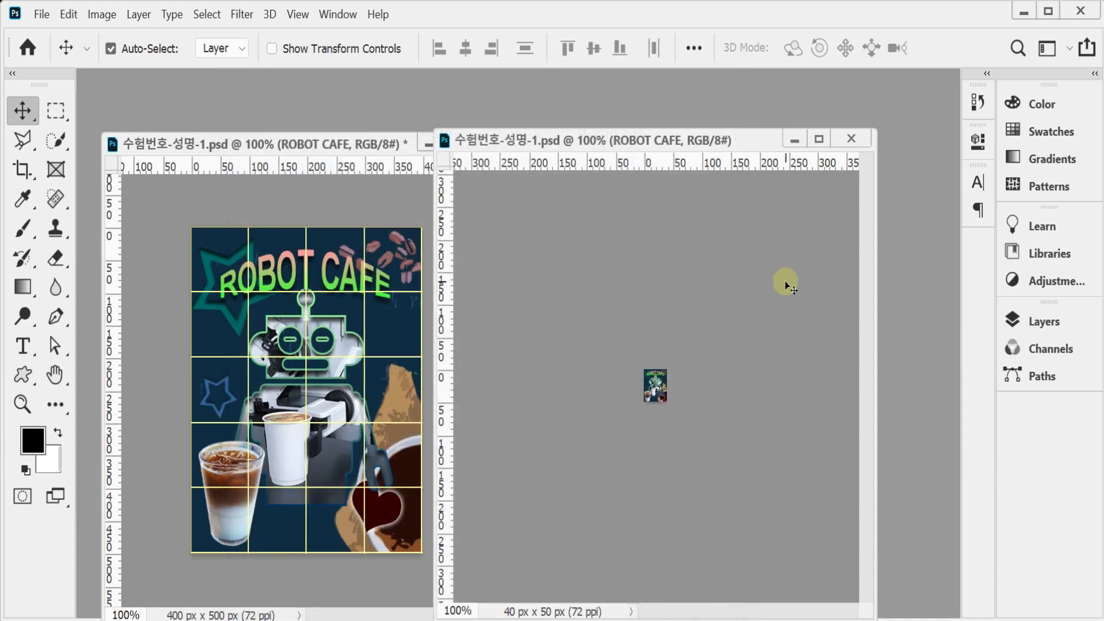